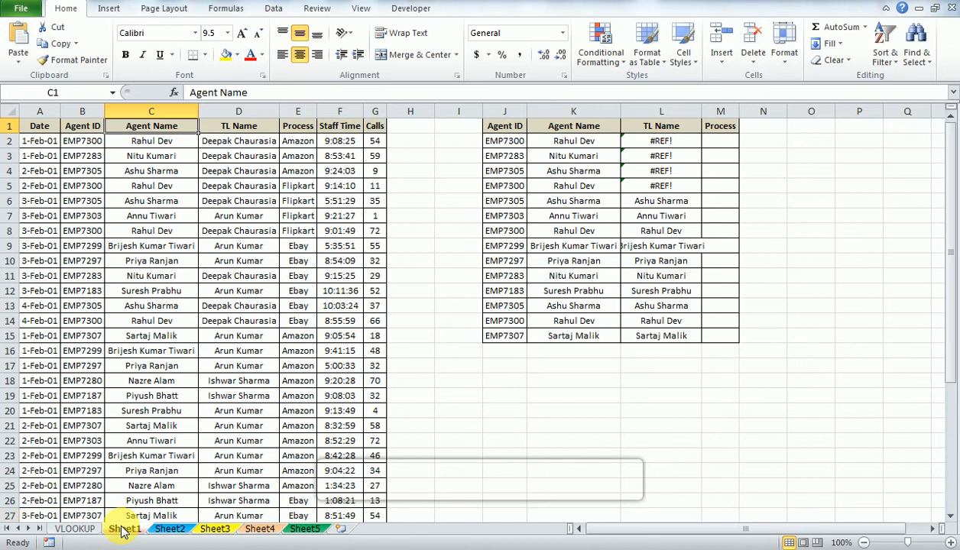
# Step: Examine the full extent of the source table on Sheet1, from the Date column through the Calls column
pyautogui.hotkey('ctrl', 'Left')
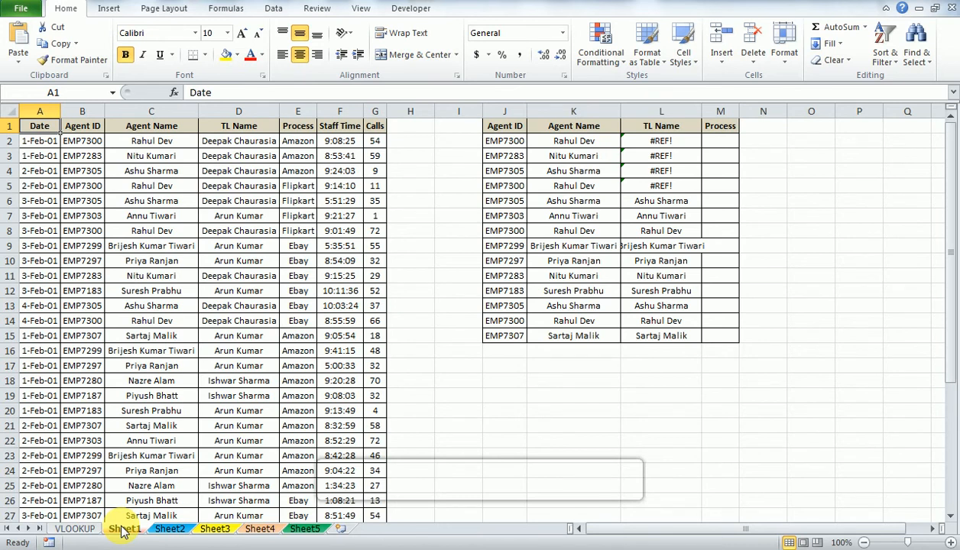
pyautogui.hotkey('shift', 'Right')
pyautogui.hotkey('shift', 'Right')
pyautogui.hotkey('shift', 'Right')
pyautogui.hotkey('shift', 'Right')
pyautogui.hotkey('shift', 'Right')
pyautogui.hotkey('shift', 'Right')
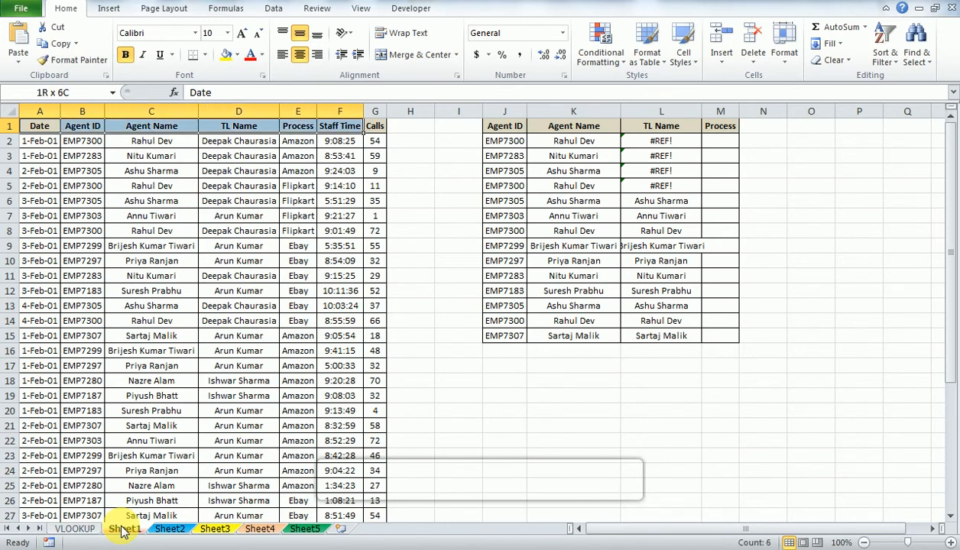
pyautogui.hotkey('shift', 'Down')
pyautogui.hotkey('shift', 'Down')
pyautogui.hotkey('shift', 'Down')
pyautogui.hotkey('shift', 'Down')
pyautogui.hotkey('shift', 'Down')
pyautogui.hotkey('shift', 'Down')
pyautogui.hotkey('shift', 'Down')
pyautogui.hotkey('shift', 'Down')
pyautogui.hotkey('shift', 'Down')
pyautogui.hotkey('shift', 'Down')
pyautogui.hotkey('shift', 'Down')
pyautogui.hotkey('shift', 'Down')
pyautogui.hotkey('shift', 'Down')
pyautogui.hotkey('shift', 'Down')
pyautogui.hotkey('shift', 'Down')
pyautogui.hotkey('shift', 'Down')
pyautogui.hotkey('shift', 'Down')
pyautogui.hotkey('shift', 'Down')
pyautogui.hotkey('shift', 'Down')
pyautogui.hotkey('shift', 'Down')
pyautogui.hotkey('shift', 'Down')
pyautogui.hotkey('shift', 'Down')
pyautogui.hotkey('shift', 'Down')
pyautogui.hotkey('shift', 'Down')
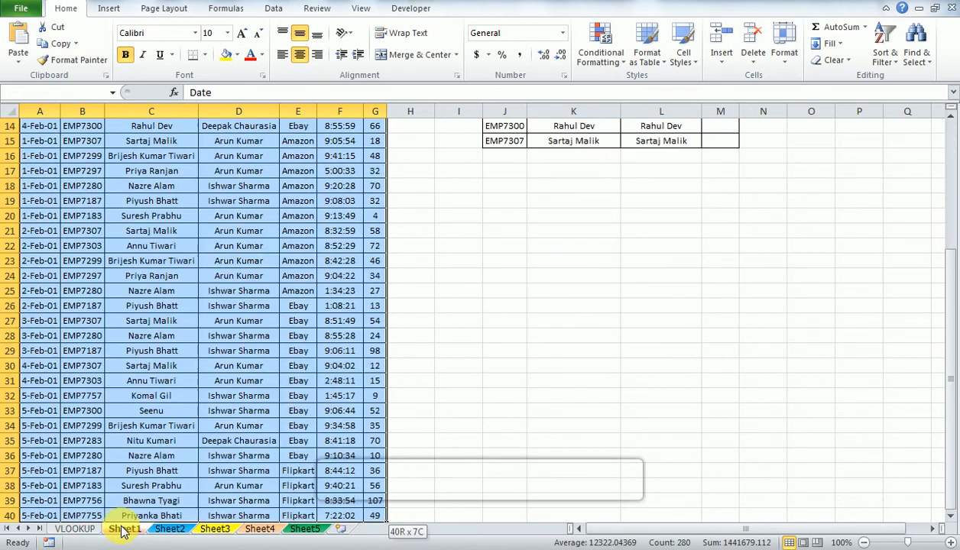
# Step: Examine the lookup table beside the source data, from its Agent ID column through its Process column
pyautogui.hotkey('ctrl', 'Home')
pyautogui.press('Right')
pyautogui.press('Right')
pyautogui.press('Right')
pyautogui.press('Right')
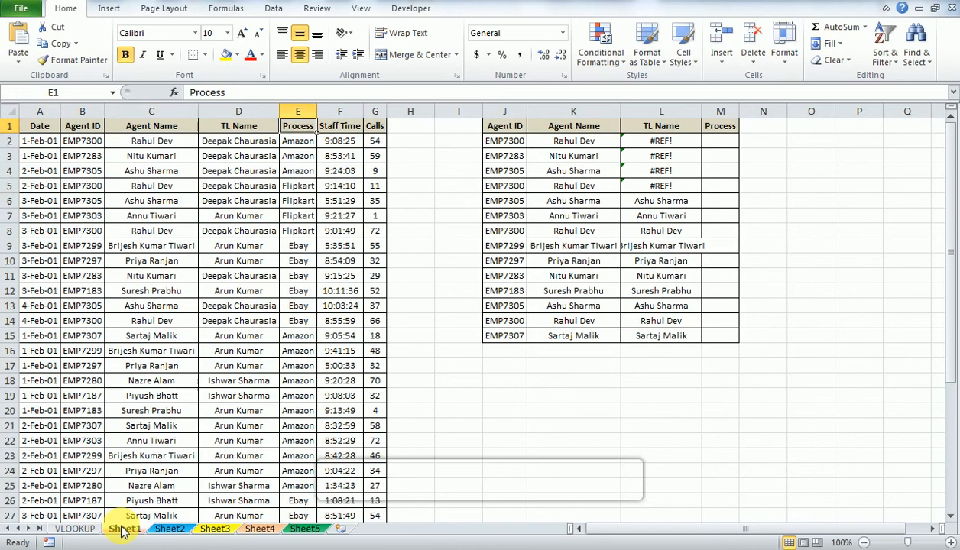
pyautogui.press('Right')
pyautogui.press('Right')
pyautogui.press('Right')
pyautogui.press('Right')
pyautogui.press('Right')
pyautogui.hotkey('ctrl', 'shift', 'Right')
pyautogui.hotkey('ctrl', 'shift', 'Down')
# Step: Clear the existing Agent Name and TL Name entries in K2:L15 of the lookup table
pyautogui.hotkey('shift', 'BackSpace')
pyautogui.press('Down')
pyautogui.press('Right')
pyautogui.press('Right')
pyautogui.press('Left')
pyautogui.hotkey('shift', 'Right')
pyautogui.hotkey('ctrl', 'shift', 'Down')
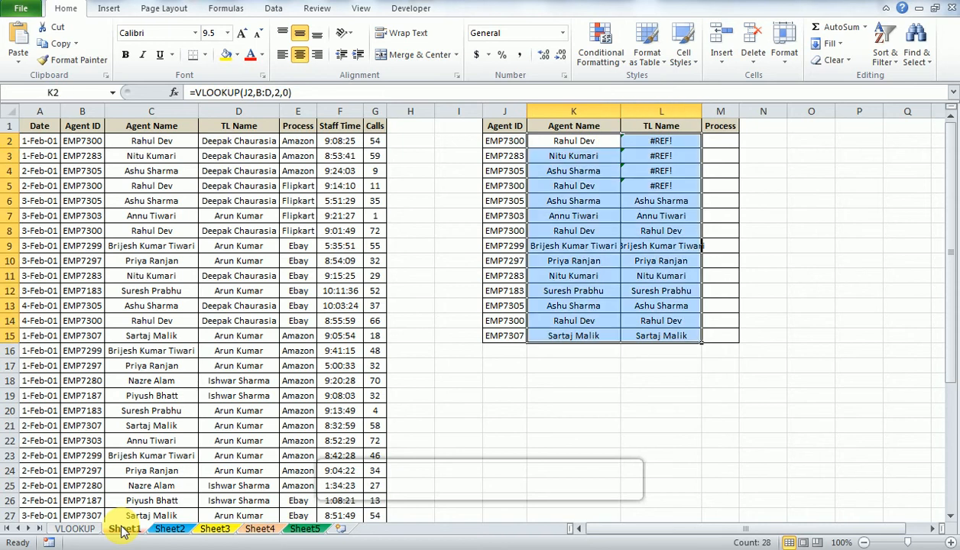
pyautogui.press('Delete')
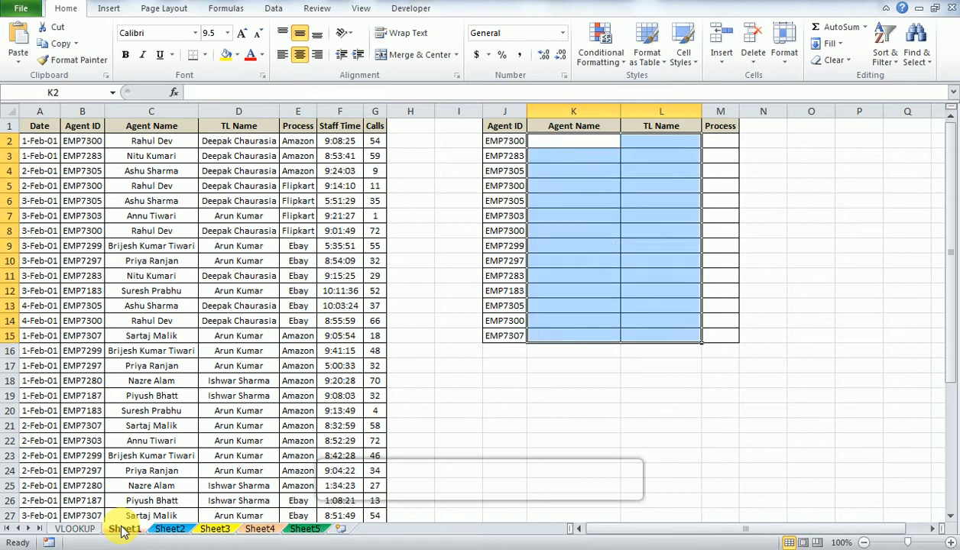
# Step: Review the Agent ID list in J1:J15 and the source table from Date to Calls that holds the details
pyautogui.press('Up')
pyautogui.press('Left')
pyautogui.hotkey('ctrl', 'shift', 'Down')
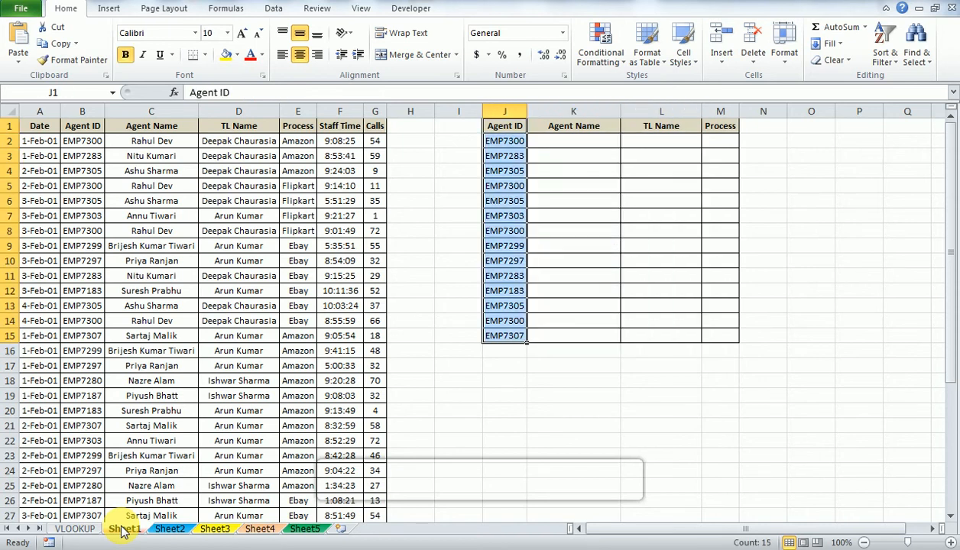
pyautogui.hotkey('ctrl', 'Left')
pyautogui.hotkey('ctrl', 'Left')
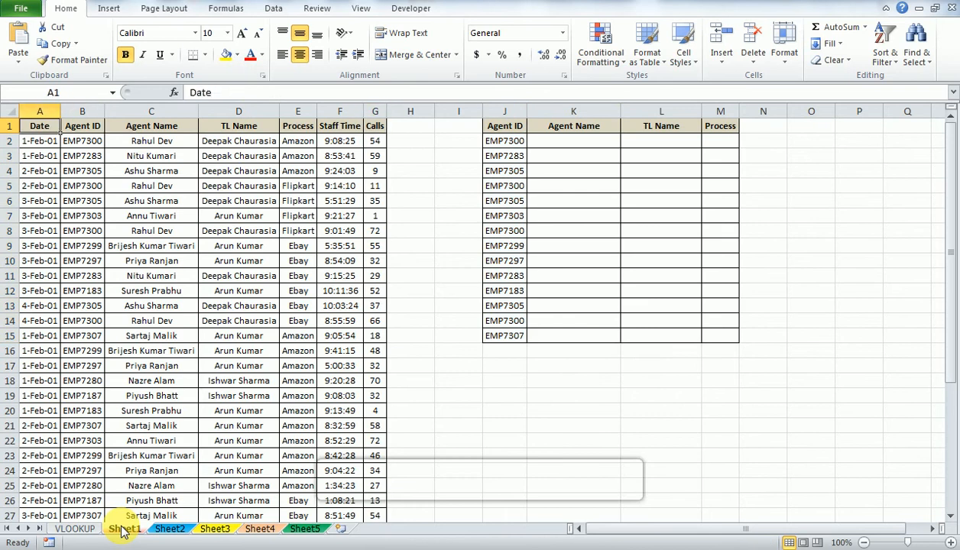
pyautogui.hotkey('shift', 'Right')
pyautogui.hotkey('shift', 'Right')
pyautogui.hotkey('shift', 'Right')
pyautogui.hotkey('shift', 'Right')
pyautogui.hotkey('shift', 'Right')
pyautogui.hotkey('shift', 'Right')
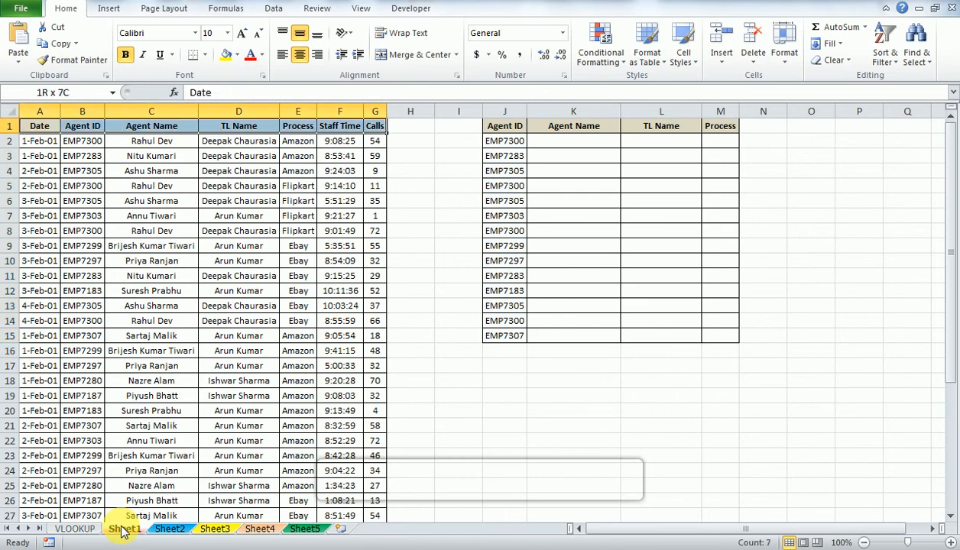
pyautogui.hotkey('ctrl', 'shift', 'Down')
# Step: Compare the Agent ID list in column J with the Agent ID column of the source table
pyautogui.hotkey('ctrl', 'Home')
pyautogui.press('Right')
pyautogui.press('Right')
pyautogui.press('Right')
pyautogui.press('Right')
pyautogui.press('Right')
pyautogui.press('Right')
pyautogui.press('Right')
pyautogui.press('Right')
pyautogui.press('Right')
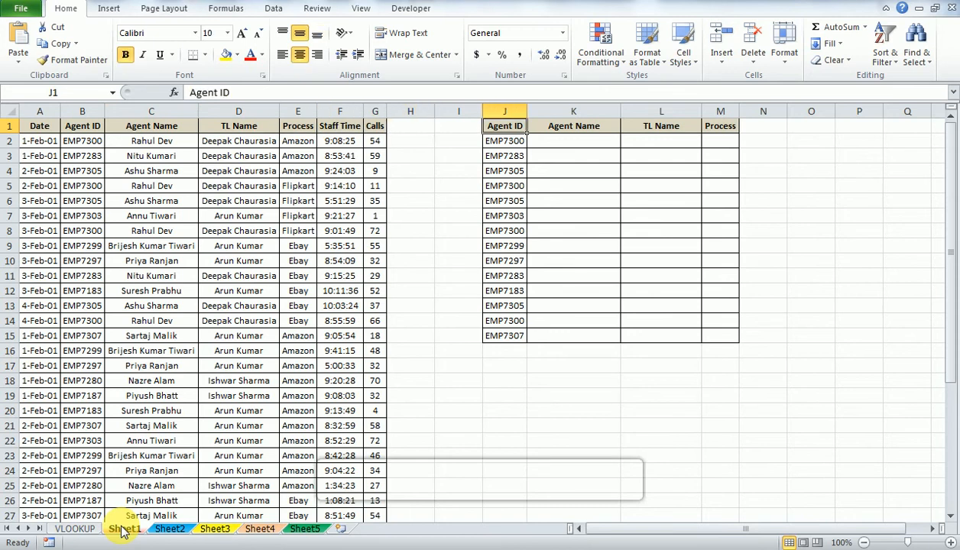
pyautogui.press('Down')
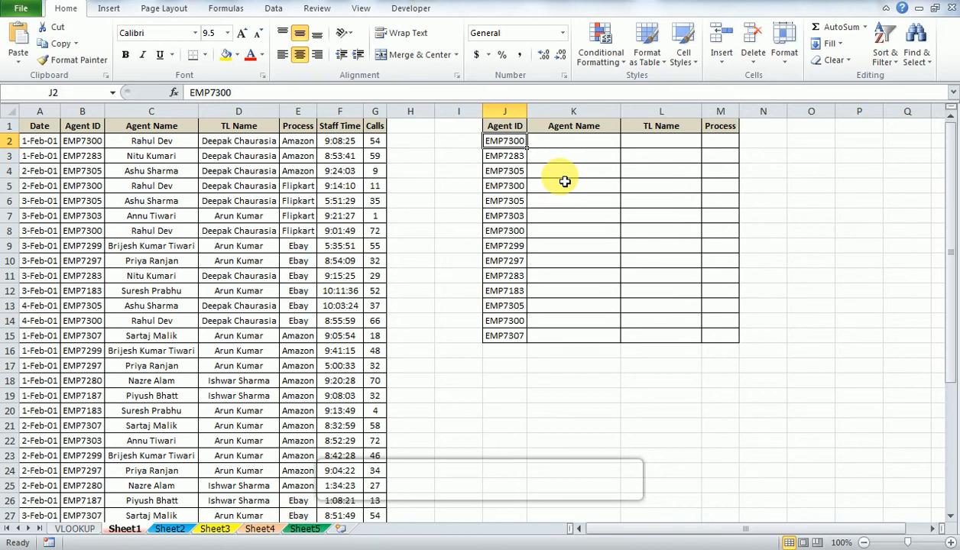
pyautogui.hotkey('ctrl', 'shift', 'Down')
pyautogui.hotkey('ctrl', 'Left')
pyautogui.press('Left')
pyautogui.press('Left')
pyautogui.press('Left')
pyautogui.press('Left')
pyautogui.press('Left')
pyautogui.hotkey('ctrl', 'shift', 'Down')
# Step: Trace the lookup table's first Agent ID to its matching row and agent name in the source table
pyautogui.hotkey('ctrl', 'Up')
pyautogui.press('Right')
pyautogui.press('Right')
pyautogui.press('Right')
pyautogui.press('Right')
pyautogui.press('Right')
pyautogui.press('Right')
pyautogui.press('Right')
pyautogui.press('Right')
pyautogui.press('Down')
pyautogui.press('Left')
pyautogui.press('Left')
pyautogui.press('Left')
pyautogui.press('Left')
pyautogui.press('Left')
pyautogui.press('Left')
pyautogui.press('Left')
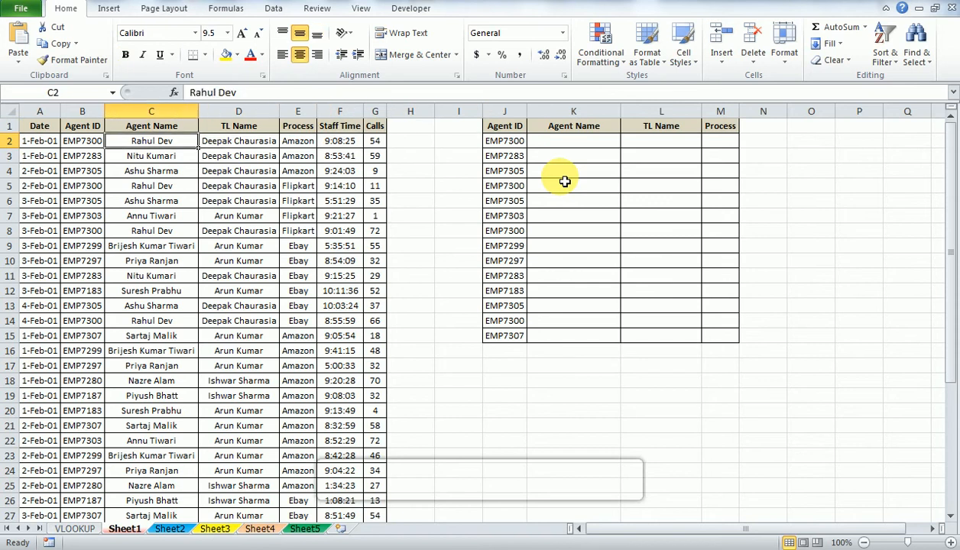
pyautogui.press('Right')
pyautogui.press('Right')
pyautogui.press('Right')
pyautogui.press('Right')
pyautogui.press('Right')
pyautogui.press('Right')
pyautogui.press('Right')
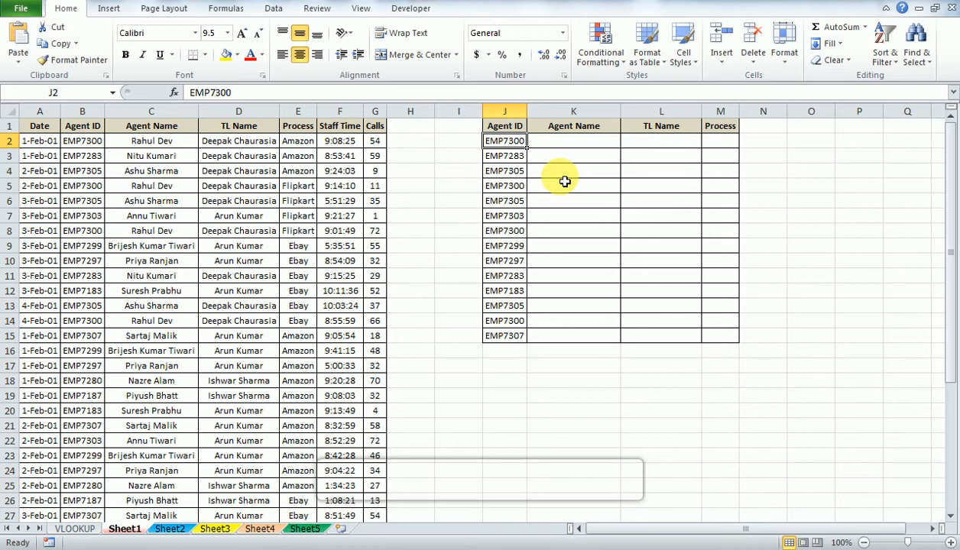
pyautogui.press('Left')
pyautogui.press('Left')
pyautogui.press('Left')
pyautogui.press('Left')
pyautogui.press('Left')
pyautogui.press('Left')
pyautogui.press('Left')
pyautogui.press('Left')
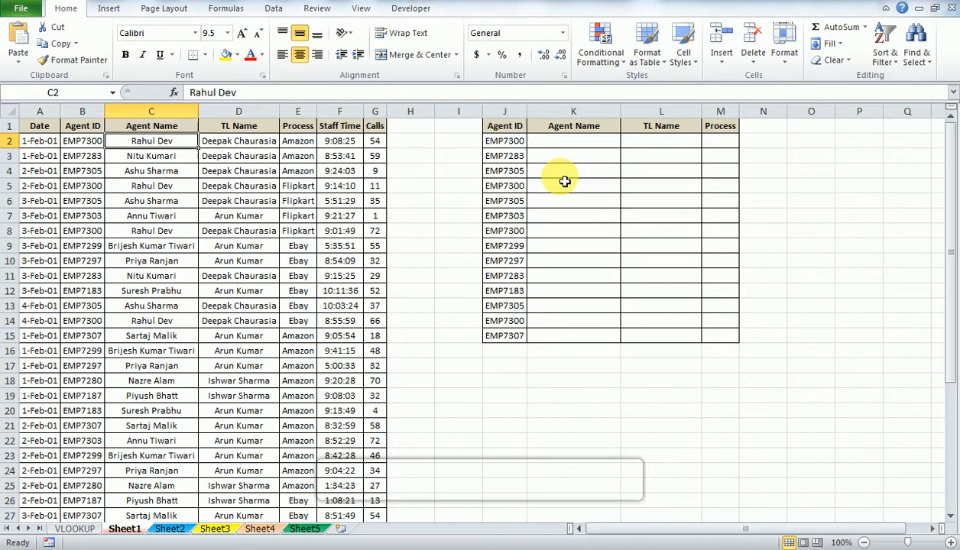
# Step: Examine the source table's detail columns from Agent Name through Calls
pyautogui.hotkey('ctrl', 'shift', 'Right')
pyautogui.hotkey('ctrl', 'shift', 'Down')
pyautogui.press('Up')
pyautogui.press('Right')
pyautogui.press('Right')
pyautogui.press('Right')
pyautogui.press('Right')
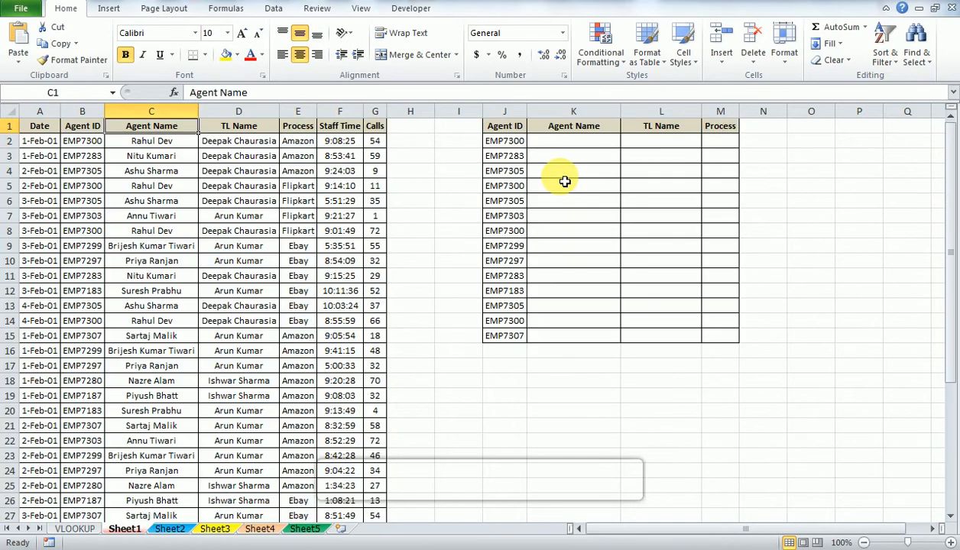
pyautogui.press('Right')
pyautogui.press('Right')
pyautogui.press('Right')
pyautogui.press('Right')
pyautogui.press('Down')
pyautogui.press('Right')
pyautogui.press('Right')
pyautogui.press('Left')
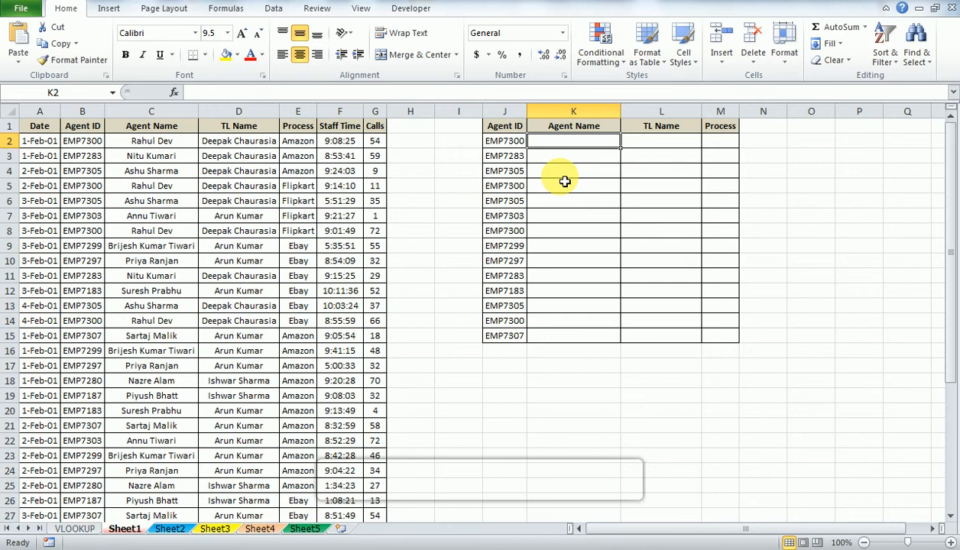
pyautogui.write('=v')
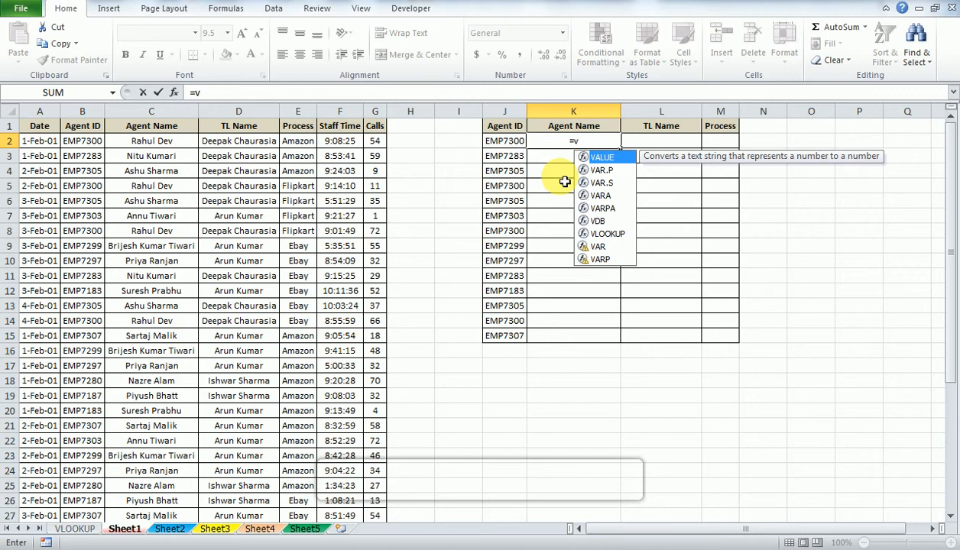
pyautogui.write('l')
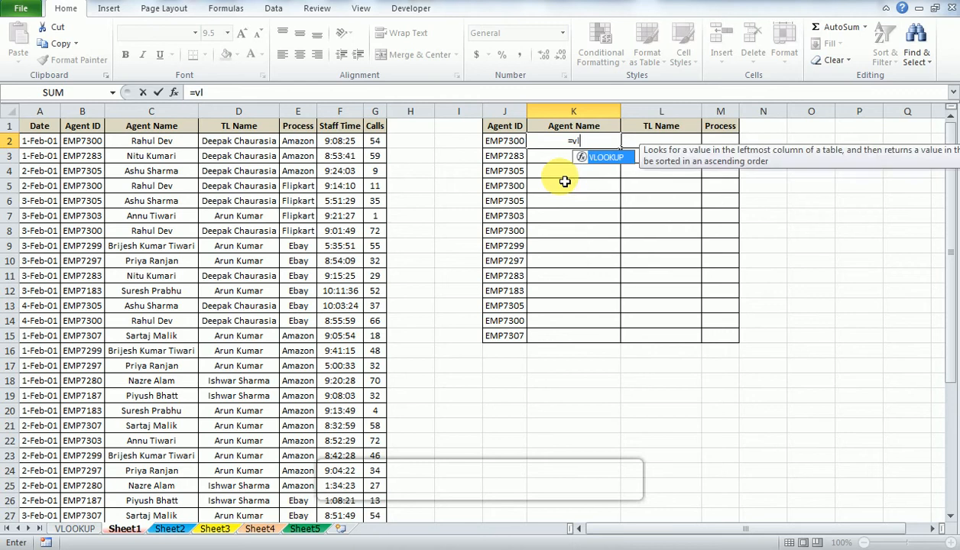
pyautogui.press('Tab')
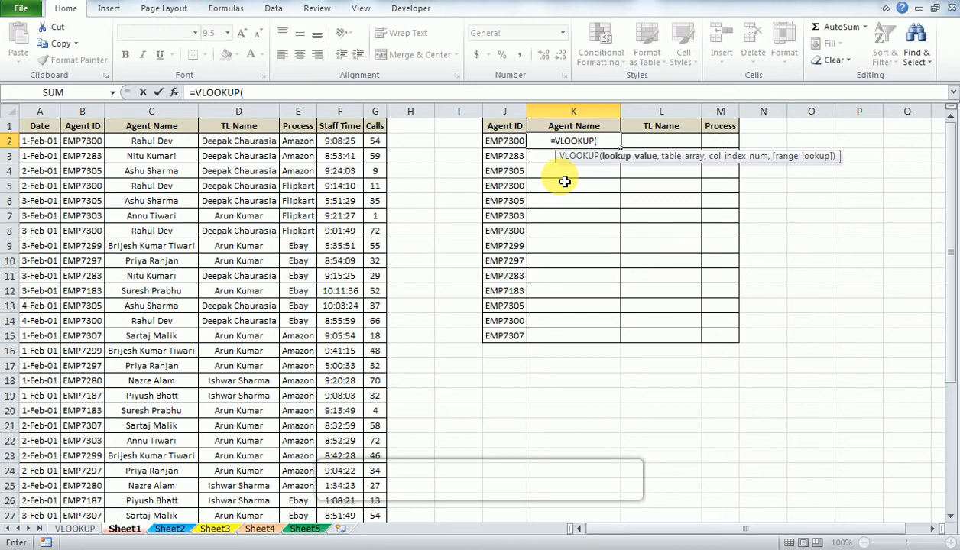
pyautogui.press('Escape')
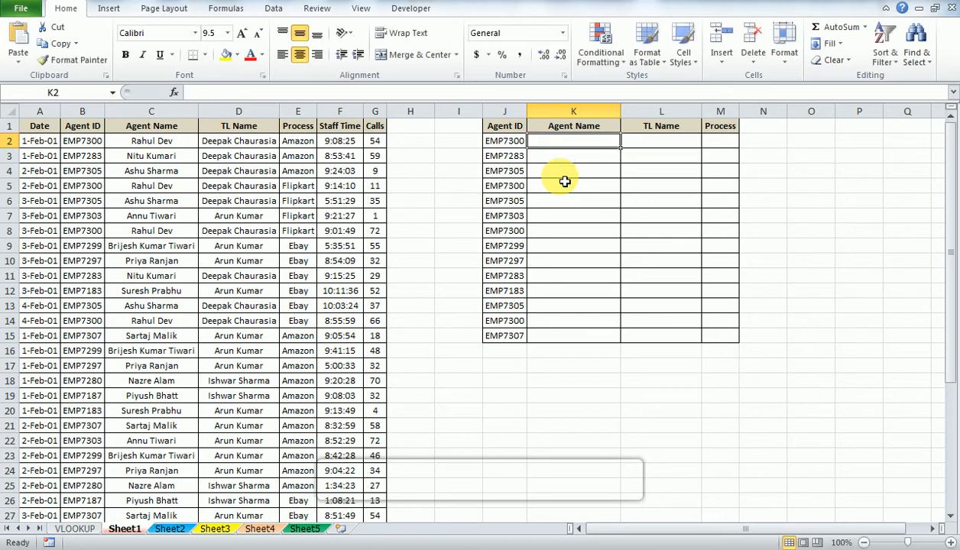
# Step: Freeze the top row of Sheet1 so the column headers stay in view down the long source table
pyautogui.press('Home')
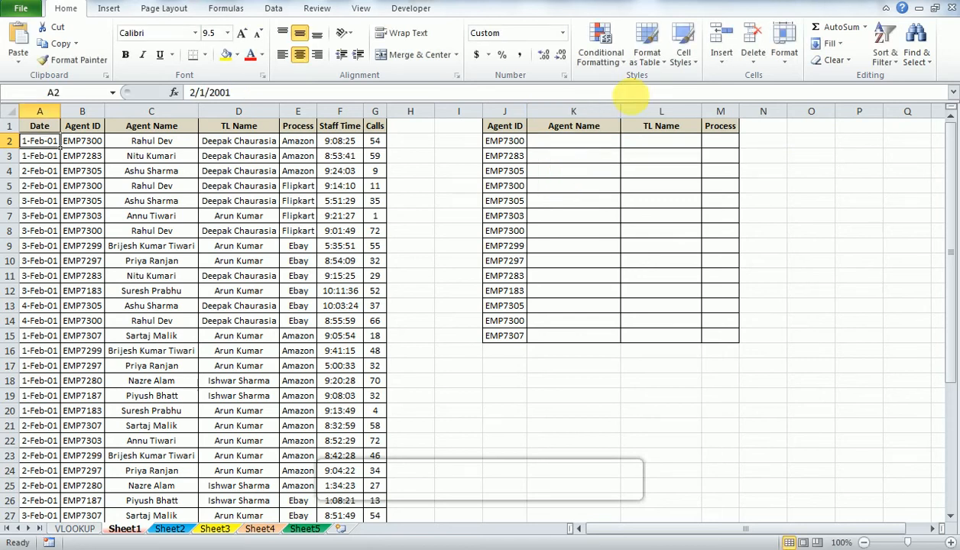
pyautogui.press('Right')
pyautogui.press('Right')
pyautogui.hotkey('ctrl', 'Down')
pyautogui.press('Down')
pyautogui.press('Up')
pyautogui.hotkey('ctrl', 'Up')
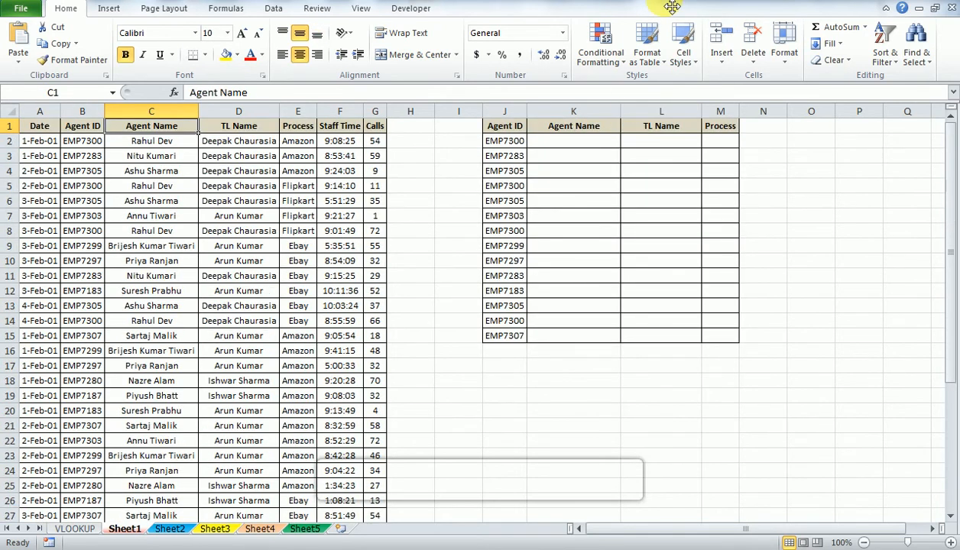
pyautogui.click(361, 9)
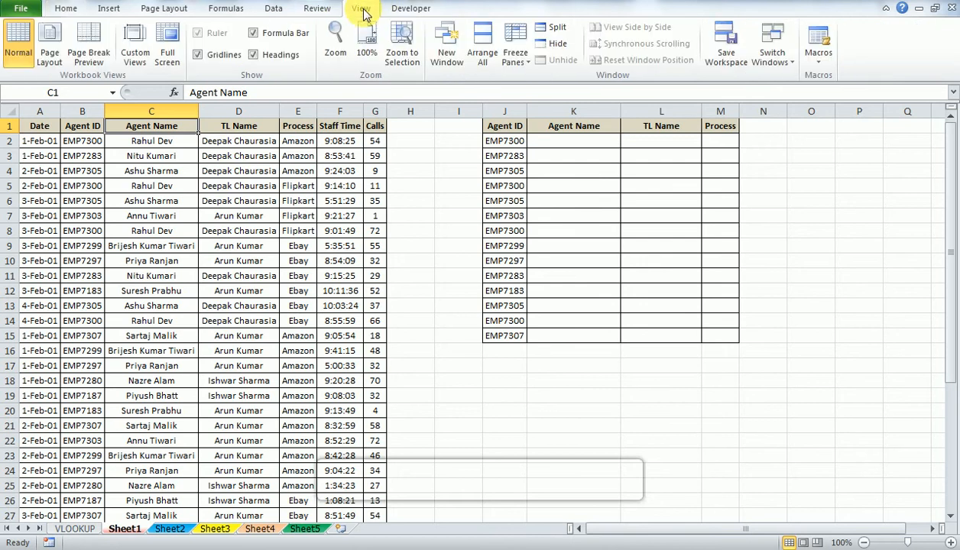
pyautogui.click(514, 60)
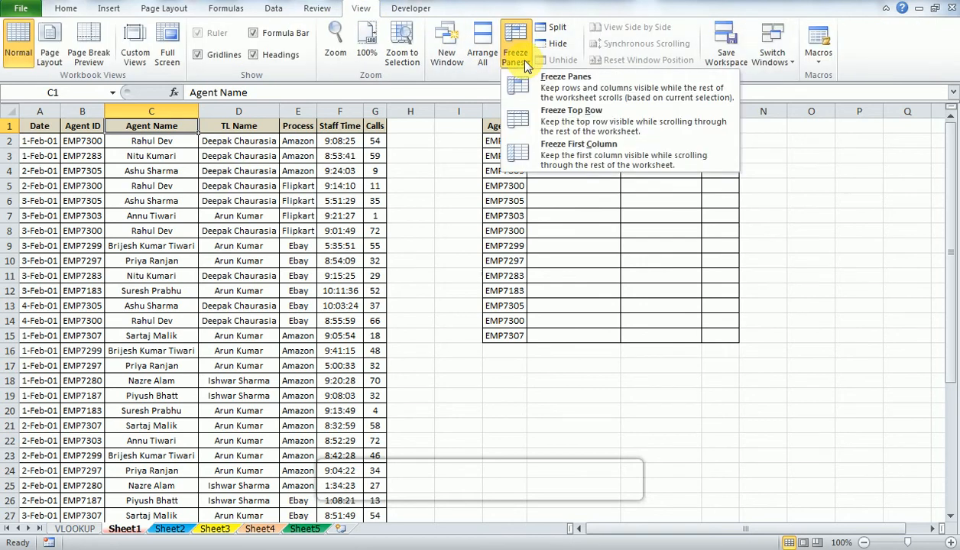
pyautogui.click(547, 116)
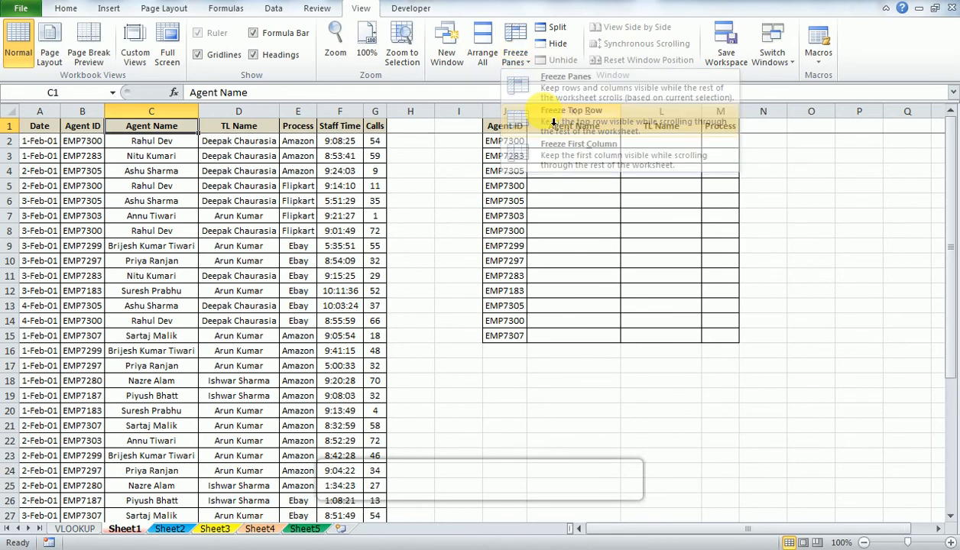
# Step: Select the first empty TL Name cell, L2, in the lookup table
pyautogui.press('Right')
pyautogui.press('Right')
pyautogui.press('Right')
pyautogui.press('Right')
pyautogui.press('Right')
pyautogui.press('Right')
pyautogui.press('Right')
pyautogui.press('Right')
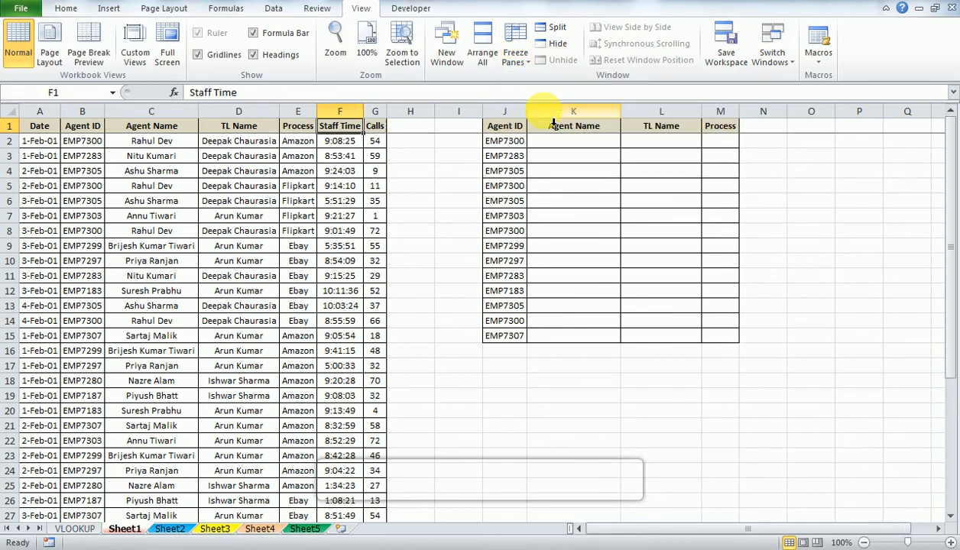
pyautogui.press('Down')
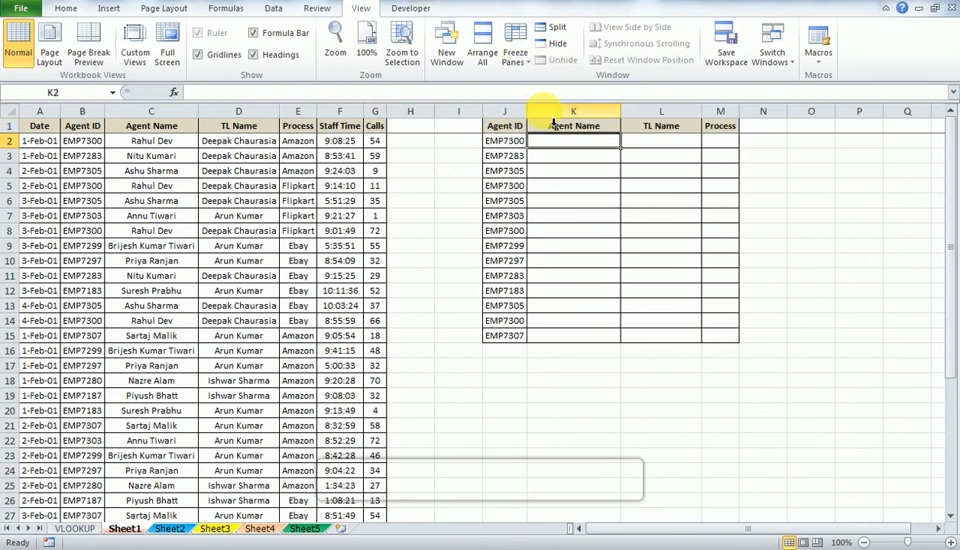
pyautogui.press('Up')
pyautogui.press('Down')
pyautogui.press('Right')
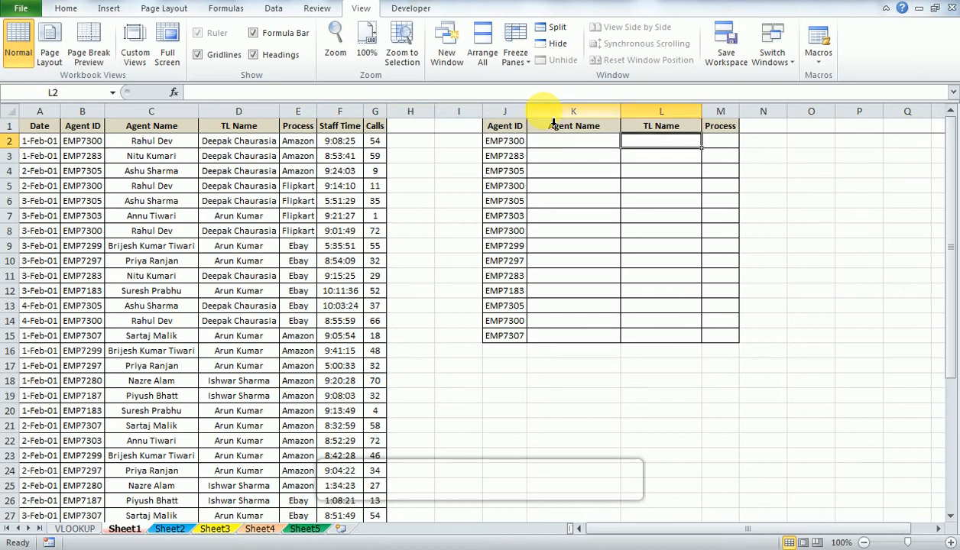
# Step: Examine the source table's TL Name column down to its last row
pyautogui.press('Left')
pyautogui.press('Left')
pyautogui.press('Home')
pyautogui.press('Up')
pyautogui.press('Right')
pyautogui.press('Right')
pyautogui.press('Right')
pyautogui.press('Down')
pyautogui.hotkey('ctrl', 'Down')
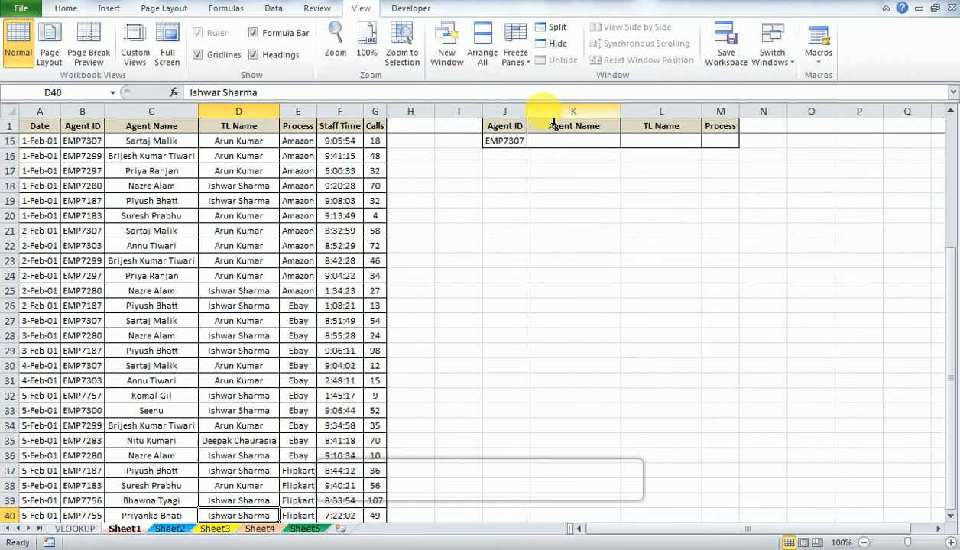
pyautogui.press('Down')
pyautogui.press('Down')
pyautogui.press('Down')
pyautogui.press('Down')
pyautogui.press('Down')
pyautogui.hotkey('ctrl', 'Up')
pyautogui.hotkey('ctrl', 'Up')
pyautogui.press('Down')
# Step: Start a VLOOKUP formula in K2, the first Agent Name cell, with J2 as the lookup value
pyautogui.press('Right')
pyautogui.press('Right')
pyautogui.press('Right')
pyautogui.press('Right')
pyautogui.press('Right')
pyautogui.press('Right')
pyautogui.press('Right')
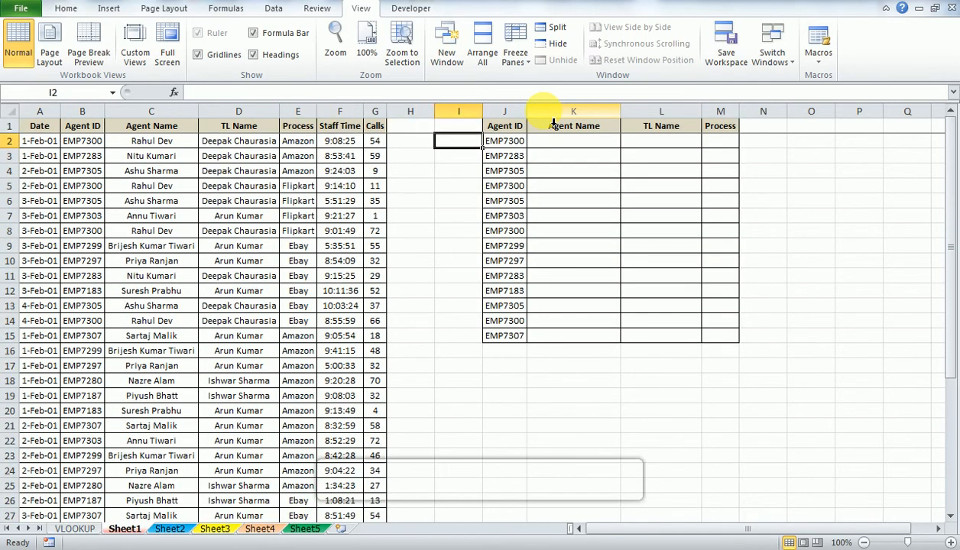
pyautogui.write('=vl')
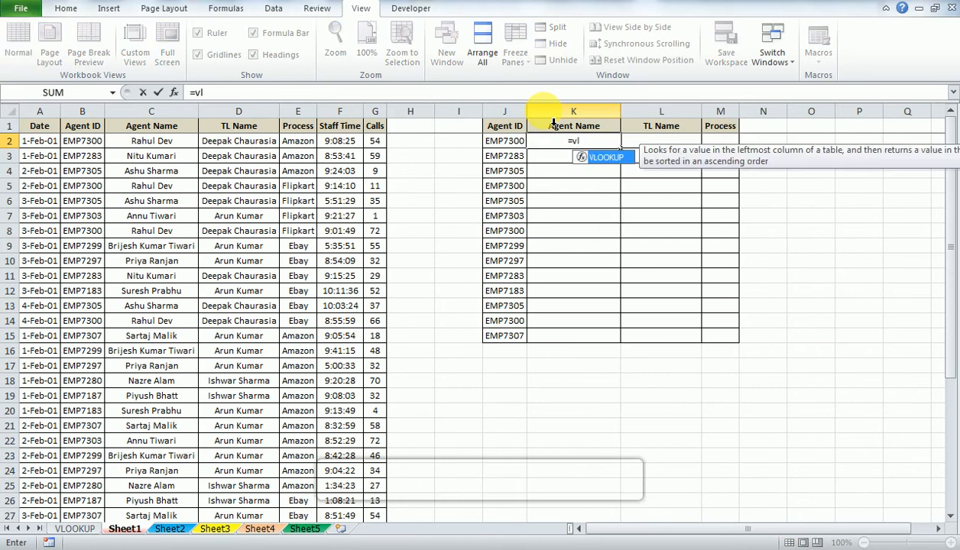
pyautogui.press('Tab')
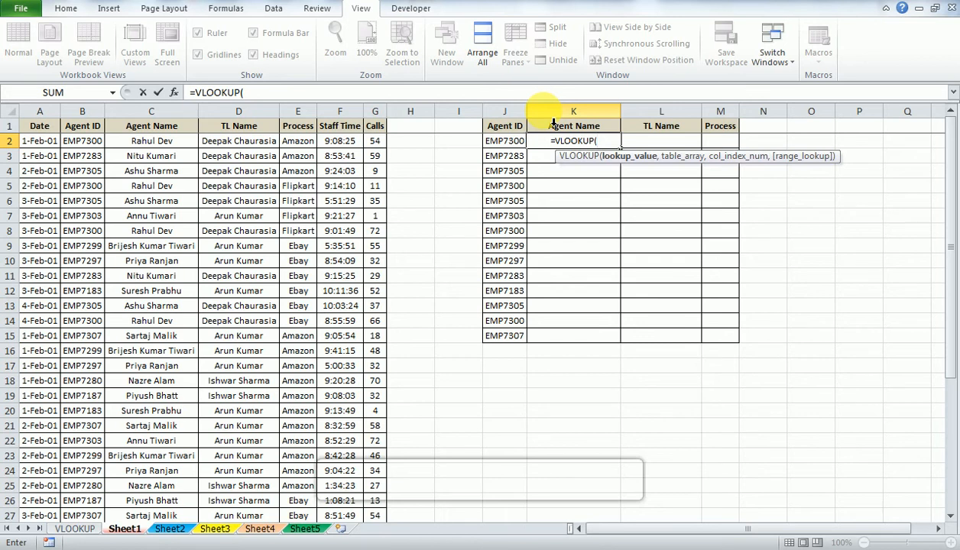
pyautogui.press('Left')
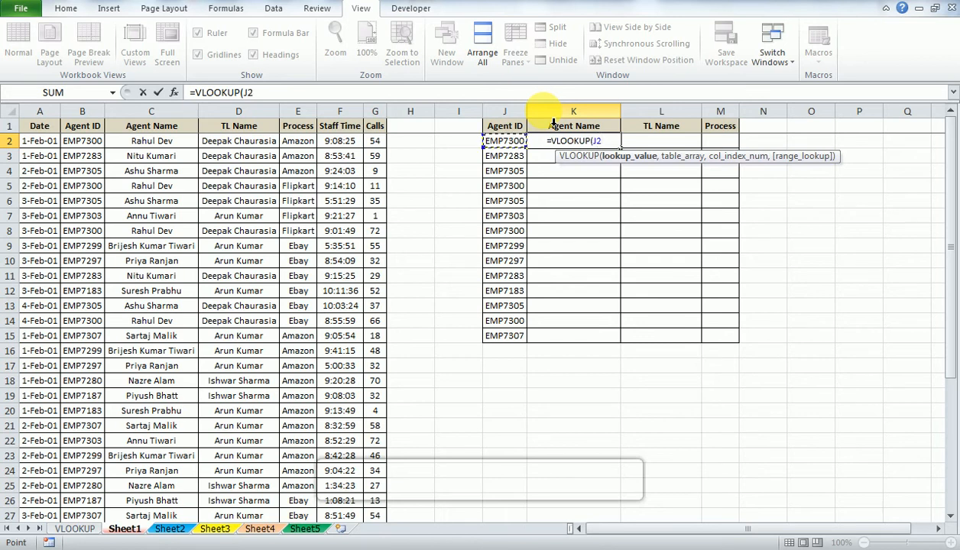
pyautogui.write(',')
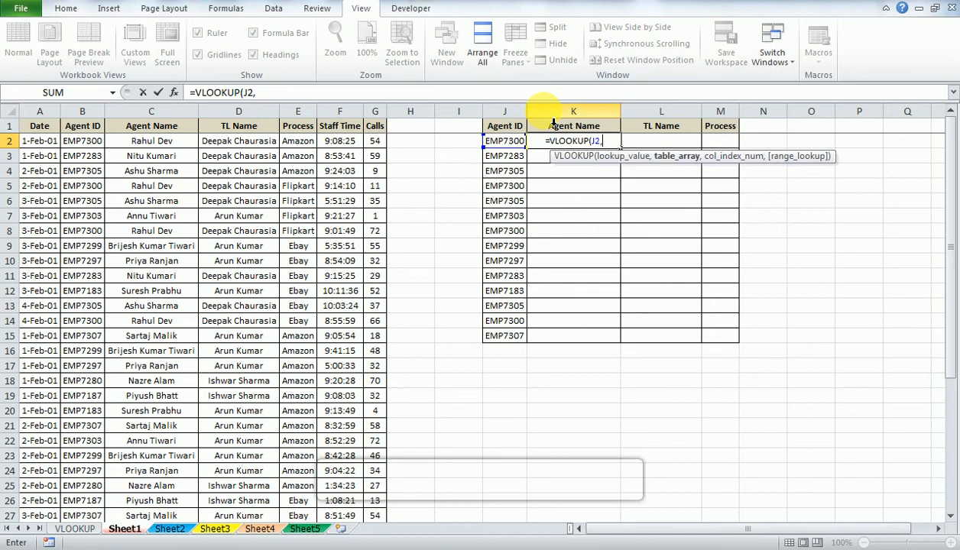
# Step: Begin the formula's table array at B2, the source table's first Agent ID
pyautogui.press('Left')
pyautogui.press('Left')
pyautogui.press('Left')
pyautogui.press('Left')
pyautogui.press('Left')
pyautogui.press('Left')
pyautogui.press('Left')
pyautogui.press('Left')
pyautogui.press('Left')
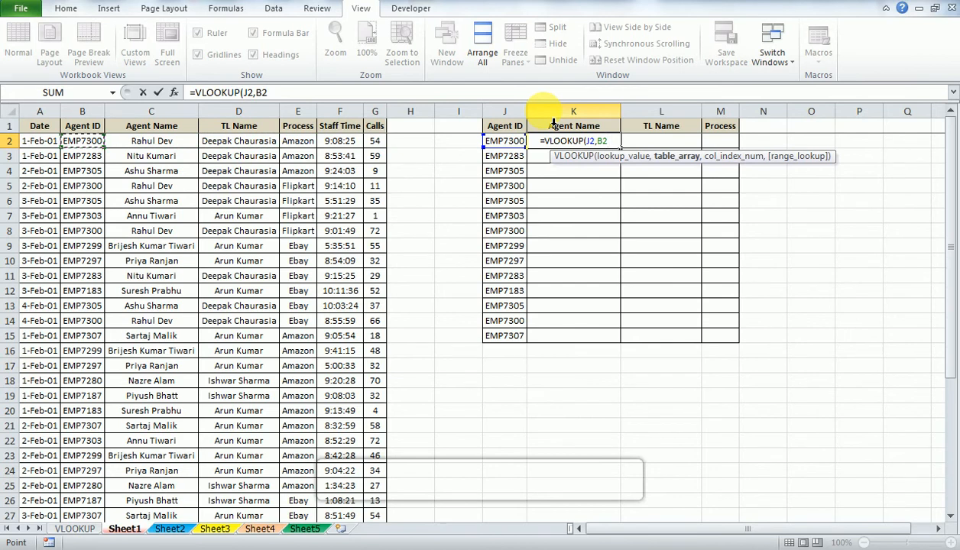
pyautogui.hotkey('shift', 'Right')
pyautogui.hotkey('shift', 'Right')
pyautogui.hotkey('shift', 'Right')
pyautogui.hotkey('shift', 'Right')
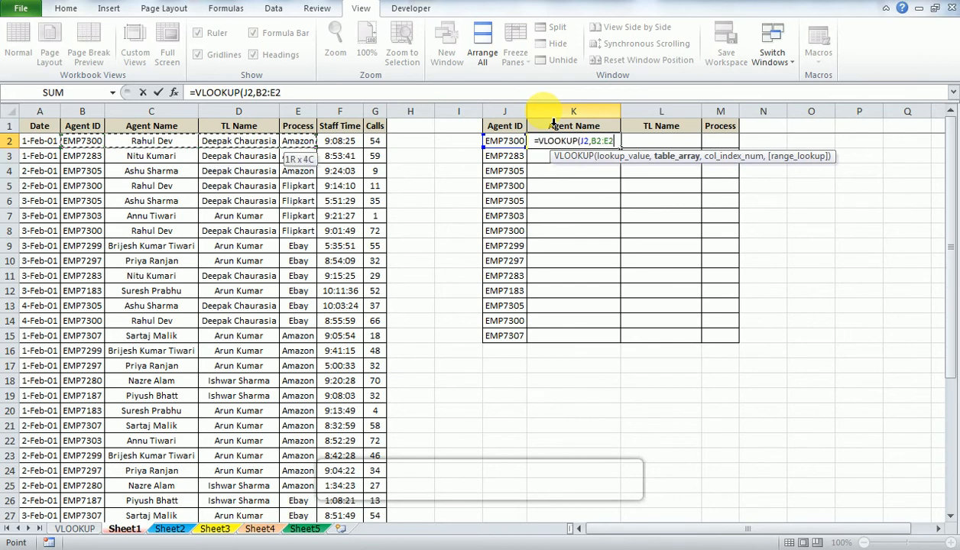
pyautogui.hotkey('shift', 'Right')
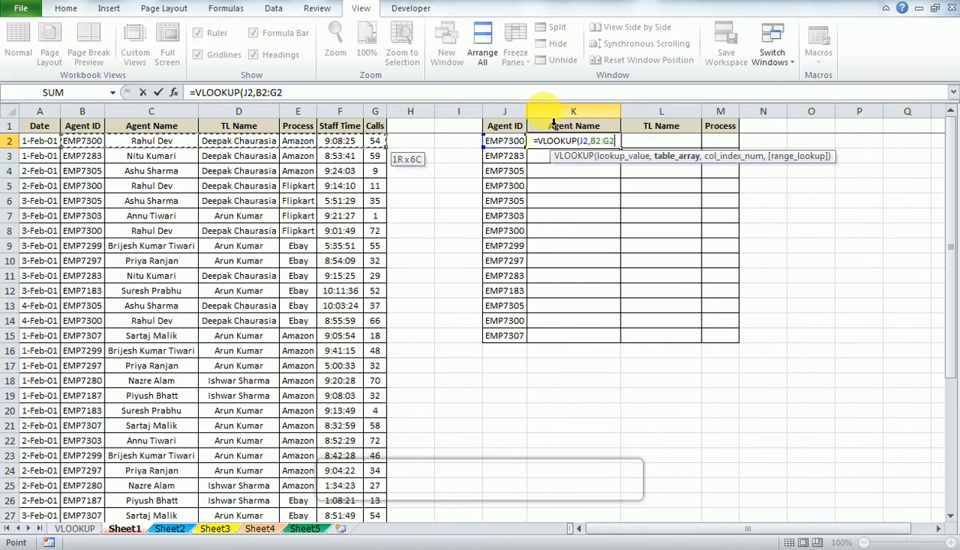
pyautogui.hotkey('shift', 'Left')
pyautogui.hotkey('shift', 'Left')
pyautogui.hotkey('shift', 'Left')
pyautogui.hotkey('shift', 'Left')
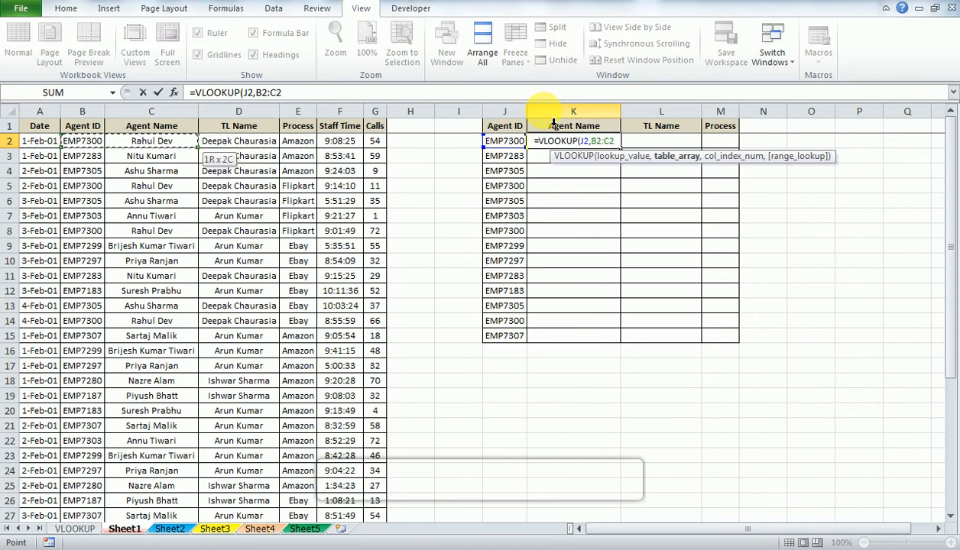
pyautogui.hotkey('shift', 'Left')
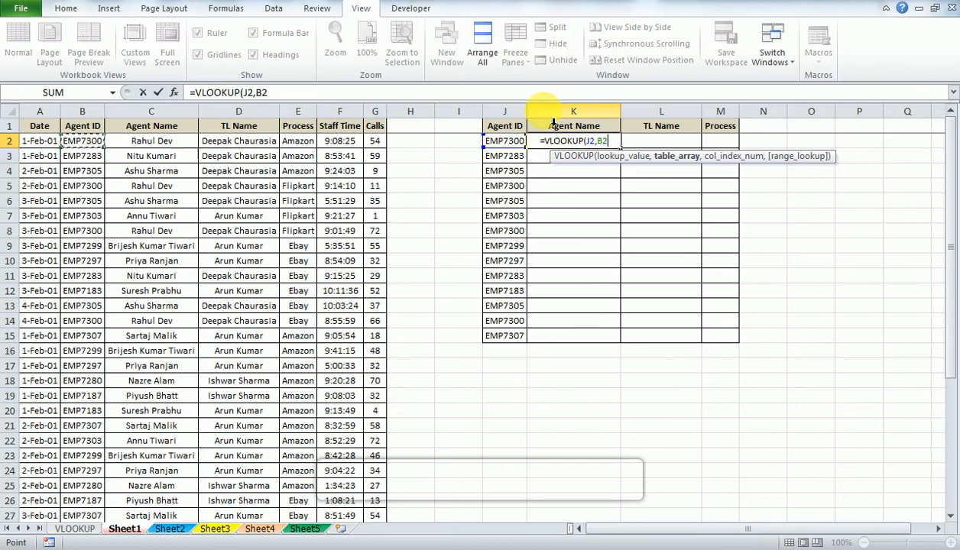
# Step: Extend the table array to B2:D40, covering Agent ID through TL Name down to the source table's last row
pyautogui.hotkey('shift', 'Down')
pyautogui.hotkey('shift', 'Down')
pyautogui.hotkey('shift', 'Down')
pyautogui.hotkey('shift', 'Down')
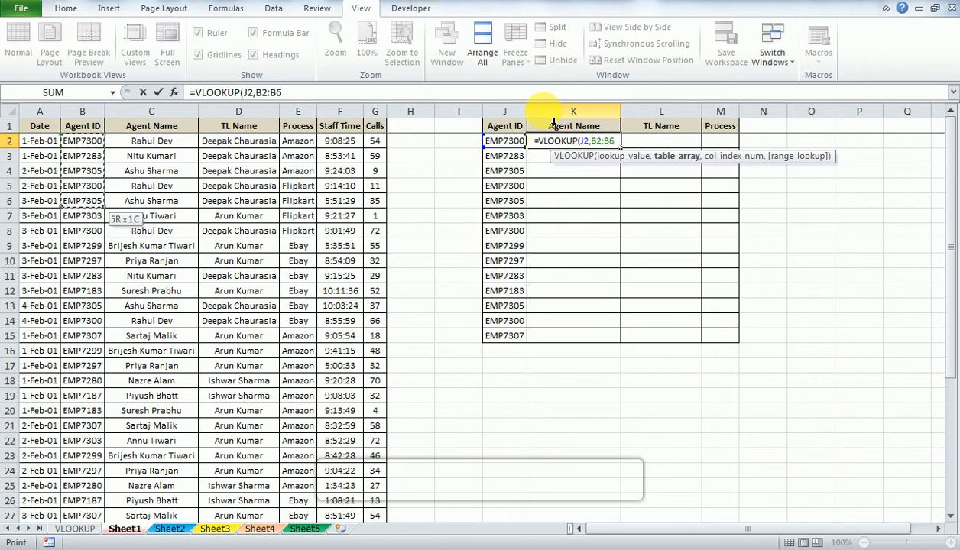
pyautogui.hotkey('shift', 'Up')
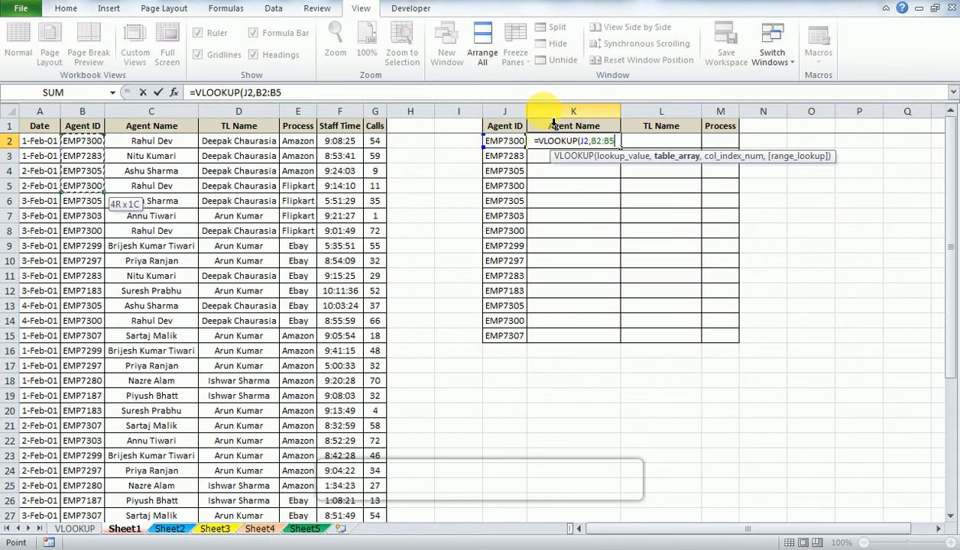
pyautogui.hotkey('shift', 'Right')
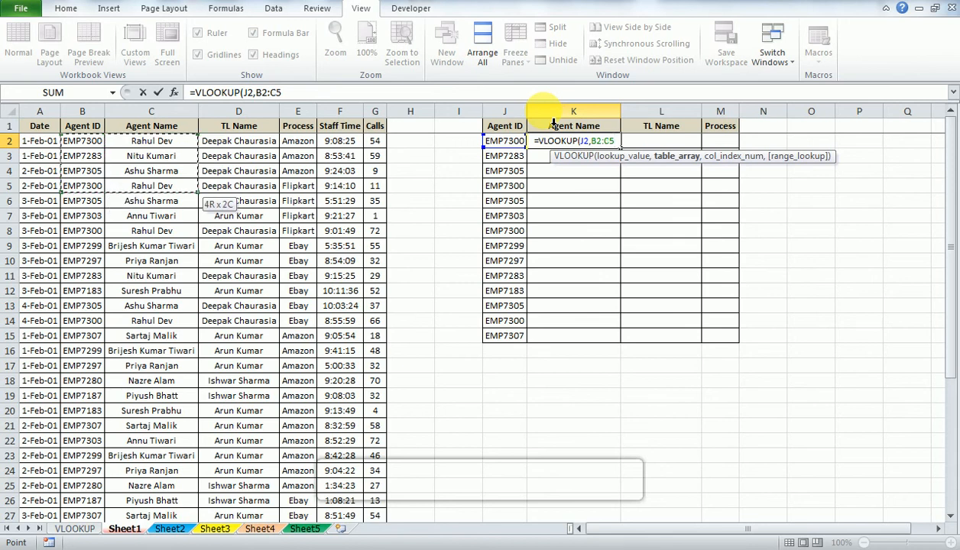
pyautogui.hotkey('shift', 'Right')
pyautogui.hotkey('shift', 'Right')
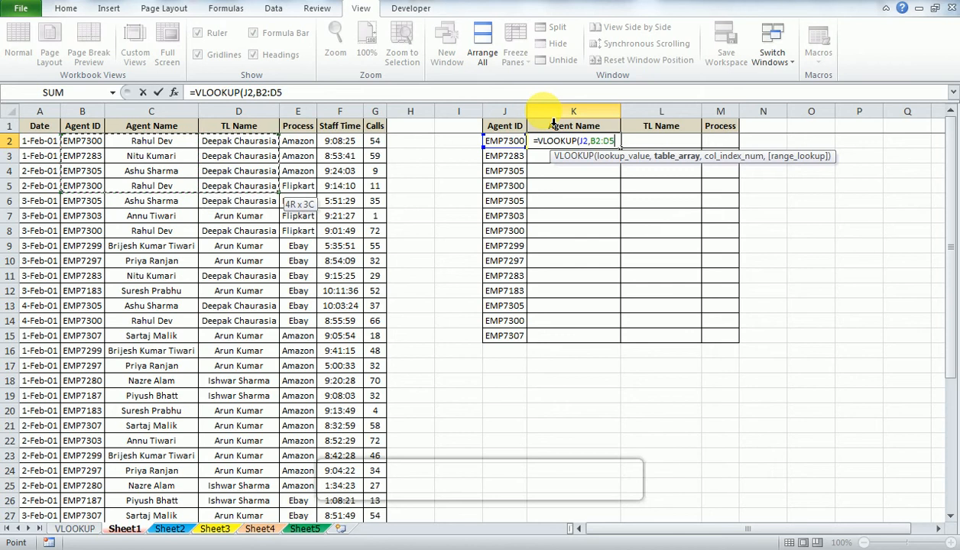
pyautogui.hotkey('shift', 'Right')
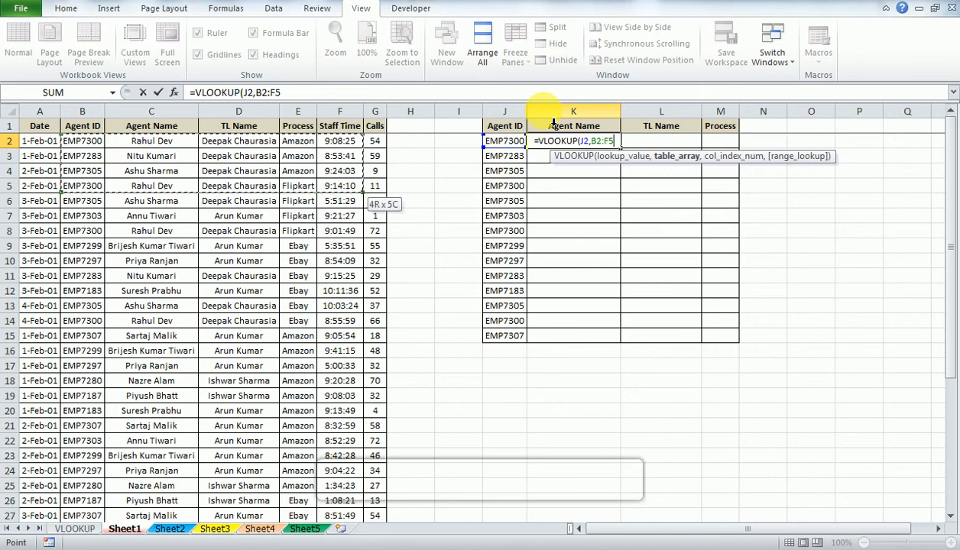
pyautogui.hotkey('shift', 'Left')
pyautogui.hotkey('shift', 'Left')
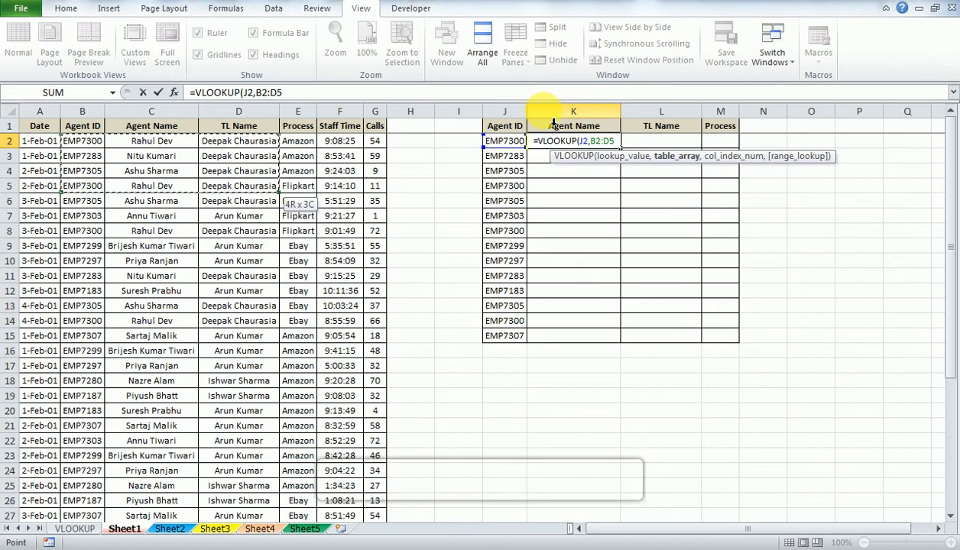
pyautogui.hotkey('ctrl', 'shift', 'Down')
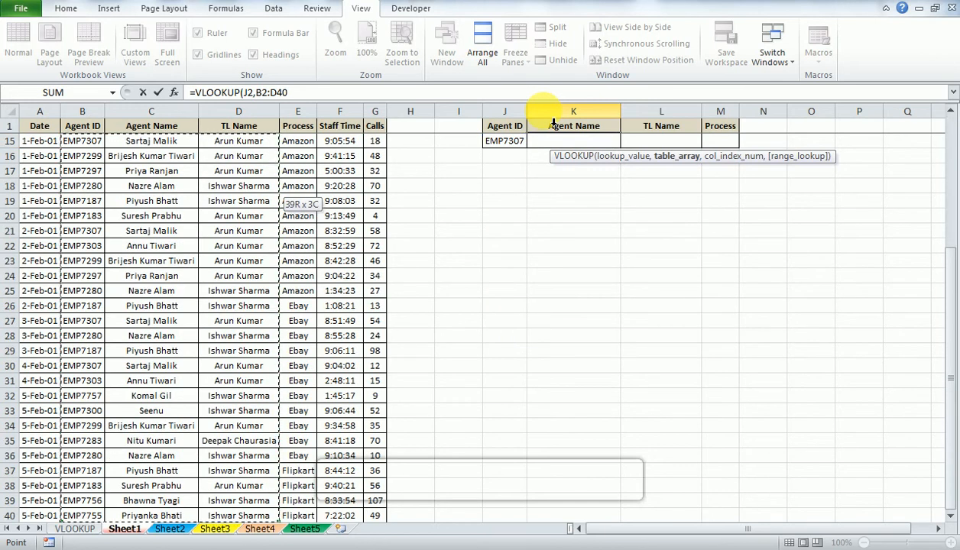
# Step: Complete K2's VLOOKUP formula with column index 2 and range lookup 0 for an exact match
pyautogui.write(',')
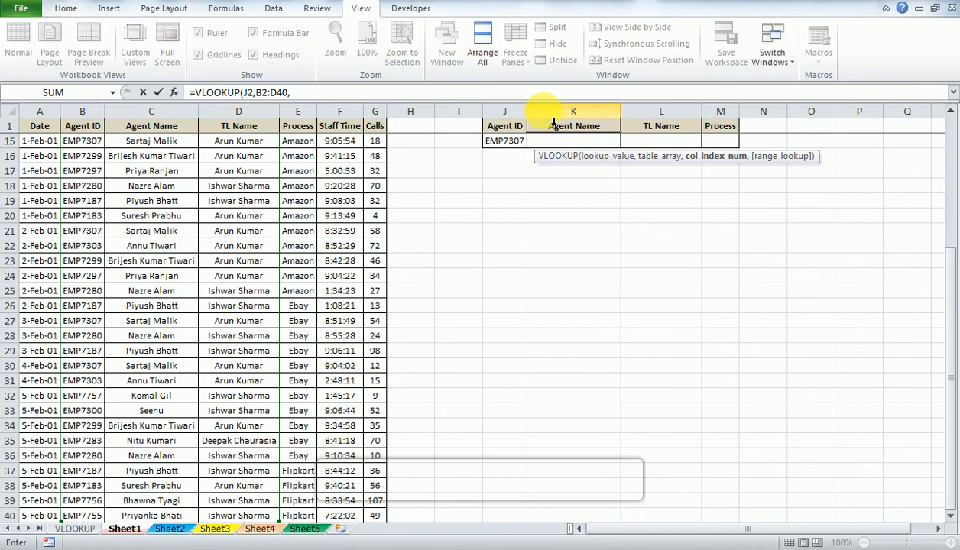
pyautogui.write('2,0')
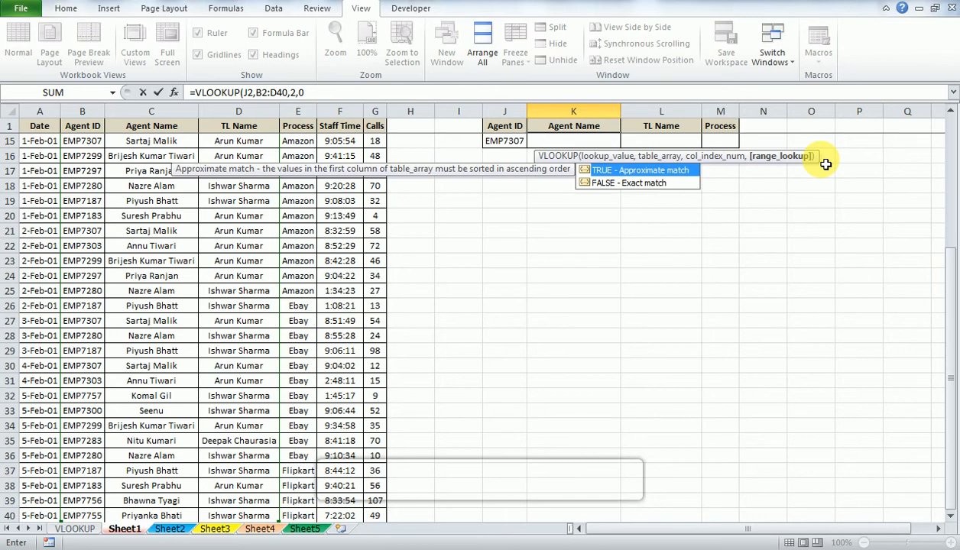
pyautogui.write(')')
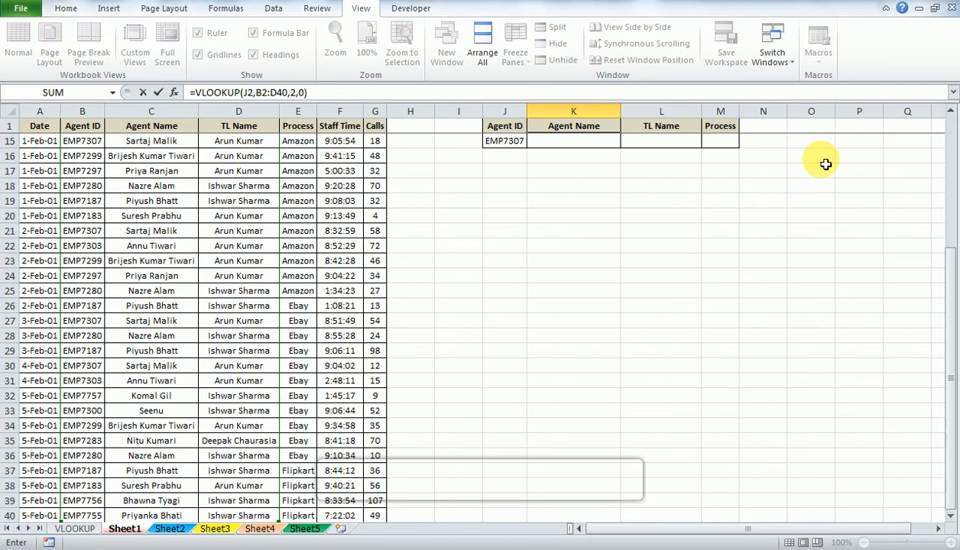
pyautogui.press('Return')
pyautogui.scroll(1, 825, 164)
pyautogui.press('Up')
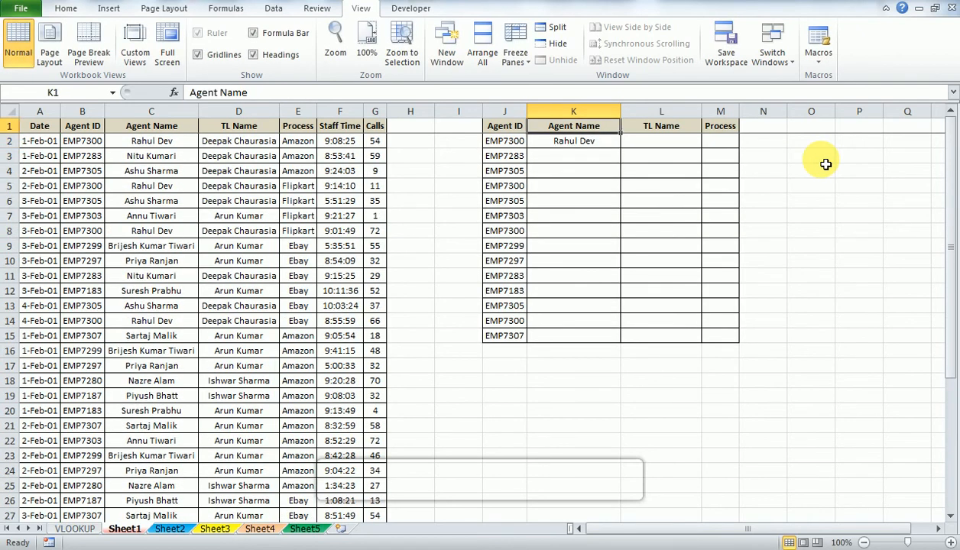
# Step: Copy K2's VLOOKUP formula into K3 and O3
pyautogui.press('Down')
pyautogui.press('Left')
pyautogui.hotkey('ctrl', 'Down')
pyautogui.press('Right')
pyautogui.hotkey('ctrl', 'shift', 'Up')
pyautogui.hotkey('ctrl', 'Up')
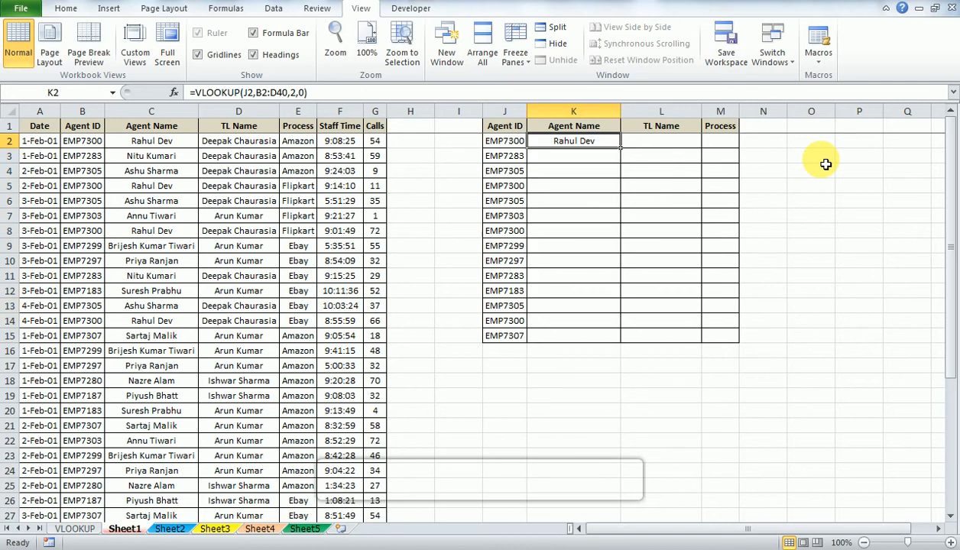
pyautogui.hotkey('ctrl', 'c')
pyautogui.press('Down')
pyautogui.keyDown('ctrl'); pyautogui.click(825, 165); pyautogui.keyUp('ctrl')
pyautogui.hotkey('ctrl', 'v')
pyautogui.press('Down')
pyautogui.hotkey('ctrl', 'v')
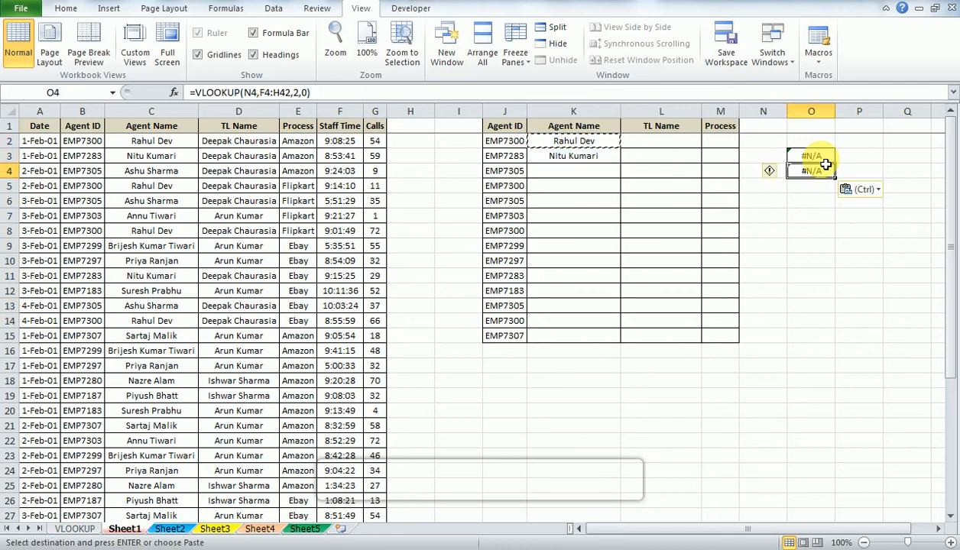
pyautogui.press('Delete')
# Step: Copy K3's VLOOKUP formula into the remaining Agent Name cells, K4 through K15
pyautogui.press('Up')
pyautogui.press('Left')
pyautogui.press('Left')
pyautogui.press('Left')
pyautogui.press('Left')
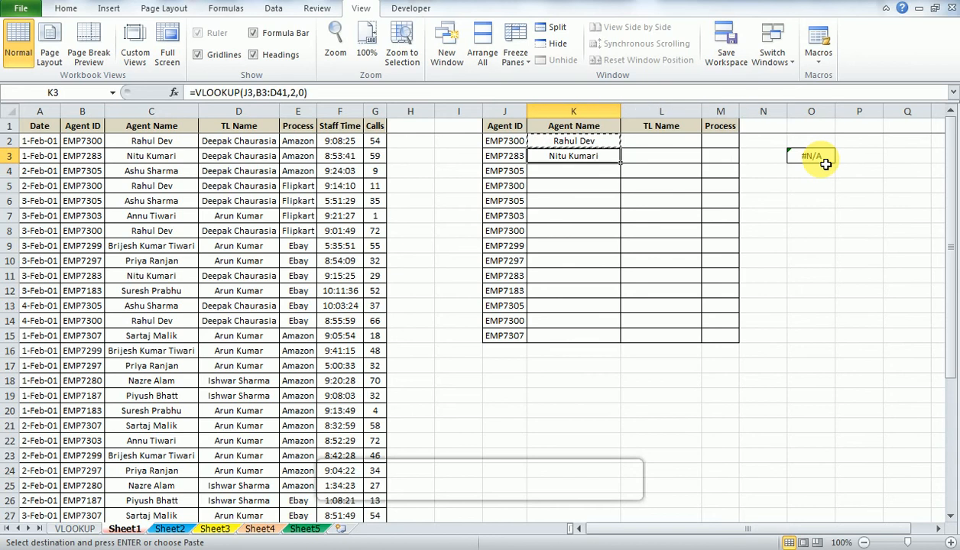
pyautogui.hotkey('ctrl', 'c')
pyautogui.press('Down')
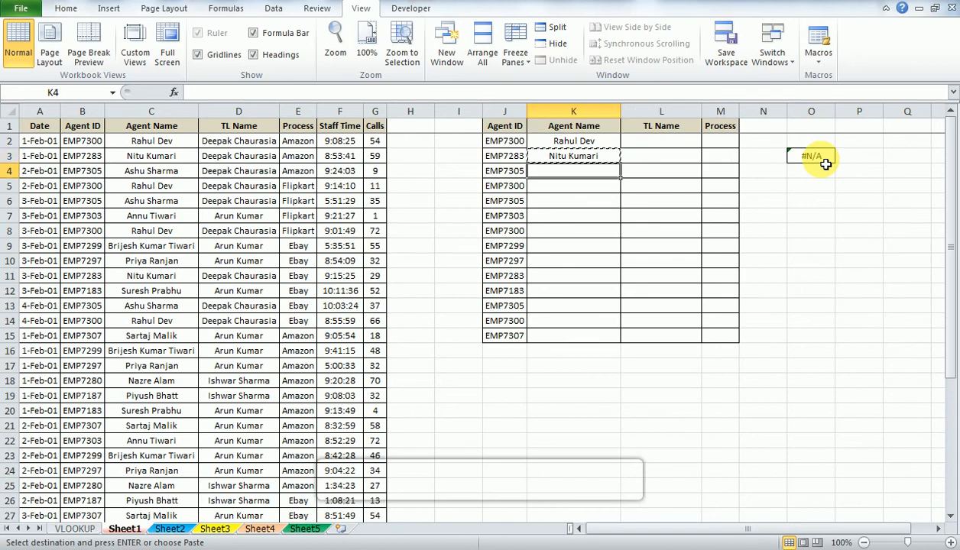
pyautogui.hotkey('ctrl', 'v')
pyautogui.hotkey('shift', 'Down')
pyautogui.hotkey('shift', 'Down')
pyautogui.hotkey('shift', 'Down')
pyautogui.hotkey('shift', 'Down')
pyautogui.hotkey('shift', 'Down')
pyautogui.hotkey('shift', 'Down')
pyautogui.hotkey('shift', 'Down')
pyautogui.hotkey('shift', 'Down')
pyautogui.hotkey('shift', 'Down')
pyautogui.hotkey('shift', 'Down')
pyautogui.hotkey('shift', 'Down')
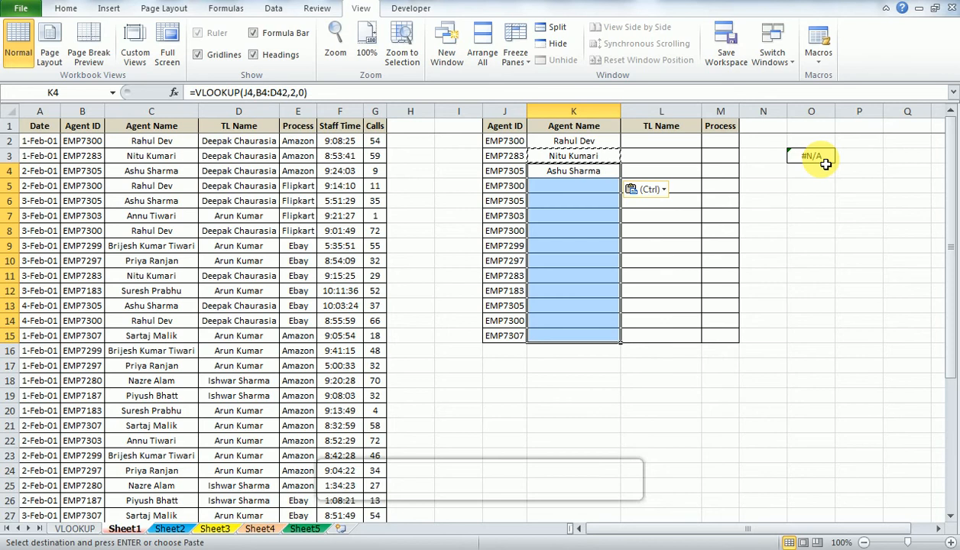
pyautogui.press('Return')
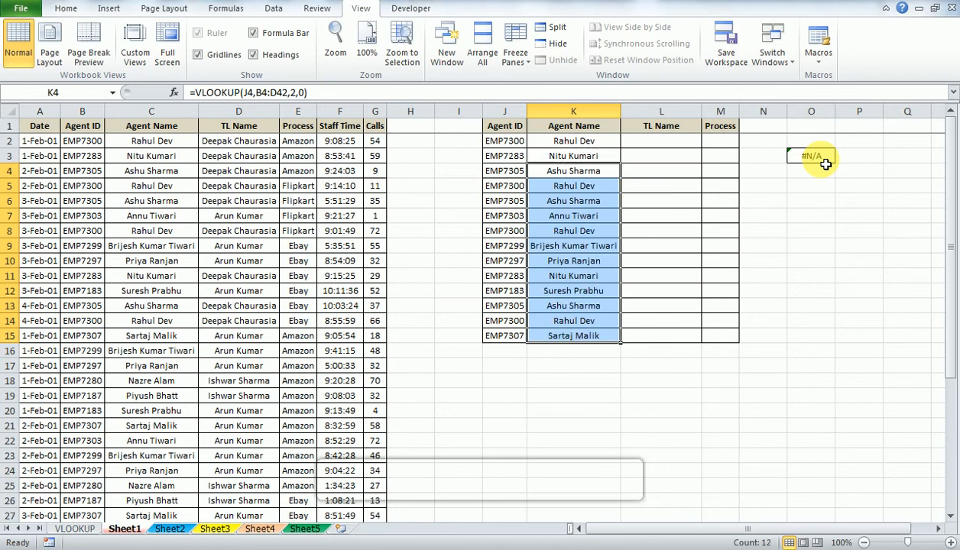
# Step: Inspect the Agent Name formulas in K2 and K5 to compare their lookup value and table array references
pyautogui.hotkey('ctrl', 'Up')
pyautogui.press('Down')
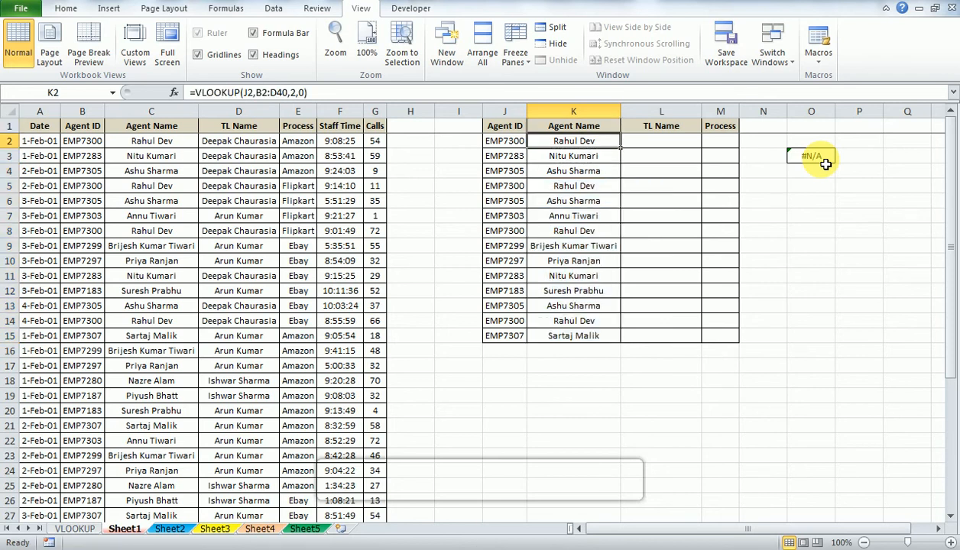
pyautogui.press('F2')
pyautogui.press('Escape')
pyautogui.press('Down')
pyautogui.press('Down')
pyautogui.press('Down')
pyautogui.press('F2')
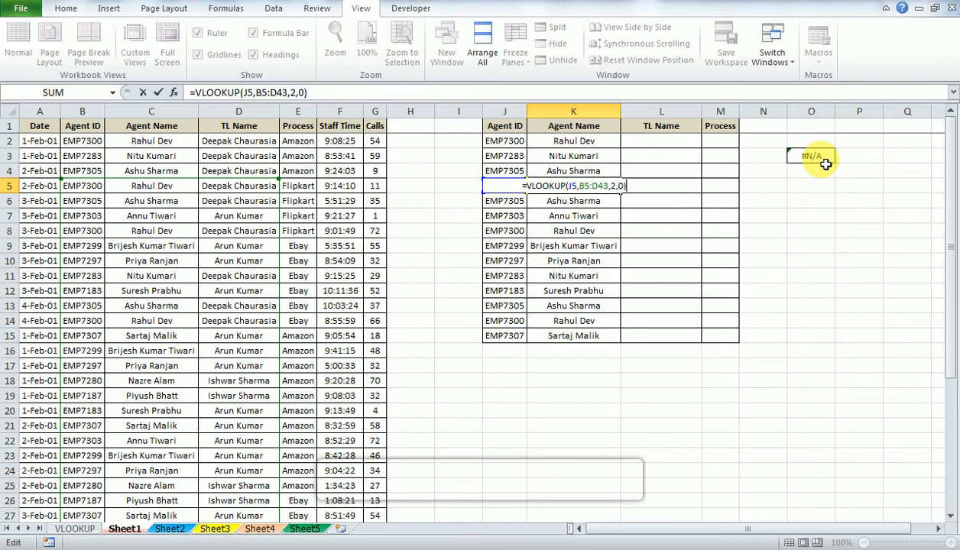
pyautogui.press('Escape')
pyautogui.press('Up')
pyautogui.press('Up')
pyautogui.press('Up')
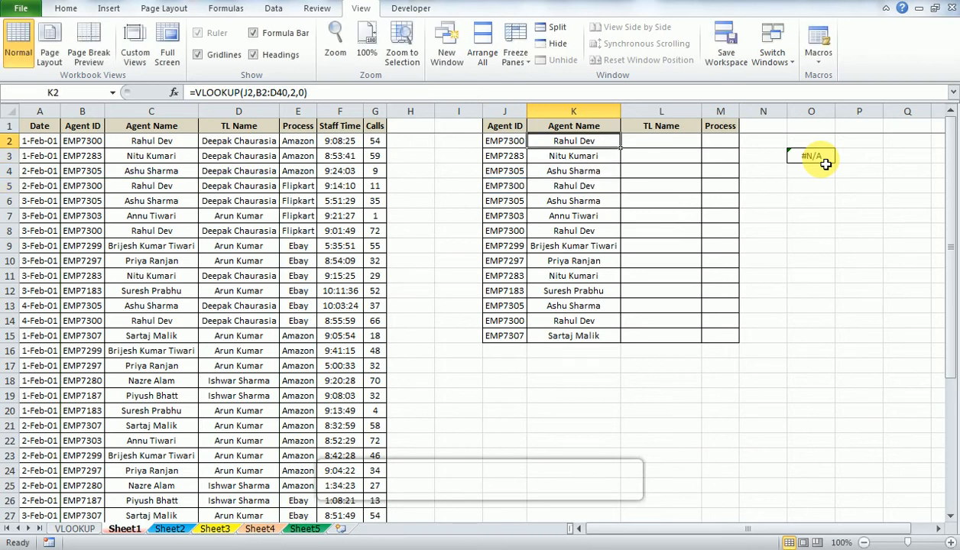
# Step: Copy K2's VLOOKUP formula into L2, the first TL Name cell
pyautogui.hotkey('ctrl', 'c')
pyautogui.press('Right')
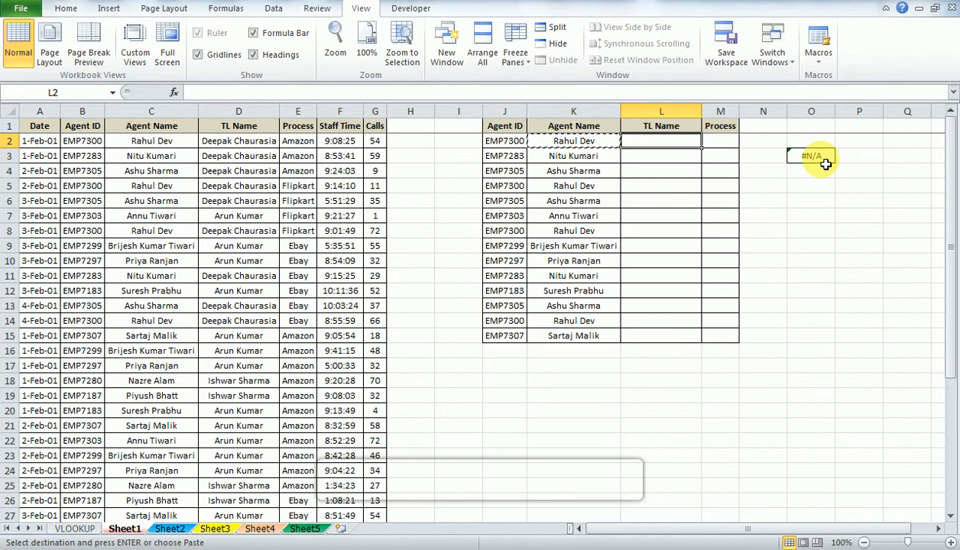
pyautogui.hotkey('ctrl', 'v')
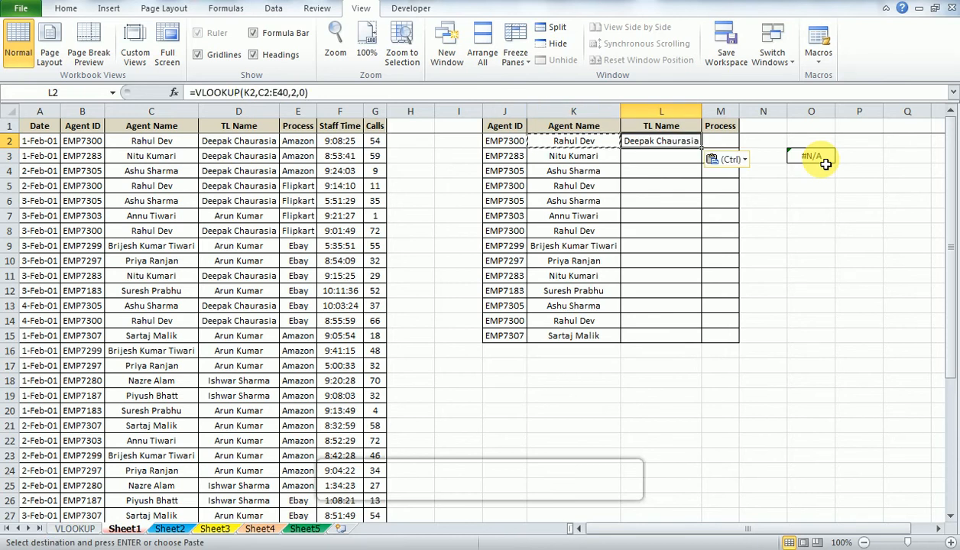
# Step: Inspect the VLOOKUP formulas in L2 and K2 to compare their lookup value and table array references
pyautogui.press('F2')
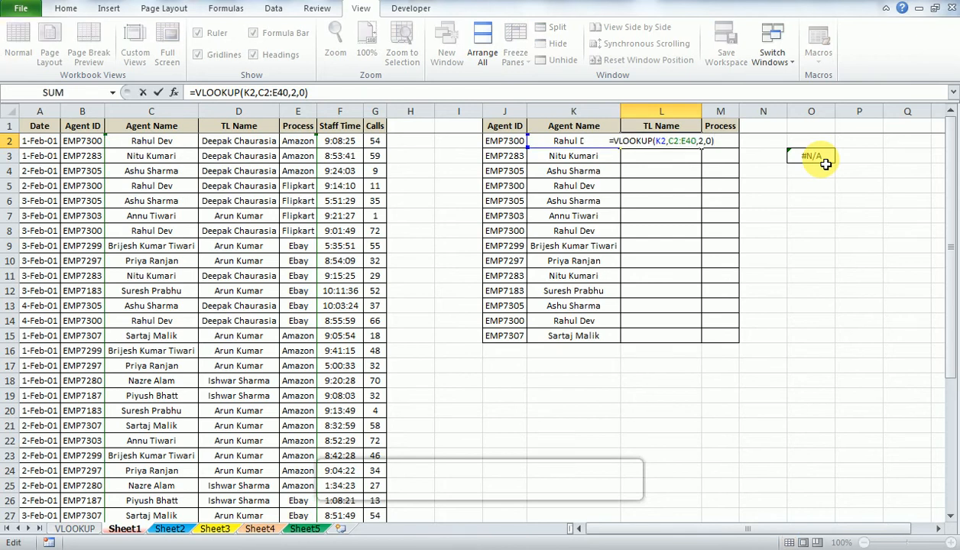
pyautogui.hotkey('shift', 'Tab')
pyautogui.press('F2')
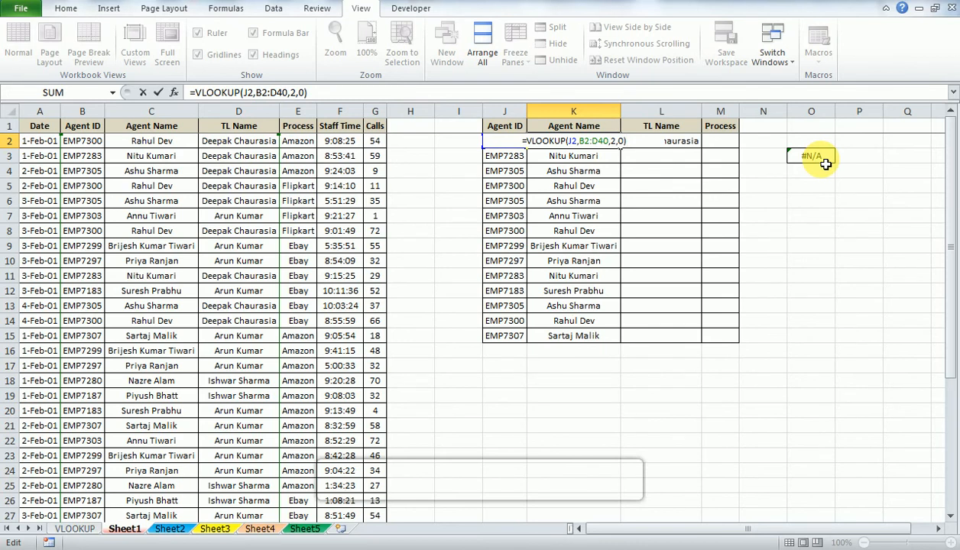
pyautogui.press('Tab')
pyautogui.press('F2')
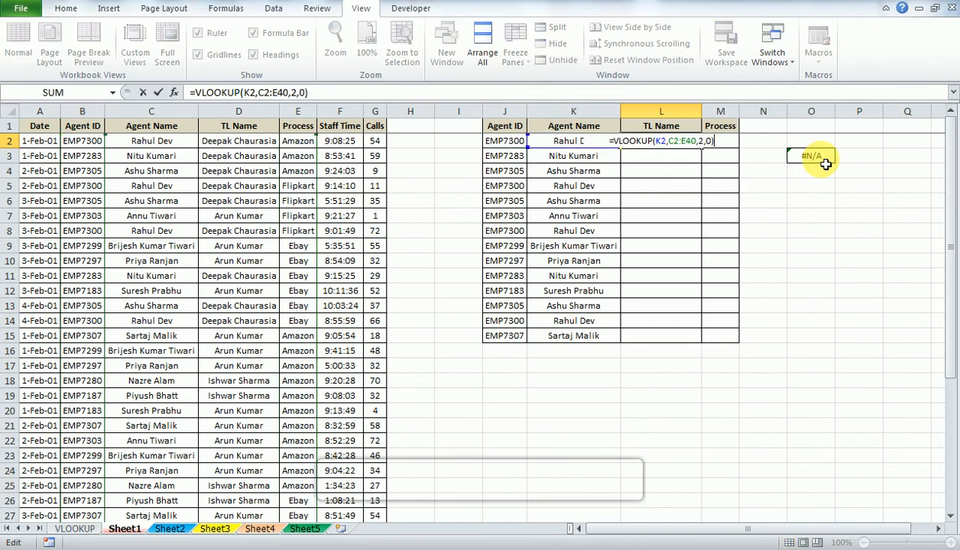
pyautogui.press('Escape')
# Step: Fill L2's VLOOKUP formula down the TL Name column through L15
pyautogui.hotkey('shift', 'Down')
pyautogui.hotkey('shift', 'Down')
pyautogui.hotkey('shift', 'Down')
pyautogui.hotkey('shift', 'Down')
pyautogui.hotkey('shift', 'Down')
pyautogui.hotkey('shift', 'Down')
pyautogui.hotkey('shift', 'Down')
pyautogui.hotkey('shift', 'Down')
pyautogui.hotkey('shift', 'Down')
pyautogui.hotkey('shift', 'Down')
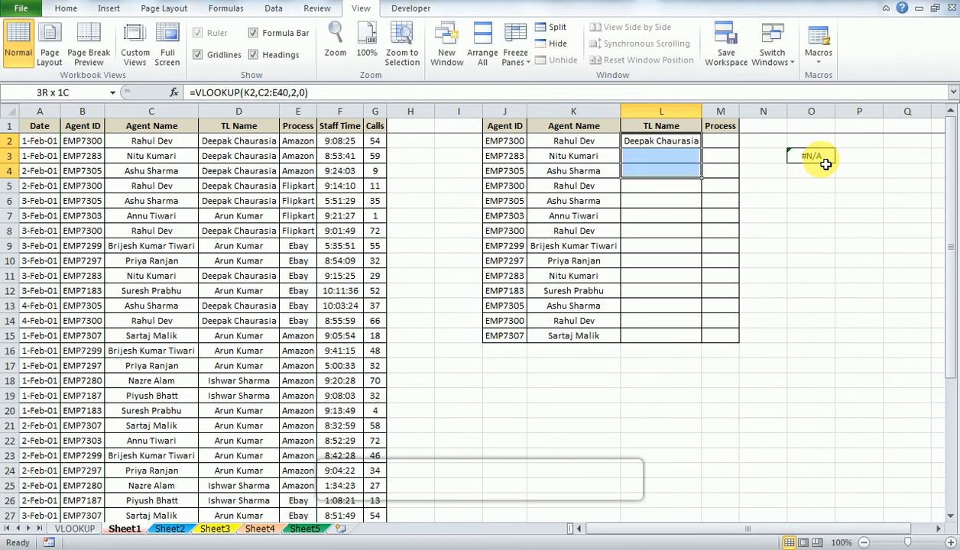
pyautogui.hotkey('shift', 'Down')
pyautogui.hotkey('shift', 'Down')
pyautogui.hotkey('shift', 'Down')
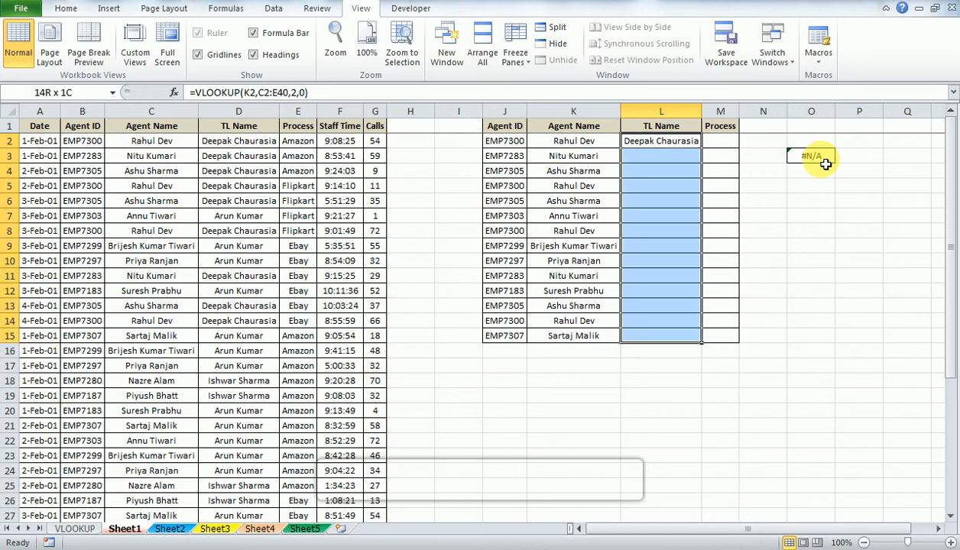
pyautogui.hotkey('ctrl', 'd')
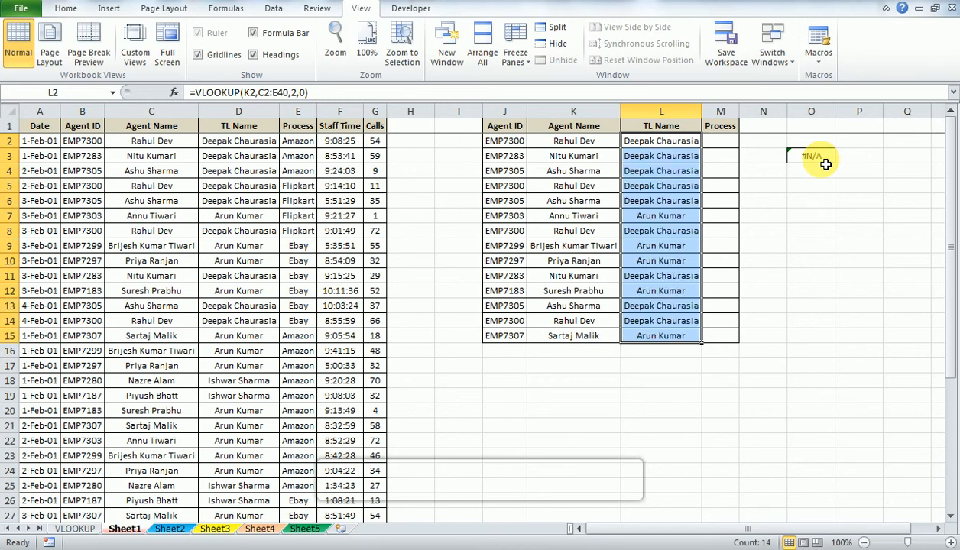
# Step: Examine the TL Name formula in L5 and check which cell in row 5 it uses as lookup value
pyautogui.press('Down')
pyautogui.press('Down')
pyautogui.press('Down')
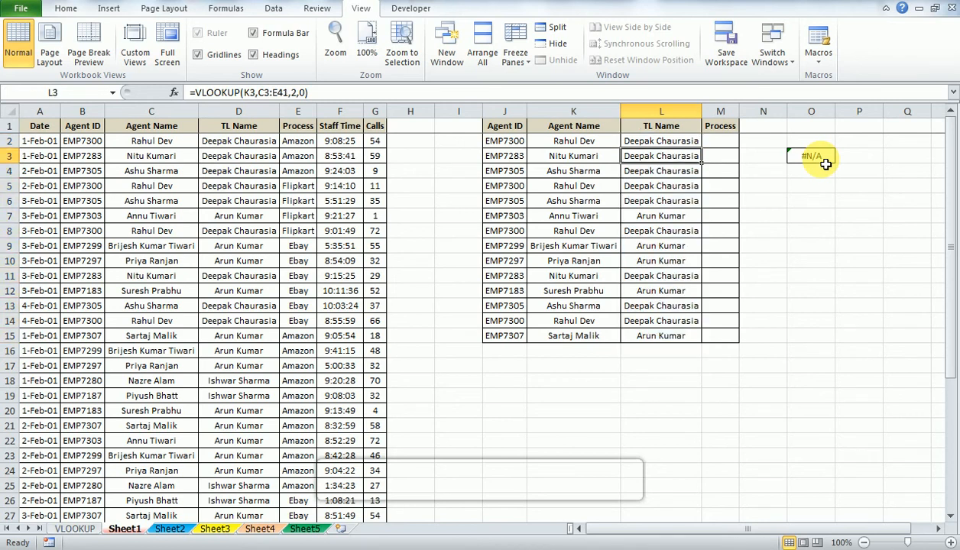
pyautogui.press('F2')
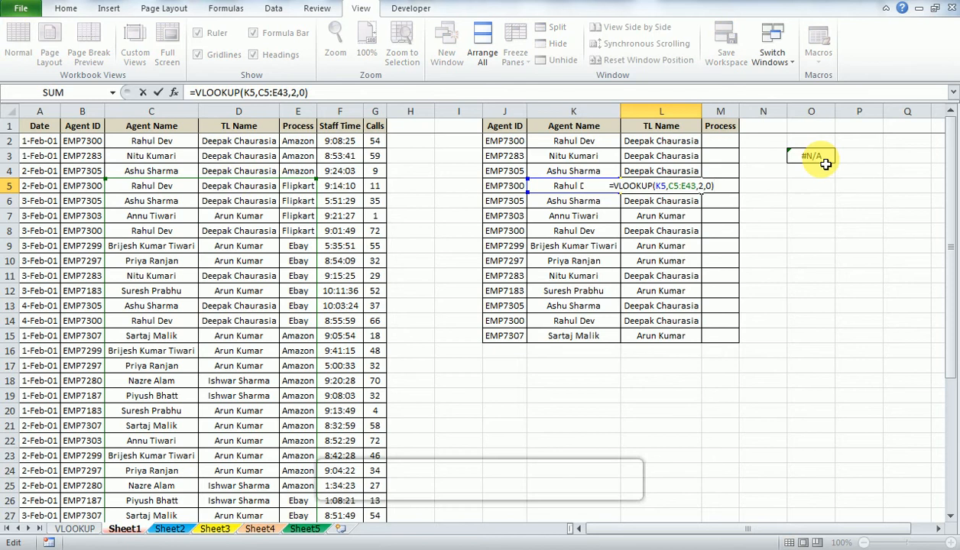
pyautogui.press('Escape')
pyautogui.press('Left')
pyautogui.press('Left')
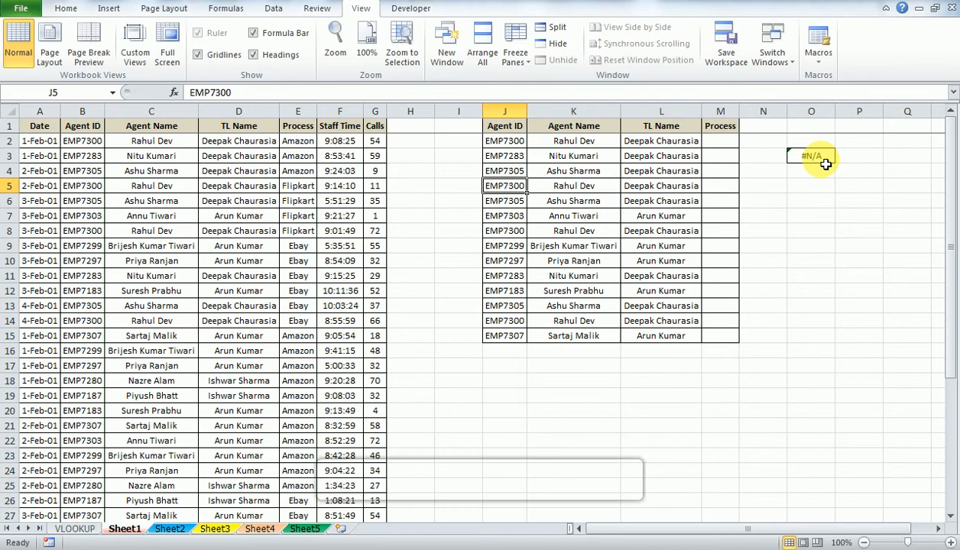
pyautogui.press('Right')
pyautogui.press('Right')
pyautogui.press('F2')
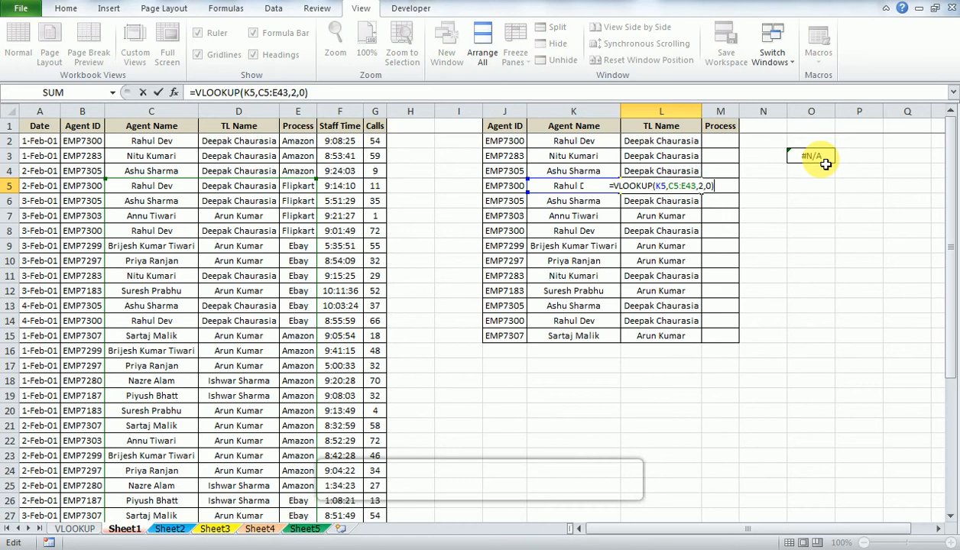
pyautogui.press('Escape')
# Step: Compare the formulas in L2, L3 and K2 to see how the lookup value moves from Agent ID to Agent Name
pyautogui.press('Up')
pyautogui.press('Up')
pyautogui.press('Up')
pyautogui.press('F2')
pyautogui.press('Escape')
pyautogui.press('Down')
pyautogui.press('F2')
pyautogui.press('Escape')
pyautogui.press('Up')
pyautogui.press('F2')
pyautogui.press('Escape')
pyautogui.press('Left')
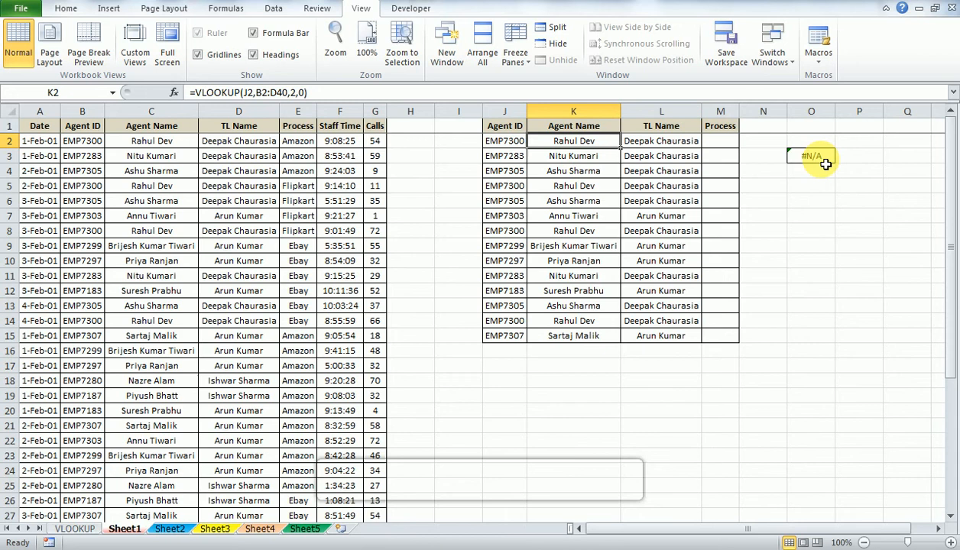
pyautogui.press('F2')
pyautogui.press('Escape')
pyautogui.press('Right')
pyautogui.press('Left')
pyautogui.press('F2')
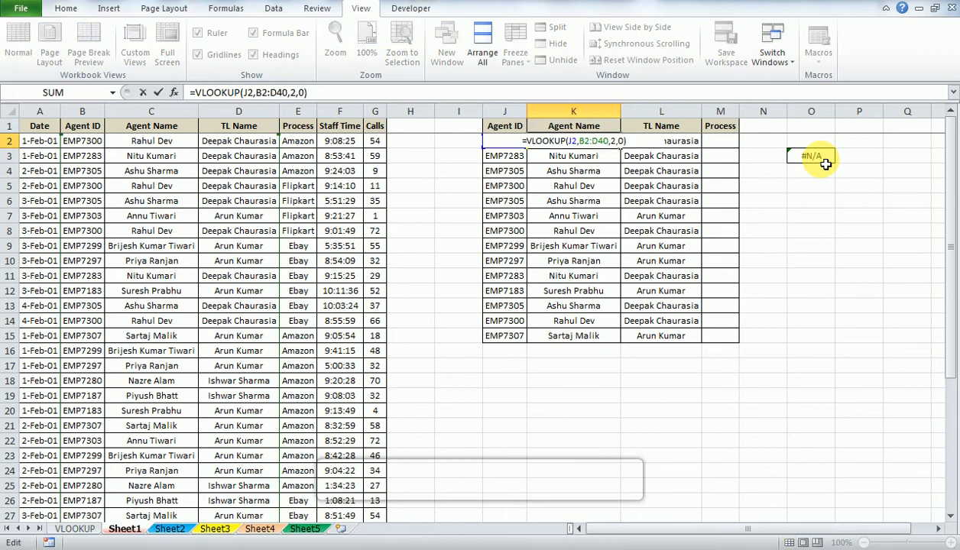
pyautogui.press('Escape')
pyautogui.press('Right')
pyautogui.press('F2')
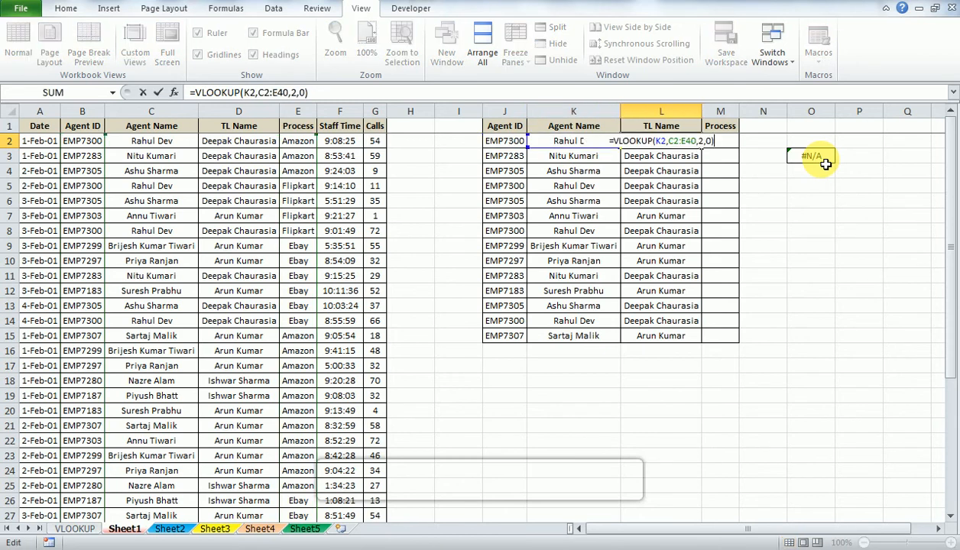
pyautogui.press('Escape')
pyautogui.press('Left')
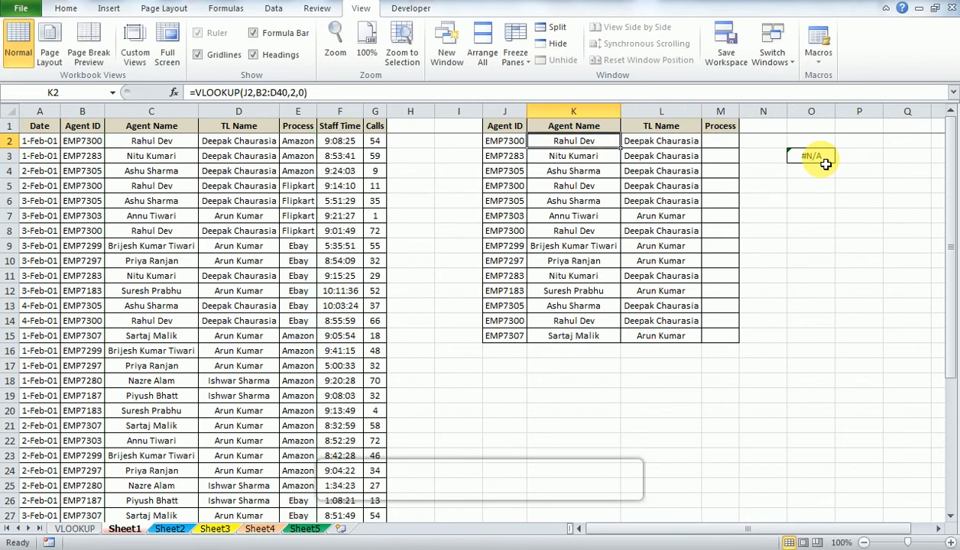
# Step: Clear the Agent Name in C3 of the source table
pyautogui.press('Left')
pyautogui.press('Left')
pyautogui.press('Left')
pyautogui.press('Left')
pyautogui.press('Left')
pyautogui.press('Left')
pyautogui.press('Left')
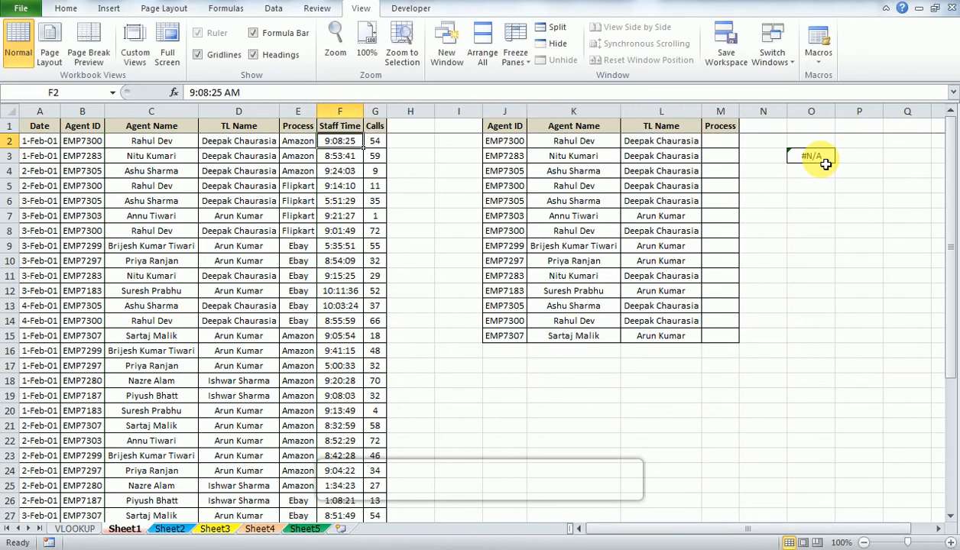
pyautogui.press('Down')
pyautogui.press('Down')
pyautogui.press('Left')
pyautogui.press('Up')
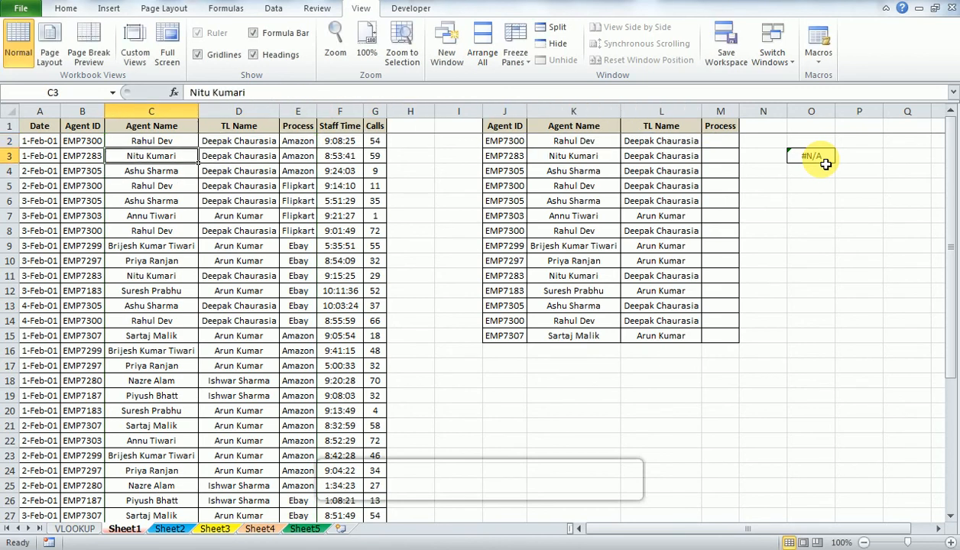
pyautogui.press('Delete')
# Step: Examine the Agent Name formula in K3 and the TL Name formula in L3 to trace the effect of the cleared cell
pyautogui.press('Right')
pyautogui.press('Right')
pyautogui.press('Right')
pyautogui.press('Right')
pyautogui.press('Right')
pyautogui.press('Right')
pyautogui.press('Right')
pyautogui.press('Right')
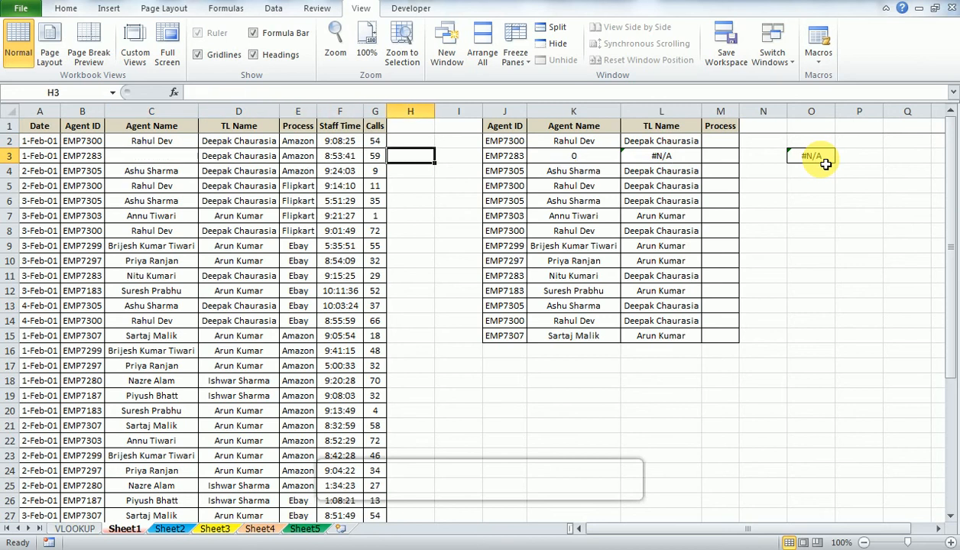
pyautogui.press('F2')
pyautogui.press('Tab')
pyautogui.press('Left')
pyautogui.press('F2')
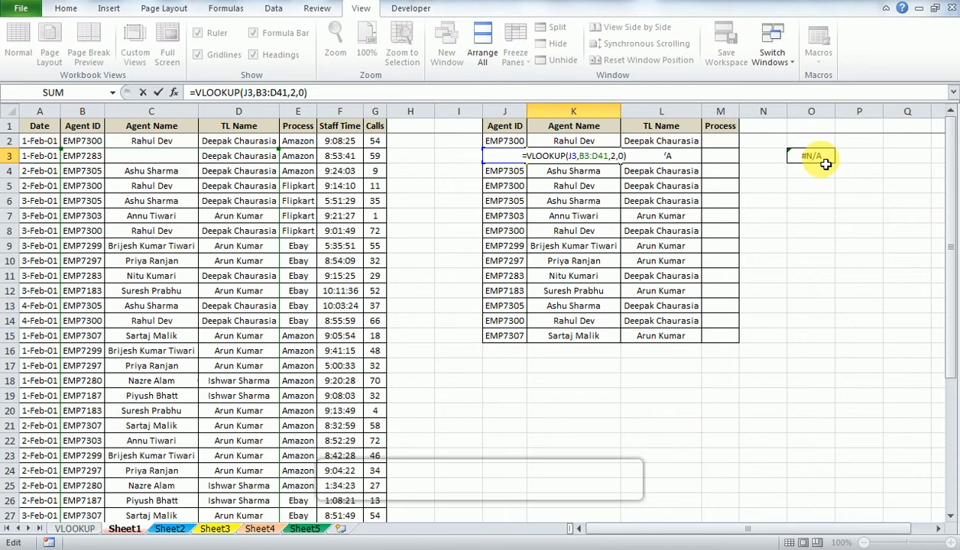
pyautogui.hotkey('ctrl', 'Return')
pyautogui.press('F2')
pyautogui.press('Escape')
pyautogui.press('Right')
pyautogui.press('F2')
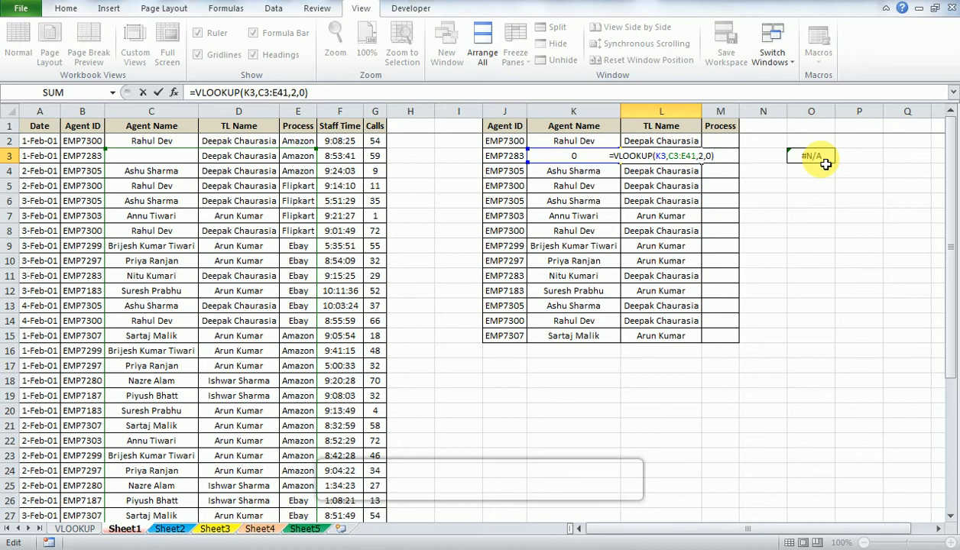
pyautogui.press('Escape')
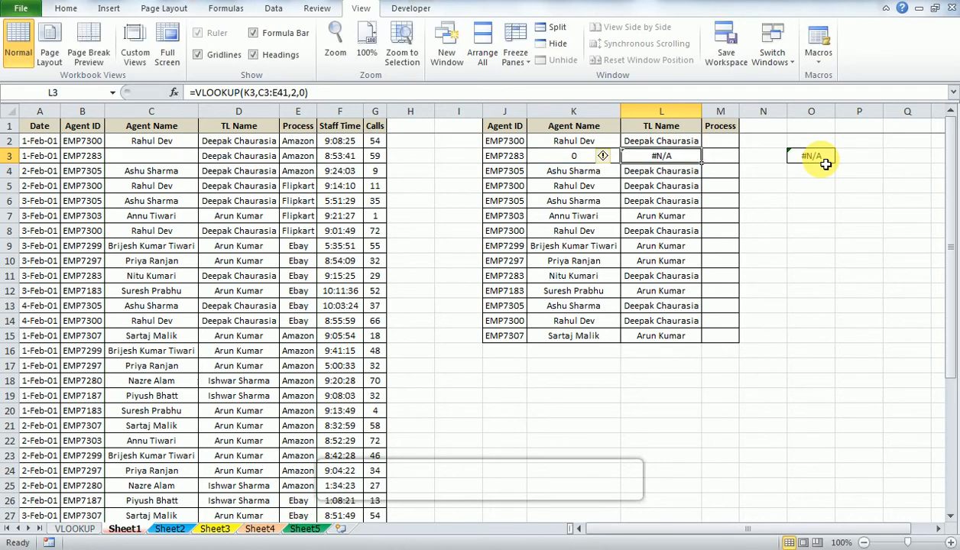
# Step: Inspect the TL Name formulas in L2, L3 and L4 to compare their row references
pyautogui.press('F2')
pyautogui.press('Escape')
pyautogui.press('Up')
pyautogui.press('F2')
pyautogui.press('Escape')
pyautogui.press('Down')
pyautogui.press('F2')
pyautogui.press('Escape')
pyautogui.press('Down')
pyautogui.press('F2')
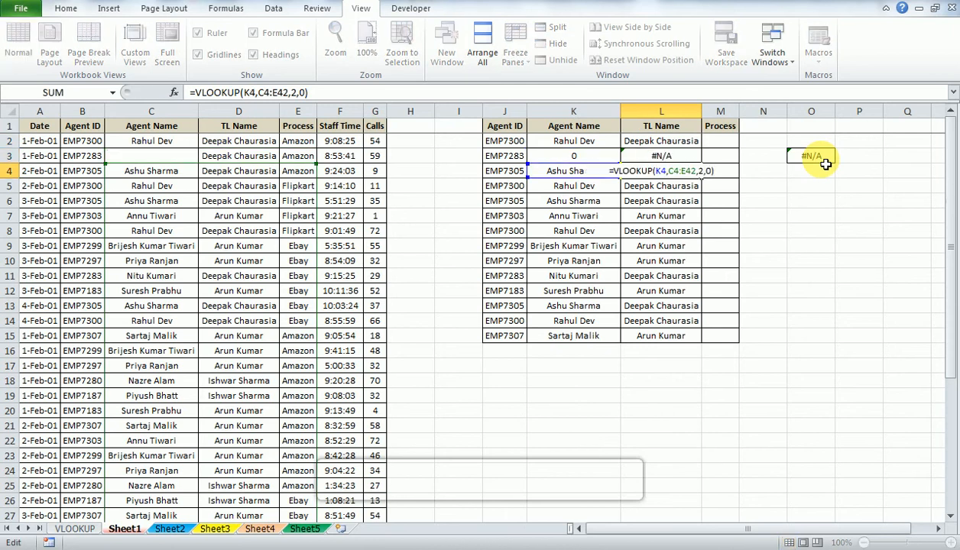
pyautogui.press('Escape')
pyautogui.press('Up')
pyautogui.press('Up')
pyautogui.press('F2')
pyautogui.press('Escape')
# Step: Compare the Agent Name formulas in K2 and K3 with the TL Name formulas in L2 and L3
pyautogui.press('Down')
pyautogui.press('Left')
pyautogui.press('F2')
pyautogui.press('Escape')
pyautogui.press('F2')
pyautogui.press('Escape')
pyautogui.press('Right')
pyautogui.press('F2')
pyautogui.press('Escape')
pyautogui.press('Up')
pyautogui.press('F2')
pyautogui.press('Escape')
pyautogui.press('Left')
pyautogui.press('F2')
pyautogui.press('Escape')
pyautogui.press('Right')
pyautogui.press('F2')
pyautogui.press('Escape')
# Step: Clear all TL Name formulas from L2 through L15
pyautogui.press('Down')
pyautogui.press('Up')
pyautogui.hotkey('ctrl', 'shift', 'Down')
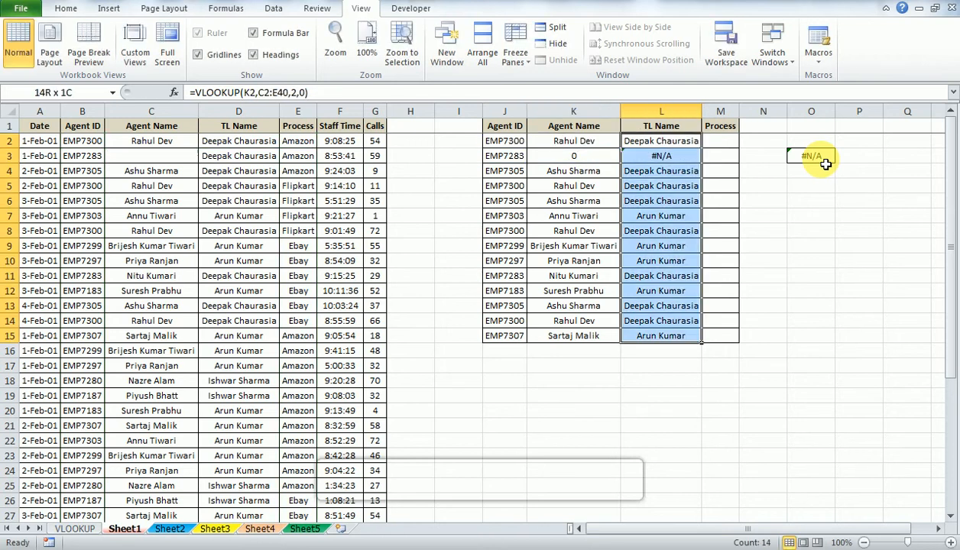
pyautogui.press('Delete')
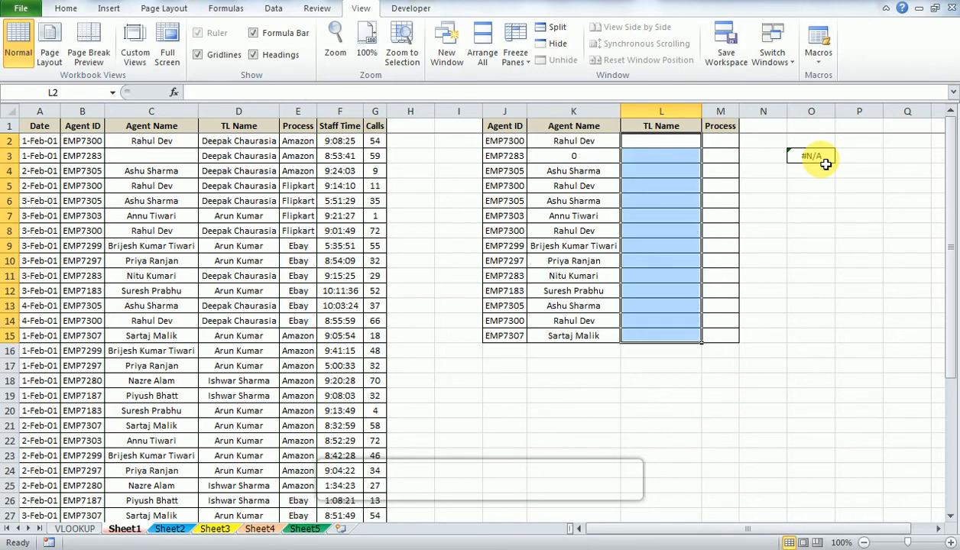
pyautogui.press('Left')
pyautogui.press('Right')
pyautogui.write('=vl')
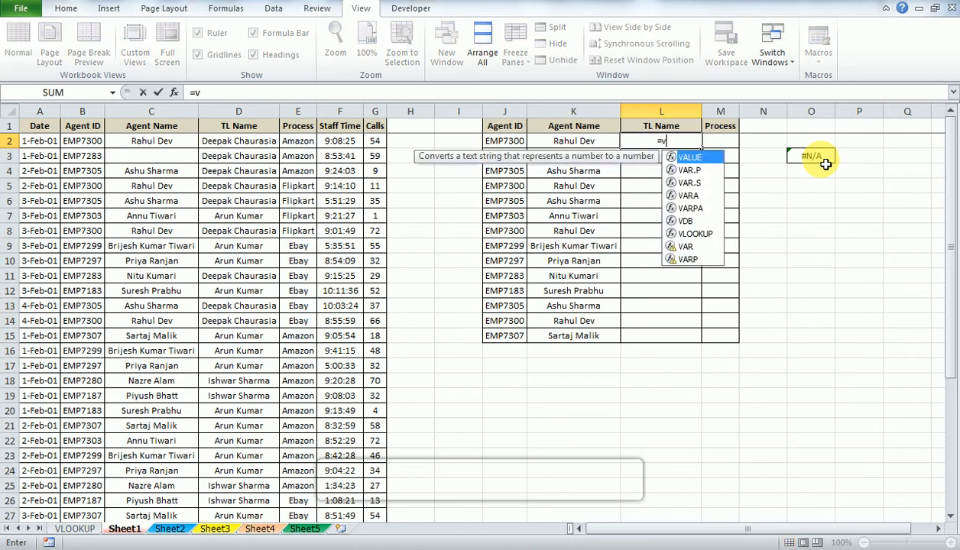
pyautogui.press('Tab')
pyautogui.press('Left')
pyautogui.press('Left')
pyautogui.press('Left')
pyautogui.press('Right')
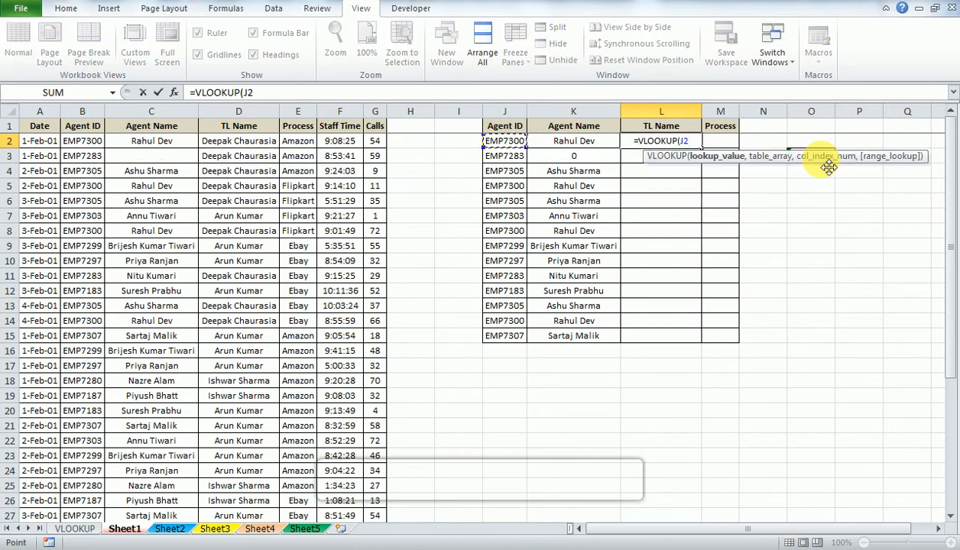
pyautogui.press('Escape')
# Step: Change the column index number in K2's VLOOKUP formula to 3
pyautogui.press('Left')
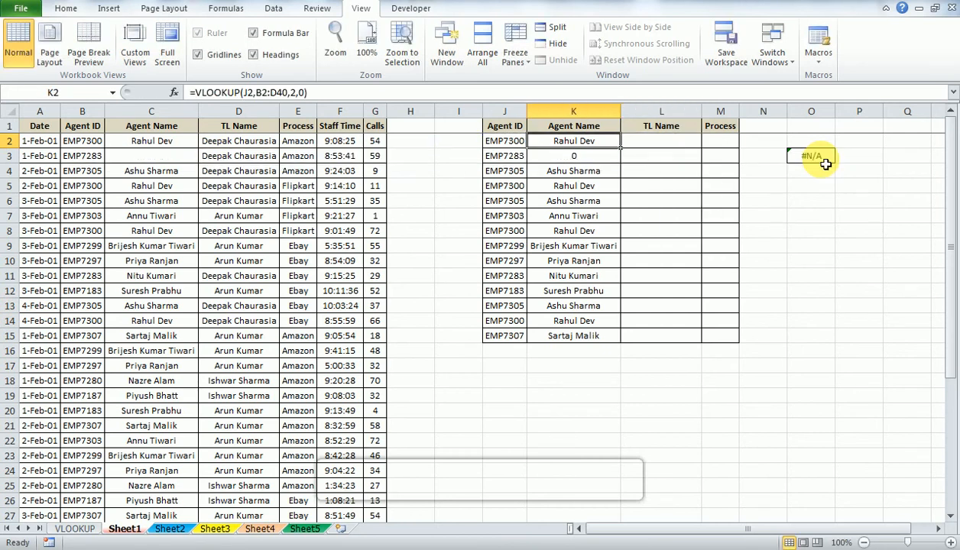
pyautogui.press('F2')
pyautogui.press('Left')
pyautogui.press('Left')
pyautogui.press('Left')
pyautogui.hotkey('shift', 'Left')
pyautogui.press('BackSpace')
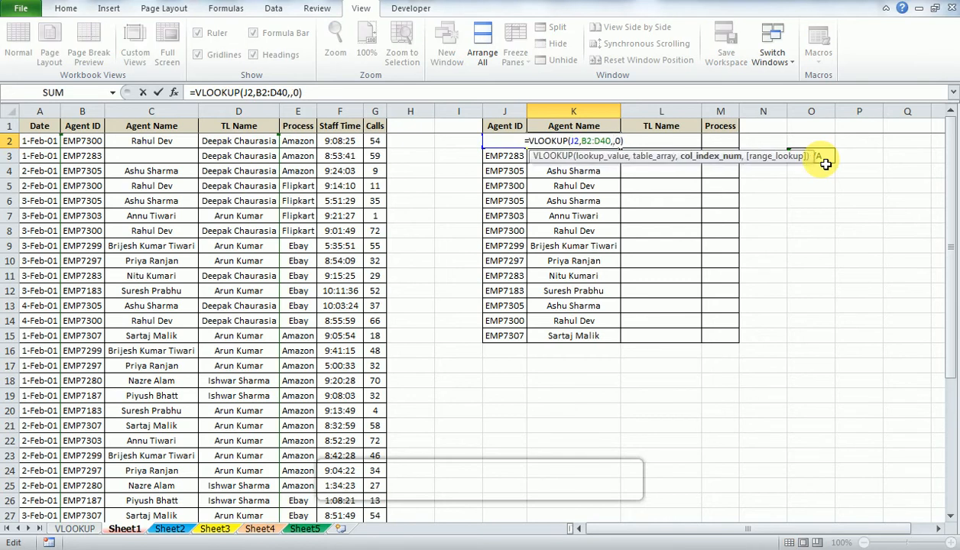
pyautogui.write('3')
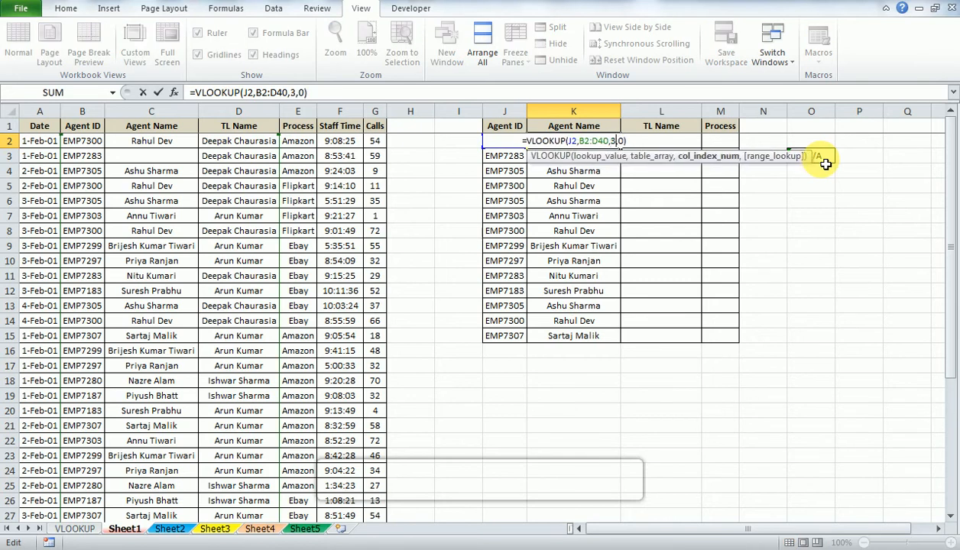
pyautogui.press('Return')
# Step: Fill K2's updated VLOOKUP formula down the Agent Name column through K15
pyautogui.press('Up')
pyautogui.hotkey('ctrl', 'shift', 'Down')
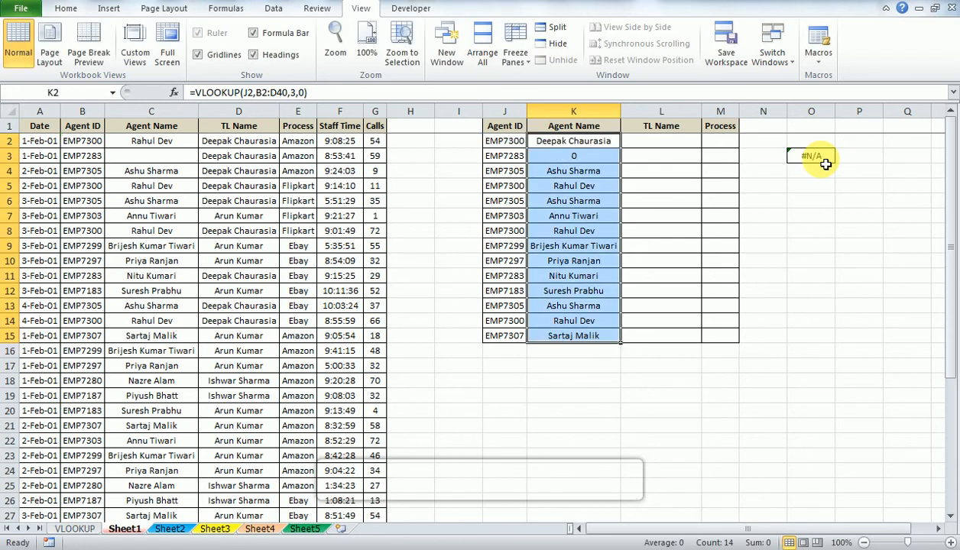
pyautogui.hotkey('ctrl', 'd')
pyautogui.hotkey('shift', 'BackSpace')
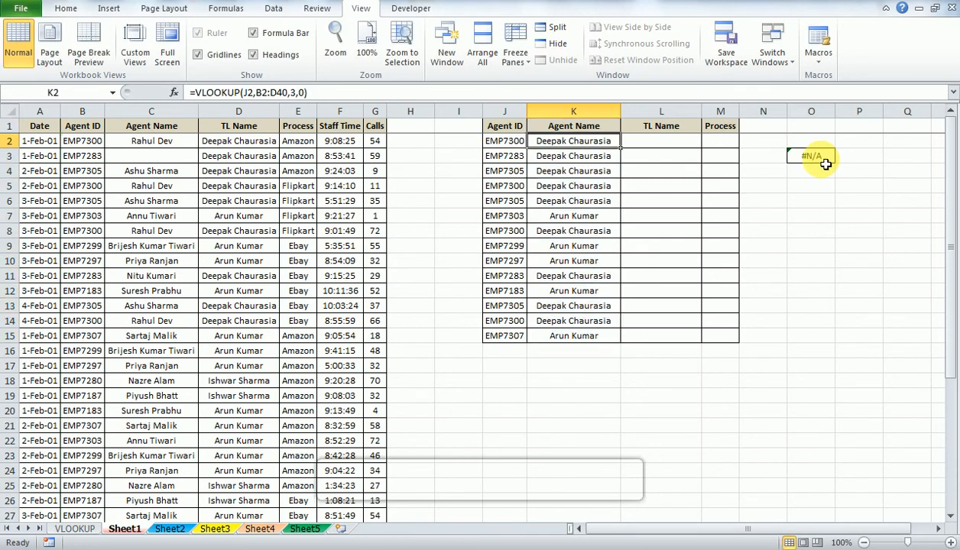
# Step: Examine the source table's Agent ID, Agent Name and TL Name columns by highlighting B2:D6
pyautogui.press('Left')
pyautogui.press('Left')
pyautogui.press('Left')
pyautogui.press('Left')
pyautogui.press('Left')
pyautogui.press('Left')
pyautogui.press('Left')
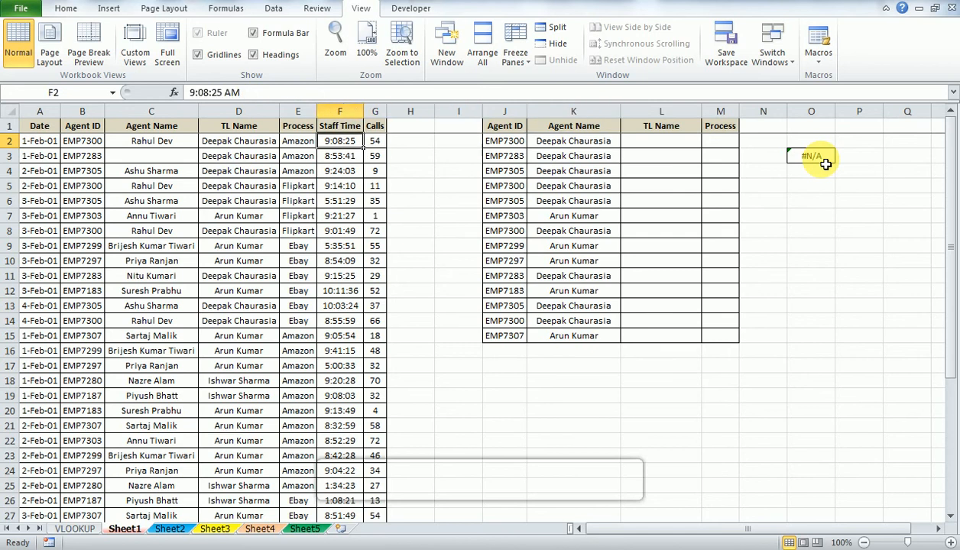
pyautogui.hotkey('shift', 'Down')
pyautogui.hotkey('shift', 'Down')
pyautogui.press('Left')
pyautogui.press('Left')
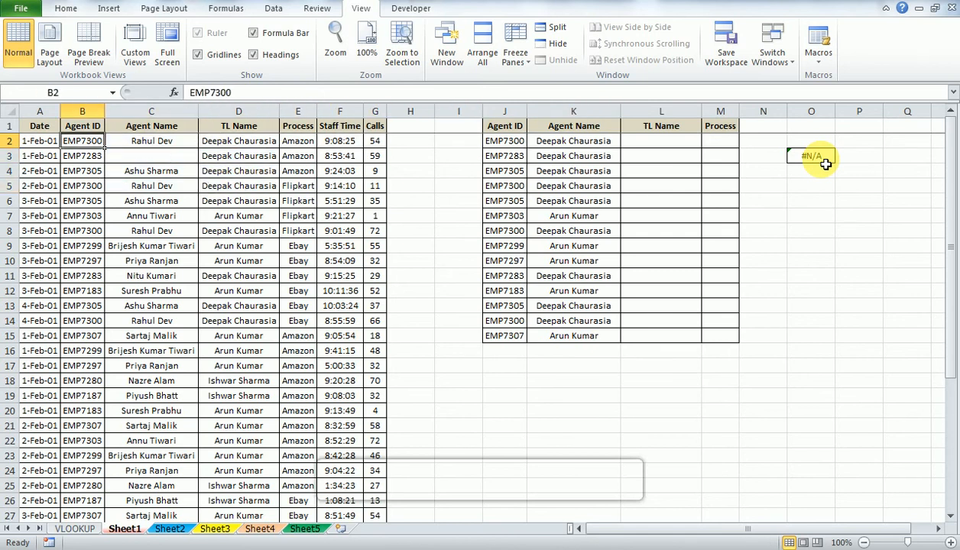
pyautogui.hotkey('shift', 'Down')
pyautogui.hotkey('shift', 'Down')
pyautogui.hotkey('shift', 'Down')
pyautogui.hotkey('shift', 'Down')
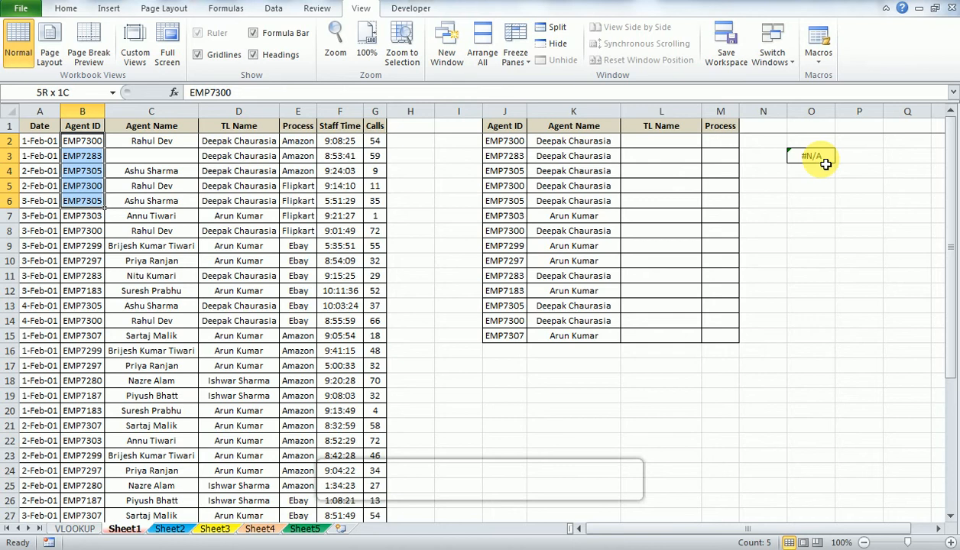
pyautogui.hotkey('shift', 'Right')
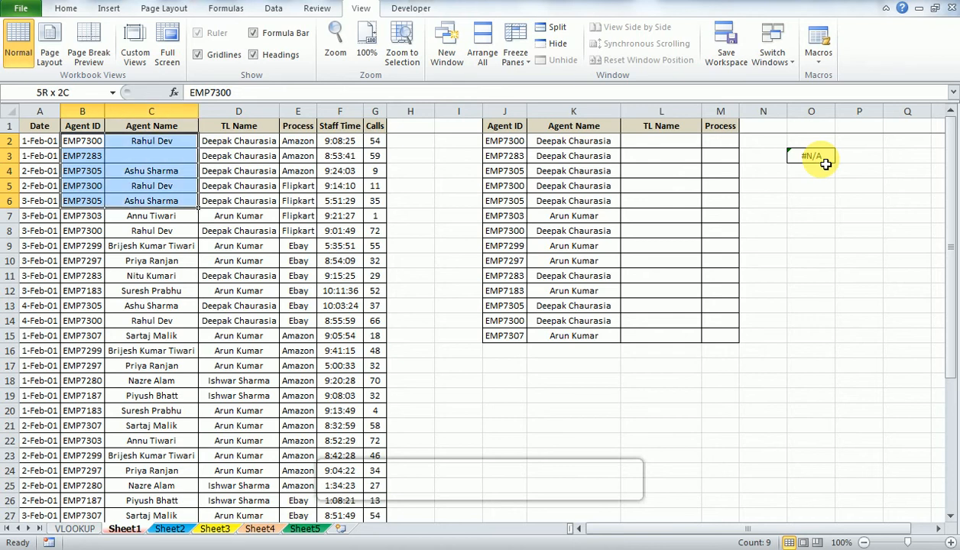
pyautogui.hotkey('shift', 'Right')
# Step: Check the column index number argument in K2's VLOOKUP formula against the highlighted source columns
pyautogui.press('Right')
pyautogui.press('Right')
pyautogui.press('Right')
pyautogui.press('Right')
pyautogui.press('Right')
pyautogui.press('Right')
pyautogui.press('Right')
pyautogui.press('Right')
pyautogui.press('Right')
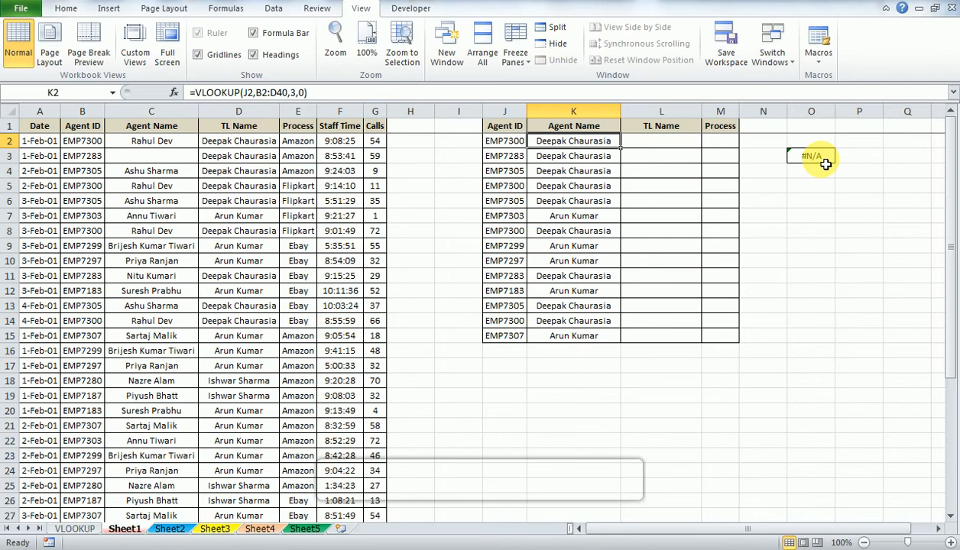
pyautogui.press('F2')
pyautogui.press('Left')
pyautogui.press('Left')
pyautogui.press('Left')
pyautogui.press('Left')
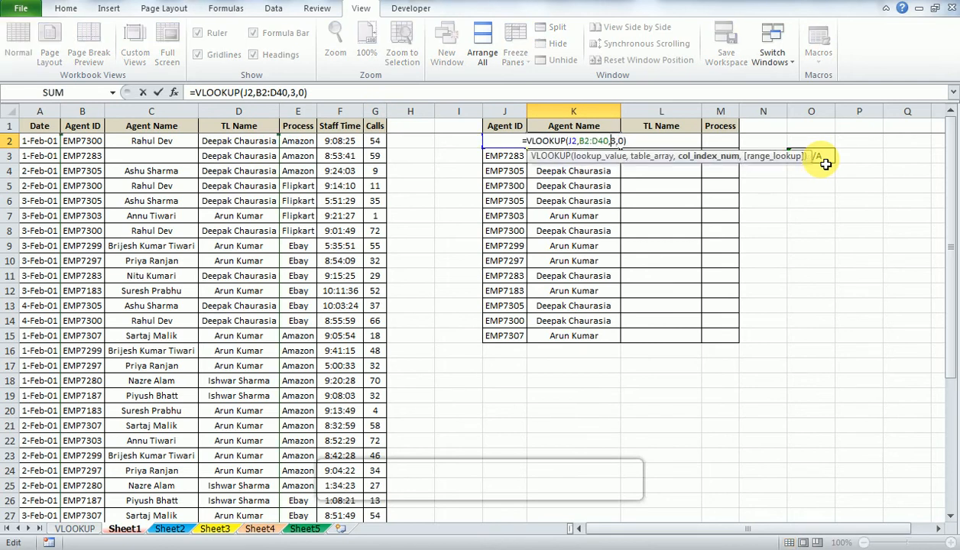
pyautogui.press('Escape')
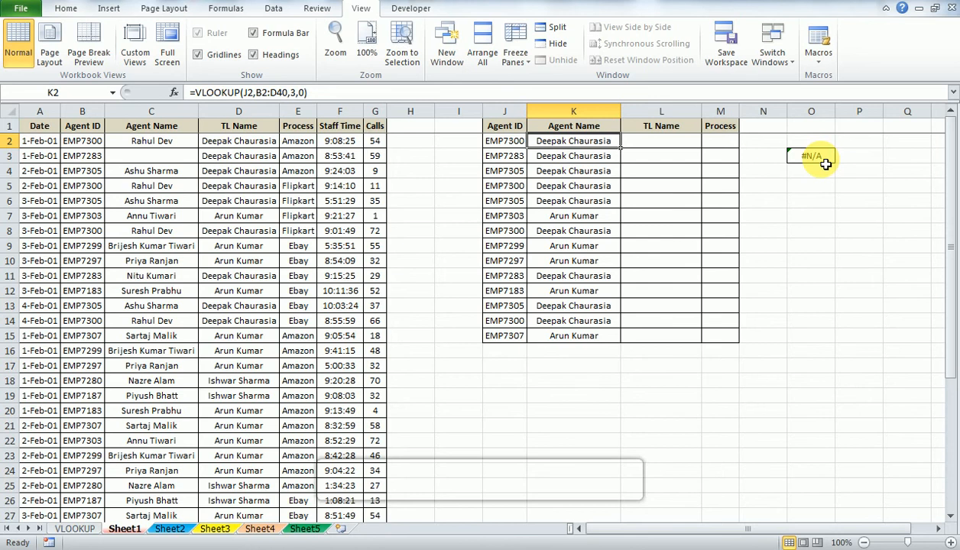
# Step: Inspect where the source table's Process column sits relative to the lookup range used in K2
pyautogui.press('Left')
pyautogui.press('Left')
pyautogui.press('Left')
pyautogui.press('Left')
pyautogui.press('Left')
pyautogui.press('Left')
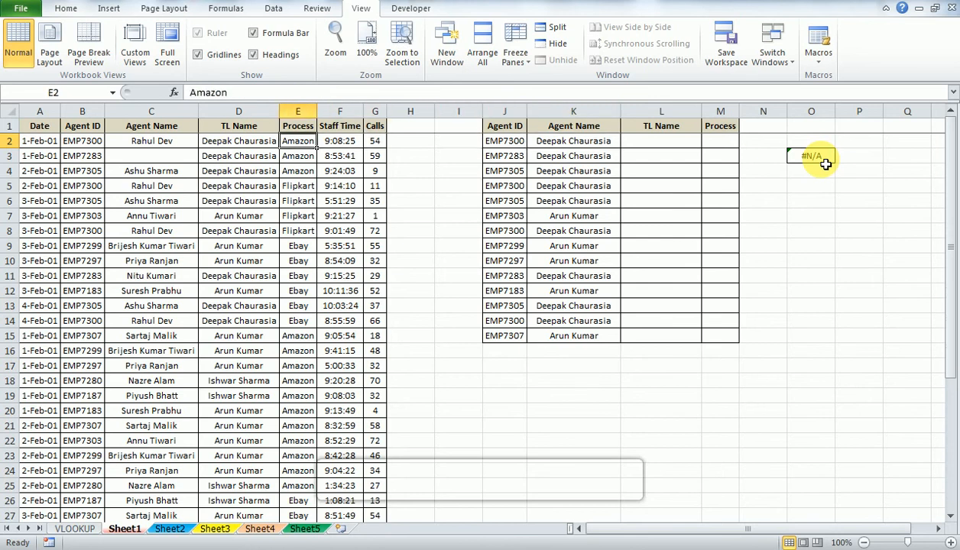
pyautogui.press('Right')
pyautogui.press('Right')
pyautogui.press('Right')
pyautogui.press('Right')
pyautogui.press('Right')
pyautogui.press('Right')
pyautogui.press('Right')
pyautogui.press('Left')
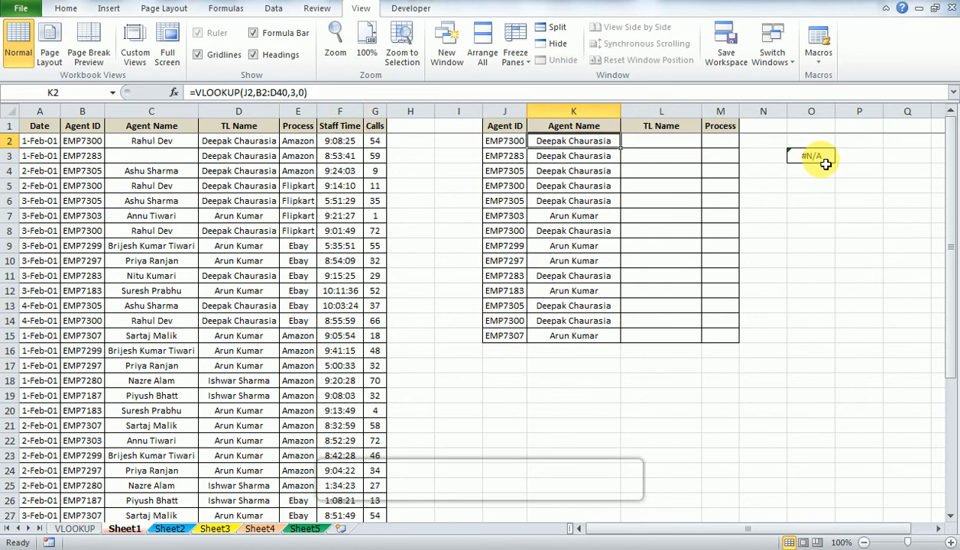
# Step: Change the column index number in K2's VLOOKUP formula to 4
pyautogui.press('F2')
pyautogui.press('Left')
pyautogui.press('Left')
pyautogui.press('Left')
pyautogui.hotkey('shift', 'Left')
pyautogui.write('4')
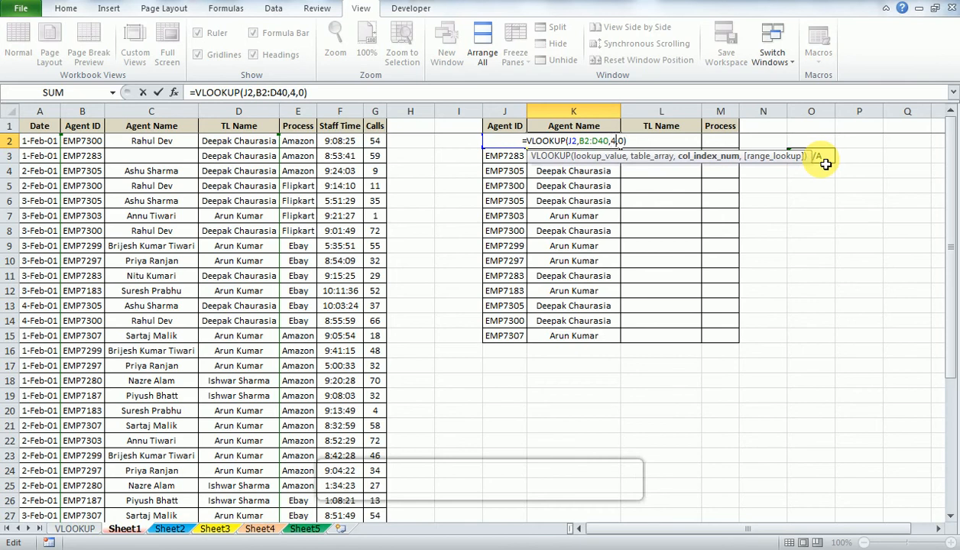
pyautogui.press('Return')
# Step: Fill K2's VLOOKUP formula down the Agent Name column through K7
pyautogui.press('Up')
pyautogui.hotkey('shift', 'Down')
pyautogui.hotkey('shift', 'Down')
pyautogui.hotkey('shift', 'Down')
pyautogui.hotkey('shift', 'Down')
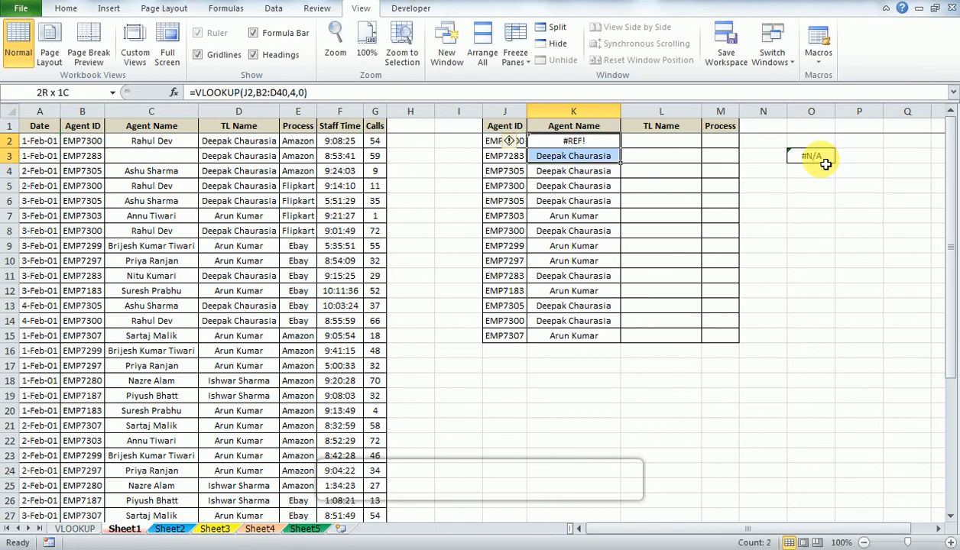
pyautogui.hotkey('shift', 'Down')
pyautogui.hotkey('ctrl', 'd')
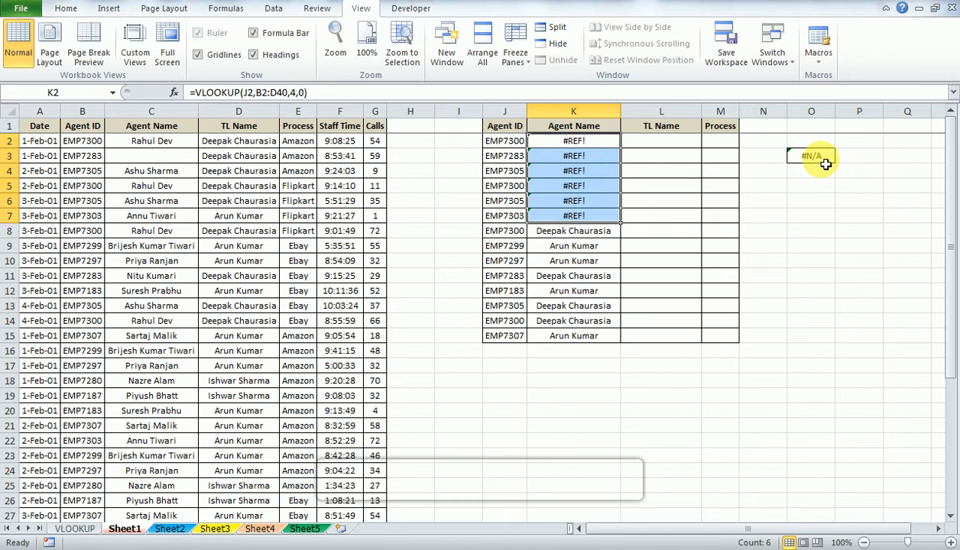
# Step: Examine the table array B2:D40 against the column index number in K2's VLOOKUP formula
pyautogui.press('Down')
pyautogui.press('Up')
pyautogui.press('F2')
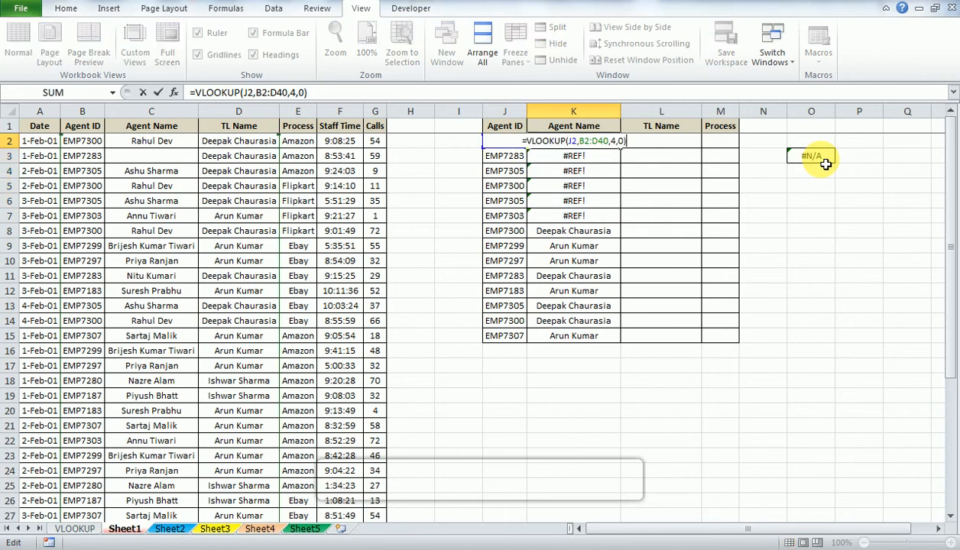
pyautogui.press('Left')
pyautogui.press('Left')
pyautogui.press('Left')
pyautogui.press('Left')
pyautogui.press('Left')
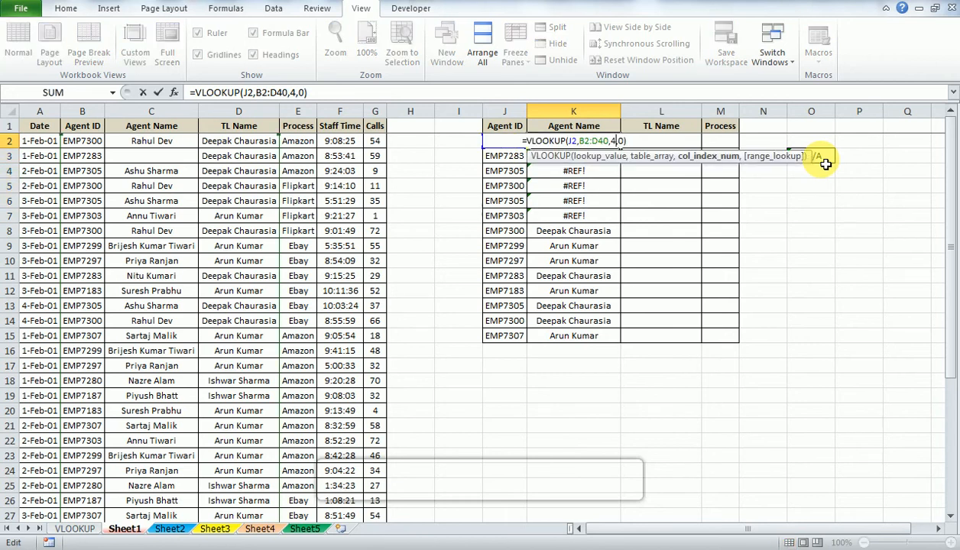
pyautogui.hotkey('shift', 'Left')
pyautogui.hotkey('shift', 'Left')
pyautogui.hotkey('shift', 'Left')
pyautogui.hotkey('shift', 'Left')
pyautogui.hotkey('shift', 'Left')
pyautogui.hotkey('shift', 'Left')
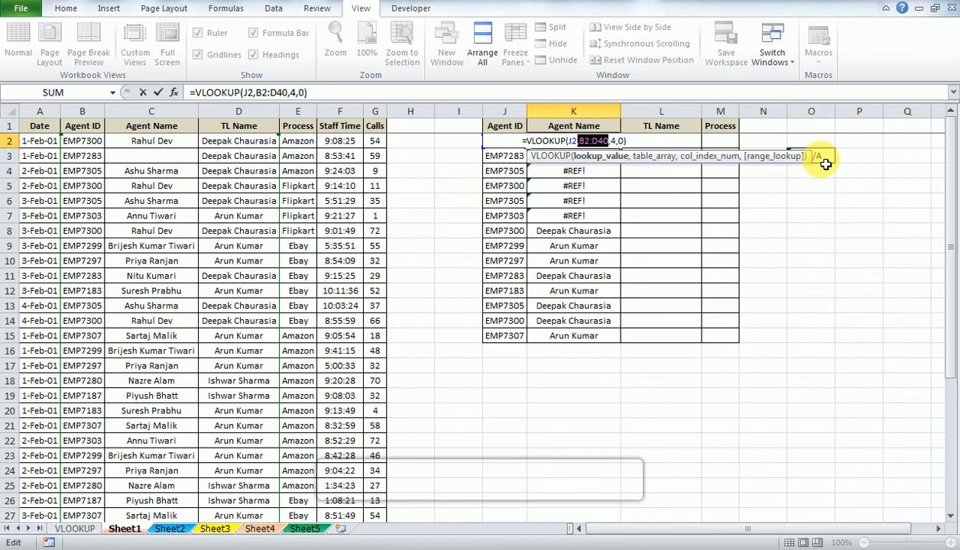
pyautogui.hotkey('ctrl', 'Return')
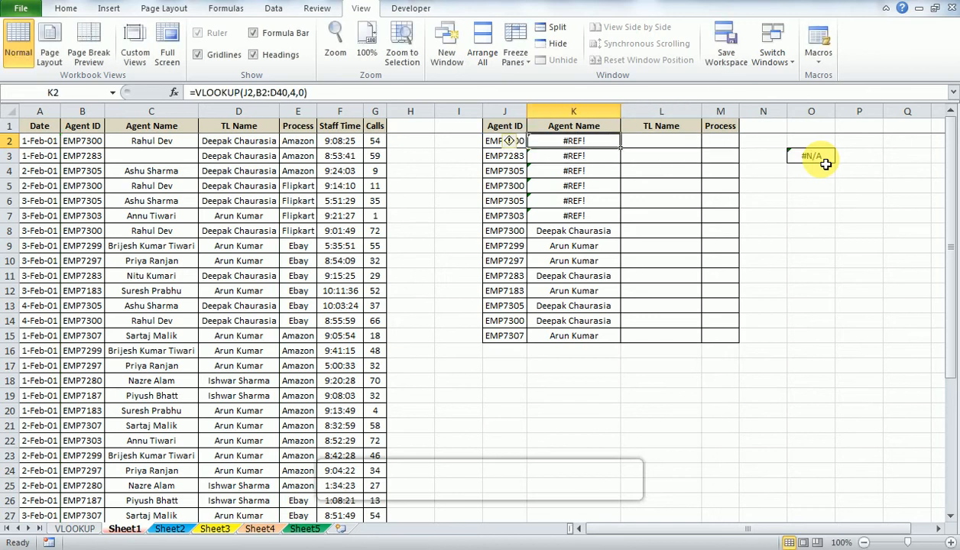
pyautogui.press('F2')
pyautogui.press('Left')
pyautogui.press('Left')
pyautogui.press('Left')
pyautogui.press('Left')
pyautogui.press('Left')
pyautogui.press('Left')
pyautogui.press('Left')
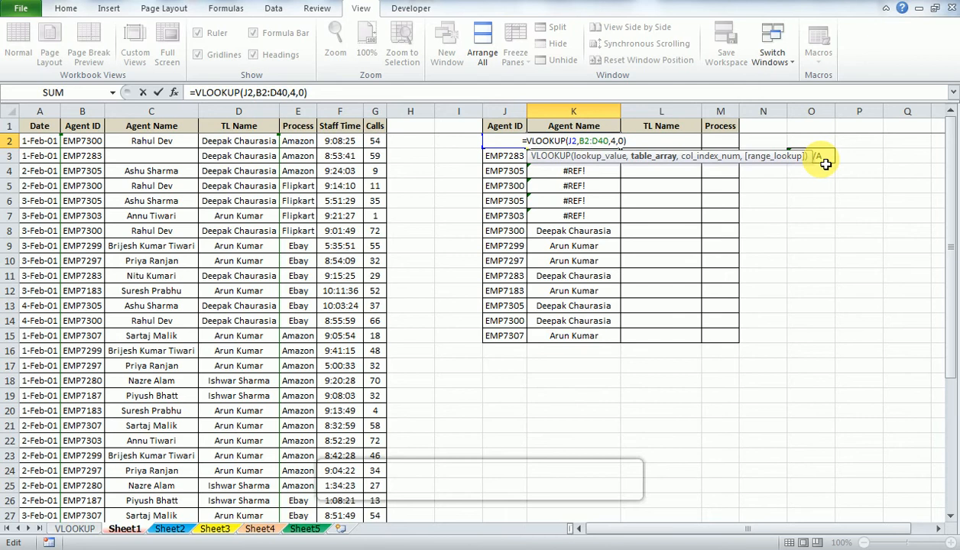
pyautogui.press('Return')
pyautogui.press('Up')
pyautogui.press('Down')
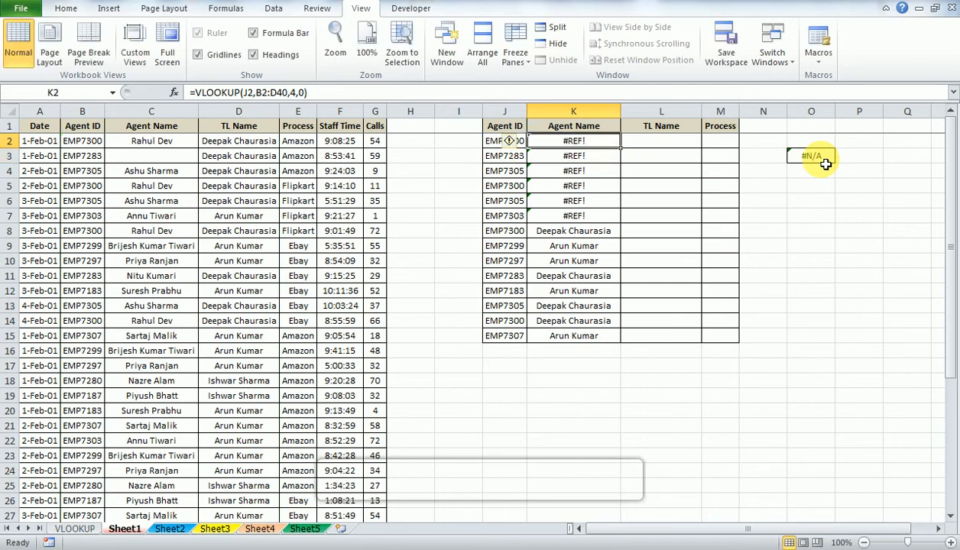
# Step: Start a VLOOKUP formula in L2 with J2 as the lookup value
pyautogui.press('Up')
pyautogui.press('Right')
pyautogui.write('=vl')
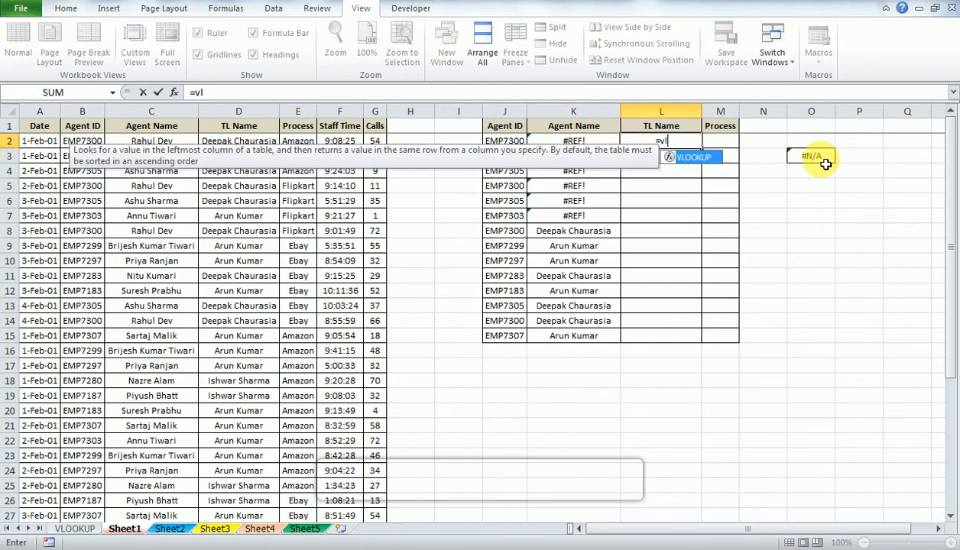
pyautogui.press('Tab')
pyautogui.press('Left')
pyautogui.press('Left')
pyautogui.press('Left')
pyautogui.press('Left')
pyautogui.press('Right')
pyautogui.press('Right')
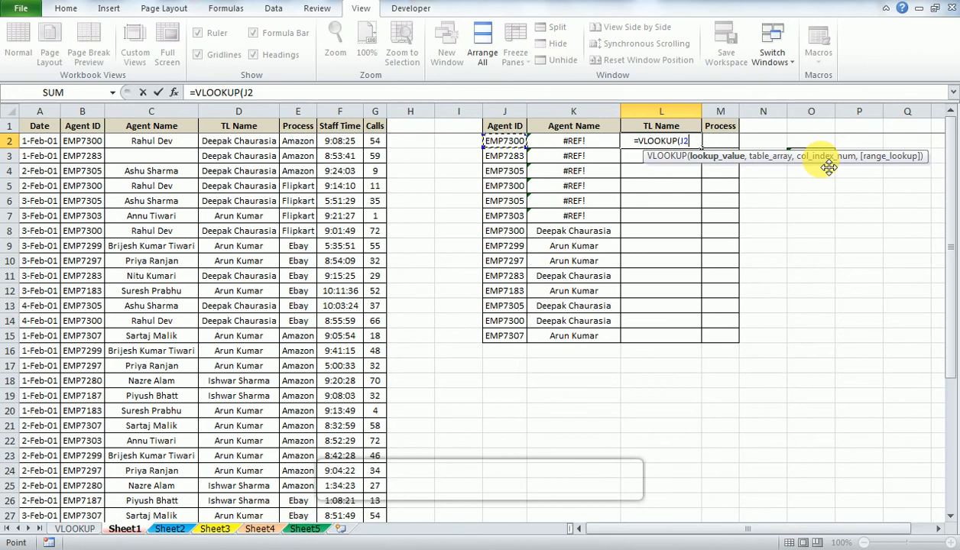
# Step: Set the table array of L2's VLOOKUP formula to B2:E20, covering Agent ID through Process
pyautogui.write(',')
pyautogui.press('Left')
pyautogui.press('Left')
pyautogui.press('Left')
pyautogui.press('Left')
pyautogui.press('Left')
pyautogui.press('Left')
pyautogui.press('Left')
pyautogui.press('Left')
pyautogui.press('Left')
pyautogui.press('Left')
pyautogui.hotkey('shift', 'Right')
pyautogui.hotkey('shift', 'Right')
pyautogui.hotkey('shift', 'Right')
pyautogui.hotkey('shift', 'Down')
pyautogui.hotkey('shift', 'Down')
pyautogui.hotkey('shift', 'Down')
pyautogui.hotkey('shift', 'Down')
pyautogui.hotkey('shift', 'Down')
pyautogui.hotkey('shift', 'Down')
pyautogui.hotkey('shift', 'Down')
pyautogui.hotkey('shift', 'Down')
pyautogui.hotkey('shift', 'Down')
pyautogui.hotkey('shift', 'Down')
pyautogui.hotkey('shift', 'Down')
pyautogui.hotkey('shift', 'Down')
pyautogui.hotkey('shift', 'Down')
pyautogui.hotkey('shift', 'Down')
pyautogui.hotkey('shift', 'Down')
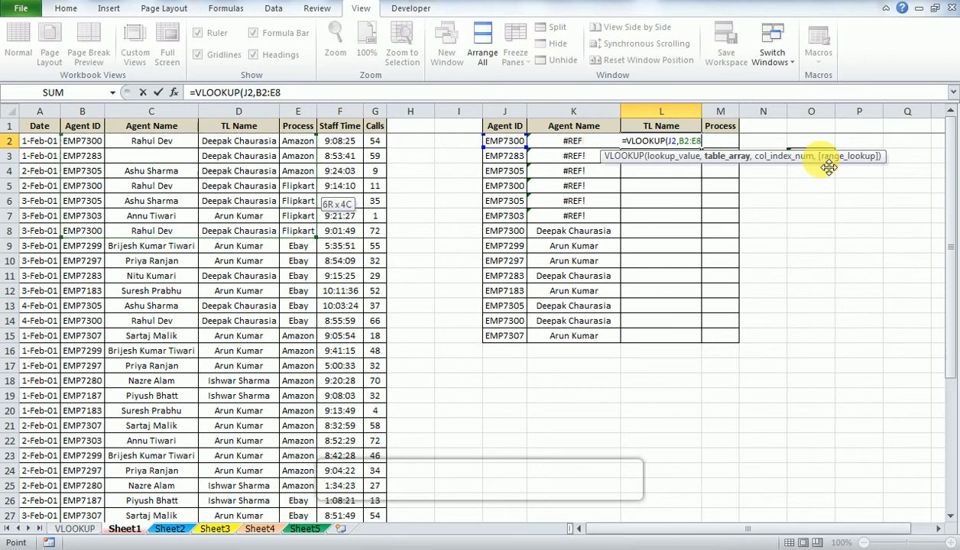
pyautogui.hotkey('shift', 'Down')
pyautogui.hotkey('shift', 'Down')
pyautogui.hotkey('shift', 'Down')
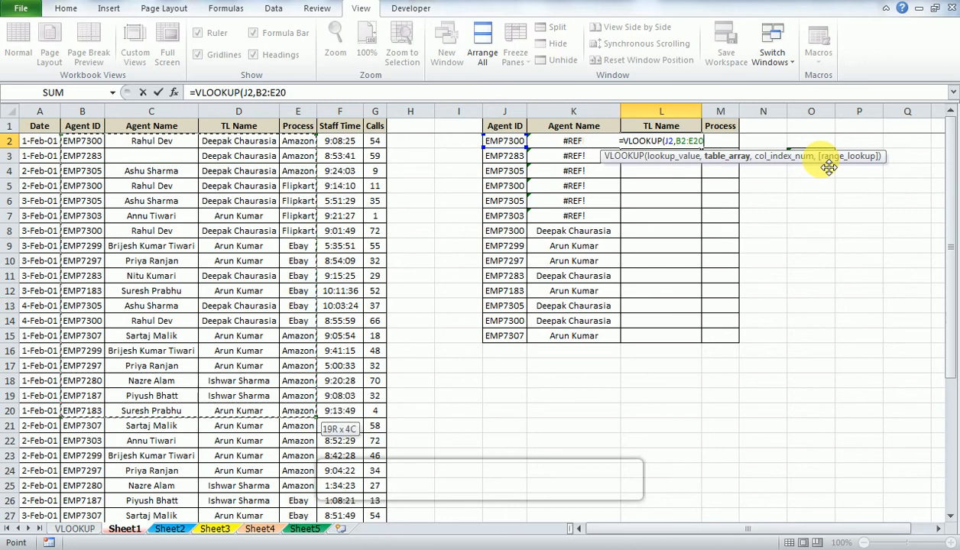
pyautogui.write(',')
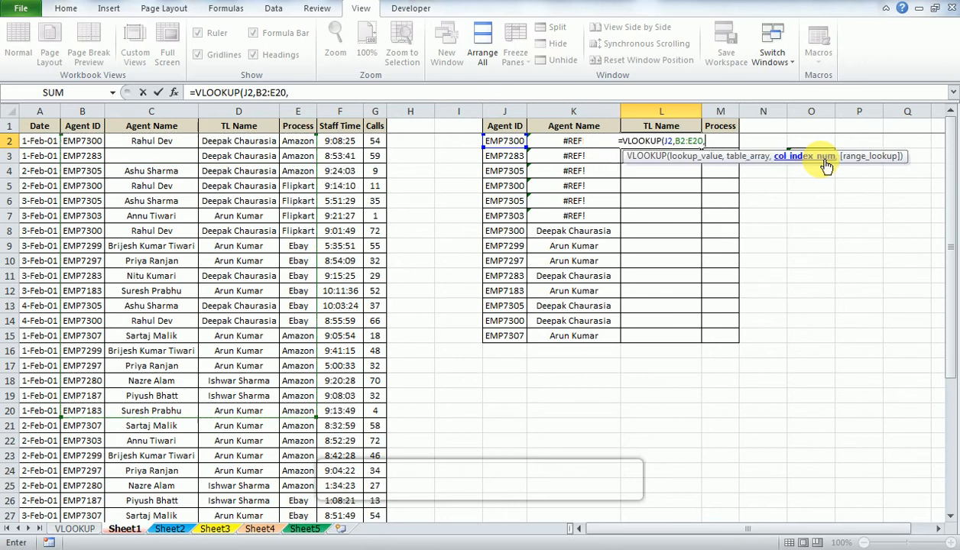
# Step: Complete L2's VLOOKUP formula with column index number 4 and range lookup 0
pyautogui.write('4,0')
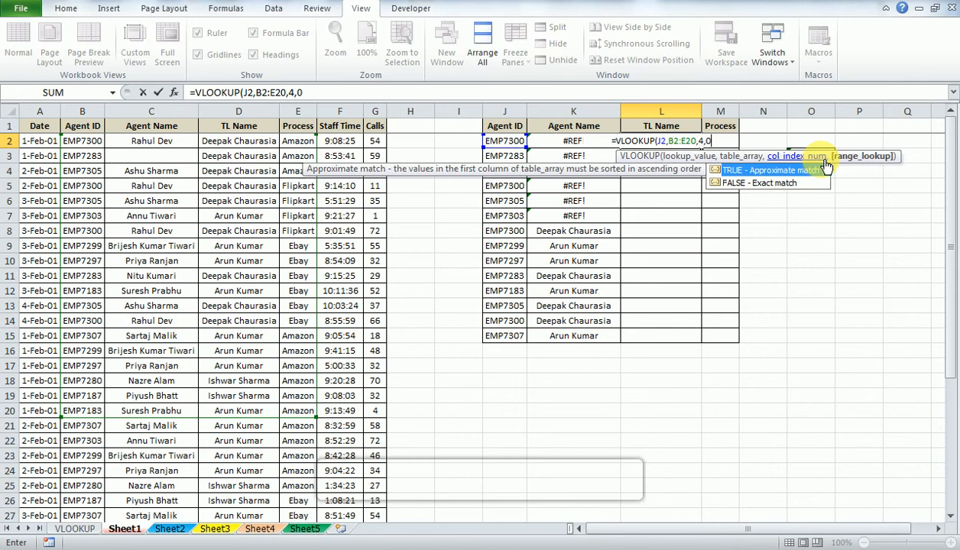
pyautogui.write(')')
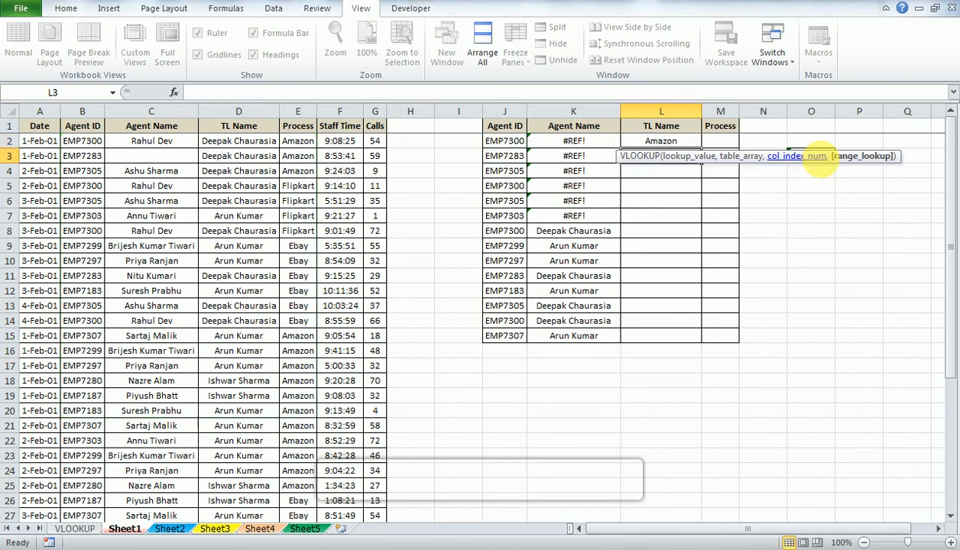
pyautogui.press('Return')
# Step: Fill L2's VLOOKUP formula down the TL Name column through L15
pyautogui.press('Up')
pyautogui.press('Left')
pyautogui.hotkey('ctrl', 'Down')
pyautogui.press('Right')
pyautogui.hotkey('ctrl', 'shift', 'Up')
pyautogui.hotkey('ctrl', 'd')
# Step: Examine how the table array references shift row by row in the TL Name VLOOKUP formulas from L2 through L10
pyautogui.hotkey('ctrl', 'Up')
pyautogui.press('Down')
pyautogui.press('F2')
pyautogui.press('Return')
pyautogui.press('F2')
pyautogui.press('Return')
pyautogui.press('F2')
pyautogui.press('Return')
pyautogui.press('F2')
pyautogui.press('Return')
pyautogui.press('F2')
pyautogui.press('Return')
pyautogui.press('F2')
pyautogui.press('Return')
pyautogui.press('F2')
pyautogui.press('Return')
pyautogui.press('F2')
pyautogui.press('Return')
pyautogui.press('F2')
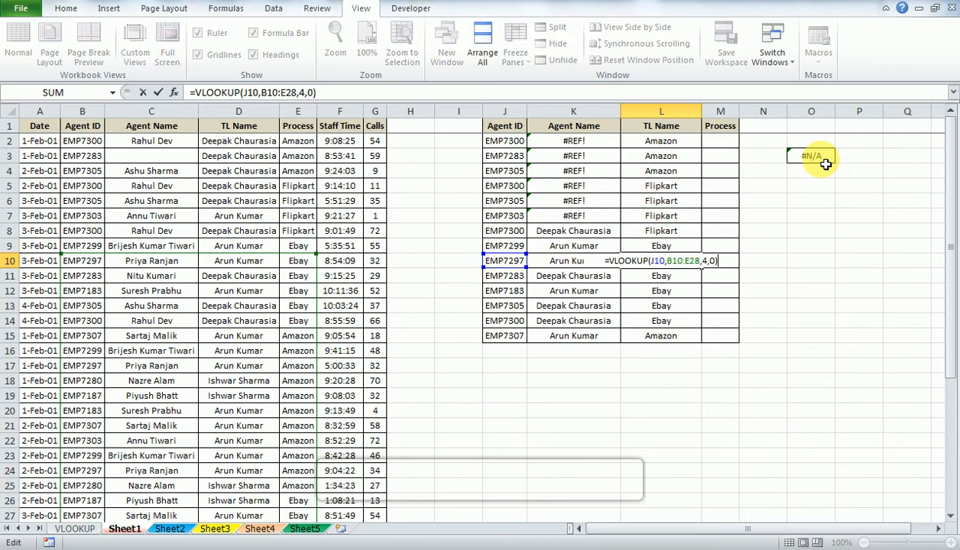
# Step: Examine the references in the remaining TL Name formulas down to L15, and return to L2
pyautogui.press('Escape')
pyautogui.press('Return')
pyautogui.press('F2')
pyautogui.press('Return')
pyautogui.press('F2')
pyautogui.press('Escape')
pyautogui.press('Return')
pyautogui.press('F2')
pyautogui.press('Return')
pyautogui.press('F2')
pyautogui.press('Escape')
pyautogui.press('Return')
pyautogui.press('F2')
pyautogui.press('Escape')
pyautogui.press('Up')
pyautogui.press('F2')
pyautogui.press('Escape')
pyautogui.press('Up')
pyautogui.press('Up')
pyautogui.press('Up')
pyautogui.press('Up')
pyautogui.press('Up')
pyautogui.press('Up')
pyautogui.press('Up')
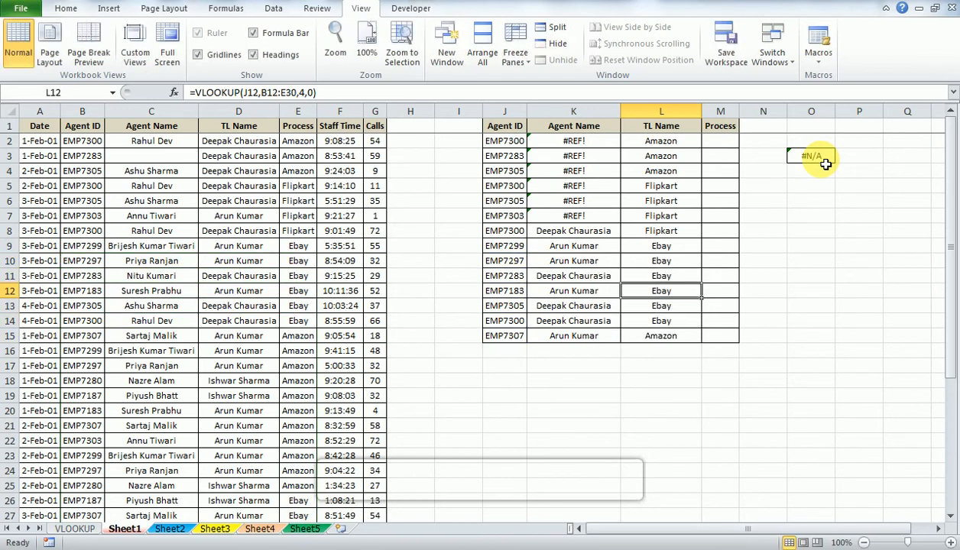
pyautogui.press('Up')
pyautogui.press('Up')
pyautogui.press('Up')
pyautogui.press('Up')
pyautogui.press('Up')
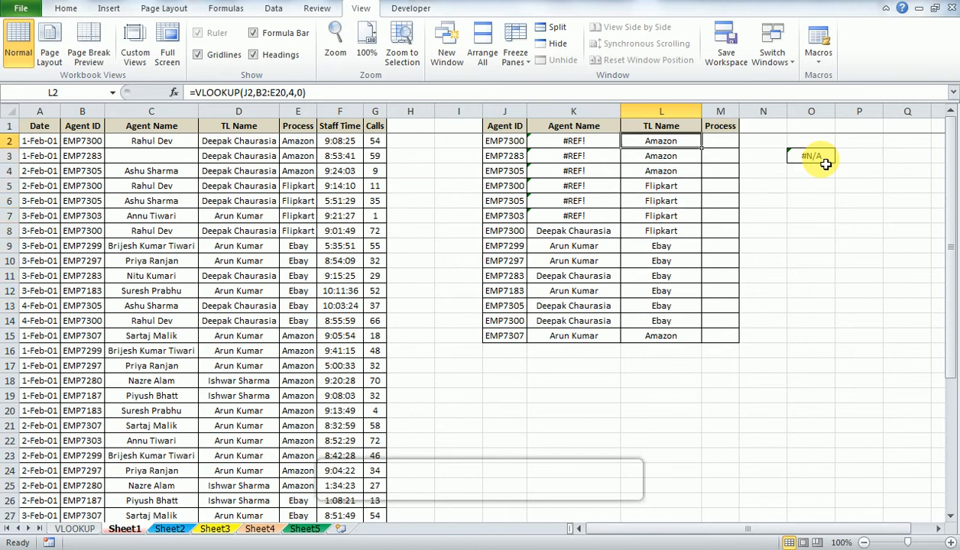
# Step: Compare the VLOOKUP arguments and references in K2, L2 and L3
pyautogui.press('Left')
pyautogui.press('F2')
pyautogui.press('Escape')
pyautogui.press('Right')
pyautogui.press('F2')
pyautogui.press('Escape')
pyautogui.press('Down')
pyautogui.press('F2')
pyautogui.press('Escape')
pyautogui.press('Up')
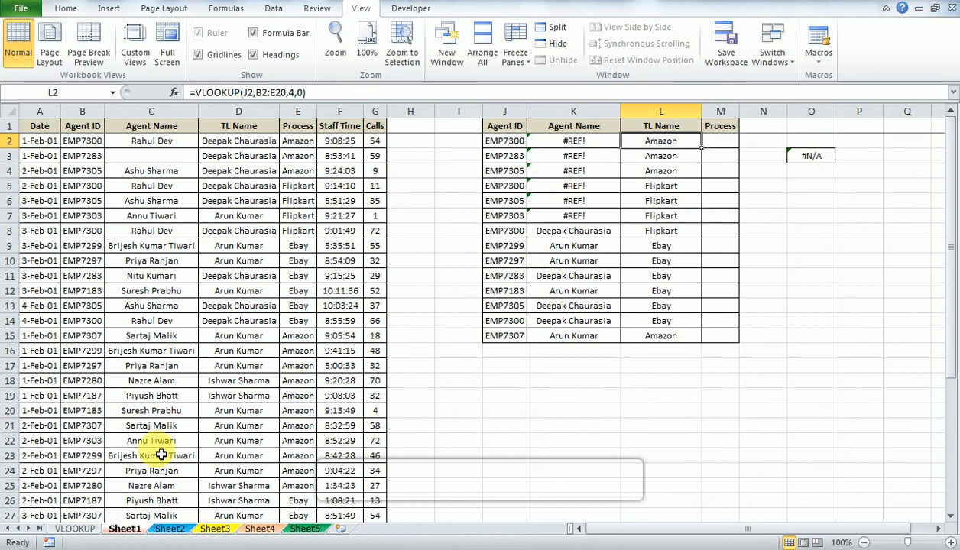
# Step: Review the Vlookup Normal and Vlookup with Freeze concept entries on the VLOOKUP sheet, and return to Sheet1
pyautogui.click(83, 530)
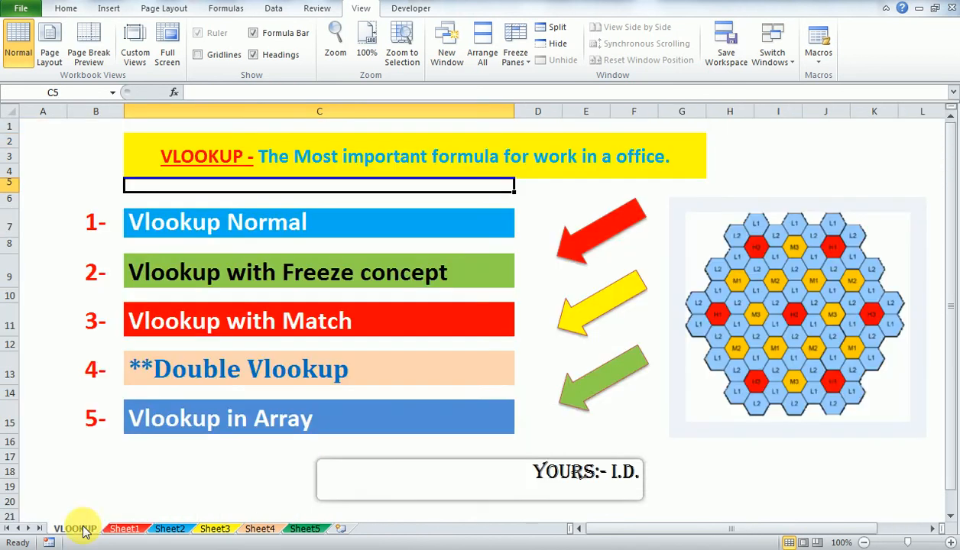
pyautogui.click(297, 223)
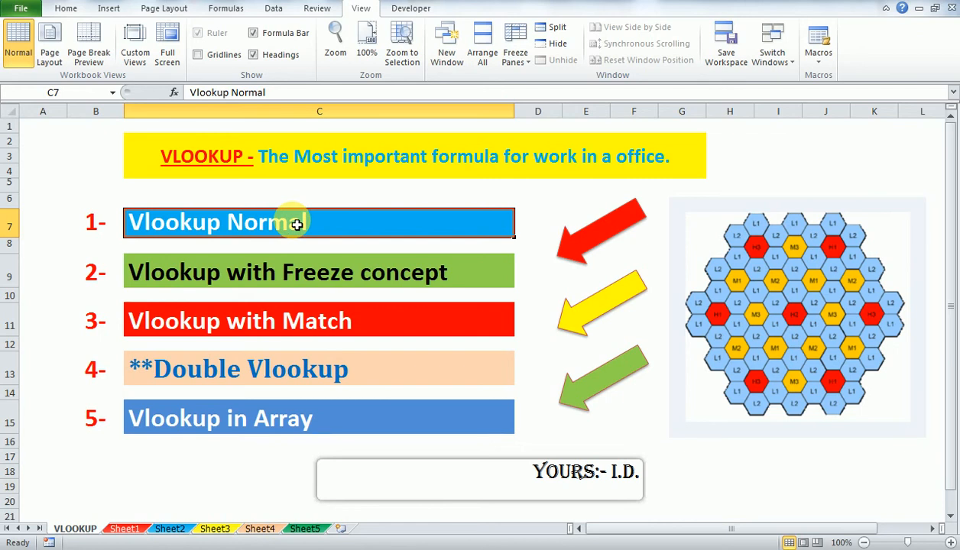
pyautogui.click(317, 278)
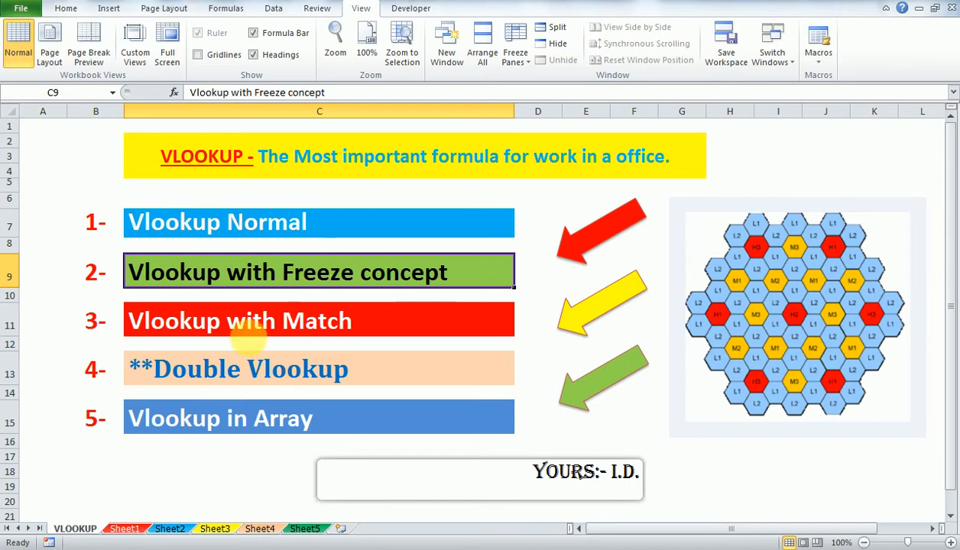
pyautogui.click(123, 529)
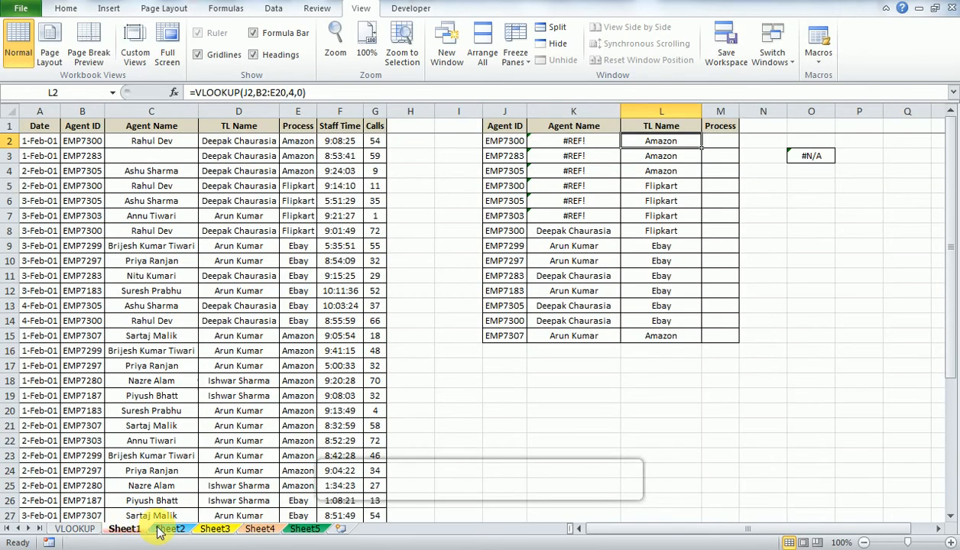
pyautogui.click(159, 529)
pyautogui.click(132, 529)
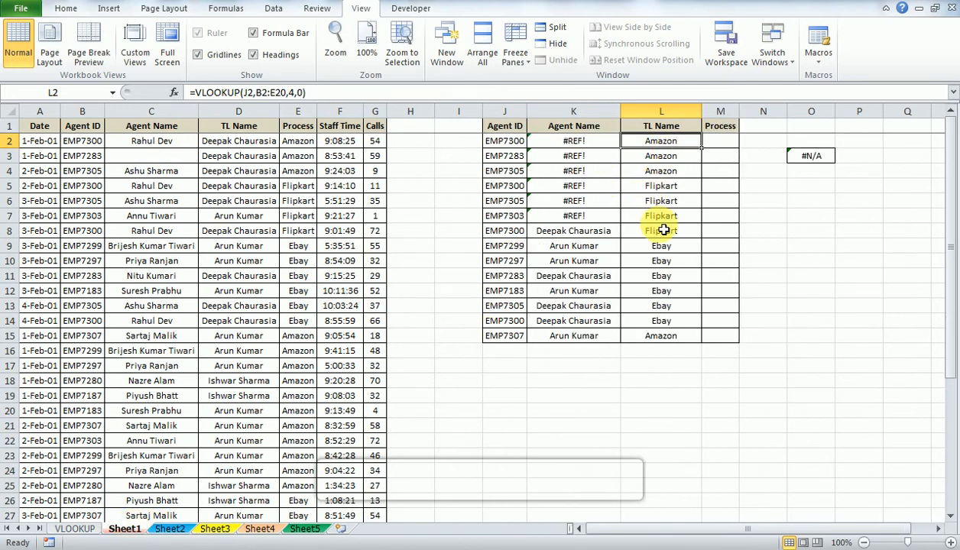
# Step: Clear the existing Agent Name formulas in L2:L15 on Sheet2
pyautogui.click(166, 529)
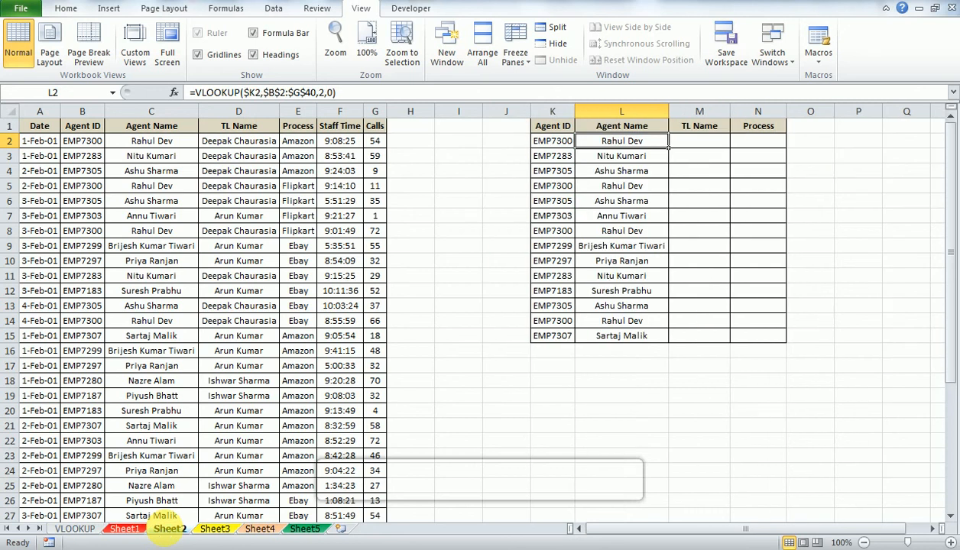
pyautogui.hotkey('ctrl', 'shift', 'Down')
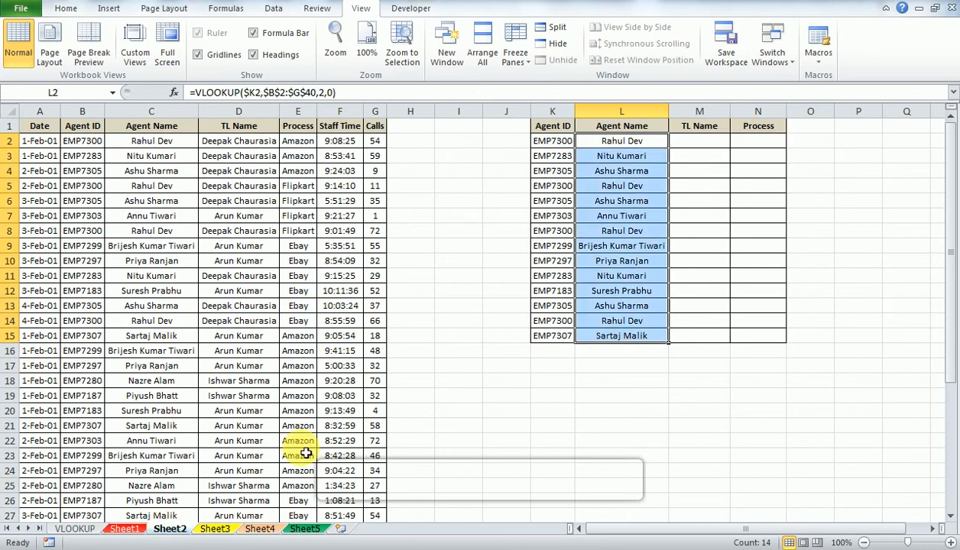
pyautogui.press('Delete')
pyautogui.hotkey('shift', 'BackSpace')
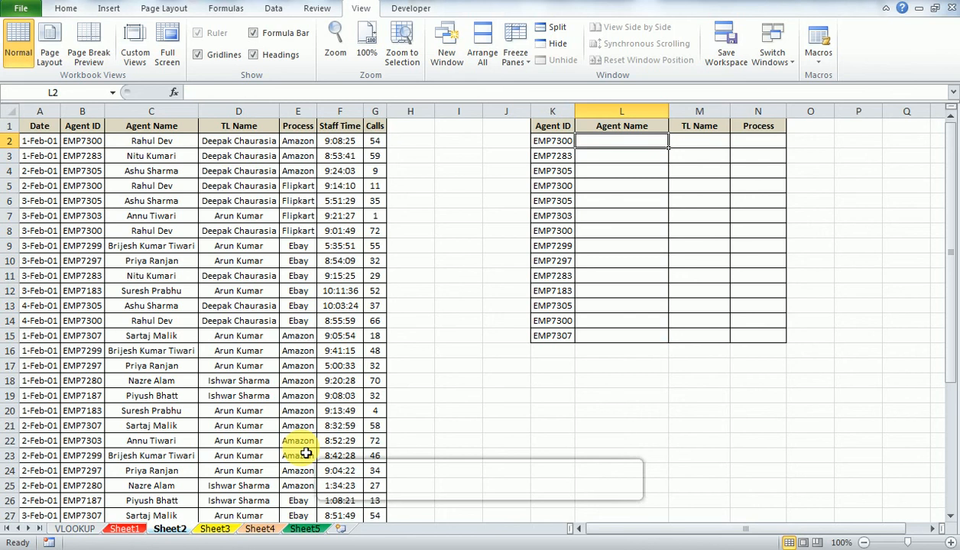
# Step: Start a VLOOKUP formula in L2 of Sheet2 with the column-locked reference $K2 as the lookup value
pyautogui.write('=vl')
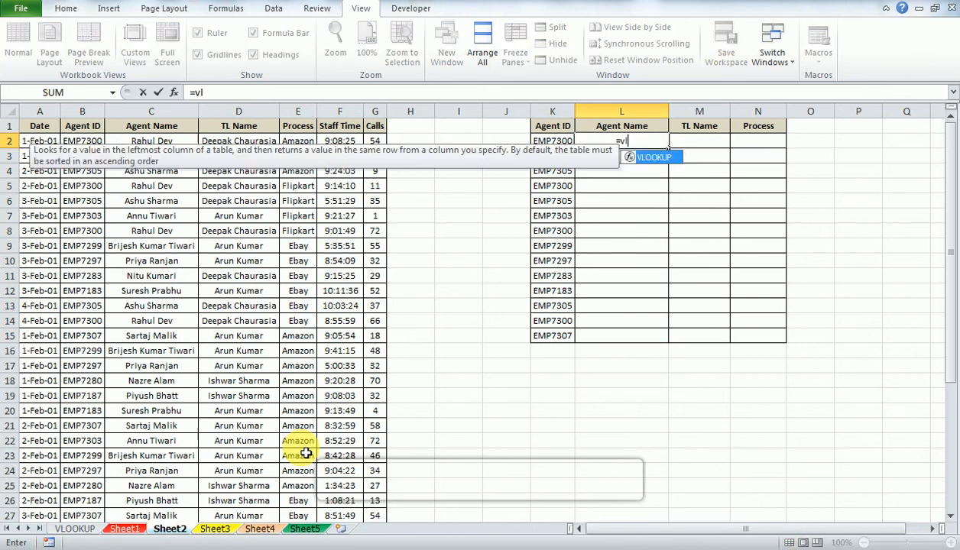
pyautogui.press('Tab')
pyautogui.press('Left')
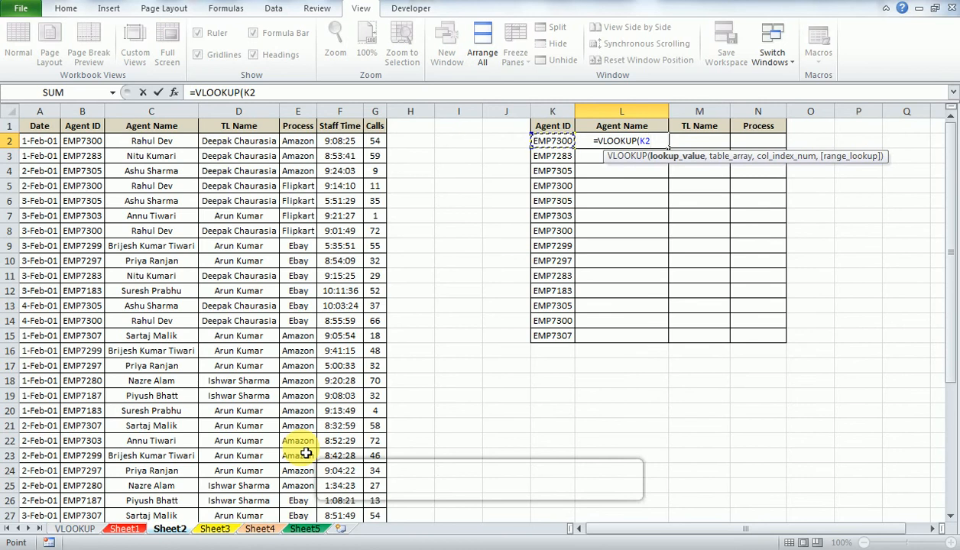
pyautogui.write(',')
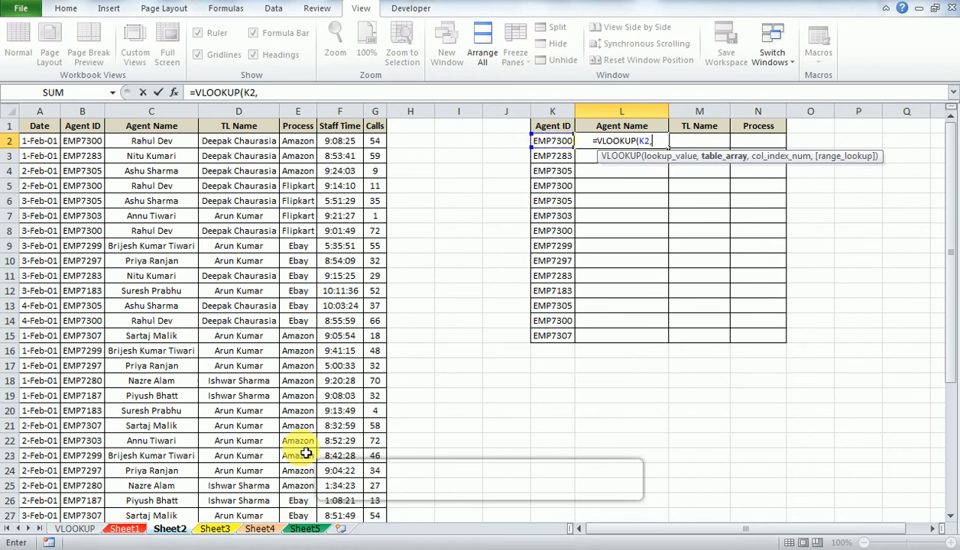
pyautogui.press('BackSpace')
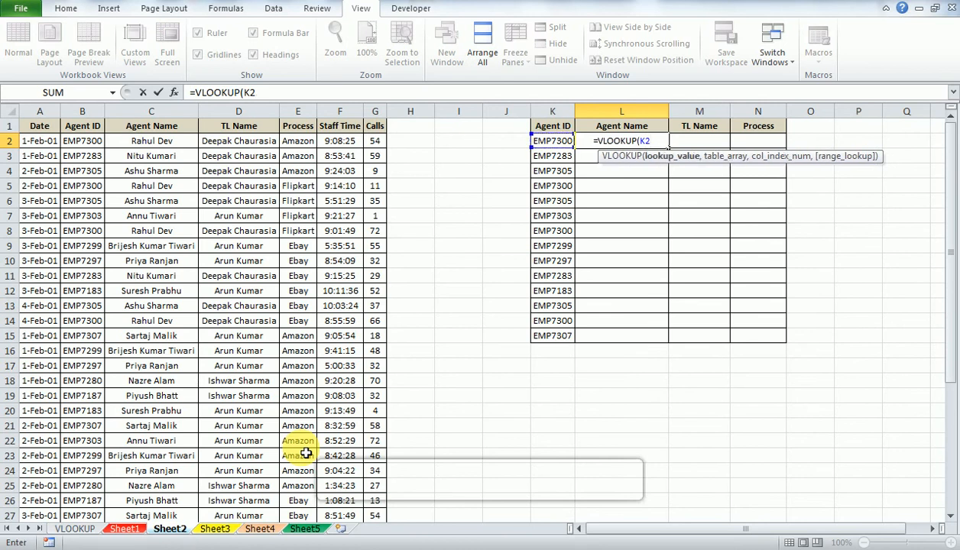
pyautogui.press('F4')
pyautogui.press('F4')
pyautogui.press('F4')
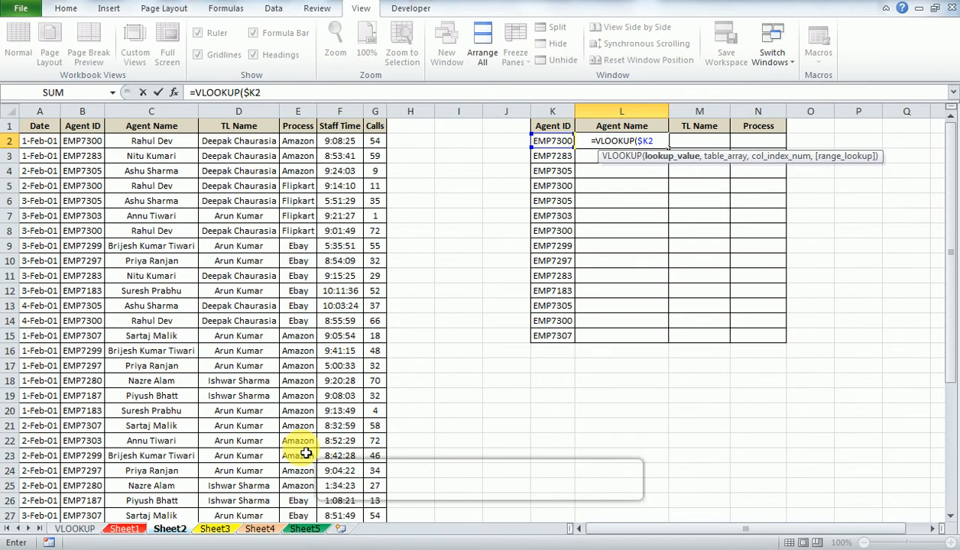
pyautogui.write(',')
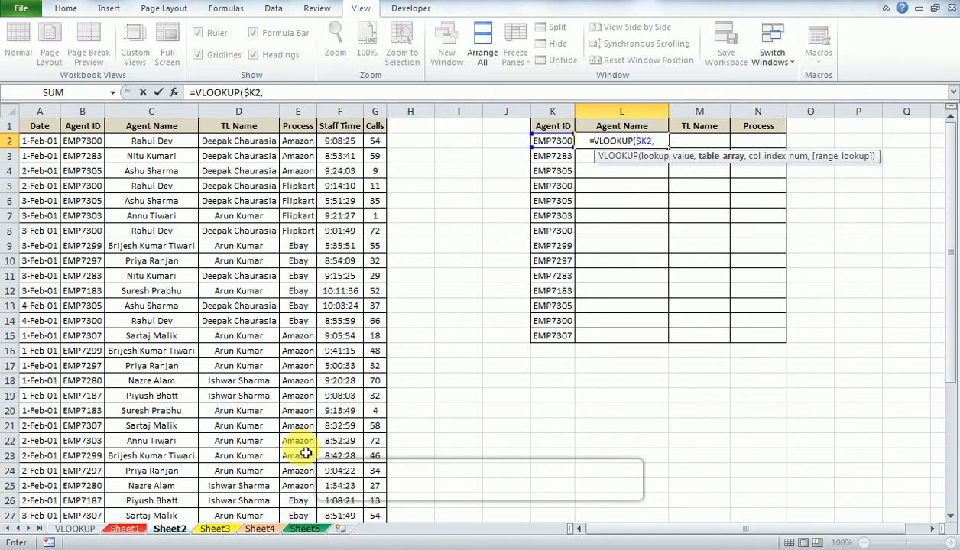
# Step: Set the formula's table array to the fully locked range $B$2:$G$41, covering Agent ID through Calls
pyautogui.press('Left')
pyautogui.press('Left')
pyautogui.press('Left')
pyautogui.press('Left')
pyautogui.press('Left')
pyautogui.press('Left')
pyautogui.press('Left')
pyautogui.press('Left')
pyautogui.press('Left')
pyautogui.press('Left')
pyautogui.hotkey('shift', 'Right')
pyautogui.hotkey('shift', 'Right')
pyautogui.hotkey('shift', 'Right')
pyautogui.hotkey('shift', 'Right')
pyautogui.hotkey('shift', 'Right')
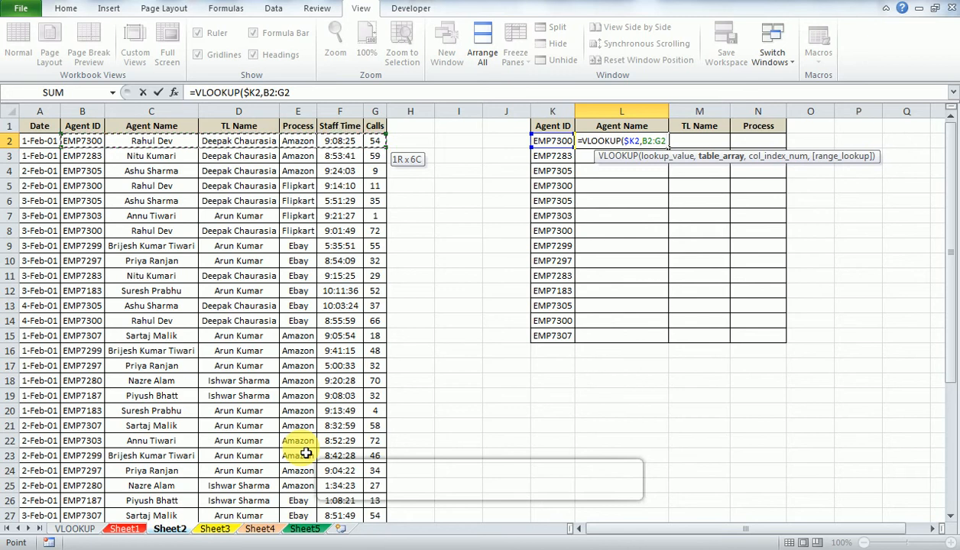
pyautogui.hotkey('shift', 'Left')
pyautogui.hotkey('shift', 'Left')
pyautogui.hotkey('shift', 'Left')
pyautogui.hotkey('shift', 'Left')
pyautogui.hotkey('shift', 'Left')
pyautogui.hotkey('shift', 'Left')
pyautogui.hotkey('shift', 'Right')
pyautogui.hotkey('shift', 'Right')
pyautogui.hotkey('shift', 'Right')
pyautogui.hotkey('shift', 'Right')
pyautogui.hotkey('shift', 'Right')
pyautogui.hotkey('shift', 'Right')
pyautogui.hotkey('ctrl', 'shift', 'Down')
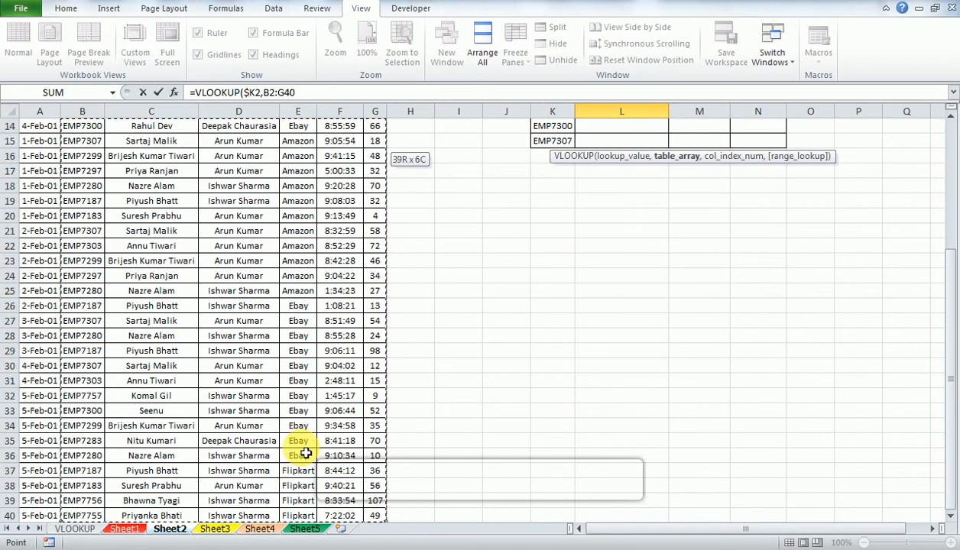
pyautogui.hotkey('shift', 'Down')
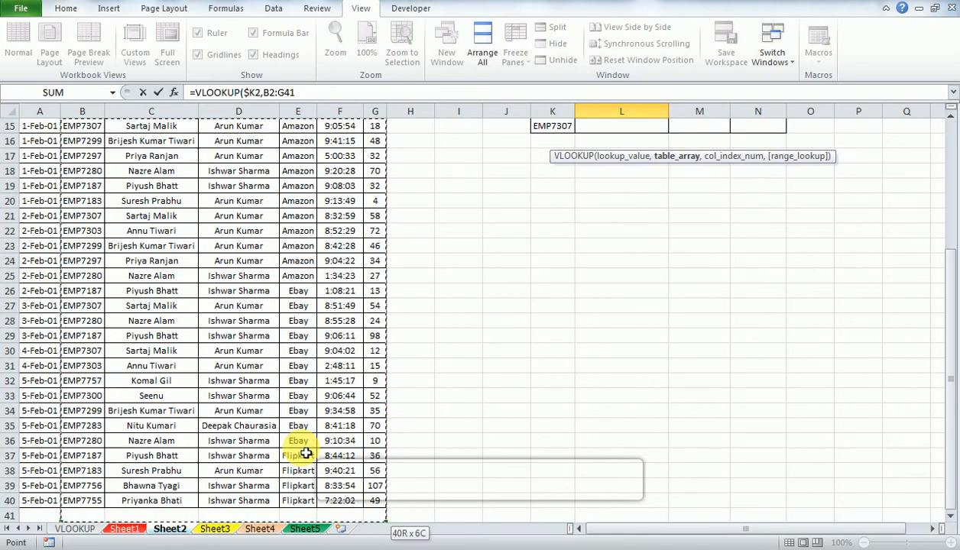
pyautogui.press('F4')
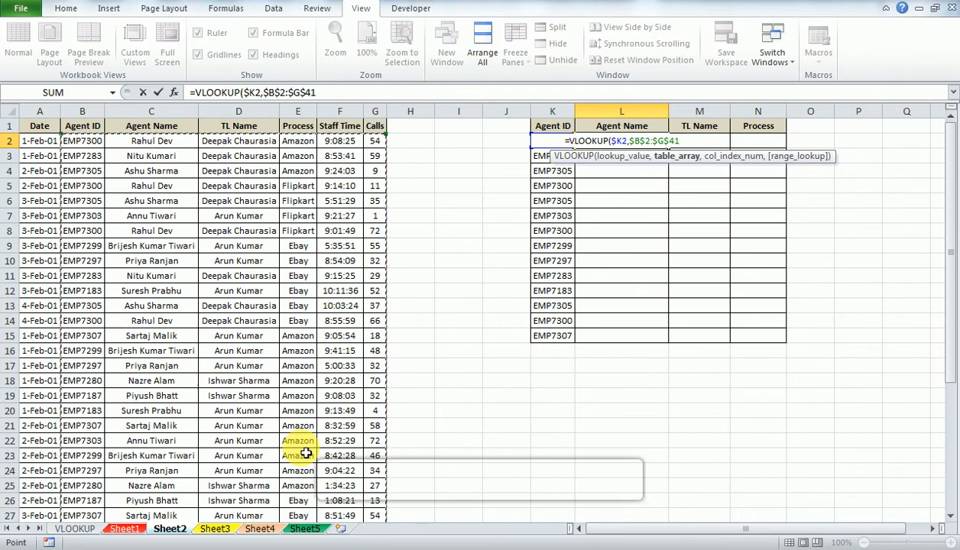
pyautogui.write(',')
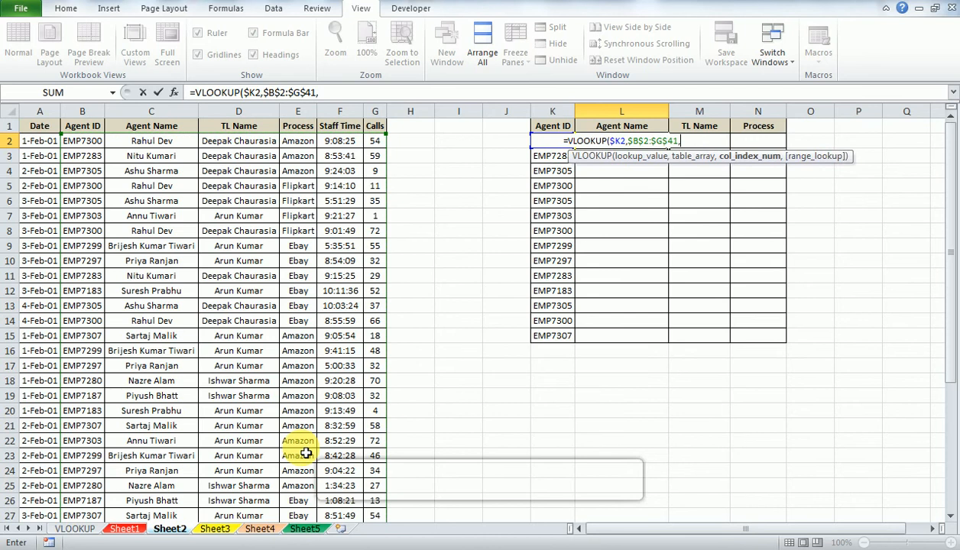
# Step: Complete L2's VLOOKUP formula with column index number 2 and range lookup 0
pyautogui.write('2')
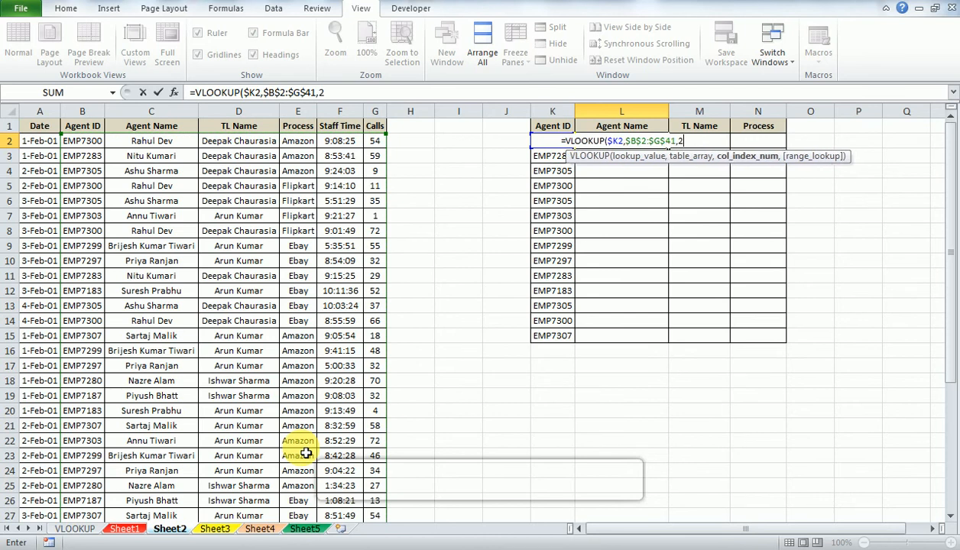
pyautogui.write(',')
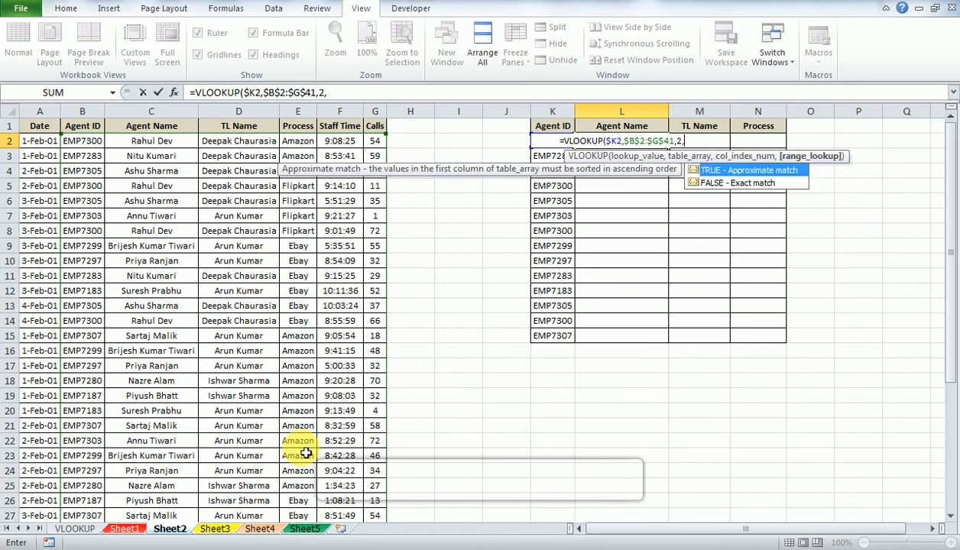
pyautogui.write('0)')
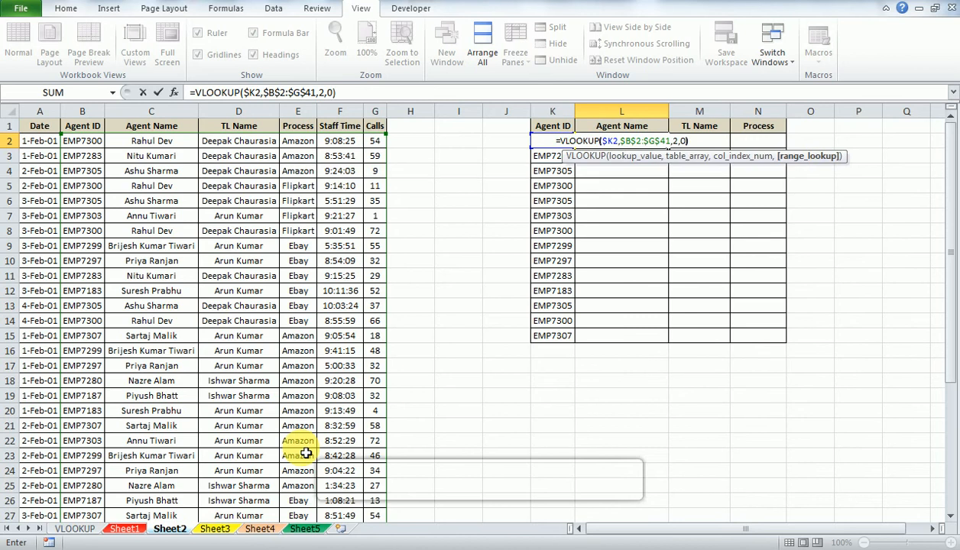
pyautogui.press('Return')
# Step: Try filling L2's formula down the Agent Name column through L15, and undo the fill
pyautogui.press('Up')
pyautogui.press('Left')
pyautogui.hotkey('ctrl', 'Down')
pyautogui.press('Right')
pyautogui.hotkey('ctrl', 'shift', 'Up')
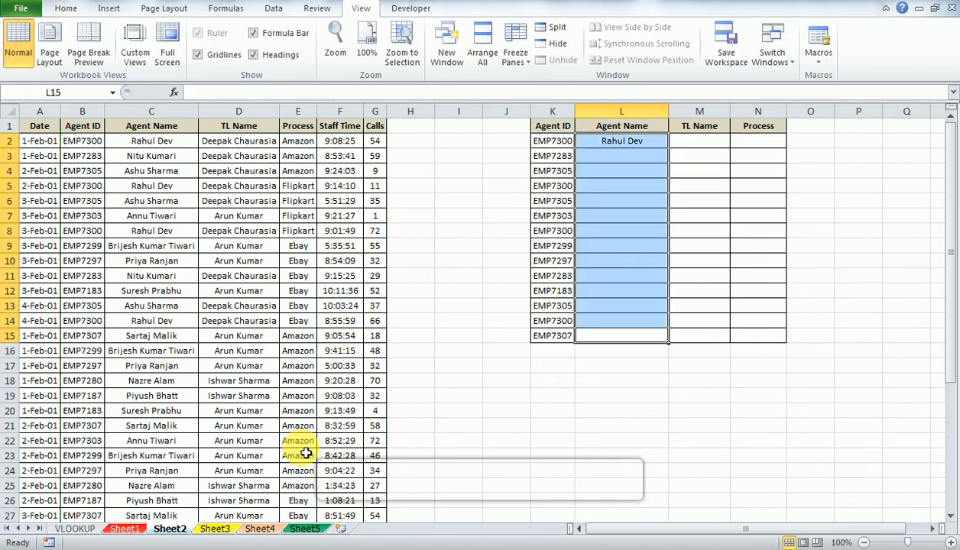
pyautogui.hotkey('ctrl', 'd')
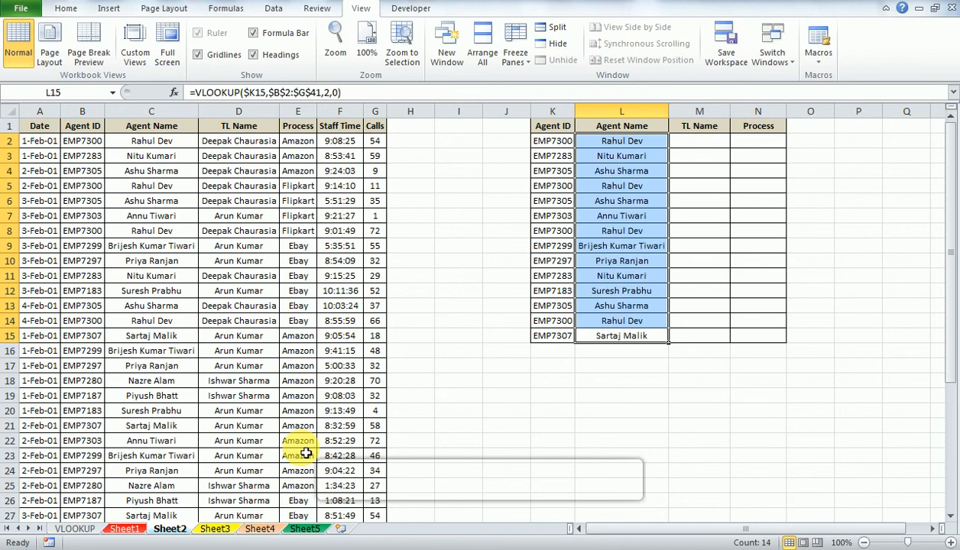
pyautogui.press('Up')
pyautogui.press('Down')
pyautogui.hotkey('ctrl', 'z')
pyautogui.press('Up')
pyautogui.hotkey('ctrl', 'Up')
pyautogui.hotkey('shift', 'Down')
pyautogui.hotkey('shift', 'Down')
pyautogui.hotkey('shift', 'Down')
pyautogui.hotkey('shift', 'Down')
pyautogui.hotkey('shift', 'Down')
pyautogui.hotkey('shift', 'Down')
pyautogui.hotkey('shift', 'Down')
pyautogui.hotkey('shift', 'Down')
pyautogui.hotkey('shift', 'Down')
pyautogui.hotkey('shift', 'Down')
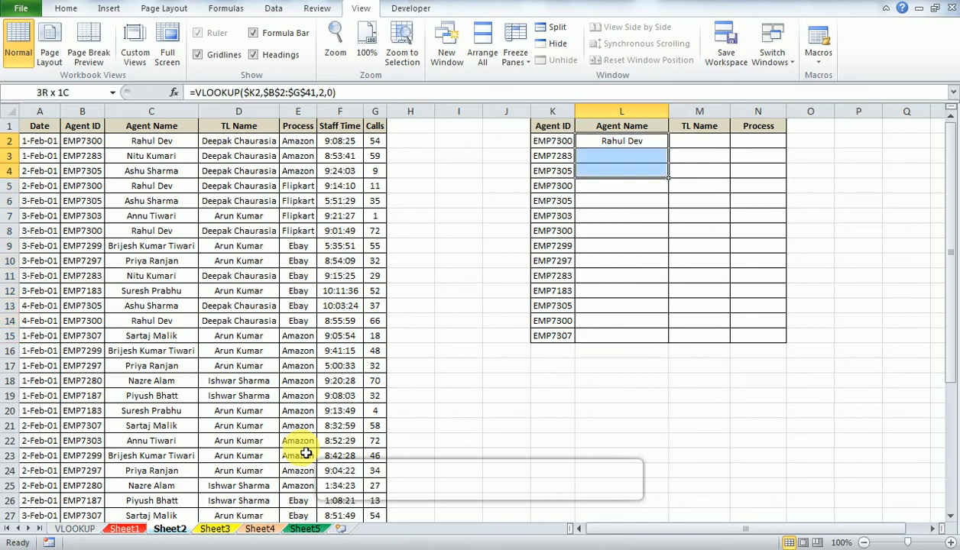
pyautogui.hotkey('shift', 'Down')
pyautogui.hotkey('shift', 'Down')
pyautogui.hotkey('shift', 'Down')
pyautogui.hotkey('shift', 'Down')
pyautogui.hotkey('shift', 'Up')
pyautogui.hotkey('shift', 'Up')
pyautogui.hotkey('shift', 'Up')
pyautogui.hotkey('shift', 'Up')
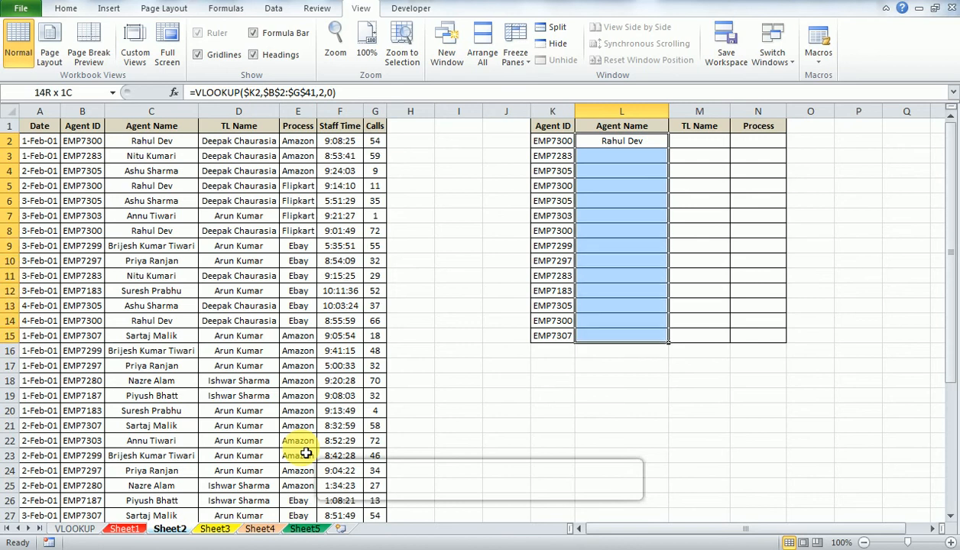
pyautogui.hotkey('shift', 'Up')
pyautogui.hotkey('shift', 'Up')
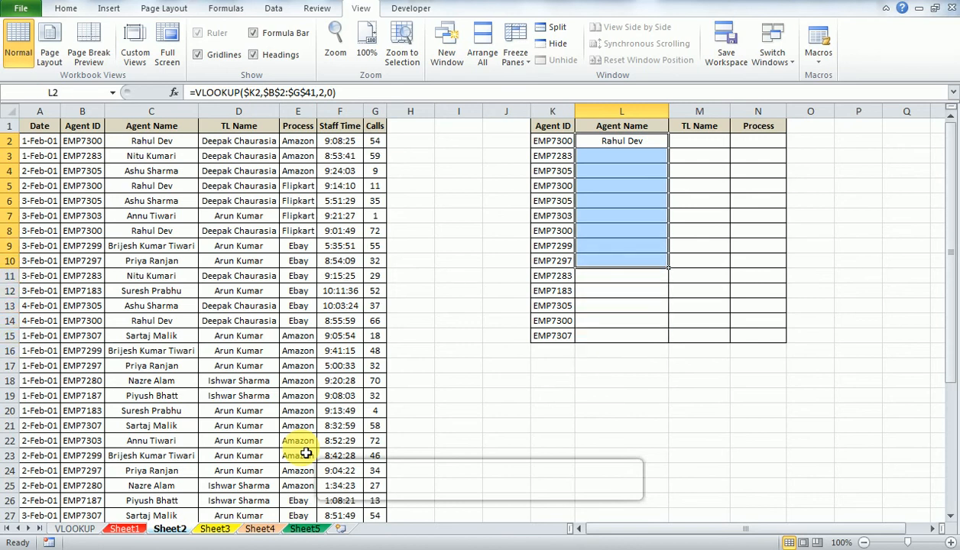
pyautogui.press('Up')
pyautogui.press('Down')
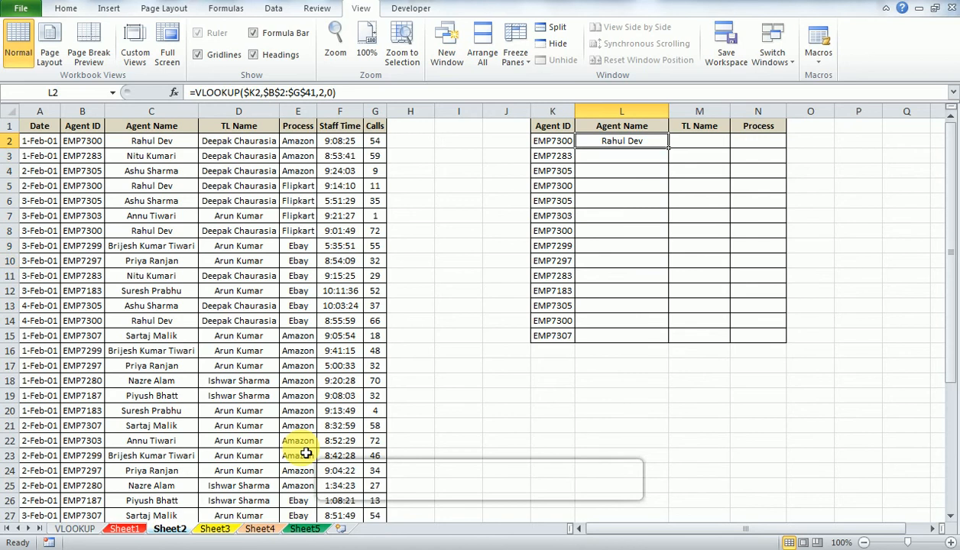
# Step: Fill L2's VLOOKUP formula down the Agent Name column through L10
pyautogui.hotkey('shift', 'Down')
pyautogui.hotkey('shift', 'Down')
pyautogui.hotkey('shift', 'Down')
pyautogui.hotkey('shift', 'Down')
pyautogui.hotkey('shift', 'Down')
pyautogui.hotkey('shift', 'Down')
pyautogui.hotkey('shift', 'Down')
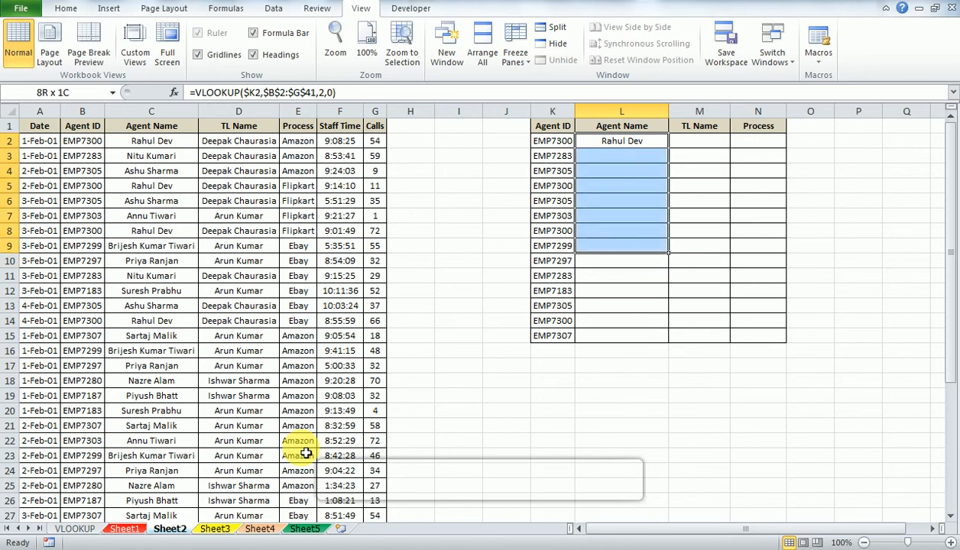
pyautogui.hotkey('shift', 'Down')
pyautogui.hotkey('ctrl', 'd')
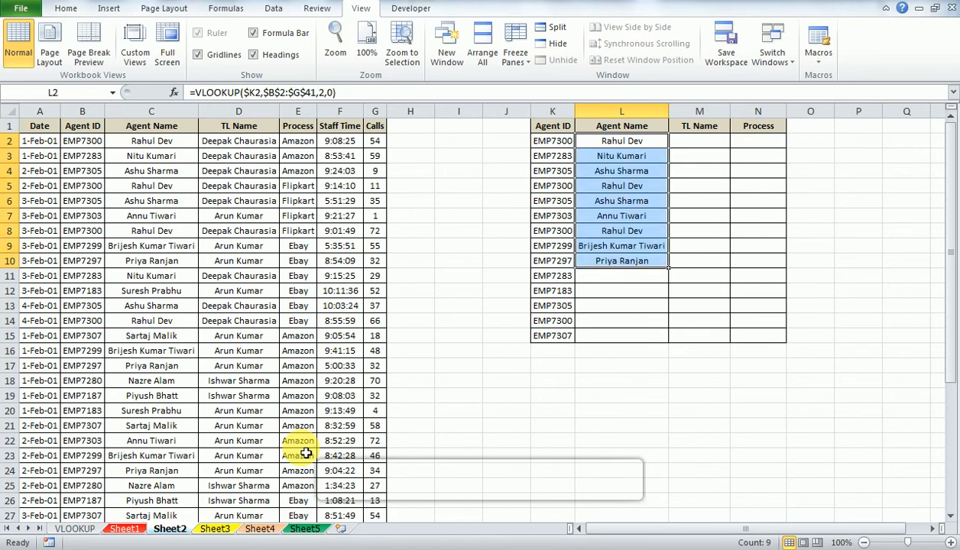
# Step: Extend the Agent Name formula fill from L2 down through L15
pyautogui.hotkey('shift', 'Down')
pyautogui.hotkey('shift', 'Down')
pyautogui.hotkey('shift', 'Down')
pyautogui.hotkey('shift', 'Down')
pyautogui.hotkey('shift', 'Down')
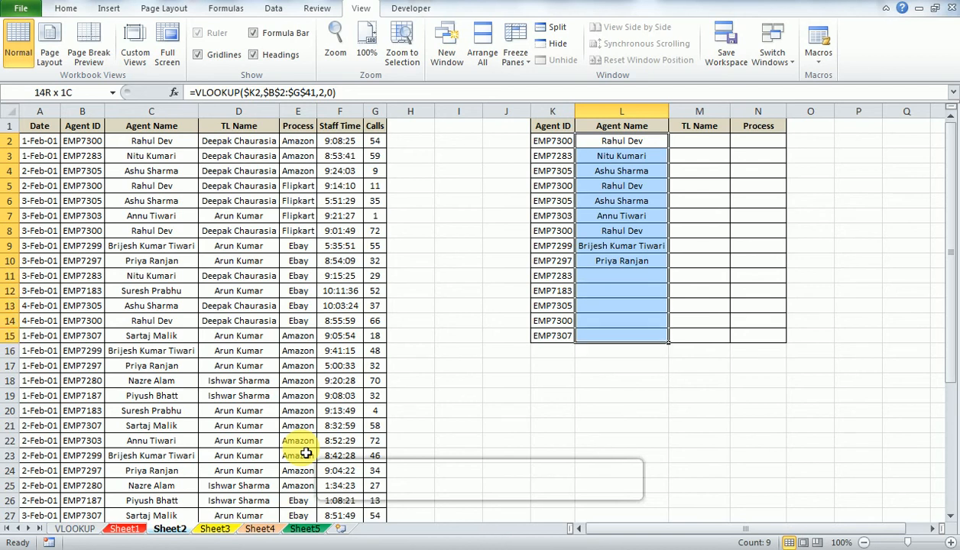
pyautogui.hotkey('ctrl', 'd')
pyautogui.press('Up')
pyautogui.press('Down')
pyautogui.press('Down')
pyautogui.press('Up')
# Step: Copy the Agent Name formulas in L2:L15 into the TL Name column starting at M2
pyautogui.hotkey('ctrl', 'shift', 'Down')
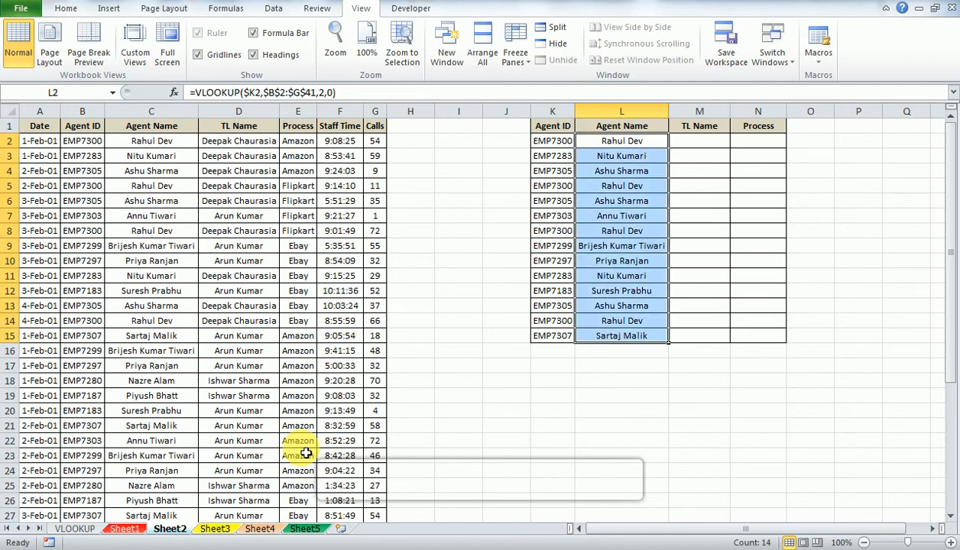
pyautogui.hotkey('ctrl', 'c')
pyautogui.press('Right')
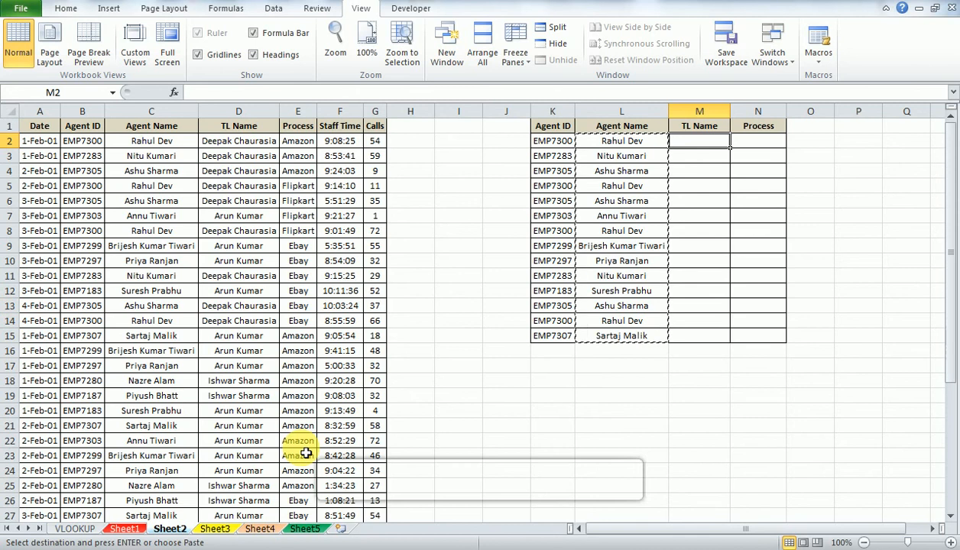
pyautogui.hotkey('ctrl', 'v')
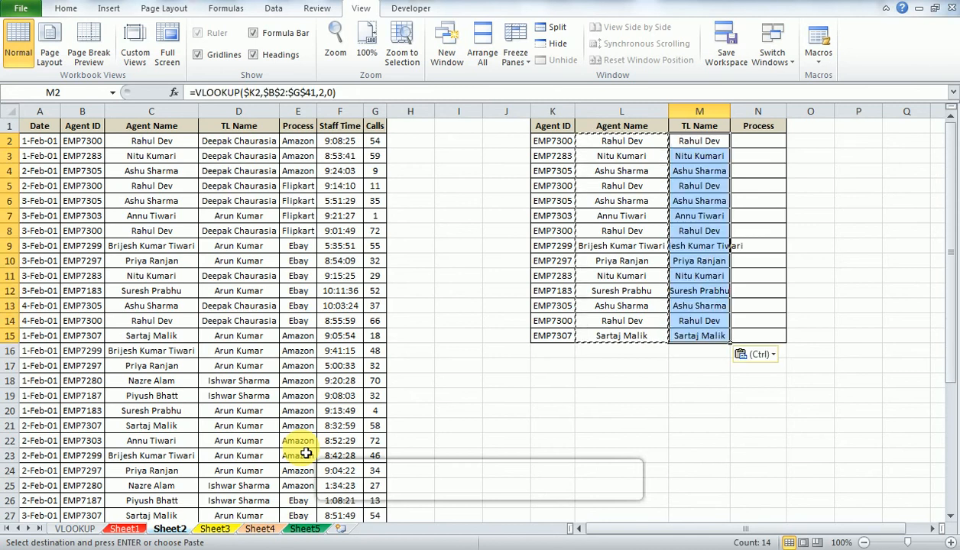
pyautogui.press('Up')
pyautogui.press('Down')
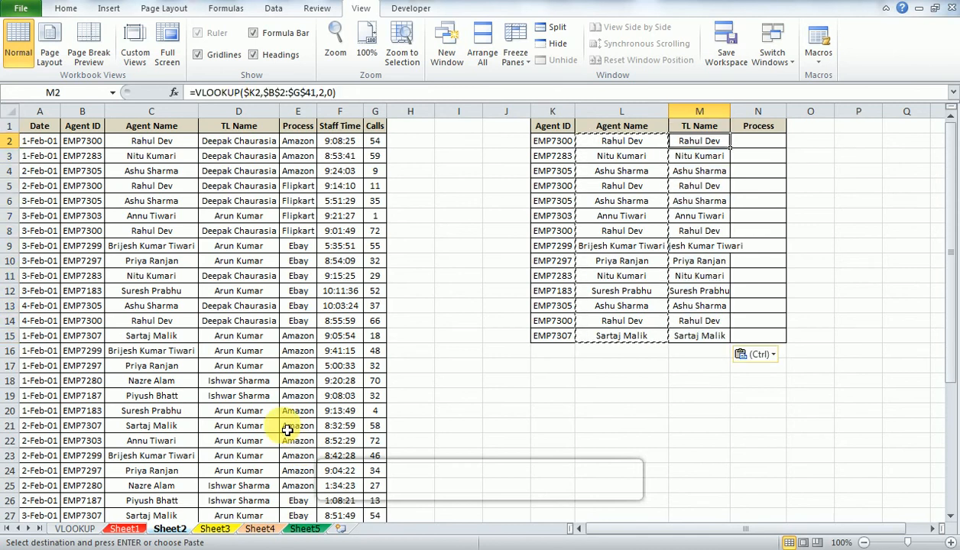
# Step: Set the column index number in M2's VLOOKUP formula to 3
pyautogui.click(325, 92)
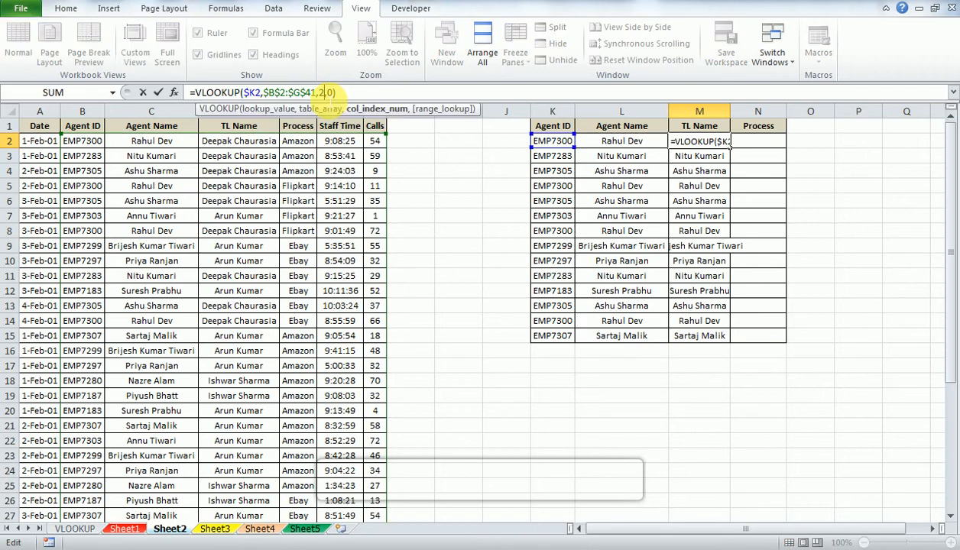
pyautogui.press('BackSpace')
pyautogui.write('3')
pyautogui.press('Return')
pyautogui.press('Up')
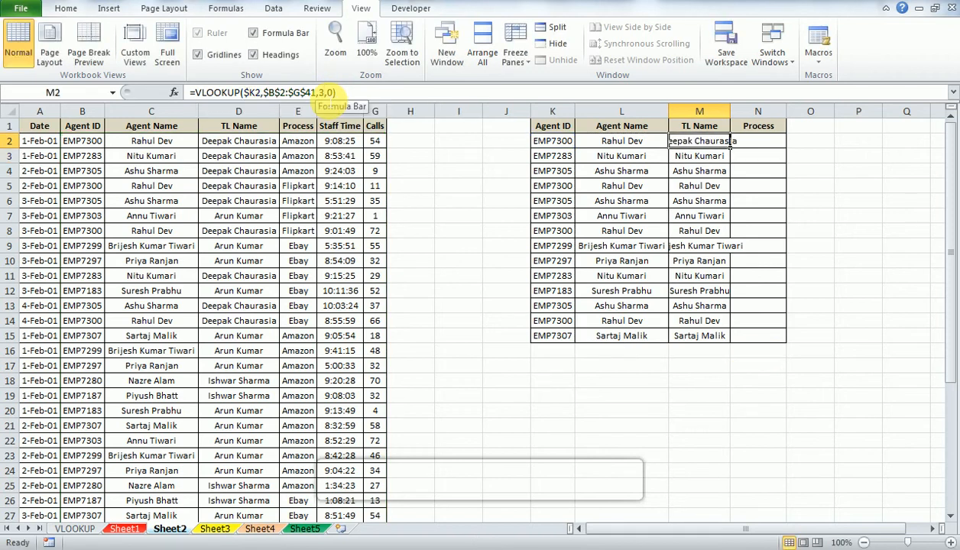
# Step: Fill M2's formula down through M15 and autofit the TL Name column's width
pyautogui.hotkey('ctrl', 'shift', 'Down')
pyautogui.hotkey('ctrl', 'd')
pyautogui.press('alt')
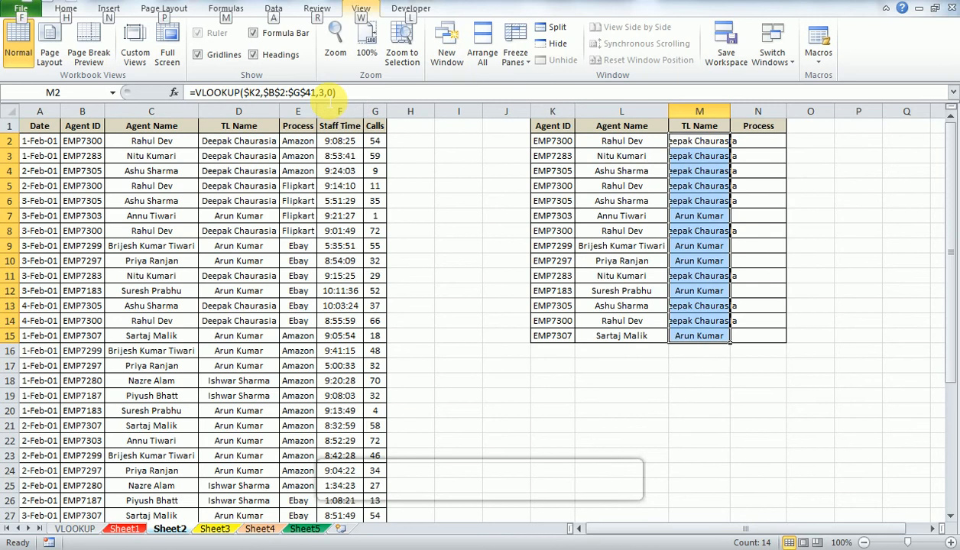
pyautogui.press('h')
pyautogui.press('o')
pyautogui.press('i')
pyautogui.hotkey('shift', 'BackSpace')
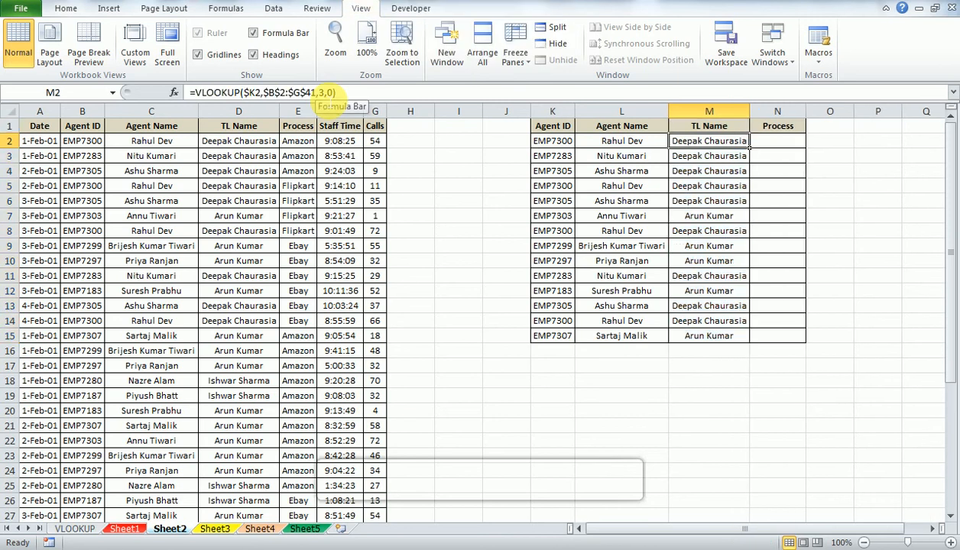
# Step: Compare the unlocked VLOOKUP formulas in Sheet1's Agent Name and TL Name columns with Sheet2's locked formula, ending on Sheet2
pyautogui.press('Left')
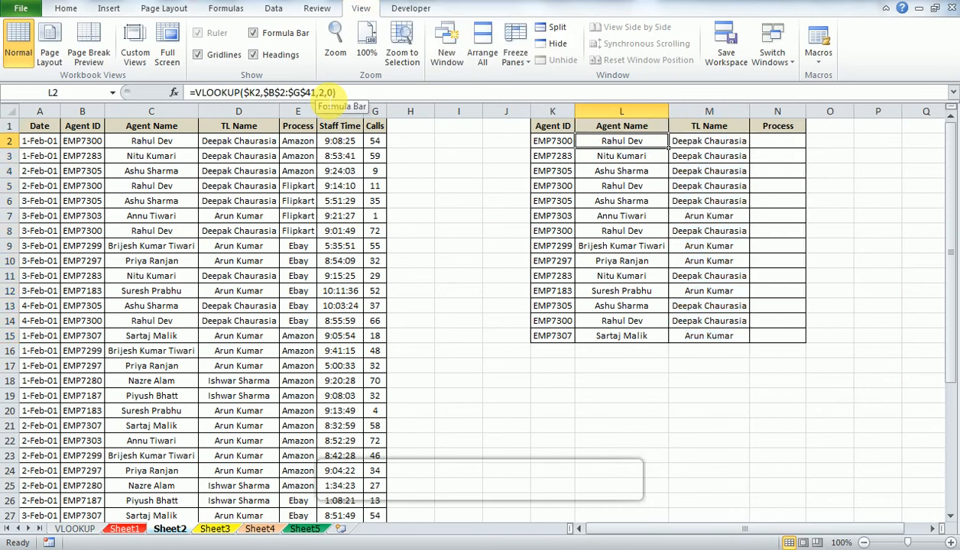
pyautogui.click(127, 529)
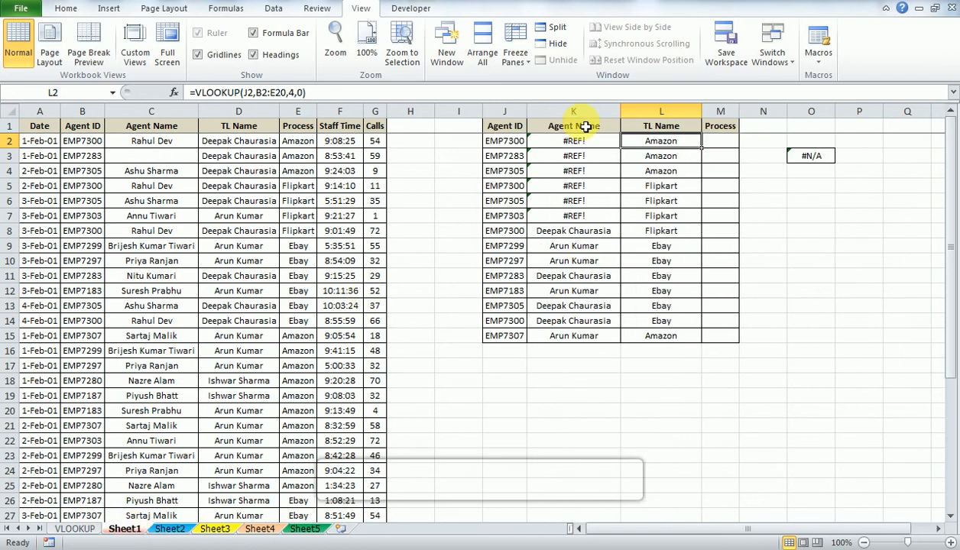
pyautogui.click(587, 157)
pyautogui.click(640, 130)
pyautogui.click(593, 144)
pyautogui.click(646, 146)
pyautogui.click(583, 143)
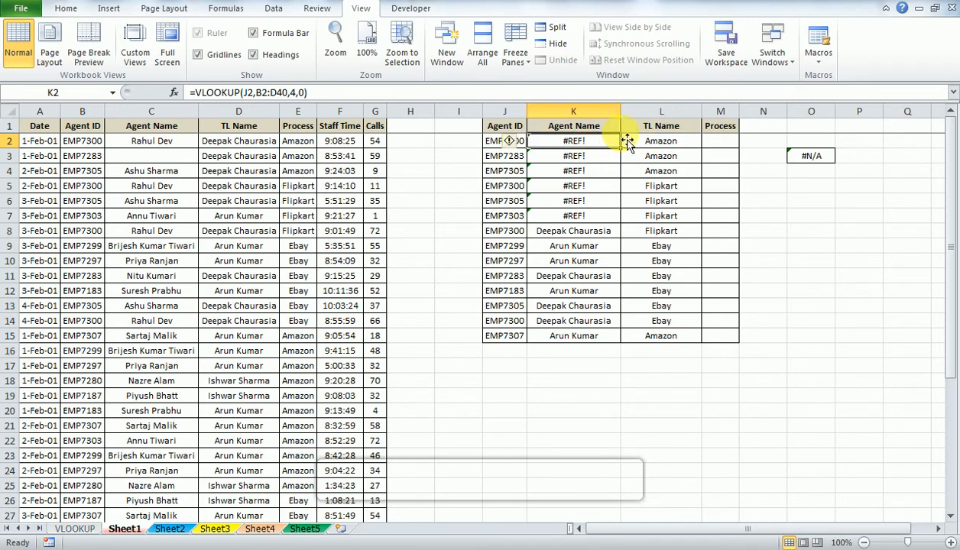
pyautogui.click(655, 171)
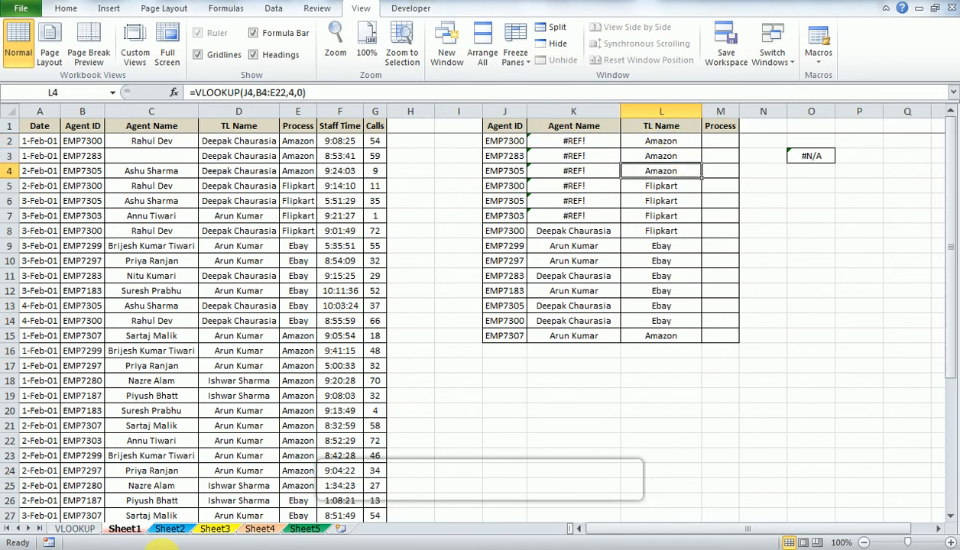
pyautogui.click(180, 529)
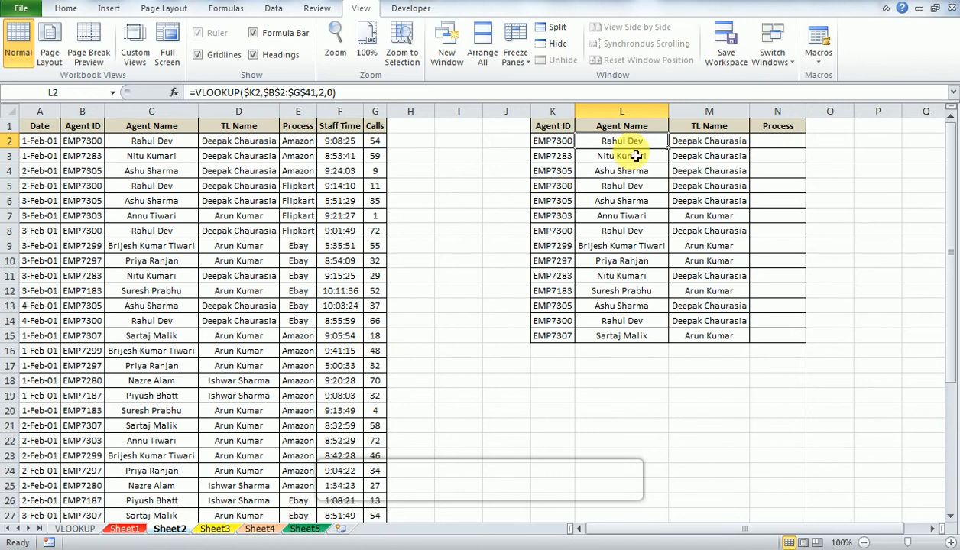
# Step: Copy the TL Name formulas in M2:M15 into the Process column starting at N2 and autofit that column's width
pyautogui.press('Right')
pyautogui.hotkey('ctrl', 'shift', 'Down')
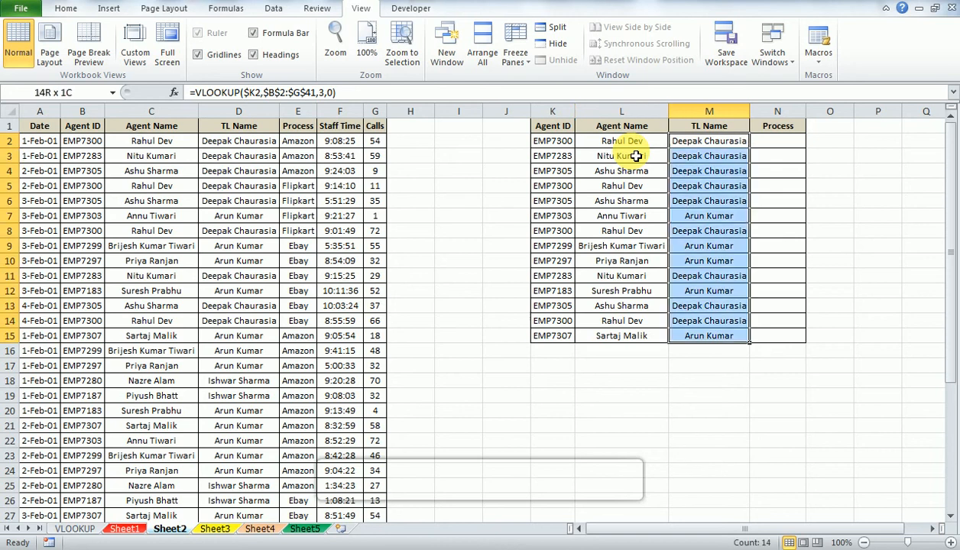
pyautogui.hotkey('ctrl', 'c')
pyautogui.press('Right')
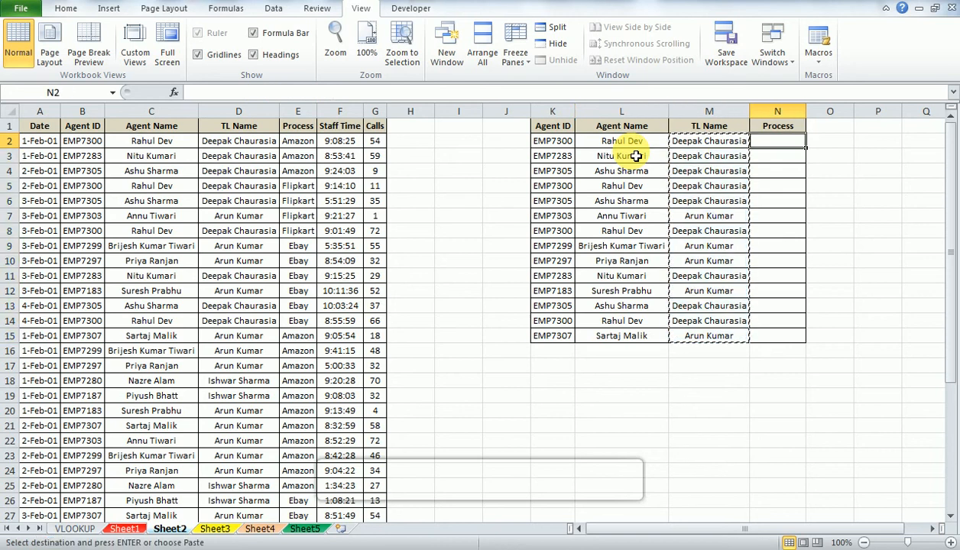
pyautogui.hotkey('ctrl', 'v')
pyautogui.press('Up')
pyautogui.press('Down')
pyautogui.press('alt')
pyautogui.press('o')
pyautogui.press('c')
pyautogui.press('a')
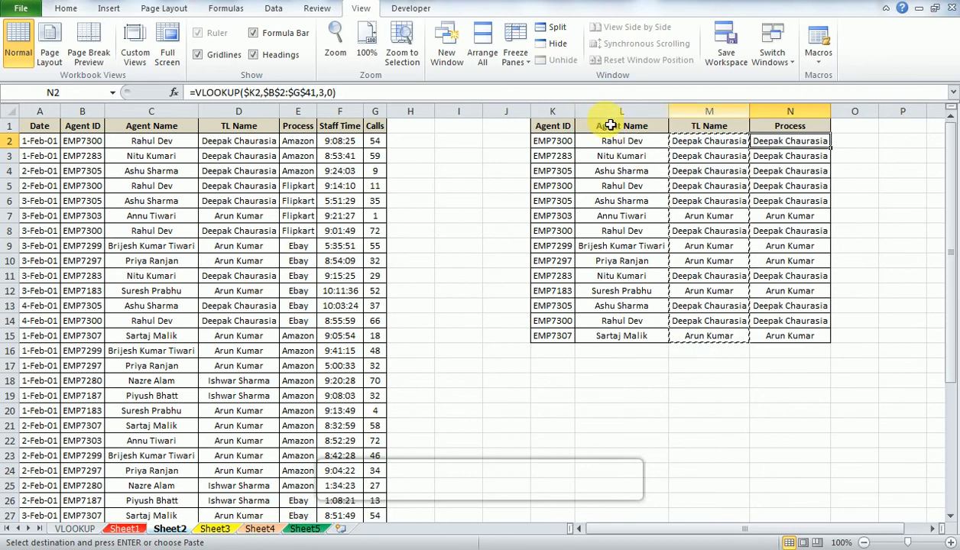
# Step: Set the column index number in N2's VLOOKUP formula to 4
pyautogui.click(325, 92)
pyautogui.press('BackSpace')
pyautogui.write('4')
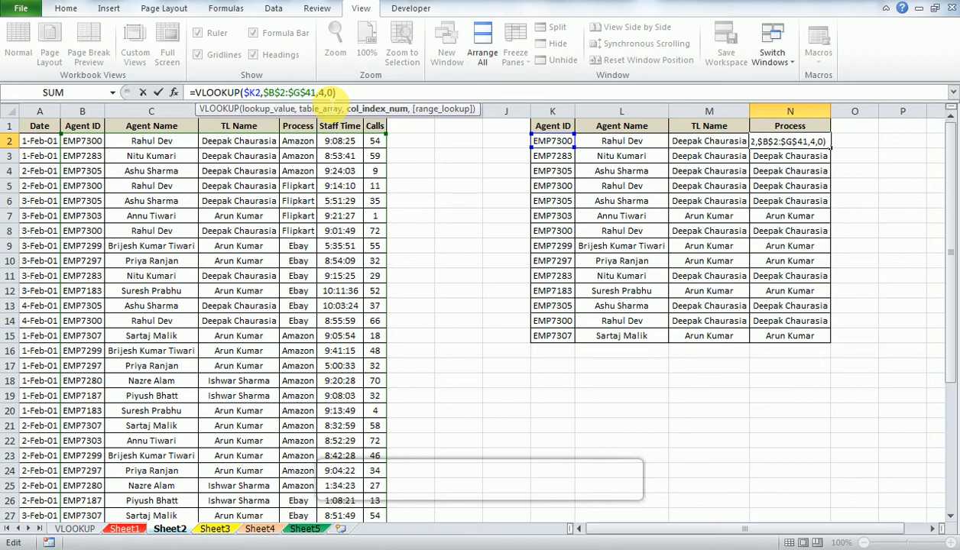
pyautogui.press('Return')
pyautogui.press('Up')
pyautogui.press('Up')
pyautogui.hotkey('ctrl', 'shift', 'Down')
pyautogui.hotkey('ctrl', 'd')
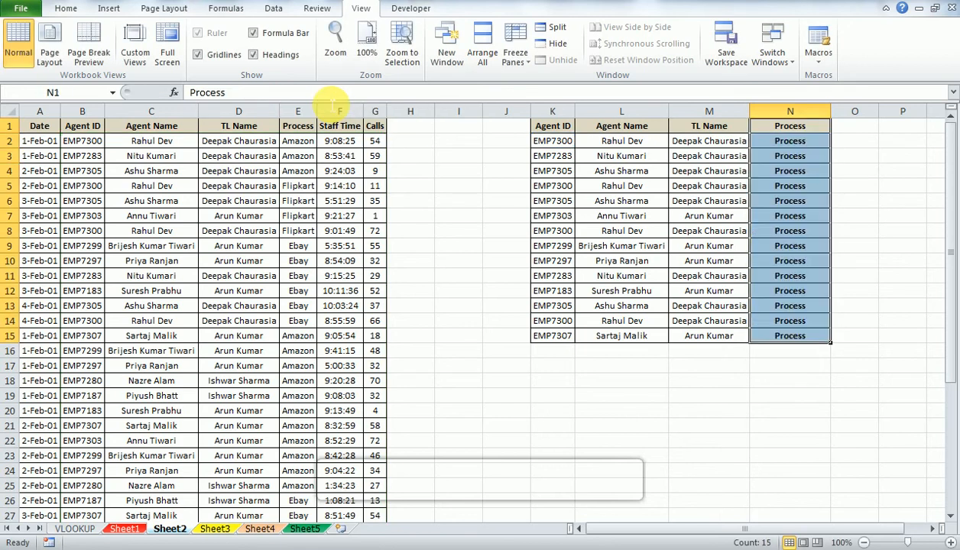
pyautogui.hotkey('ctrl', 'z')
# Step: Fill N2's formula down the Process column through N15
pyautogui.press('Down')
pyautogui.hotkey('ctrl', 'shift', 'Down')
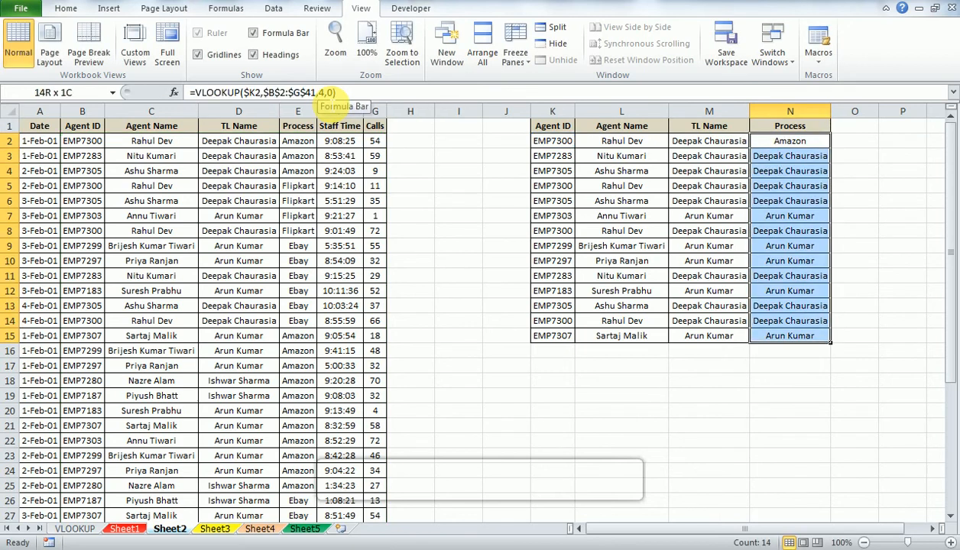
pyautogui.hotkey('ctrl', 'd')
pyautogui.press('Up')
pyautogui.press('Down')
pyautogui.press('Down')
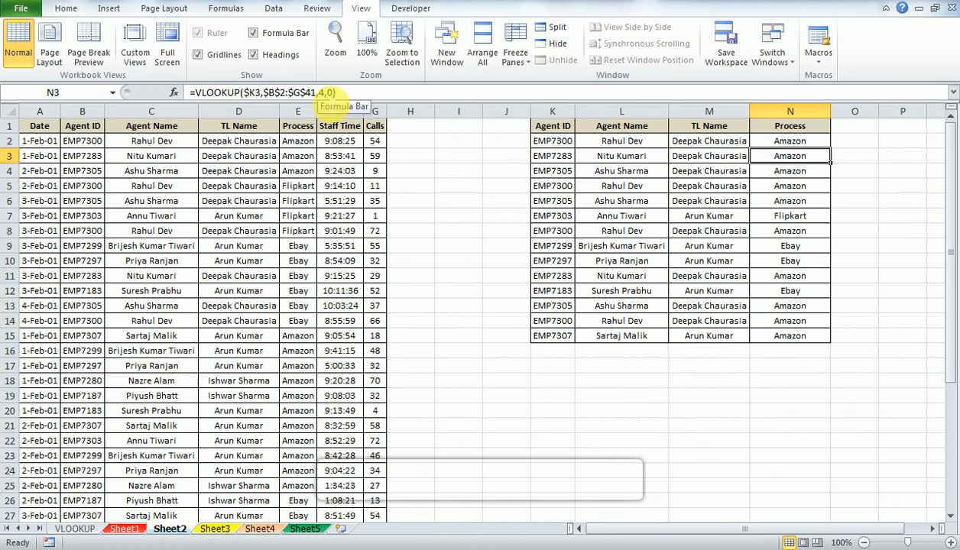
# Step: Check N3's formula and compare the lookup results in K7:N7 with the source record in row 7
pyautogui.press('F2')
pyautogui.press('Escape')
pyautogui.press('Down')
pyautogui.press('Down')
pyautogui.press('Down')
pyautogui.press('Down')
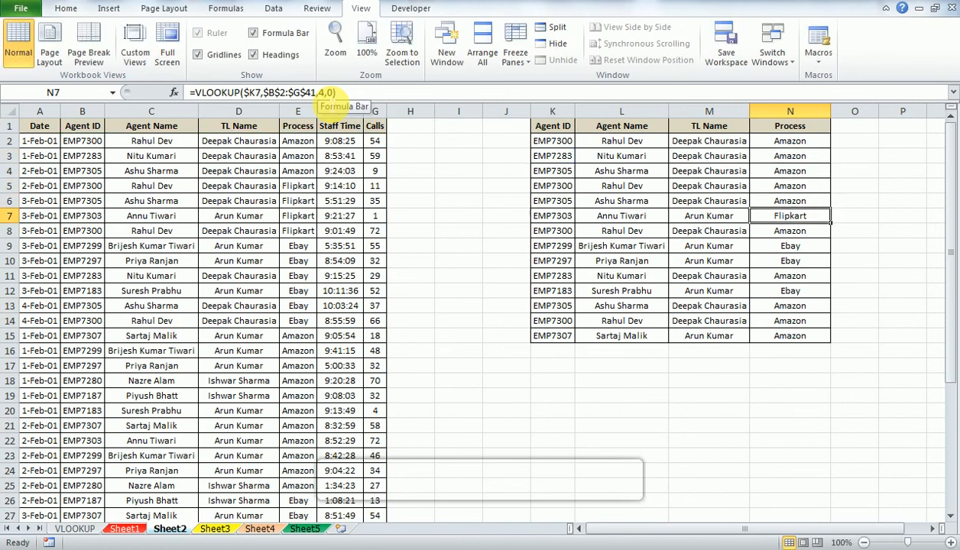
pyautogui.hotkey('ctrl', 'shift', 'Left')
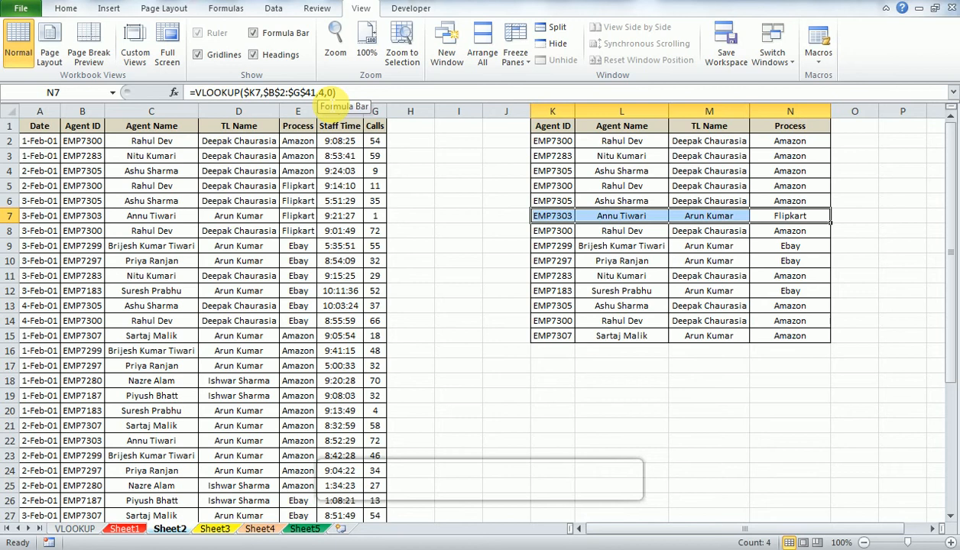
pyautogui.press('Left')
pyautogui.press('Left')
pyautogui.press('Left')
pyautogui.press('Left')
pyautogui.press('Left')
pyautogui.press('Home')
pyautogui.press('Right')
pyautogui.press('Right')
pyautogui.press('Right')
pyautogui.press('Right')
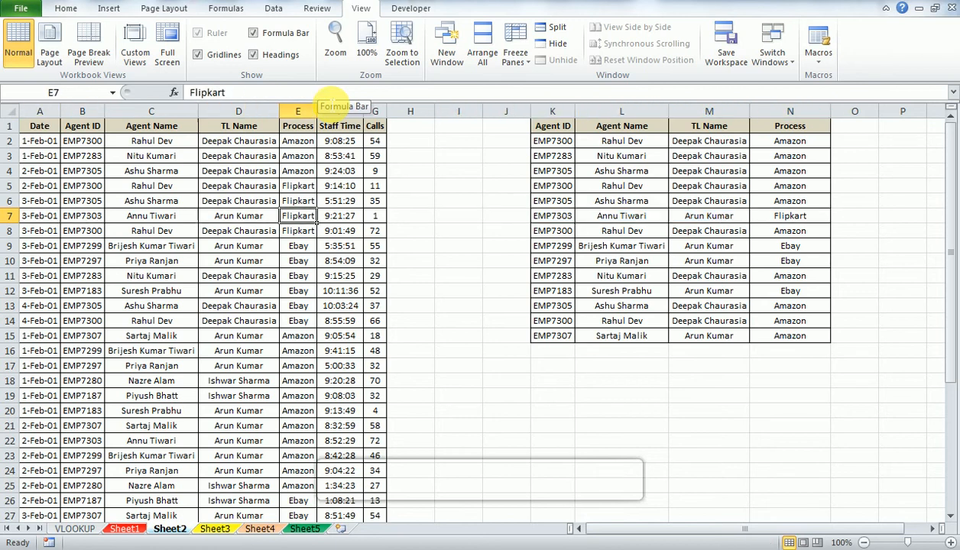
pyautogui.hotkey('shift', 'Right')
pyautogui.hotkey('shift', 'Left')
# Step: Set the column index number in N2's VLOOKUP formula to 6
pyautogui.press('Right')
pyautogui.press('Right')
pyautogui.press('Right')
pyautogui.press('Right')
pyautogui.press('Right')
pyautogui.press('Right')
pyautogui.press('Right')
pyautogui.press('Right')
pyautogui.press('Right')
pyautogui.hotkey('ctrl', 'Up')
pyautogui.press('Down')
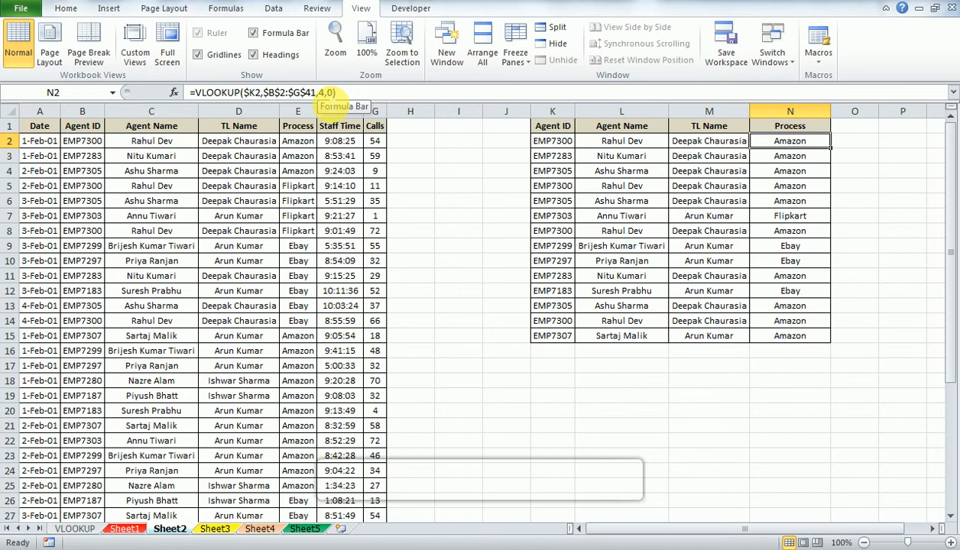
pyautogui.press('F2')
pyautogui.press('Left')
pyautogui.press('Left')
pyautogui.press('Left')
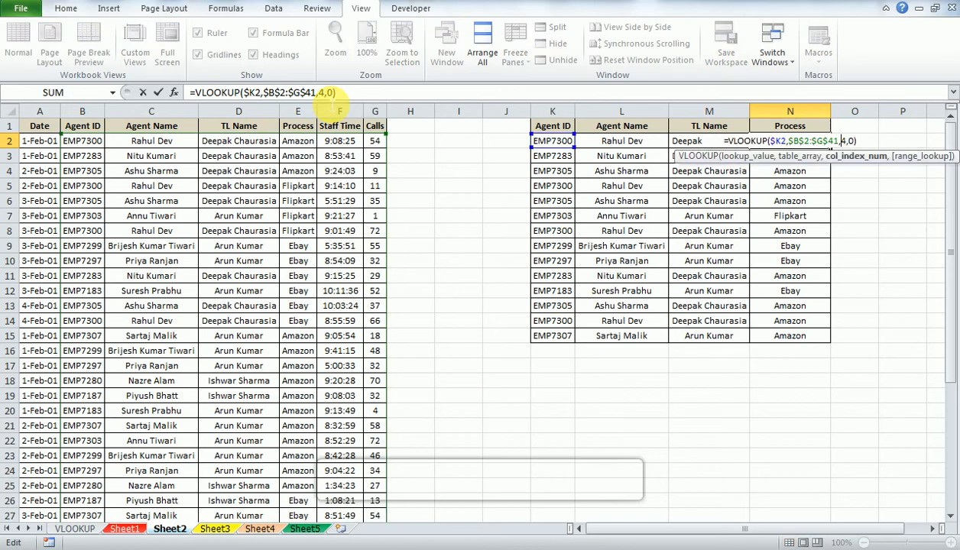
pyautogui.hotkey('shift', 'Left')
pyautogui.write('6')
pyautogui.press('Return')
# Step: Fill N2's revised formula, with column index 6, down through N15
pyautogui.press('Up')
pyautogui.hotkey('ctrl', 'shift', 'Down')
pyautogui.hotkey('ctrl', 'd')
# Step: Examine the lookup results in row 5, from N5 back to the Agent ID in K5
pyautogui.press('Down')
pyautogui.press('Down')
pyautogui.press('Down')
pyautogui.hotkey('ctrl', 'shift', 'Left')
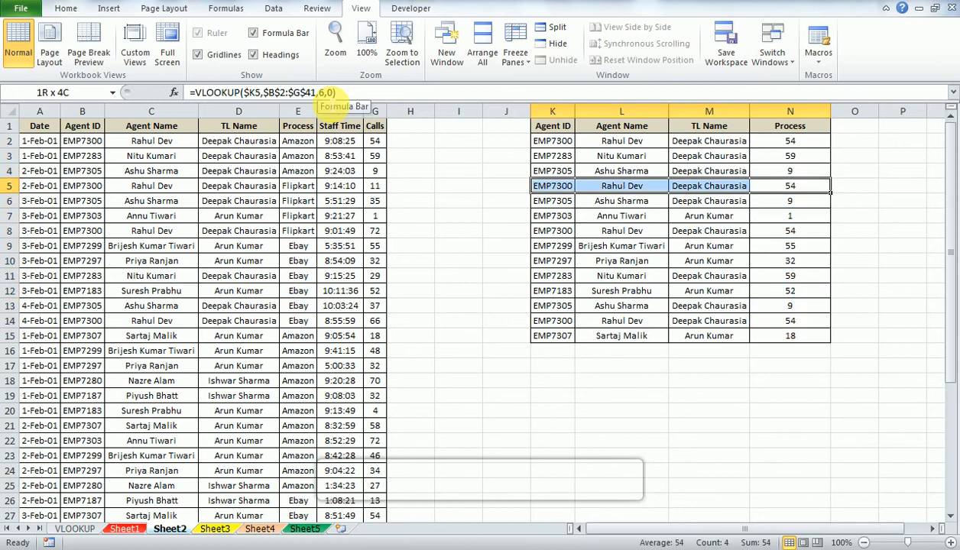
pyautogui.press('Left')
pyautogui.press('Left')
pyautogui.press('Left')
pyautogui.press('Left')
pyautogui.press('Left')
pyautogui.press('Left')
pyautogui.press('Left')
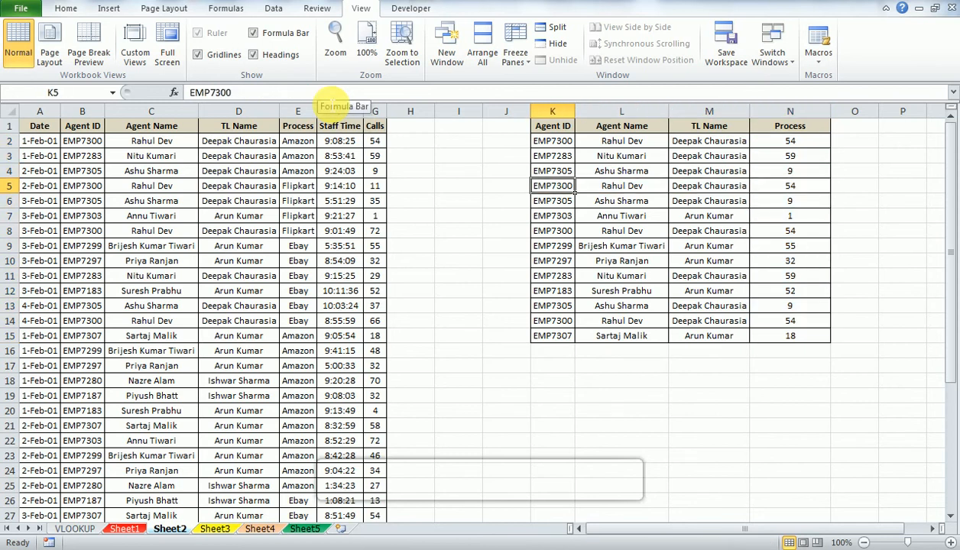
# Step: Compare the first Agent ID entry in row 2 with the repeated entry's results in K5:N5
pyautogui.press('Up')
pyautogui.press('Up')
pyautogui.press('Up')
pyautogui.press('Left')
pyautogui.press('Right')
pyautogui.hotkey('ctrl', 'shift', 'Left')
pyautogui.press('Right')
pyautogui.press('Right')
pyautogui.press('Down')
pyautogui.press('Right')
pyautogui.press('Right')
pyautogui.press('Right')
pyautogui.press('Right')
pyautogui.press('Down')
pyautogui.press('Right')
pyautogui.press('Down')
pyautogui.hotkey('ctrl', 'shift', 'Left')
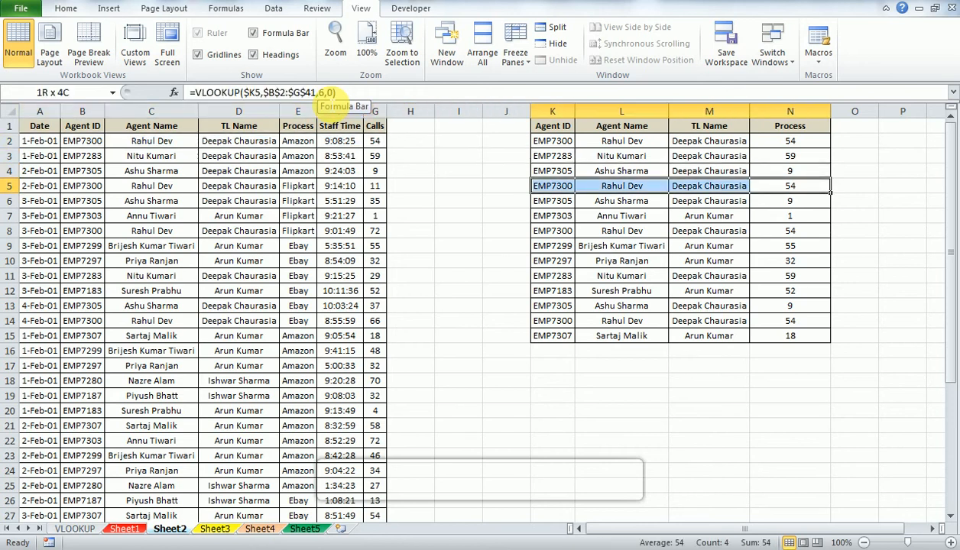
# Step: Review the Agent Name results and the Agent ID list in K2:K15 for repeated IDs, ending at K5
pyautogui.press('Up')
pyautogui.press('Up')
pyautogui.press('Up')
pyautogui.press('Left')
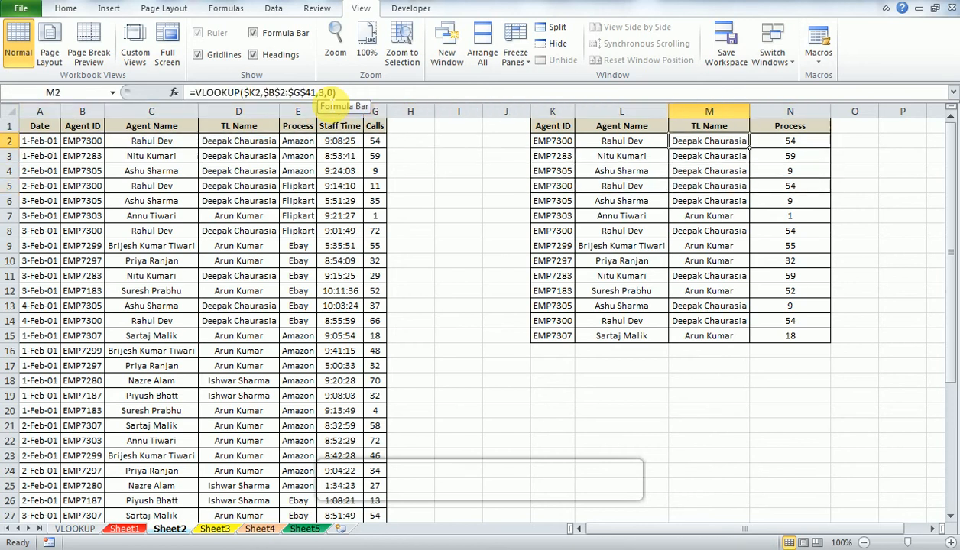
pyautogui.press('Up')
pyautogui.press('Left')
pyautogui.press('Down')
pyautogui.hotkey('ctrl', 'shift', 'Down')
pyautogui.press('Left')
pyautogui.hotkey('ctrl', 'shift', 'Down')
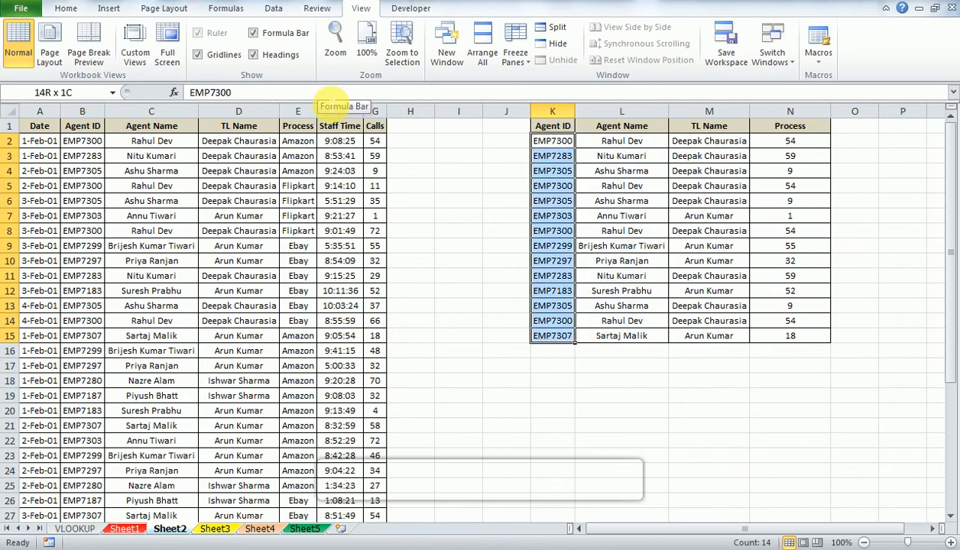
pyautogui.hotkey('ctrl', 'shift', 'Up')
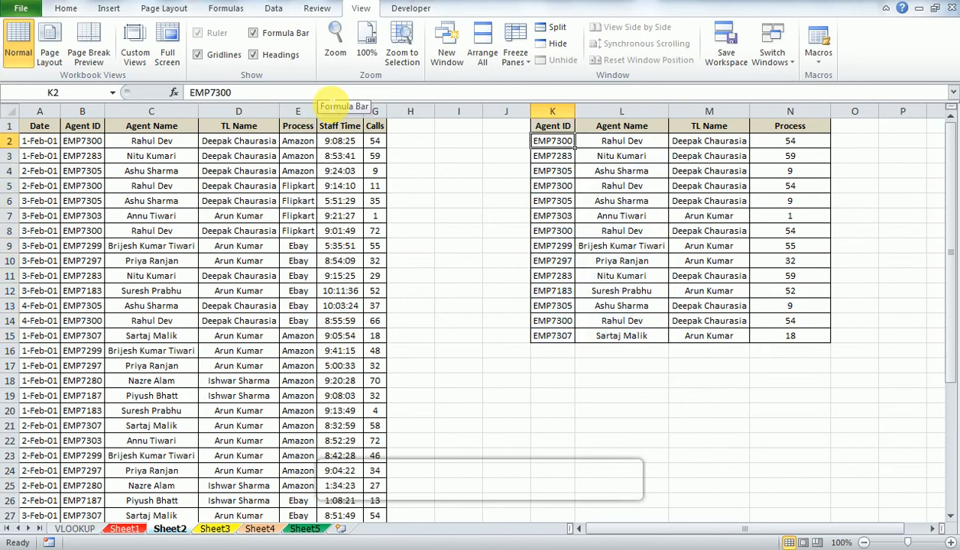
pyautogui.hotkey('ctrl', 'shift', 'Down')
pyautogui.press('Up')
pyautogui.press('Down')
pyautogui.press('Down')
pyautogui.press('Down')
pyautogui.press('Down')
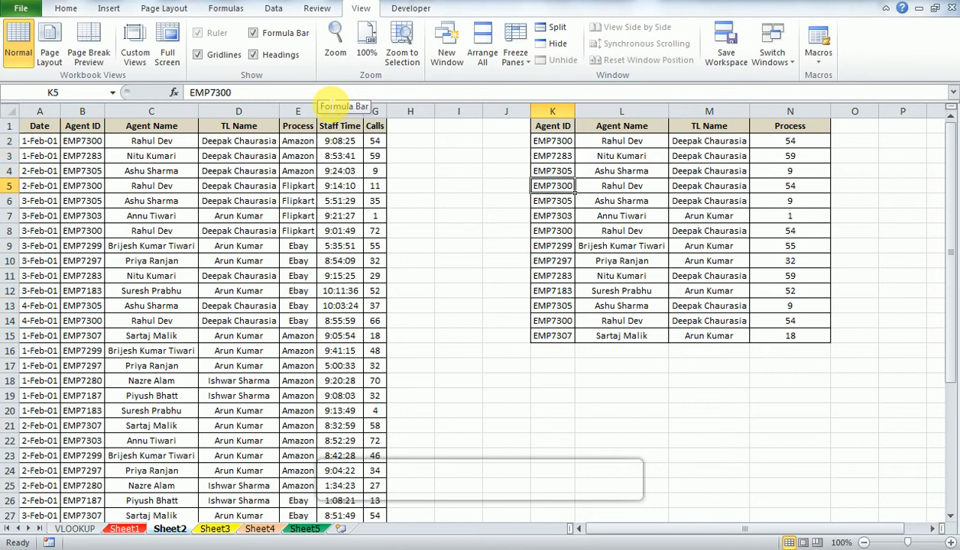
# Step: Review the lookup results in N2:N15 and return along row 2 to the Agent Name result in L2
pyautogui.press('Right')
pyautogui.press('Right')
pyautogui.press('Right')
pyautogui.press('Up')
pyautogui.press('Up')
pyautogui.press('Up')
pyautogui.hotkey('ctrl', 'shift', 'Down')
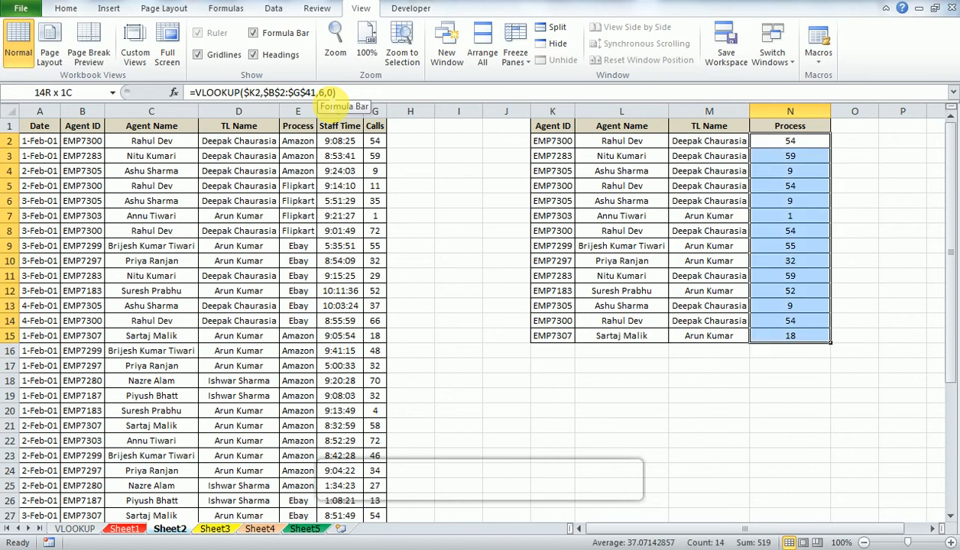
pyautogui.press('Left')
pyautogui.press('Left')
pyautogui.press('Left')
pyautogui.press('Right')
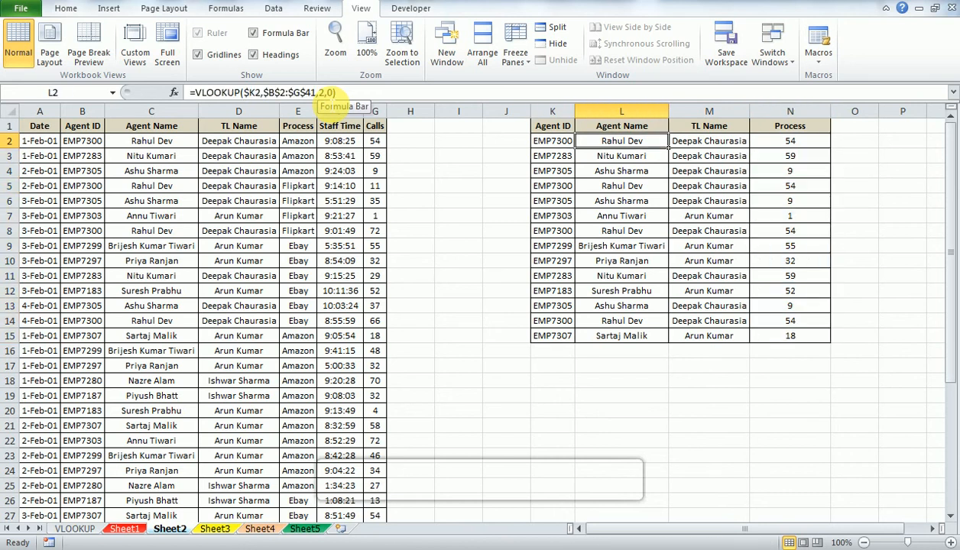
# Step: Clear all the Agent IDs from K2:K15 of the lookup table
pyautogui.hotkey('ctrl', 'shift', 'Down')
pyautogui.press('Left')
pyautogui.press('Left')
pyautogui.press('Right')
pyautogui.hotkey('ctrl', 'shift', 'Down')
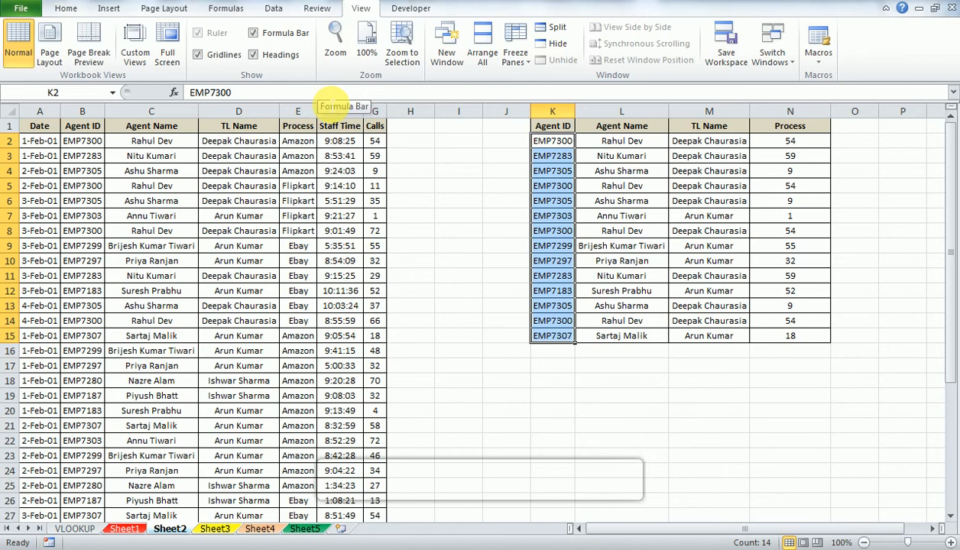
pyautogui.press('Delete')
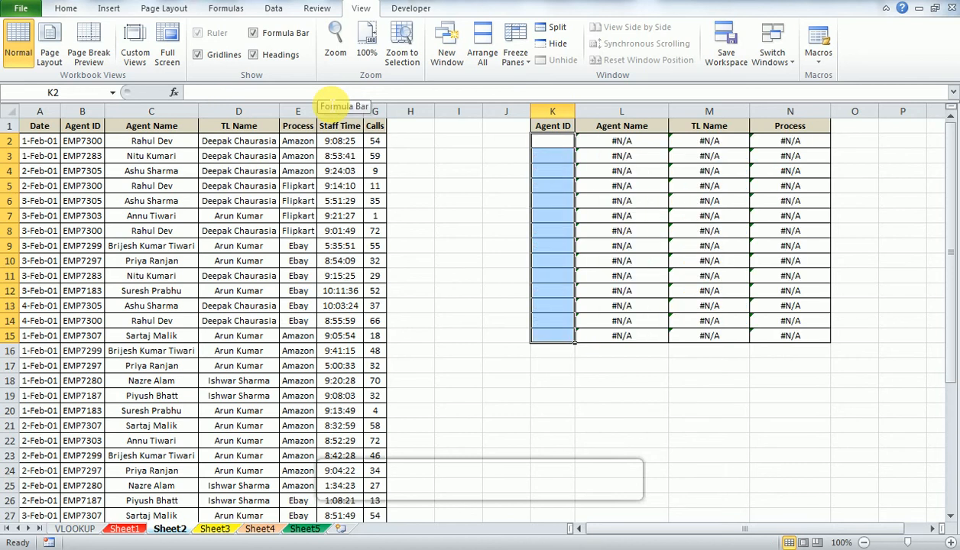
# Step: Examine the row 2 lookup formulas against the emptied Agent ID cells in column K
pyautogui.press('Up')
pyautogui.press('Down')
pyautogui.press('Right')
pyautogui.press('Right')
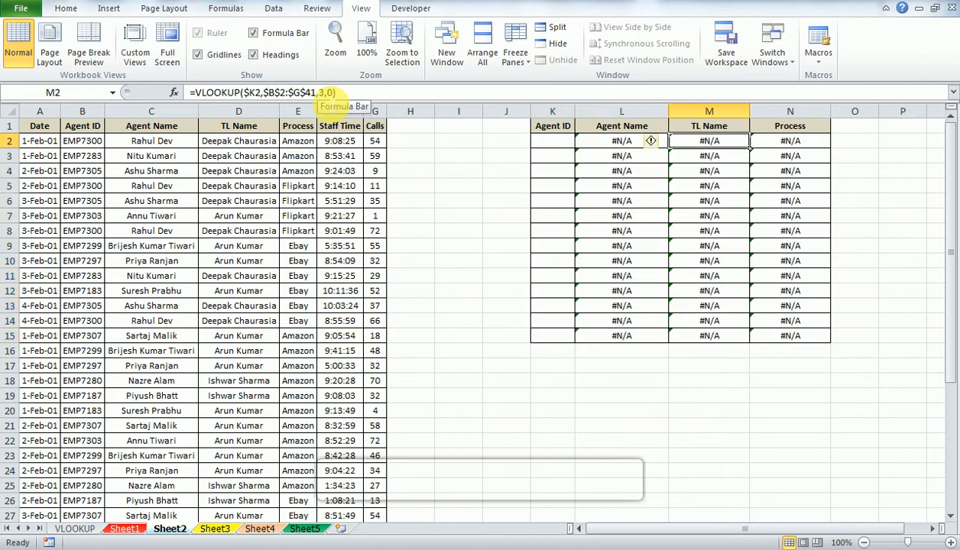
pyautogui.press('Left')
pyautogui.press('Left')
pyautogui.hotkey('ctrl', 'shift', 'Down')
pyautogui.press('Up')
pyautogui.press('Down')
pyautogui.press('Right')
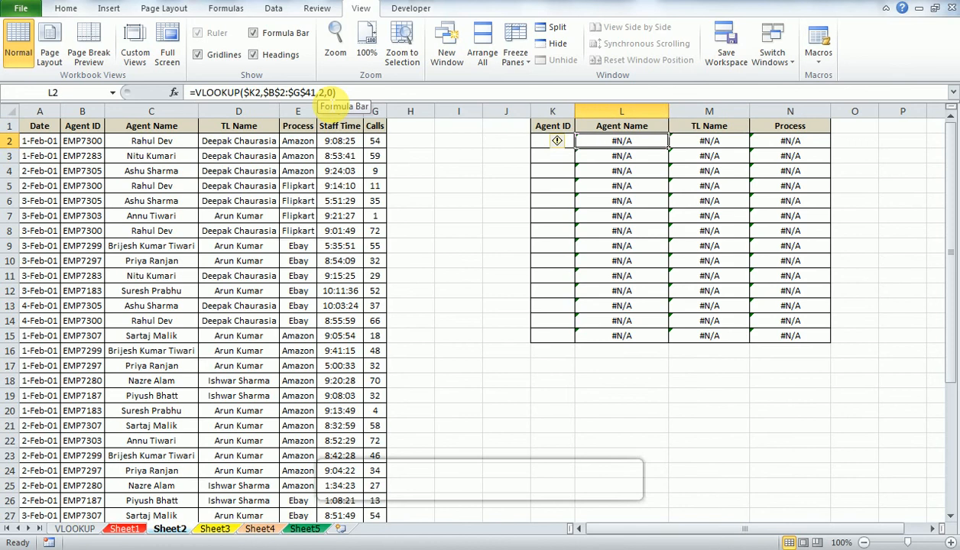
# Step: Examine the block of lookup results across the Agent Name, TL Name and Process columns
pyautogui.hotkey('shift', 'Right')
pyautogui.hotkey('shift', 'Right')
pyautogui.hotkey('shift', 'Down')
pyautogui.hotkey('shift', 'Down')
pyautogui.hotkey('shift', 'Down')
pyautogui.hotkey('shift', 'Down')
pyautogui.hotkey('shift', 'Down')
pyautogui.hotkey('shift', 'Down')
pyautogui.hotkey('shift', 'Down')
pyautogui.hotkey('shift', 'Down')
pyautogui.hotkey('shift', 'Down')
pyautogui.press('Down')
pyautogui.press('Down')
pyautogui.press('Up')
pyautogui.press('Up')
pyautogui.press('Right')
pyautogui.press('Right')
pyautogui.press('Left')
pyautogui.press('Left')
pyautogui.press('Left')
pyautogui.press('Left')
pyautogui.press('Right')
# Step: Freeze the top row of Sheet2 so the headers stay visible
pyautogui.hotkey('ctrl', 'Home')
pyautogui.press('Right')
pyautogui.press('alt')
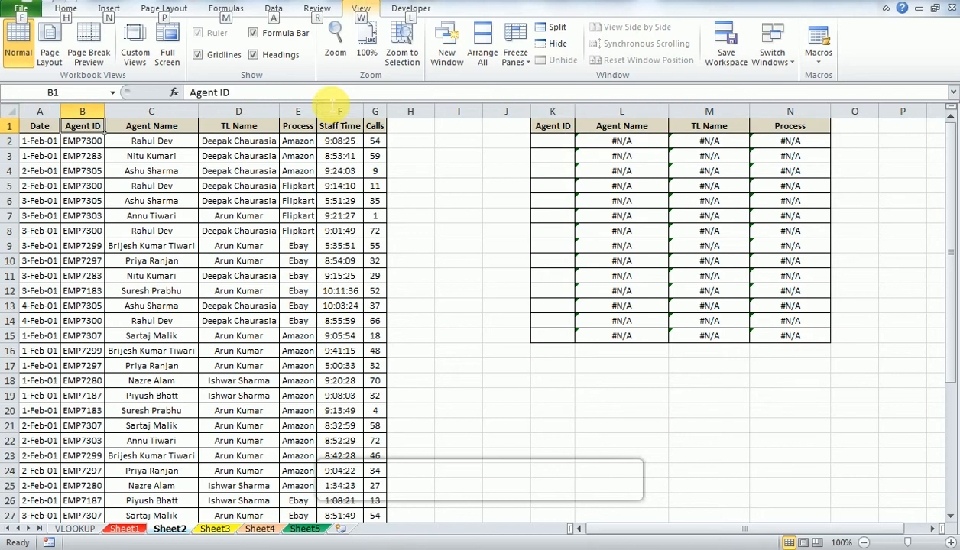
pyautogui.press('w')
pyautogui.press('f')
pyautogui.press('Down')
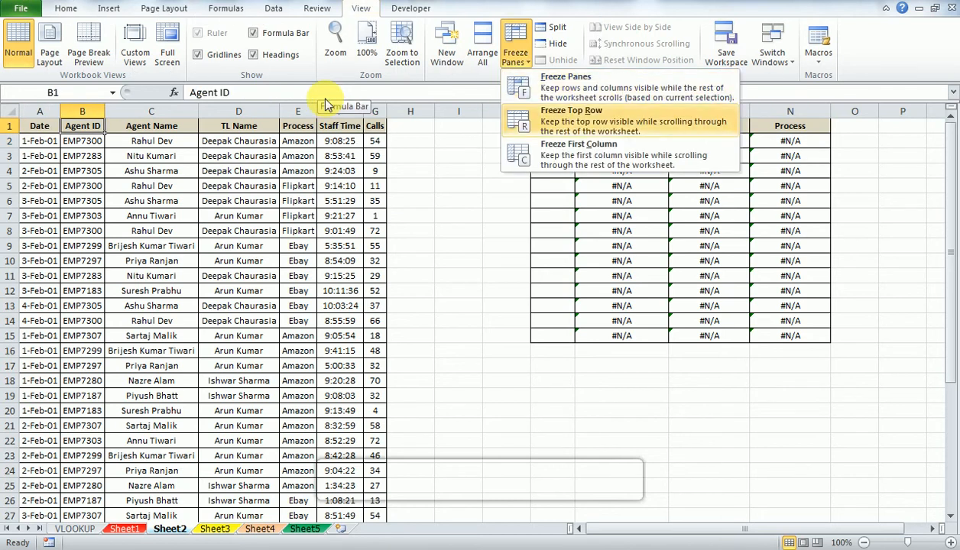
pyautogui.press('Return')
# Step: Copy the Agent ID column with its header from B1:B40 and paste it at I1
pyautogui.press('Down')
pyautogui.hotkey('ctrl', 'Up')
pyautogui.hotkey('ctrl', 'shift', 'Down')
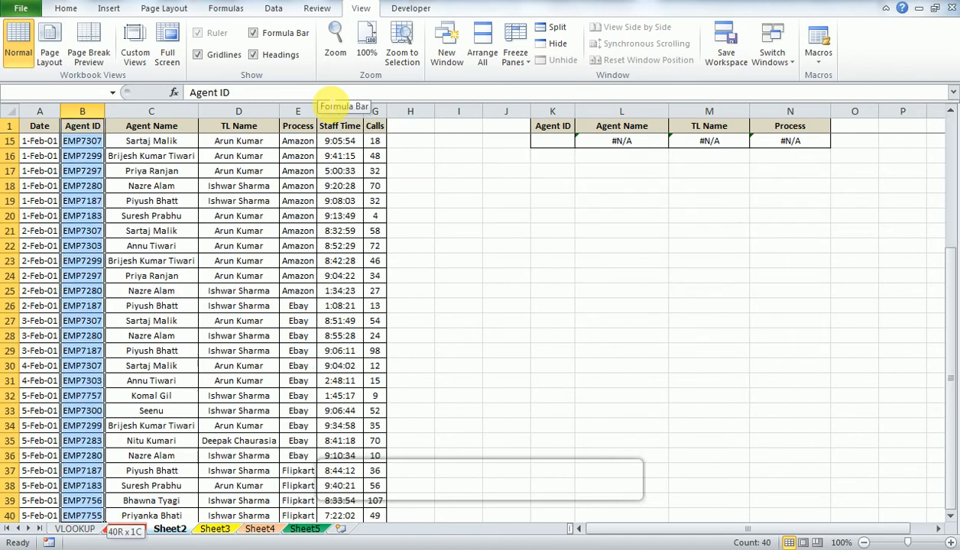
pyautogui.hotkey('ctrl', 'c')
pyautogui.press('Down')
pyautogui.press('Right')
pyautogui.press('Right')
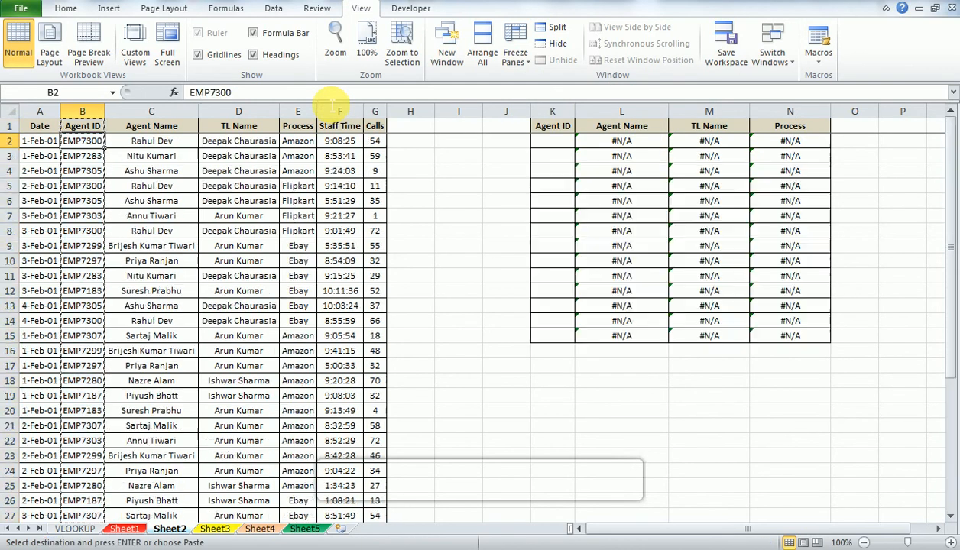
pyautogui.press('Up')
pyautogui.press('Right')
pyautogui.press('Right')
pyautogui.press('Right')
pyautogui.press('Right')
pyautogui.press('Right')
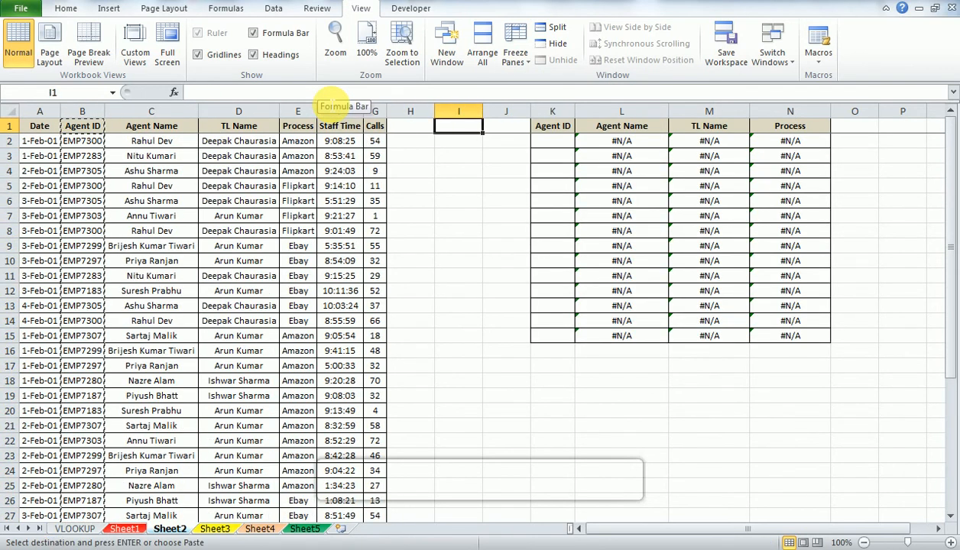
pyautogui.hotkey('ctrl', 'v')
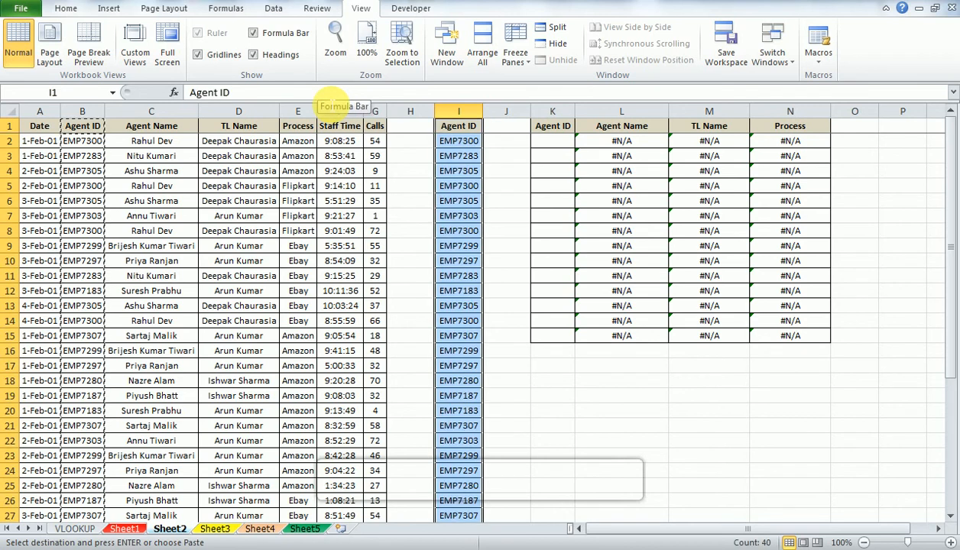
# Step: Remove duplicates from the copied Agent ID list in column I, treating the first row as a header
pyautogui.press('alt')
pyautogui.press('a')
pyautogui.press('m')
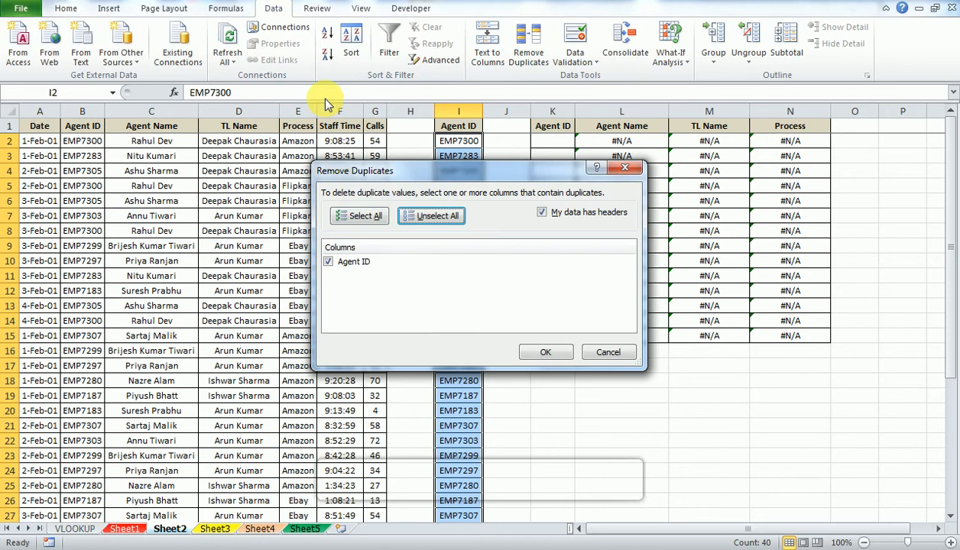
pyautogui.press('space')
pyautogui.press('Tab')
pyautogui.press('Tab')
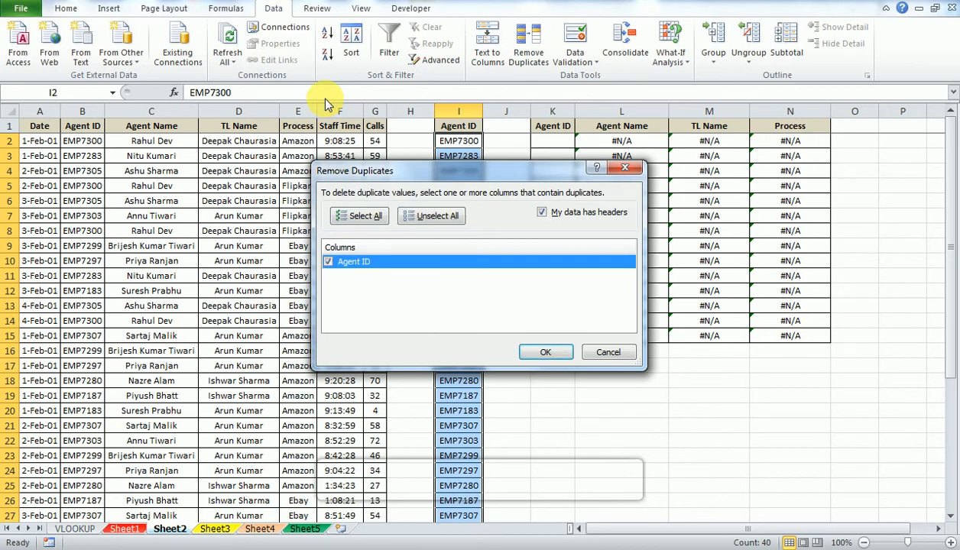
pyautogui.press('Return')
pyautogui.press('Return')
# Step: Copy the unique Agent IDs from I2:I14 and paste them as values into the lookup table from K2
pyautogui.hotkey('ctrl', 'shift', 'Down')
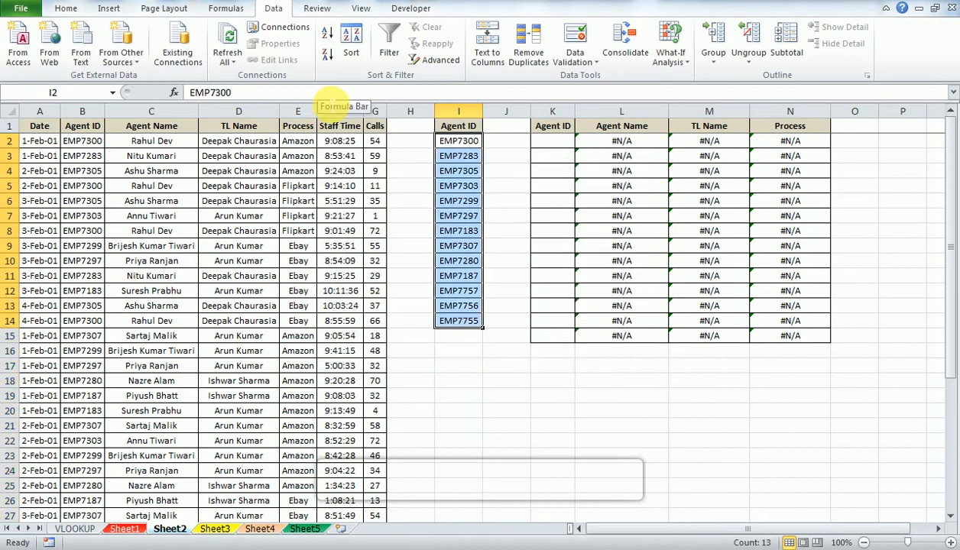
pyautogui.hotkey('ctrl', 'c')
pyautogui.press('Right')
pyautogui.press('Right')
pyautogui.hotkey('alt', 'e')
pyautogui.press('s')
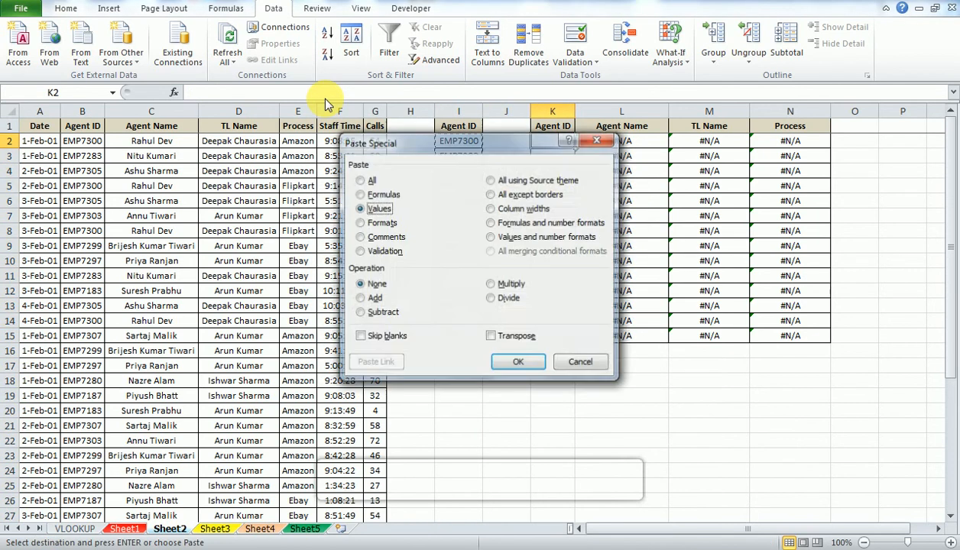
pyautogui.press('Return')
# Step: Clear the temporary Agent ID list from column I
pyautogui.press('Left')
pyautogui.press('Up')
pyautogui.press('Left')
pyautogui.press('Left')
pyautogui.hotkey('shift', 'Right')
pyautogui.hotkey('ctrl', 'space')
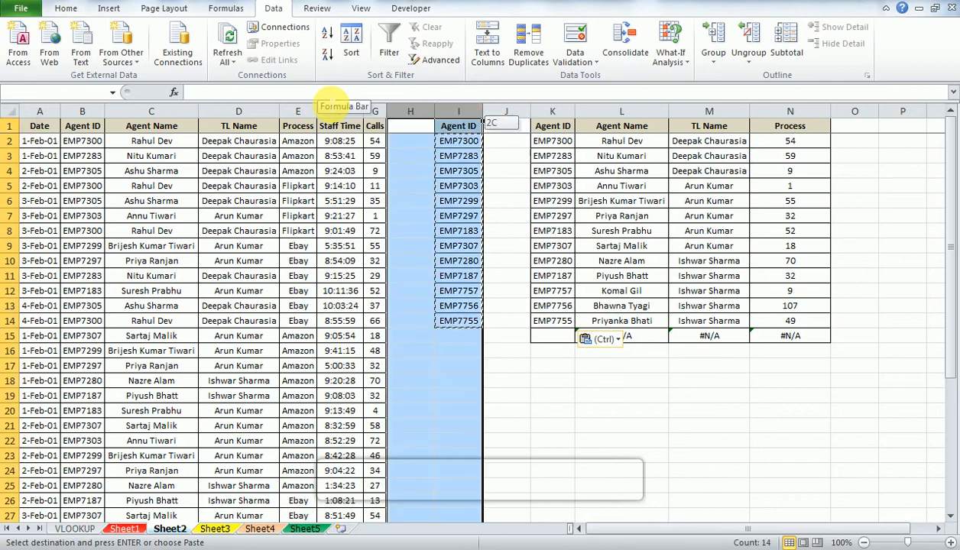
pyautogui.hotkey('ctrl', 'shift', 'Down')
pyautogui.hotkey('ctrl', 'Up')
pyautogui.press('Down')
pyautogui.press('Right')
pyautogui.press('Up')
pyautogui.hotkey('ctrl', 'shift', 'Down')
pyautogui.hotkey('shift', 'Left')
pyautogui.hotkey('ctrl', 'r')
pyautogui.press('Right')
pyautogui.press('Right')
pyautogui.press('Right')
pyautogui.press('Right')
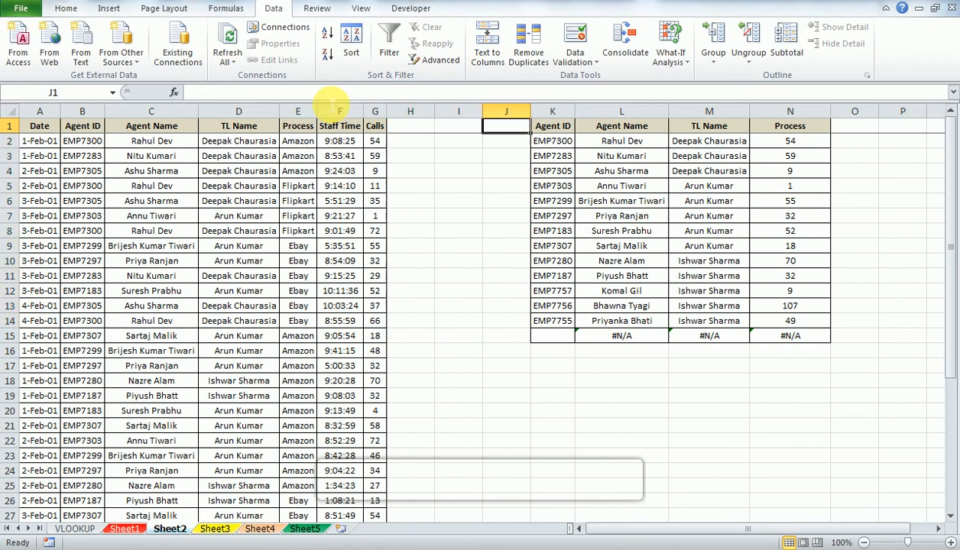
# Step: Review the lookup formulas and results in the top row of the table for the unique Agent IDs
pyautogui.press('Down')
pyautogui.press('Right')
pyautogui.press('Down')
pyautogui.press('Left')
pyautogui.press('Left')
pyautogui.press('Up')
pyautogui.press('Right')
pyautogui.press('Right')
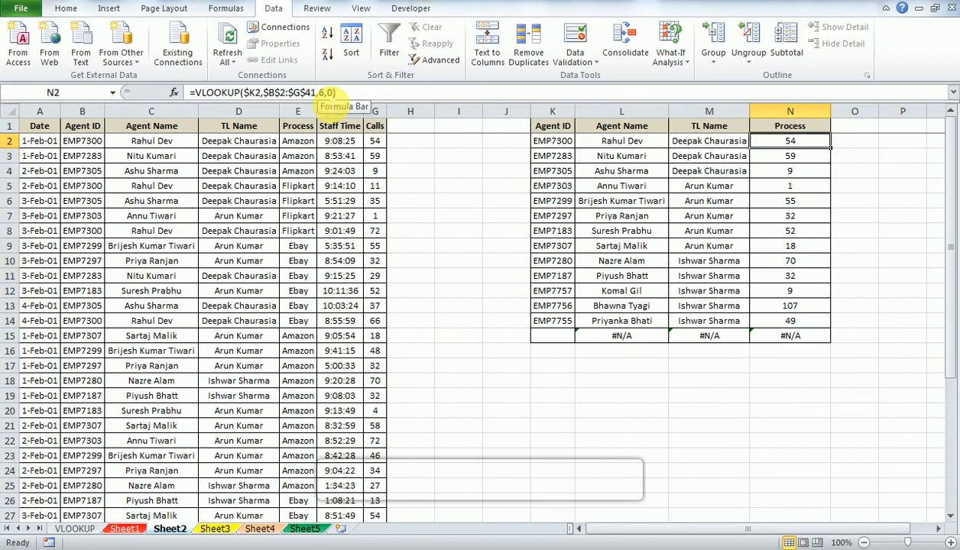
pyautogui.press('Left')
pyautogui.press('Left')
pyautogui.press('Right')
# Step: Set the Calls value in G3 of the source data to 101
pyautogui.press('Down')
pyautogui.press('Left')
pyautogui.press('Left')
pyautogui.press('Left')
pyautogui.press('Left')
pyautogui.press('Left')
pyautogui.press('Left')
pyautogui.press('Left')
pyautogui.press('Left')
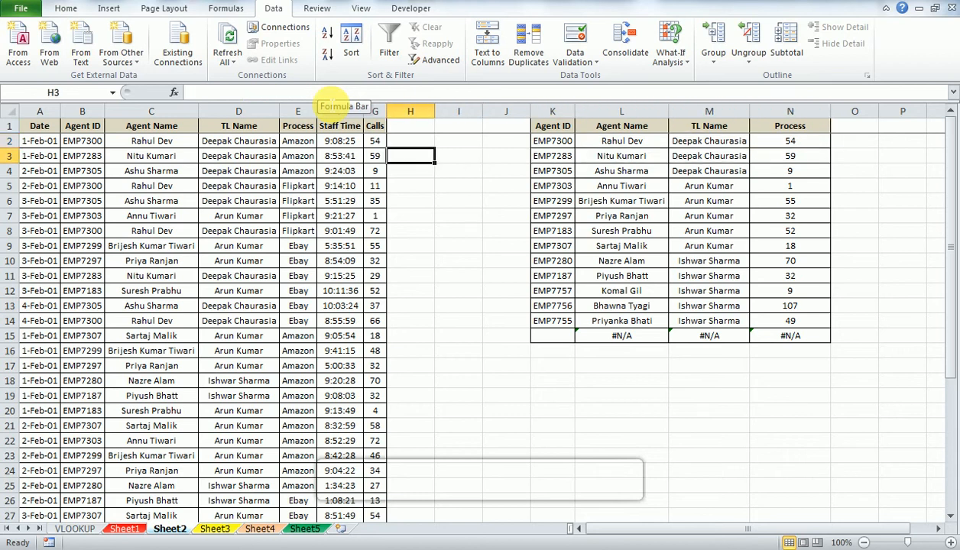
pyautogui.press('Right')
pyautogui.press('Right')
pyautogui.press('Right')
pyautogui.press('Right')
pyautogui.press('Left')
pyautogui.press('Left')
pyautogui.press('Left')
pyautogui.write('101')
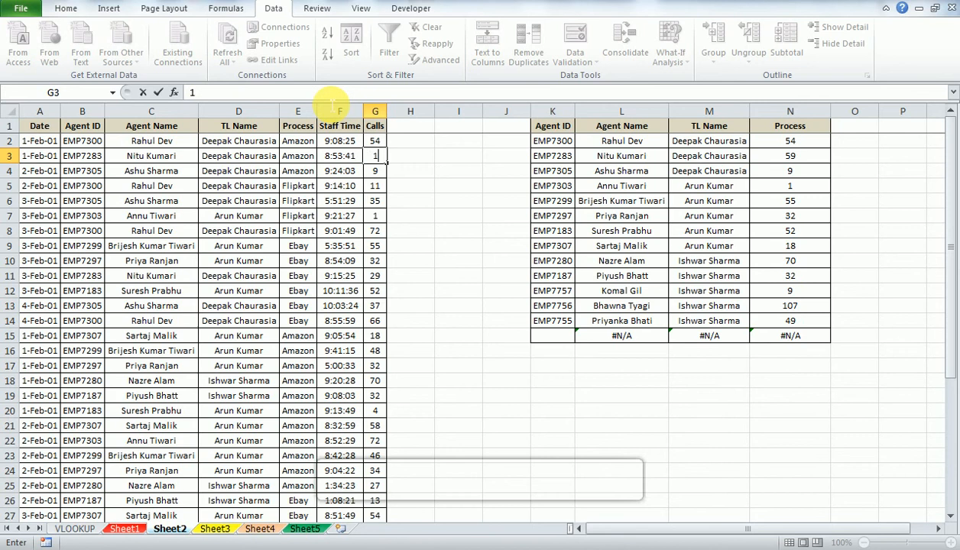
pyautogui.press('Return')
# Step: Check the lookup result in N3 against the changed Calls value
pyautogui.press('Up')
pyautogui.press('Right')
pyautogui.press('Right')
pyautogui.press('Right')
pyautogui.press('Right')
pyautogui.press('Right')
pyautogui.press('Right')
pyautogui.press('Right')
pyautogui.press('Right')
pyautogui.press('Left')
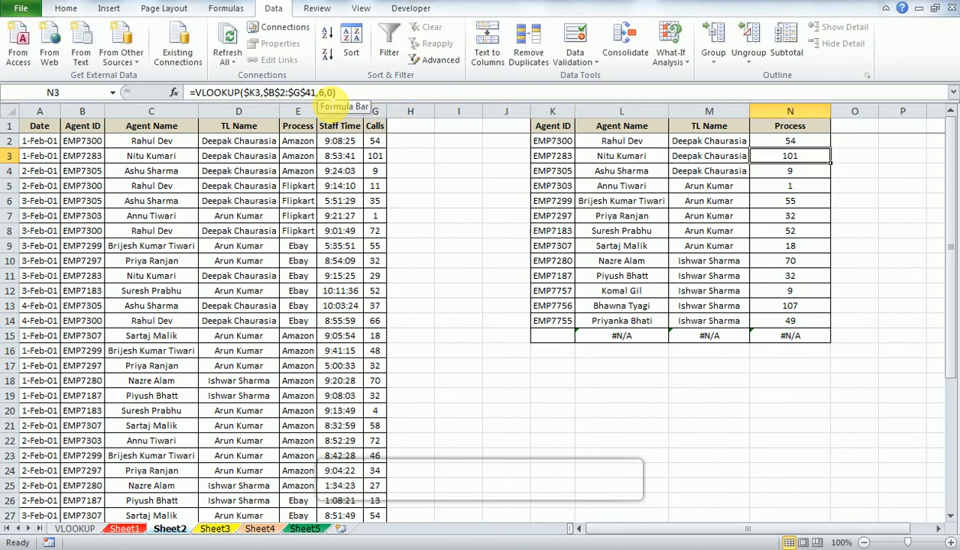
# Step: Inspect the VLOOKUP formulas cell by cell below N3, ending at the TL Name result in M9
pyautogui.press('Return')
pyautogui.press('F2')
pyautogui.press('Return')
pyautogui.press('F2')
pyautogui.press('Return')
pyautogui.press('F2')
pyautogui.press('Escape')
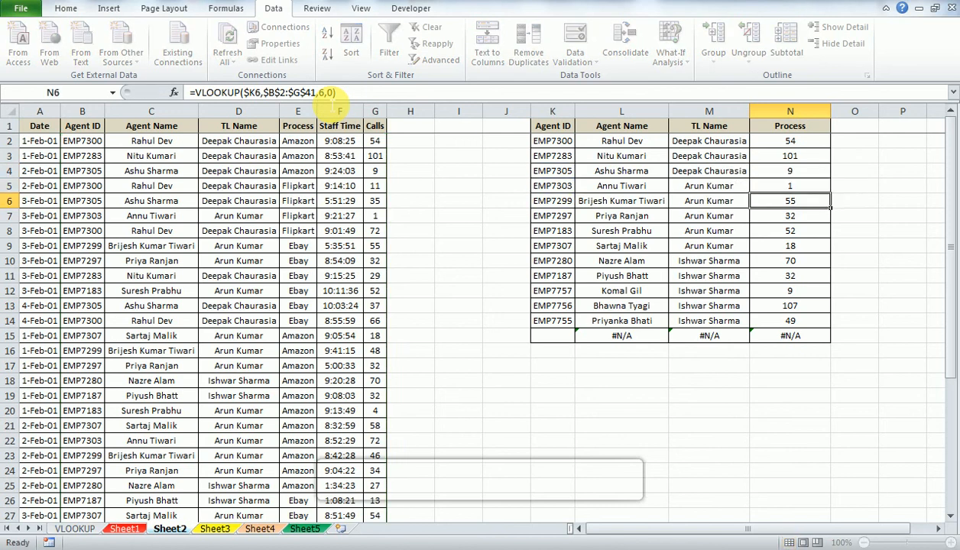
pyautogui.press('Return')
pyautogui.press('F2')
pyautogui.press('Return')
pyautogui.press('F2')
pyautogui.press('Return')
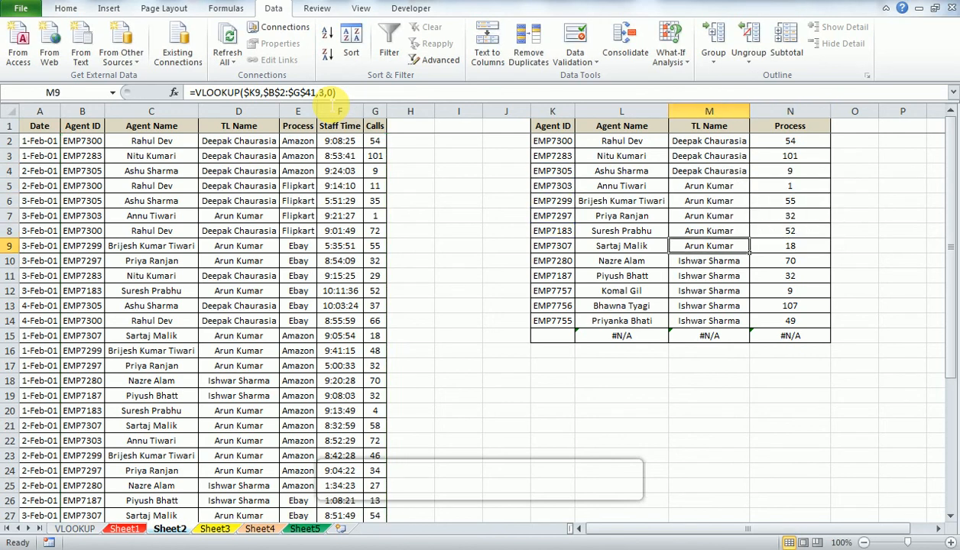
# Step: Inspect the VLOOKUP formulas across row 9, from Agent Name in L9 through the Process column in N9
pyautogui.press('F2')
pyautogui.press('Escape')
pyautogui.press('Left')
pyautogui.press('Left')
pyautogui.press('Left')
pyautogui.press('Right')
pyautogui.press('F2')
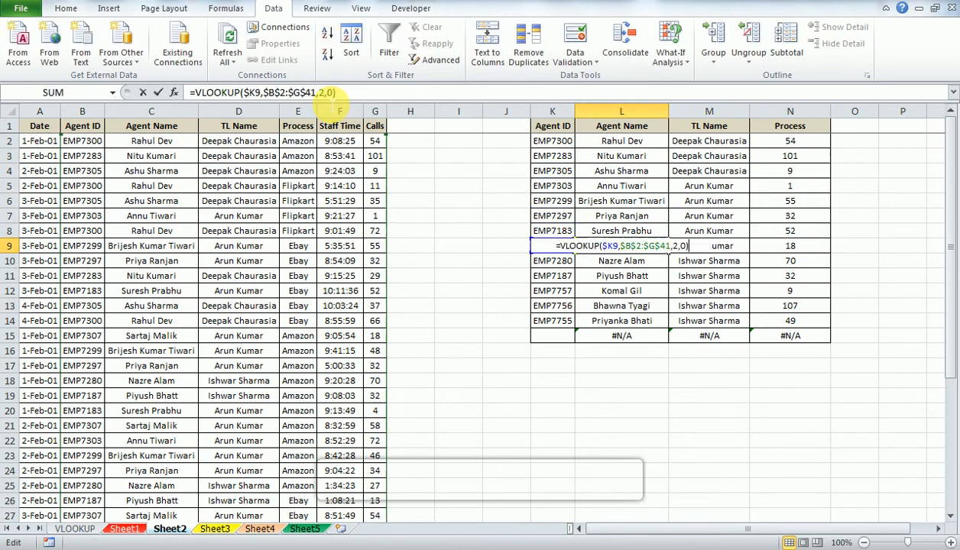
pyautogui.press('Tab')
pyautogui.press('F2')
pyautogui.press('Tab')
pyautogui.press('F2')
# Step: Inspect the VLOOKUP formulas down the Process column to row 15, ending at the Agent Name formula in L15
pyautogui.press('Return')
pyautogui.press('F2')
pyautogui.press('Return')
pyautogui.press('F2')
pyautogui.press('Return')
pyautogui.press('Down')
pyautogui.press('Down')
pyautogui.press('F2')
pyautogui.press('Return')
pyautogui.press('F2')
pyautogui.press('Escape')
pyautogui.press('F2')
pyautogui.press('Escape')
pyautogui.press('Left')
pyautogui.press('Left')
pyautogui.press('Left')
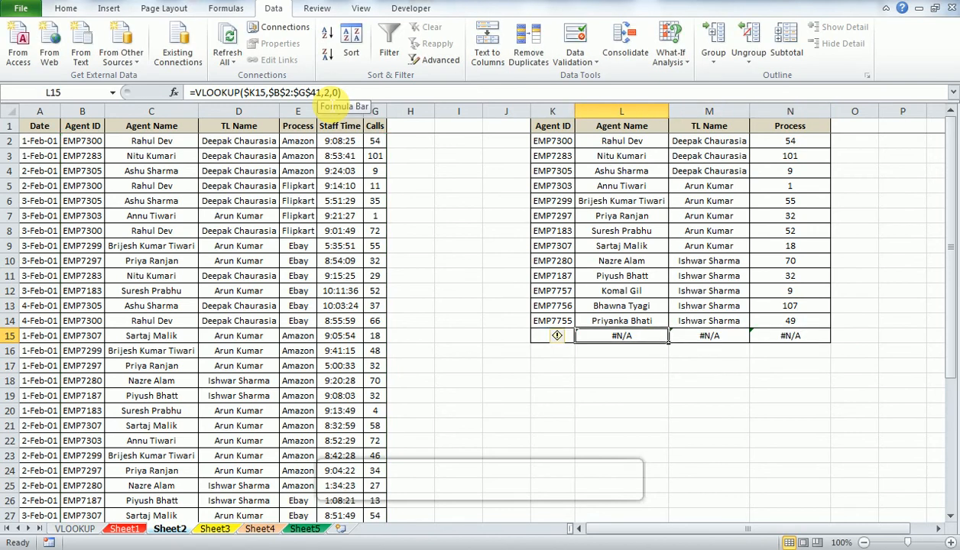
pyautogui.press('Left')
pyautogui.press('Left')
pyautogui.press('Left')
pyautogui.press('Left')
pyautogui.press('Left')
pyautogui.press('Left')
pyautogui.press('Left')
pyautogui.press('Left')
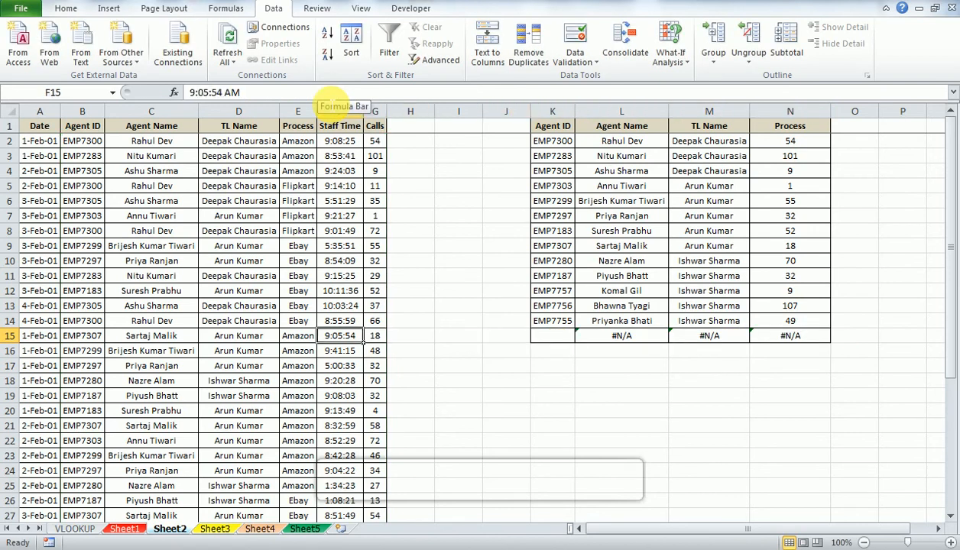
pyautogui.press('Right')
pyautogui.press('Right')
pyautogui.press('Right')
pyautogui.press('Right')
pyautogui.press('Right')
pyautogui.press('Right')
pyautogui.press('Right')
pyautogui.press('Right')
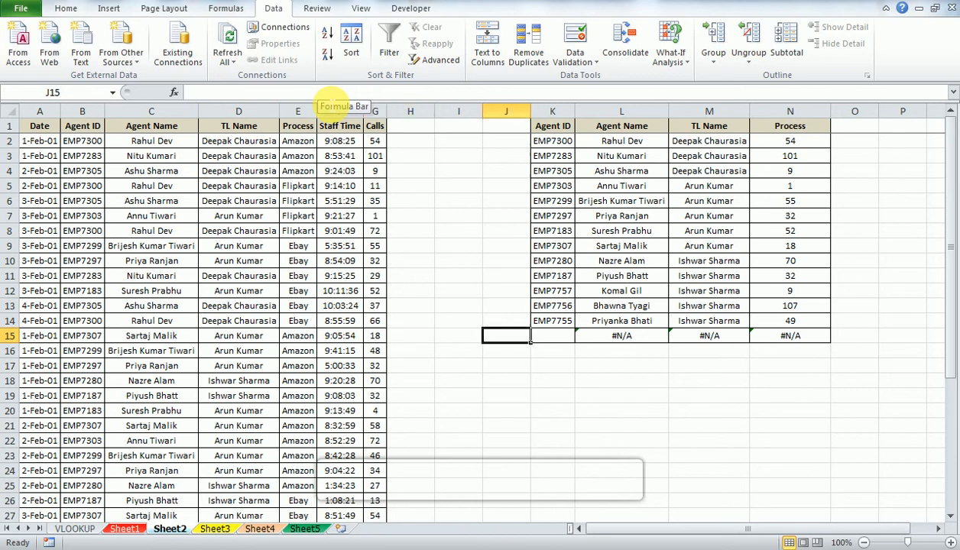
# Step: Replace the Agent ID in B15 of the source data with 111
pyautogui.press('Left')
pyautogui.press('Left')
pyautogui.press('Left')
pyautogui.press('Left')
pyautogui.press('Left')
pyautogui.press('Left')
pyautogui.press('Left')
pyautogui.press('Left')
pyautogui.press('Left')
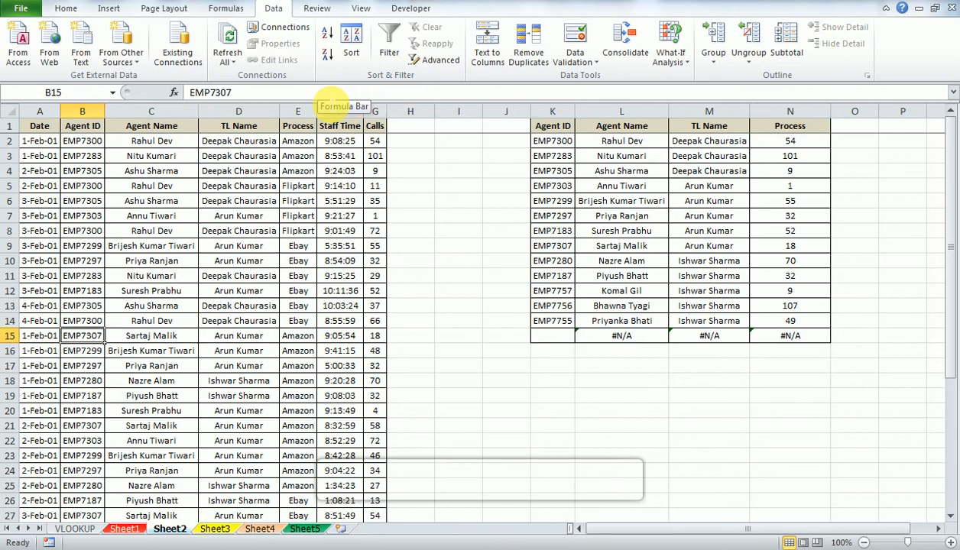
pyautogui.write('AC')
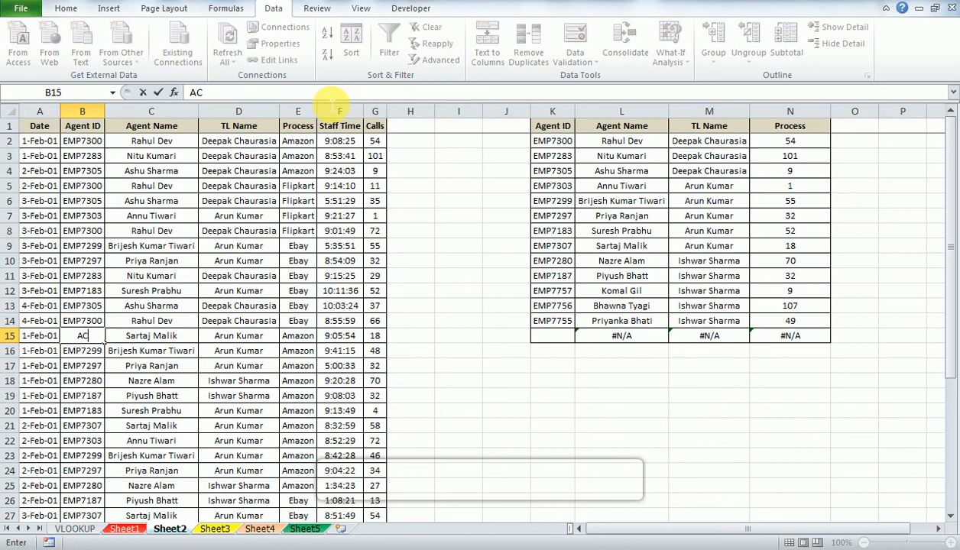
pyautogui.write('111')
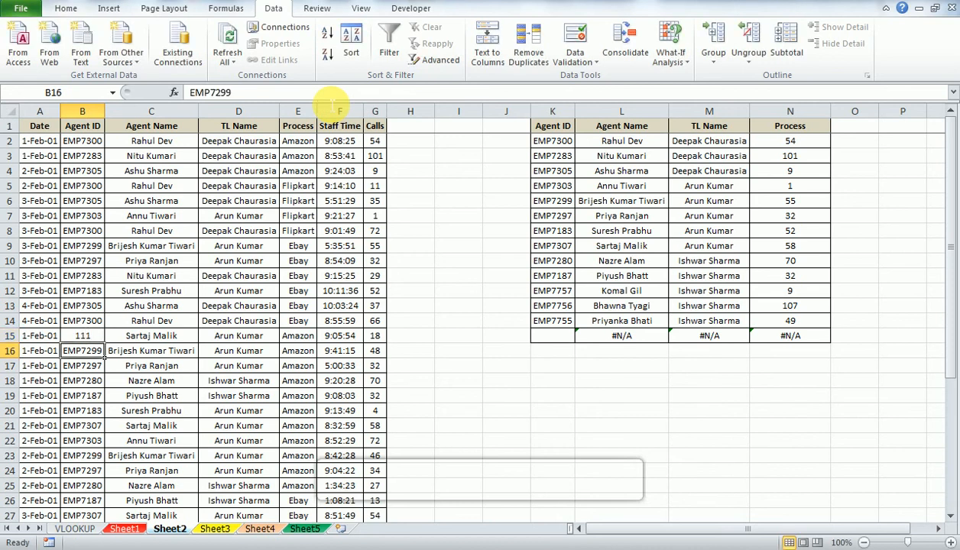
# Step: Go to the blank Agent ID cell K15 and select column K to review the lookup table's unique IDs
pyautogui.press('Right')
pyautogui.press('Right')
pyautogui.press('Right')
pyautogui.press('Right')
pyautogui.press('Right')
pyautogui.press('Right')
pyautogui.press('Right')
pyautogui.press('Right')
pyautogui.press('Right')
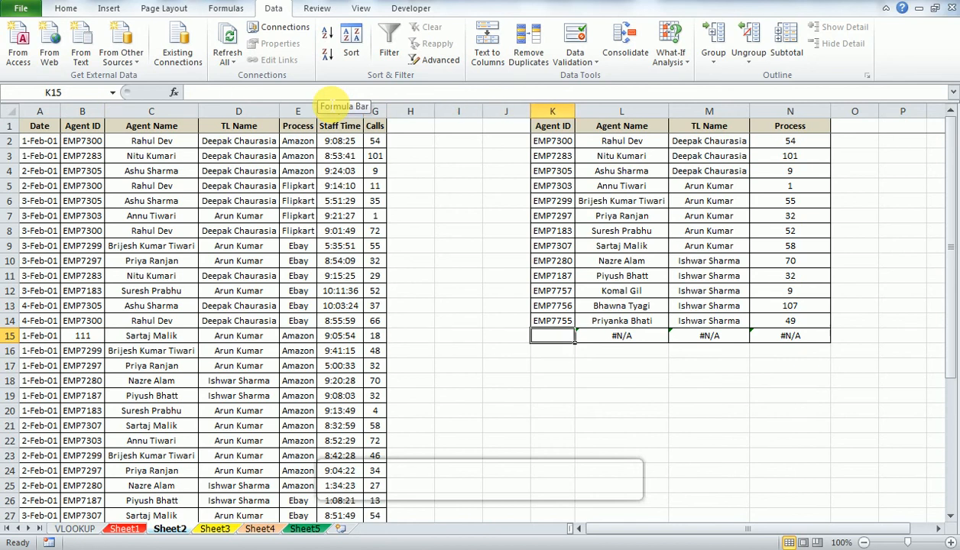
pyautogui.press('Up')
pyautogui.press('Up')
pyautogui.press('Down')
pyautogui.hotkey('ctrl', 'space')
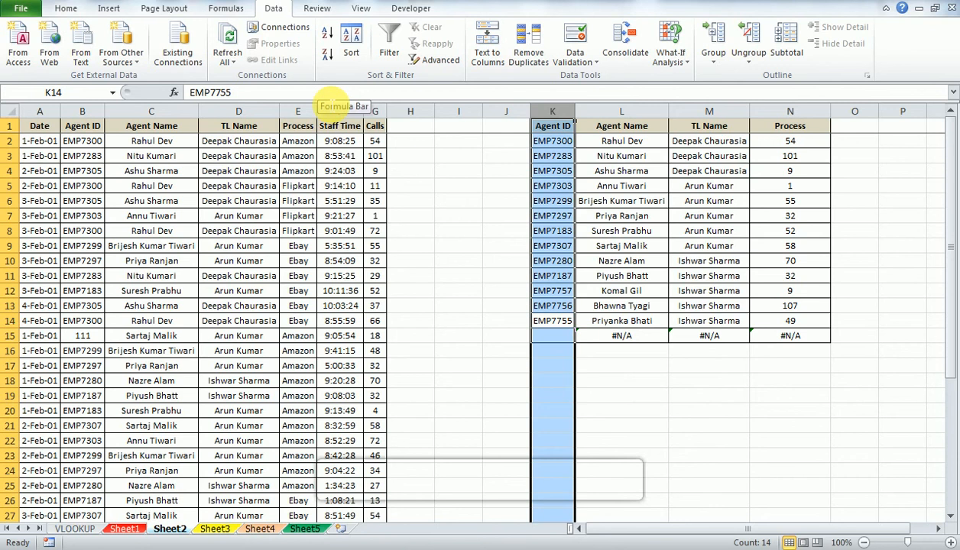
pyautogui.press('Up')
pyautogui.press('Down')
pyautogui.press('Left')
pyautogui.press('Left')
pyautogui.press('Right')
pyautogui.press('Right')
pyautogui.press('Right')
pyautogui.press('Left')
pyautogui.press('Down')
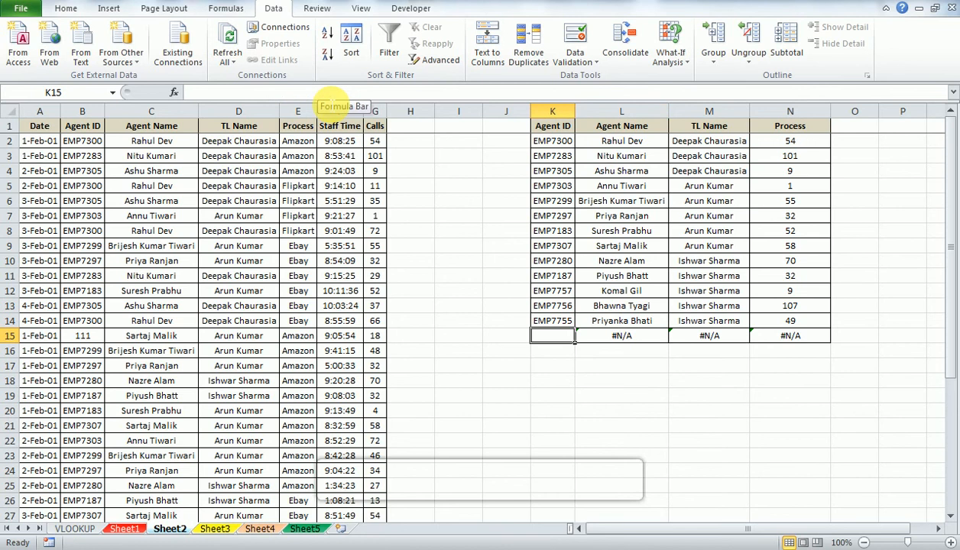
# Step: Examine the Agent Name lookups in L13 and L14 and the ID list in K2:K13, ending at K15
pyautogui.press('Up')
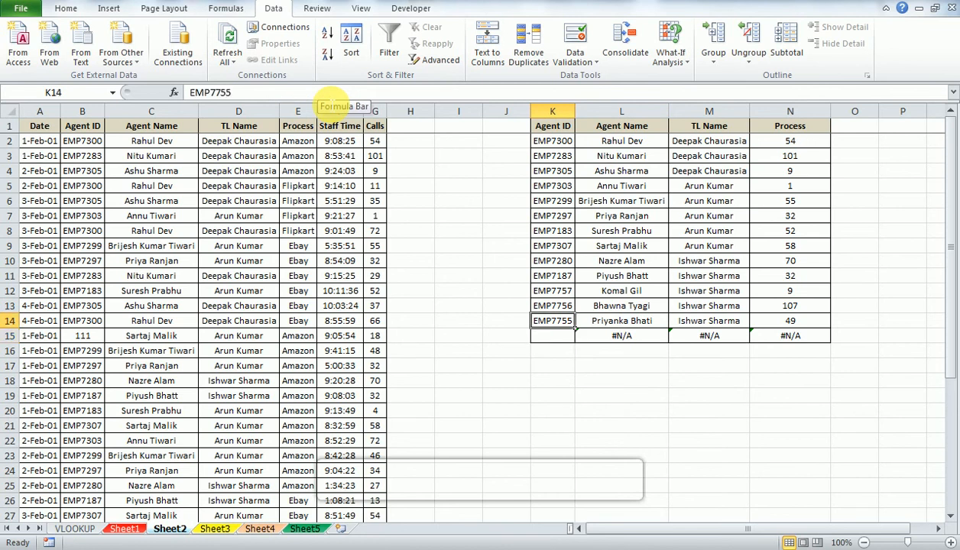
pyautogui.press('Up')
pyautogui.press('Right')
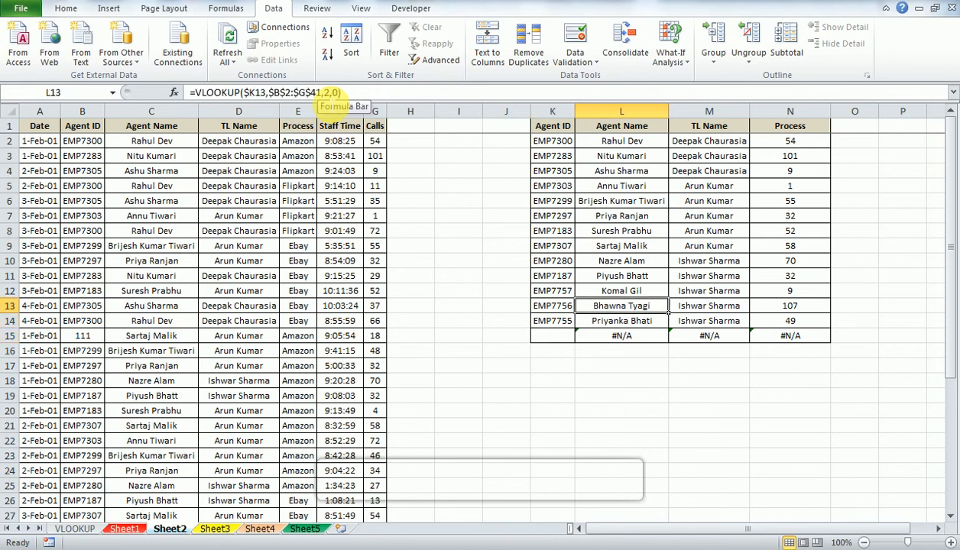
pyautogui.hotkey('shift', 'Left')
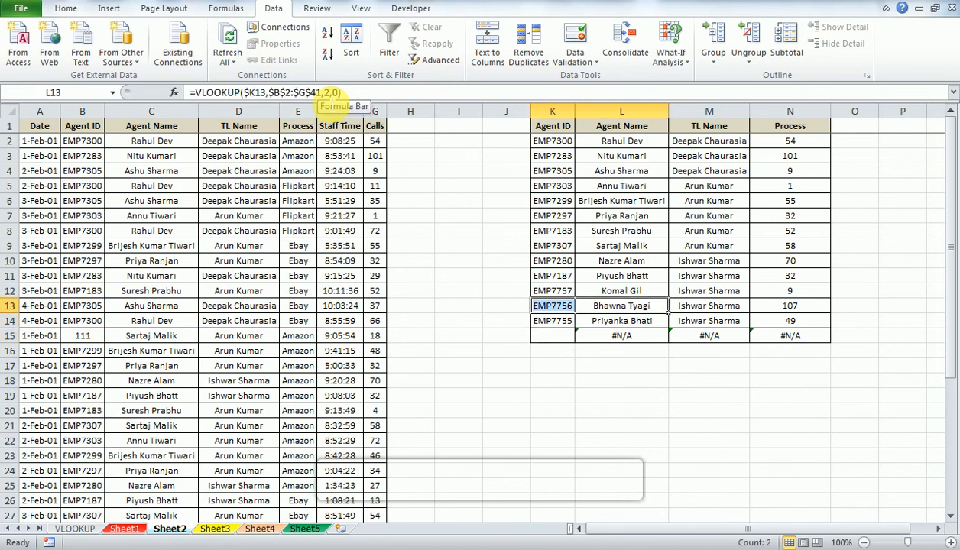
pyautogui.press('Left')
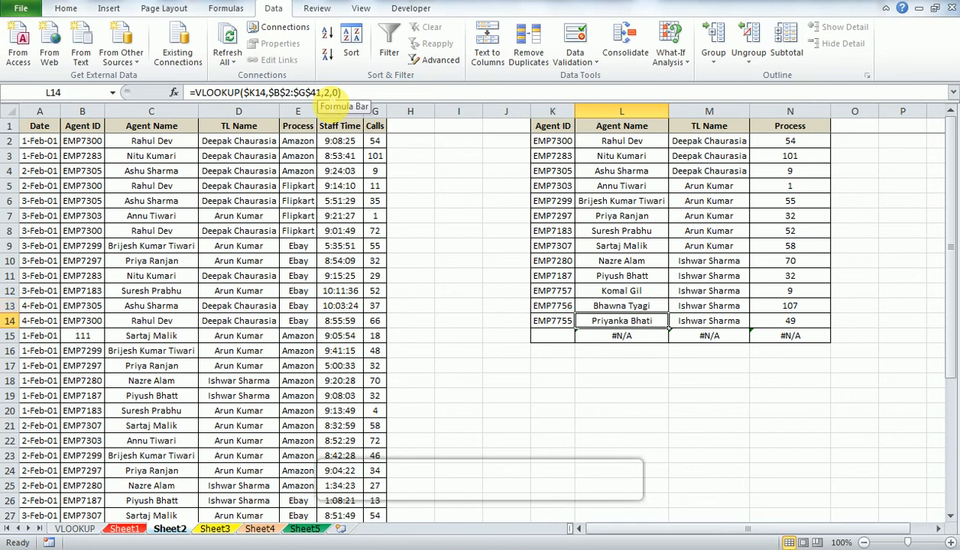
pyautogui.hotkey('ctrl', 'shift', 'Up')
pyautogui.hotkey('shift', 'Down')
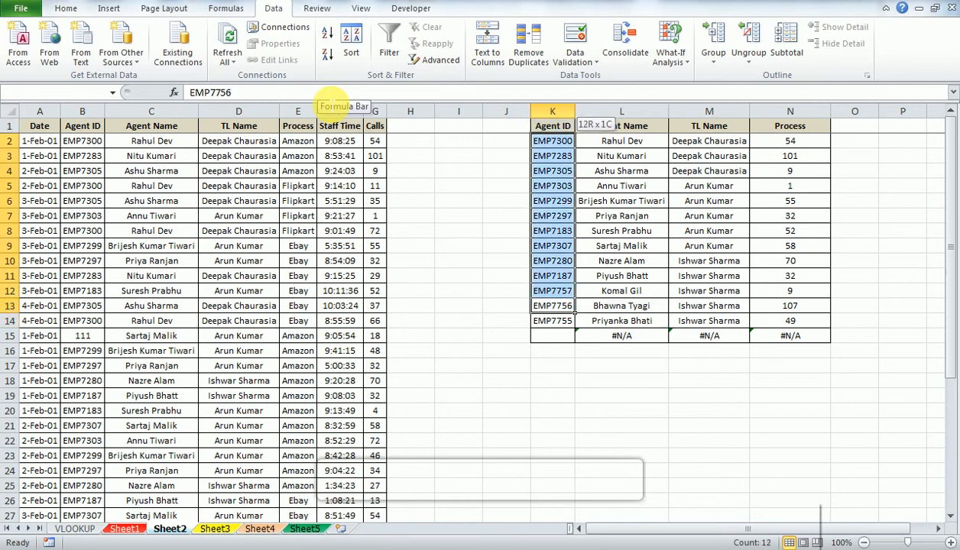
pyautogui.press('Down')
pyautogui.press('Down')
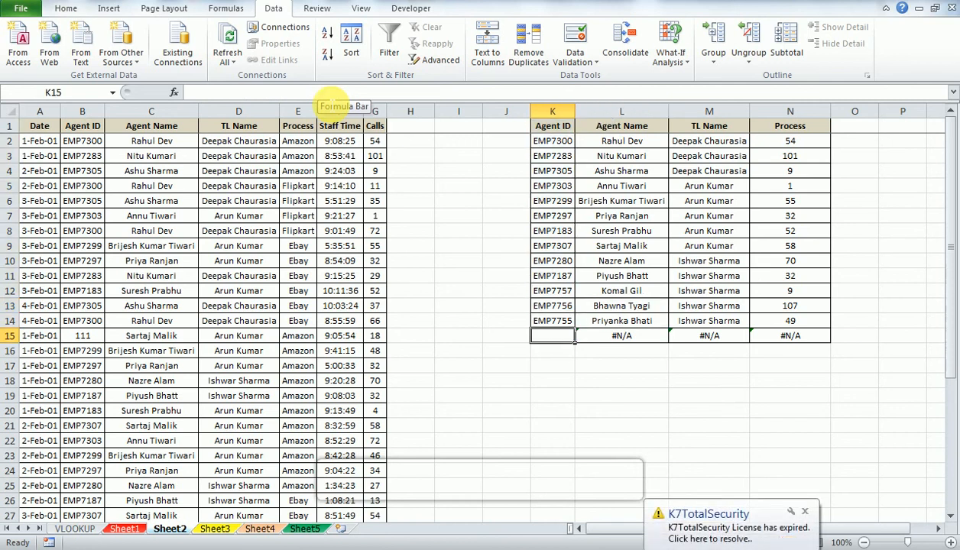
# Step: Enter 111 as the agent ID in K15 of the lookup table
pyautogui.write('111')
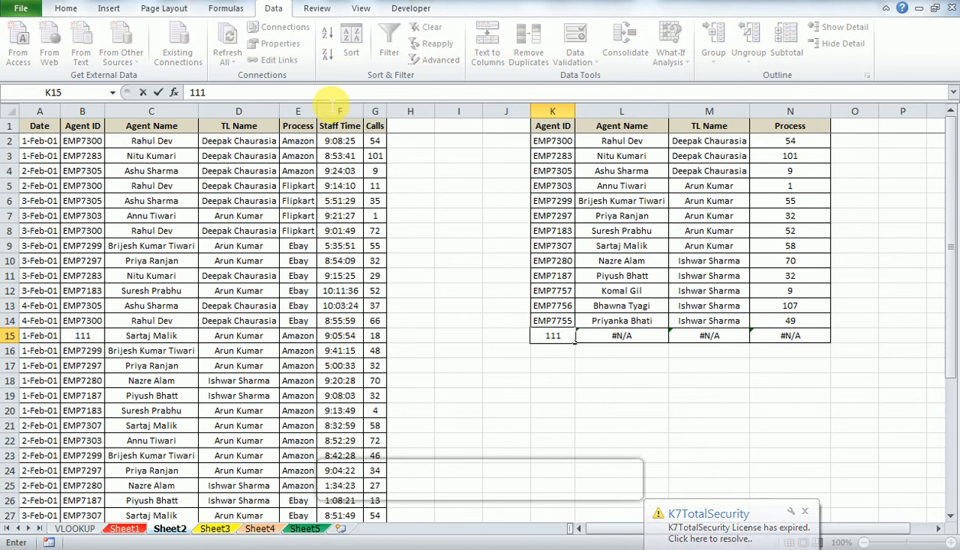
pyautogui.press('Return')
pyautogui.press('Up')
pyautogui.press('Right')
# Step: Compare row 15 of the source table with the values looked up in L15:N15 for agent ID 111
pyautogui.press('Left')
pyautogui.press('Left')
pyautogui.press('Left')
pyautogui.press('Left')
pyautogui.press('Left')
pyautogui.press('Left')
pyautogui.press('Left')
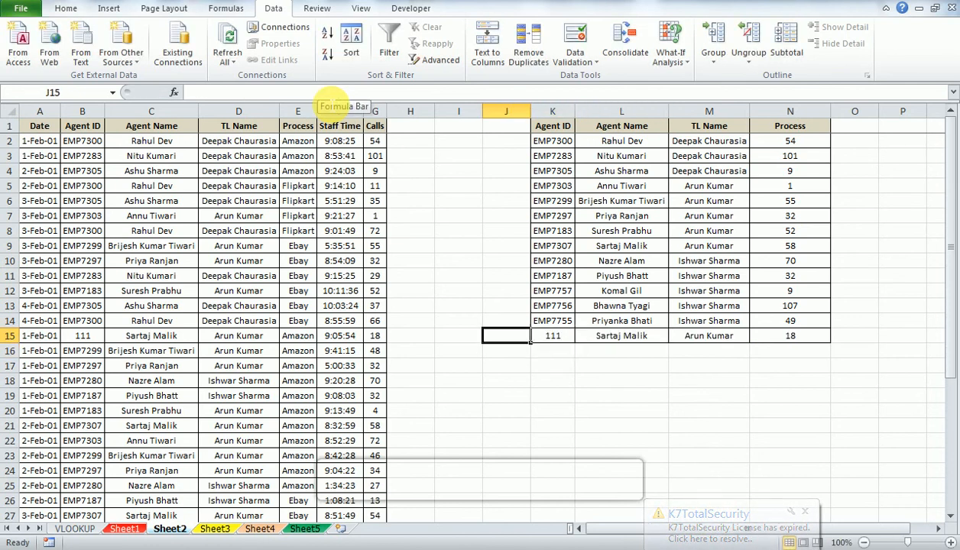
pyautogui.press('Left')
pyautogui.press('Left')
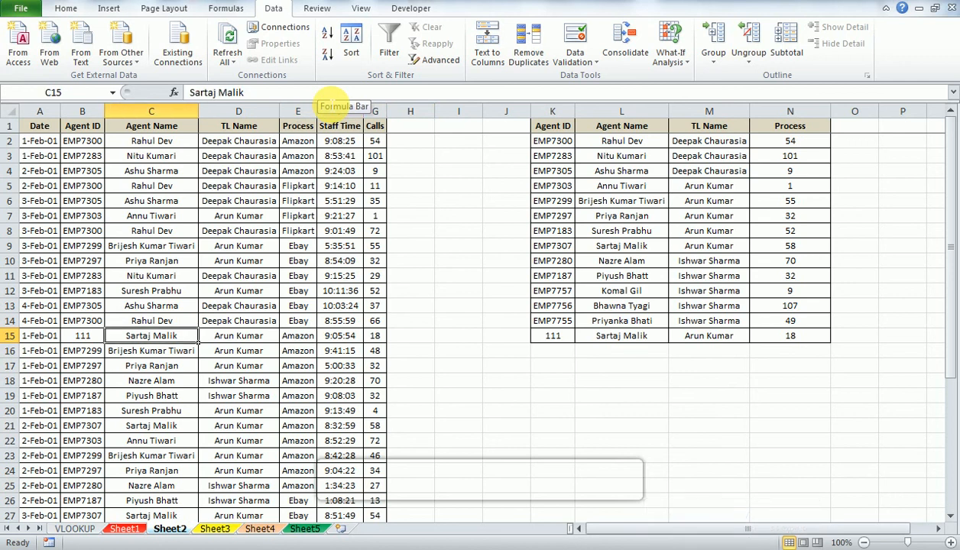
pyautogui.hotkey('ctrl', 'shift', 'Right')
pyautogui.press('Right')
pyautogui.press('Right')
pyautogui.press('Right')
pyautogui.press('Right')
pyautogui.press('Right')
pyautogui.press('Right')
pyautogui.press('Right')
pyautogui.press('Right')
pyautogui.press('Right')
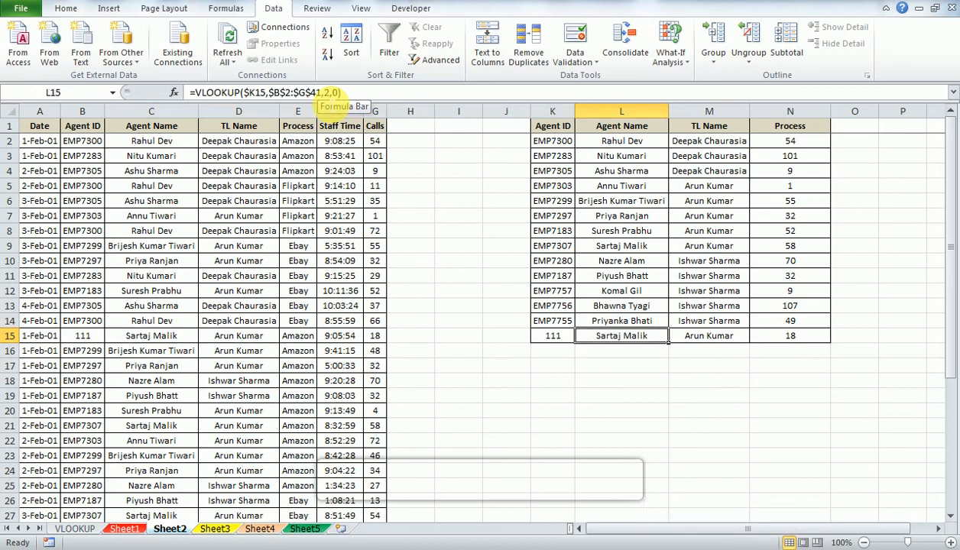
pyautogui.hotkey('ctrl', 'shift', 'Right')
pyautogui.press('Left')
pyautogui.press('Left')
pyautogui.press('Left')
pyautogui.press('Left')
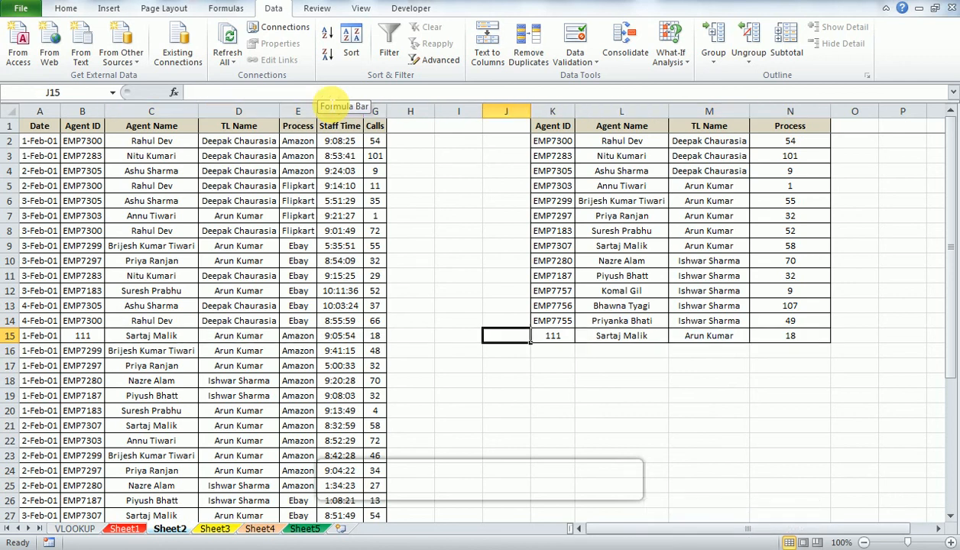
pyautogui.press('Left')
pyautogui.press('Left')
pyautogui.press('Left')
pyautogui.press('Left')
pyautogui.press('Left')
pyautogui.press('Left')
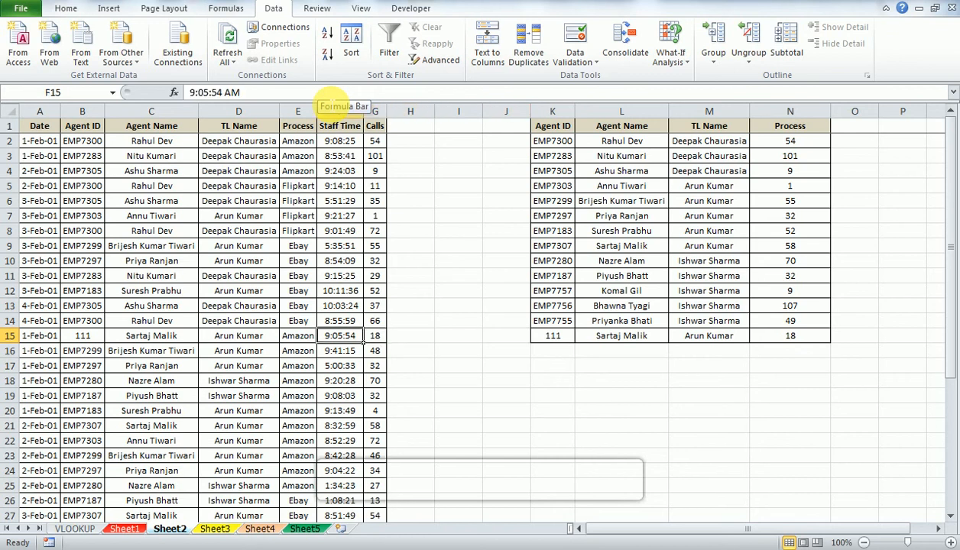
# Step: Inspect the VLOOKUP formulas in L15, M15 and N15 one after another
pyautogui.press('Right')
pyautogui.press('Right')
pyautogui.press('Right')
pyautogui.press('Right')
pyautogui.press('Right')
pyautogui.press('Right')
pyautogui.press('Right')
pyautogui.press('Right')
pyautogui.press('Right')
pyautogui.press('Right')
pyautogui.press('F2')
pyautogui.press('Tab')
pyautogui.press('F2')
pyautogui.press('Tab')
pyautogui.press('F2')
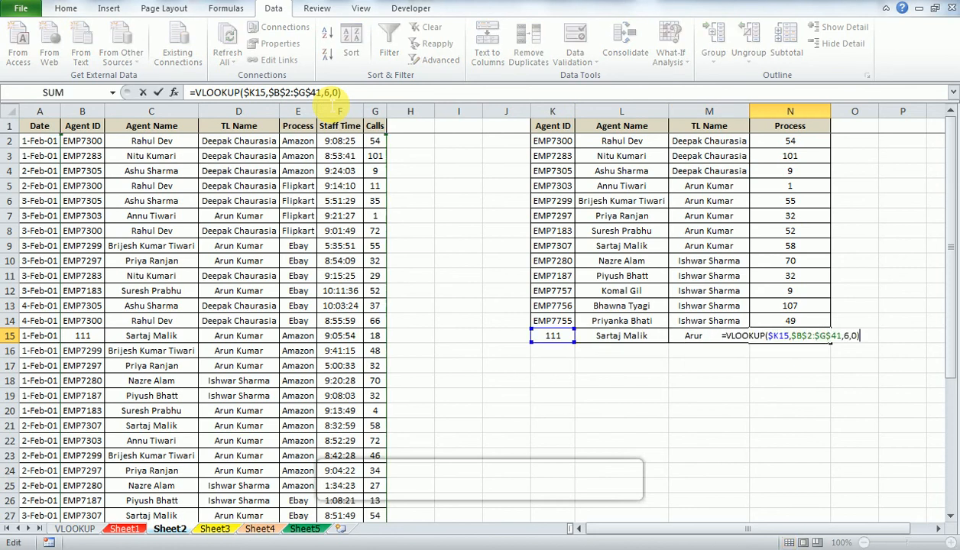
# Step: Fill the contents of K15:N15 down through row 20
pyautogui.hotkey('shift', 'Tab')
pyautogui.hotkey('shift', 'Tab')
pyautogui.hotkey('shift', 'Tab')
pyautogui.hotkey('shift', 'Right')
pyautogui.hotkey('shift', 'Right')
pyautogui.hotkey('shift', 'Right')
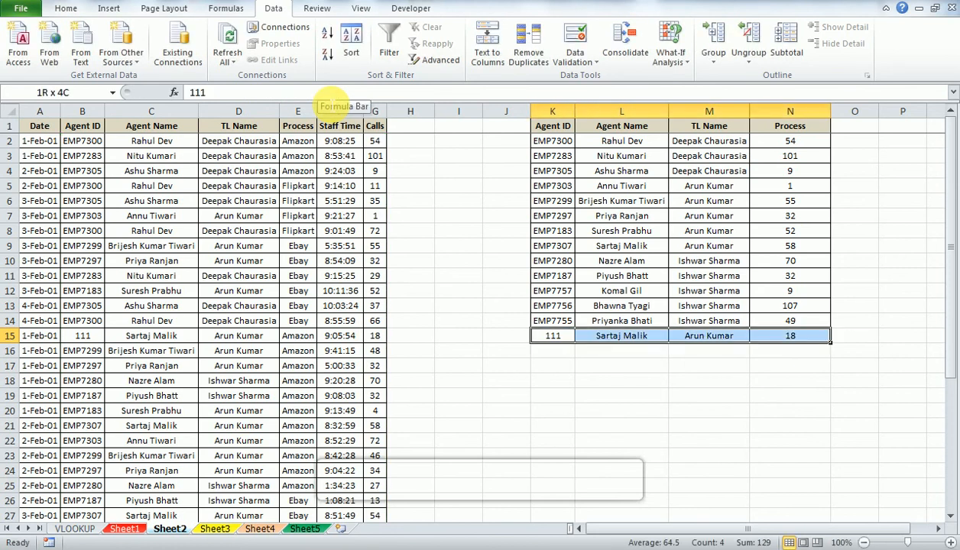
pyautogui.hotkey('shift', 'Down')
pyautogui.hotkey('shift', 'Down')
pyautogui.hotkey('shift', 'Down')
pyautogui.hotkey('shift', 'Down')
pyautogui.hotkey('shift', 'Down')
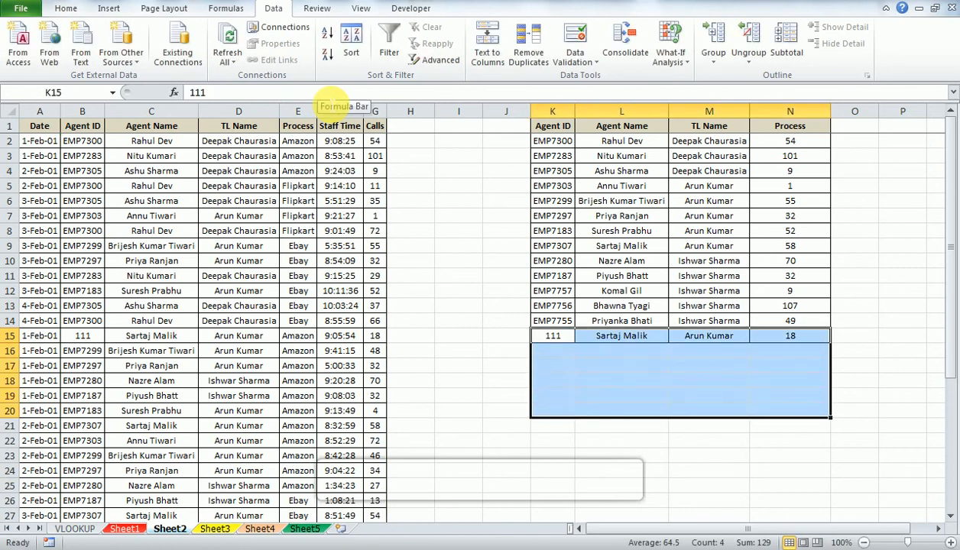
pyautogui.hotkey('ctrl', 'd')
# Step: Clear the copied agent IDs in K16:K20, keeping the formulas beside them
pyautogui.press('Down')
pyautogui.hotkey('shift', 'Down')
pyautogui.hotkey('shift', 'Down')
pyautogui.hotkey('shift', 'Down')
pyautogui.hotkey('shift', 'Down')
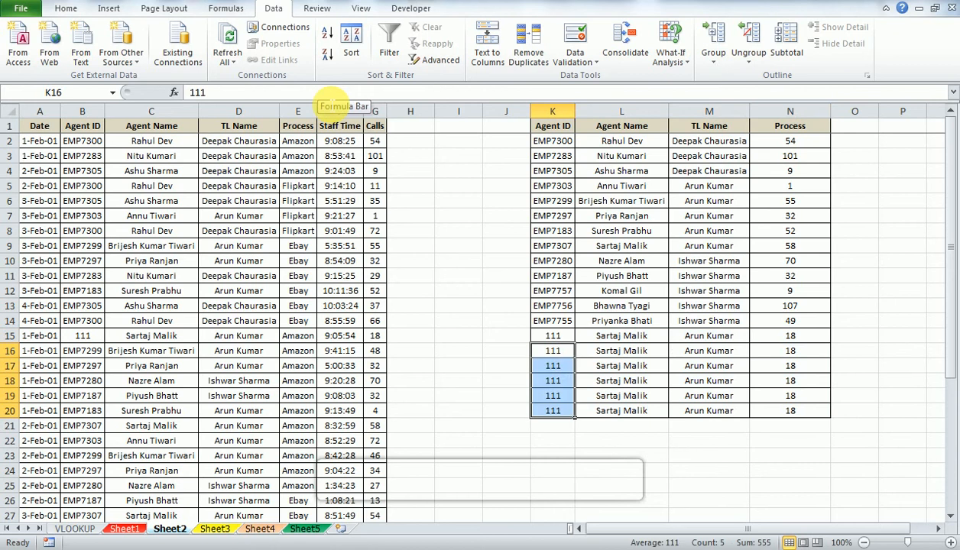
pyautogui.press('Delete')
pyautogui.press('Up')
pyautogui.press('Down')
pyautogui.press('Right')
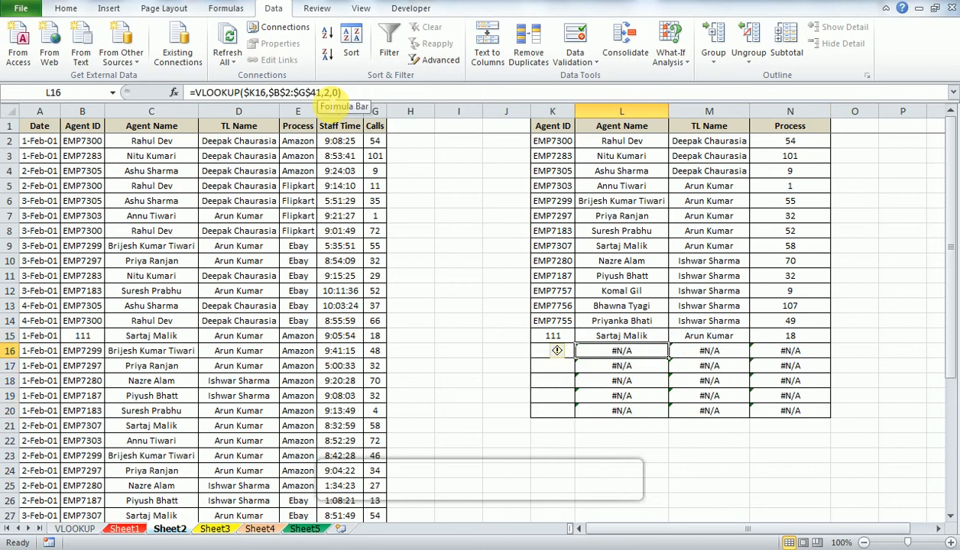
pyautogui.press('Left')
pyautogui.press('Left')
pyautogui.press('Left')
pyautogui.press('Left')
pyautogui.press('Left')
pyautogui.press('Left')
pyautogui.press('Left')
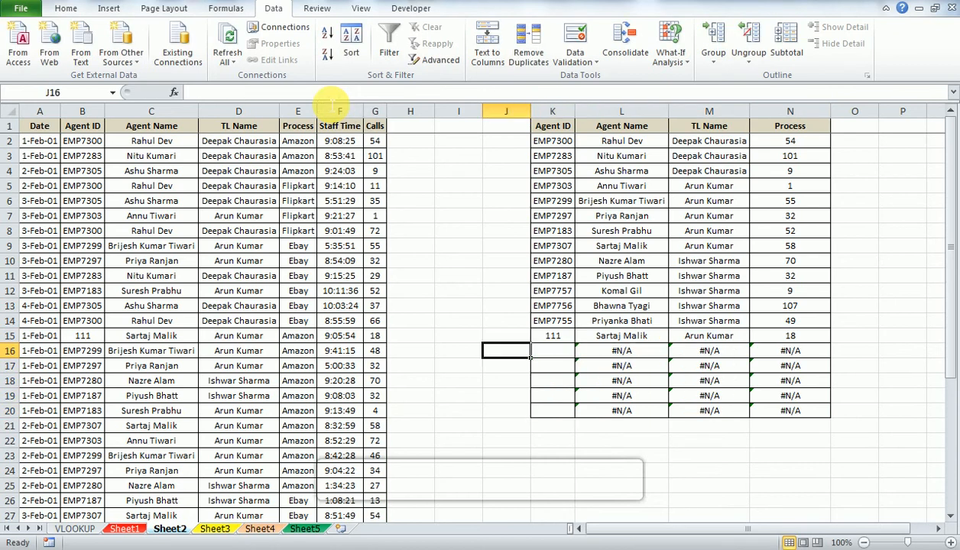
pyautogui.press('Left')
pyautogui.press('Right')
pyautogui.press('Right')
pyautogui.press('Right')
pyautogui.press('Right')
pyautogui.press('Right')
pyautogui.press('Right')
pyautogui.press('Right')
pyautogui.press('Right')
pyautogui.press('Right')
pyautogui.press('Left')
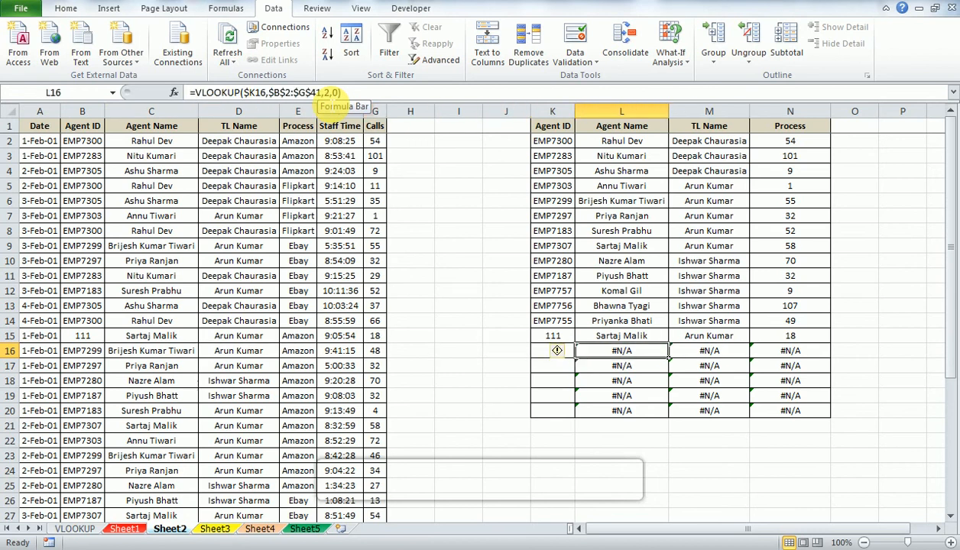
# Step: Review the VLOOKUP formulas in row 2 of the lookup table and the agent ID in K2 without changing them
pyautogui.hotkey('ctrl', 'Up')
pyautogui.press('Down')
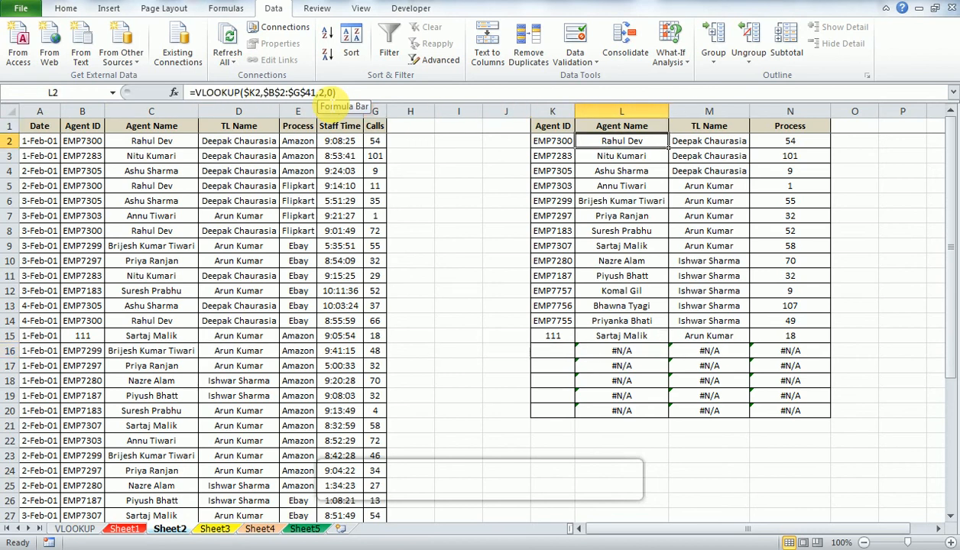
pyautogui.press('F2')
pyautogui.press('Escape')
pyautogui.press('Right')
pyautogui.press('F2')
pyautogui.press('Escape')
pyautogui.press('Right')
pyautogui.press('F2')
pyautogui.press('Escape')
pyautogui.press('F2')
pyautogui.press('Escape')
pyautogui.press('Left')
pyautogui.press('F2')
pyautogui.press('Escape')
pyautogui.press('Left')
pyautogui.press('F2')
pyautogui.press('Escape')
pyautogui.press('Left')
pyautogui.press('F2')
pyautogui.press('Escape')
pyautogui.press('Left')
pyautogui.press('Home')
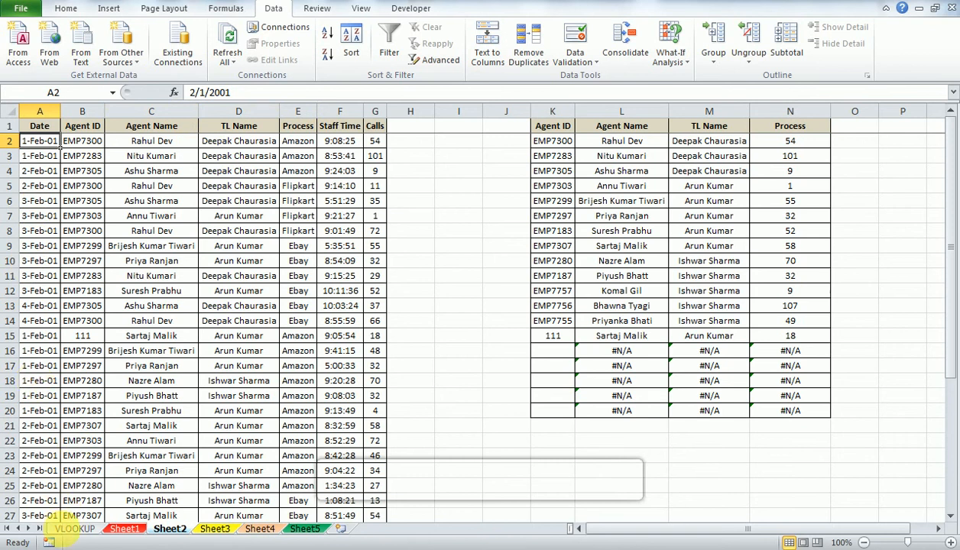
# Step: Go to the VLOOKUP sheet and review the topics Vlookup Normal, Vlookup with Freeze concept and Vlookup with Match
pyautogui.click(64, 530)
pyautogui.click(216, 310)
pyautogui.click(241, 221)
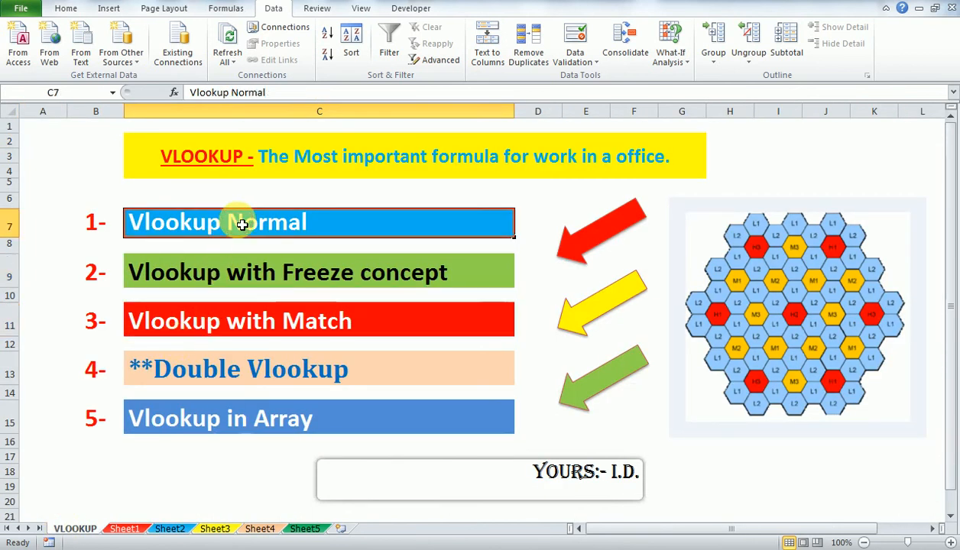
pyautogui.click(222, 267)
pyautogui.click(200, 335)
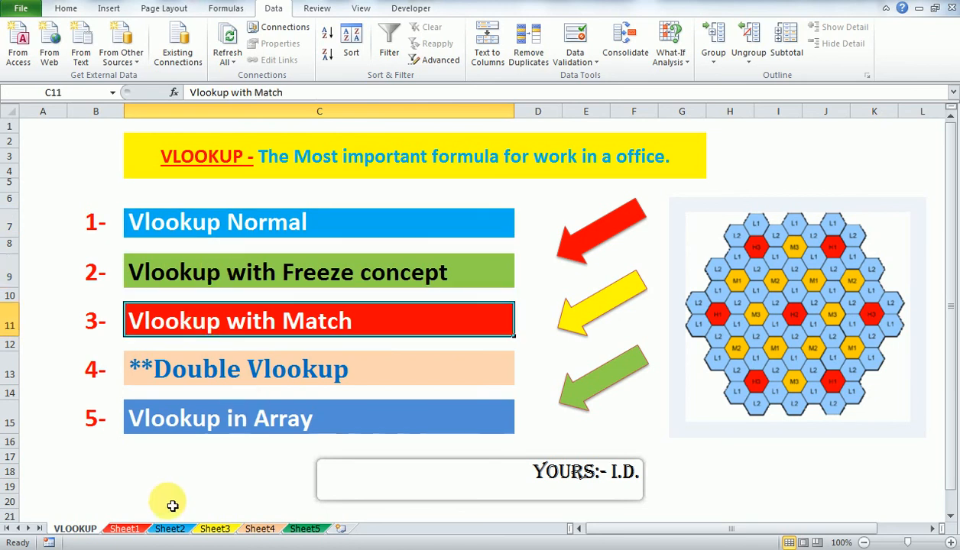
# Step: Open Sheet3 and examine the lookup table in columns K to N and the source table in columns B to G
pyautogui.click(214, 528)
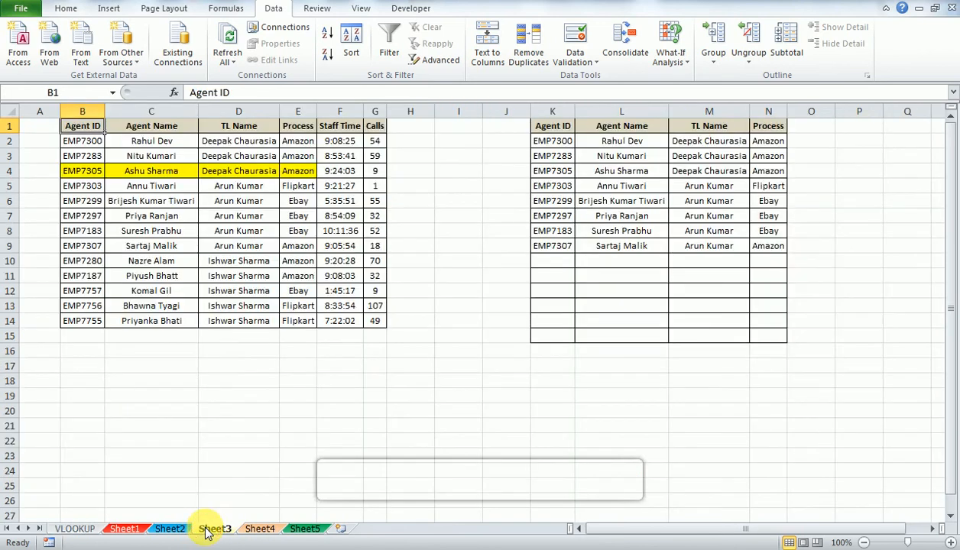
pyautogui.hotkey('ctrl', 'Right')
pyautogui.hotkey('ctrl', 'Right')
pyautogui.press('Down')
pyautogui.press('Left')
pyautogui.press('Left')
pyautogui.press('Left')
pyautogui.press('Left')
pyautogui.press('Left')
pyautogui.press('Left')
pyautogui.press('Left')
pyautogui.press('Left')
pyautogui.press('Left')
pyautogui.press('Down')
pyautogui.press('Up')
pyautogui.hotkey('ctrl', 'shift', 'Right')
pyautogui.hotkey('ctrl', 'shift', 'Down')
# Step: Clear the existing lookup formulas in L2:N9 and return to L2
pyautogui.press('Right')
pyautogui.press('Right')
pyautogui.press('Right')
pyautogui.press('Right')
pyautogui.press('Right')
pyautogui.press('Right')
pyautogui.press('Right')
pyautogui.press('Right')
pyautogui.press('Right')
pyautogui.press('Right')
pyautogui.hotkey('ctrl', 'shift', 'Right')
pyautogui.hotkey('ctrl', 'shift', 'Down')
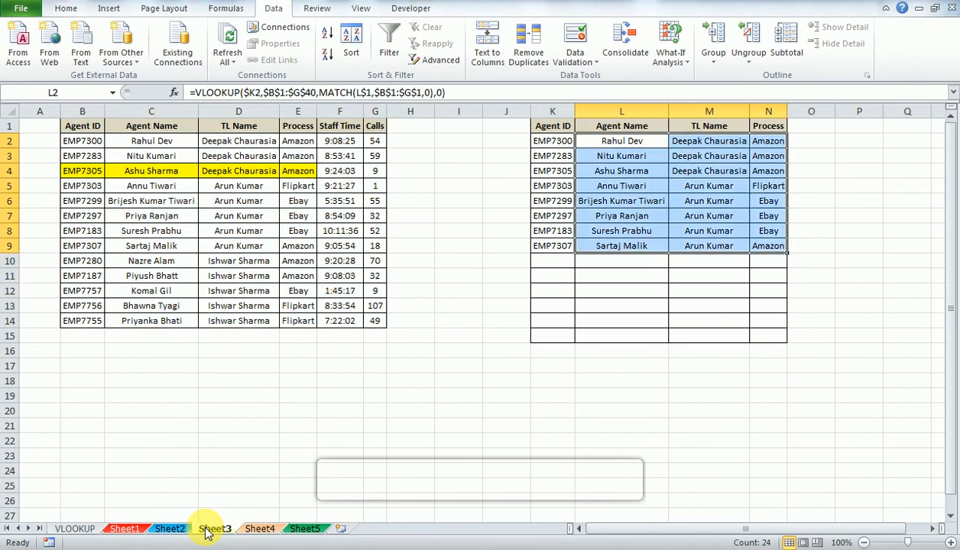
pyautogui.press('Delete')
pyautogui.press('Up')
pyautogui.press('Down')
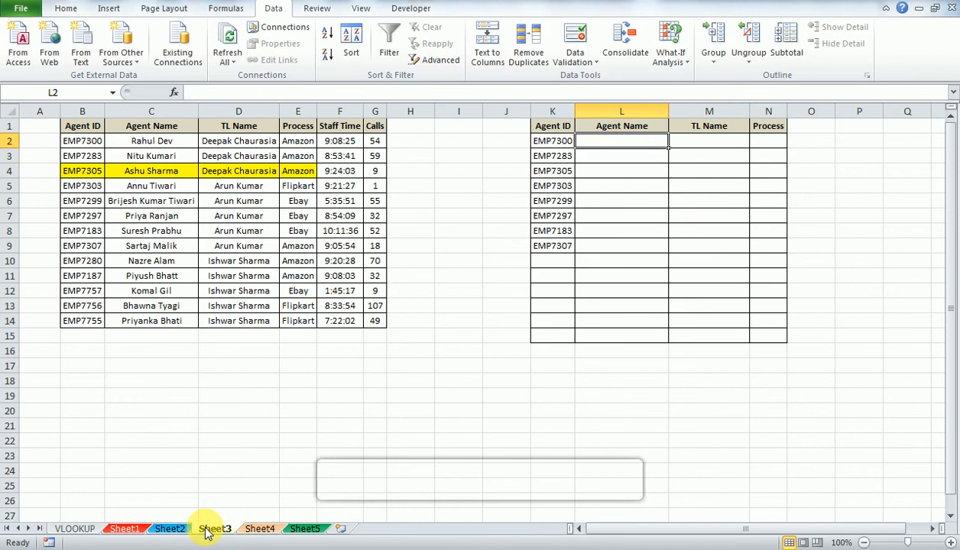
# Step: Start a VLOOKUP formula in L2 with the agent ID cell as lookup value, locking its column as $K2
pyautogui.write('=vl')
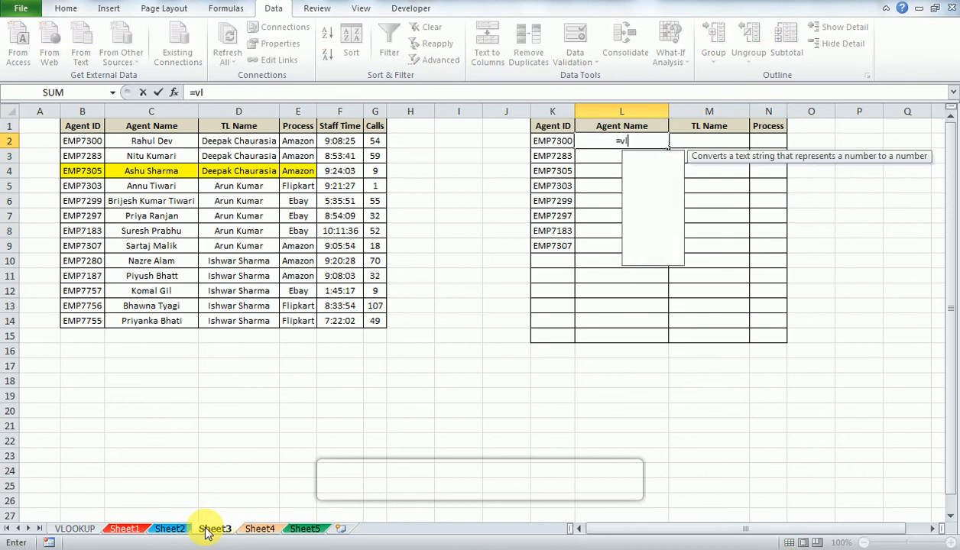
pyautogui.press('Tab')
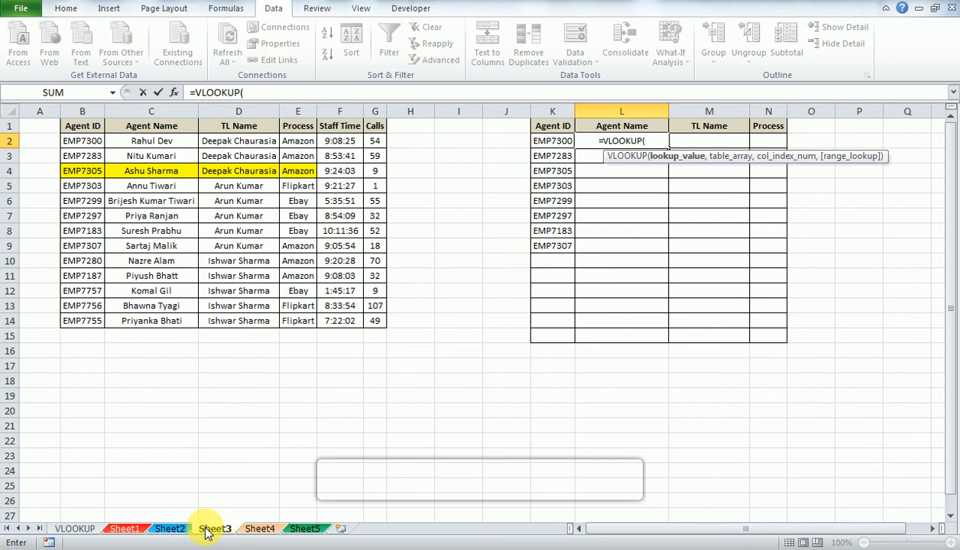
pyautogui.press('Left')
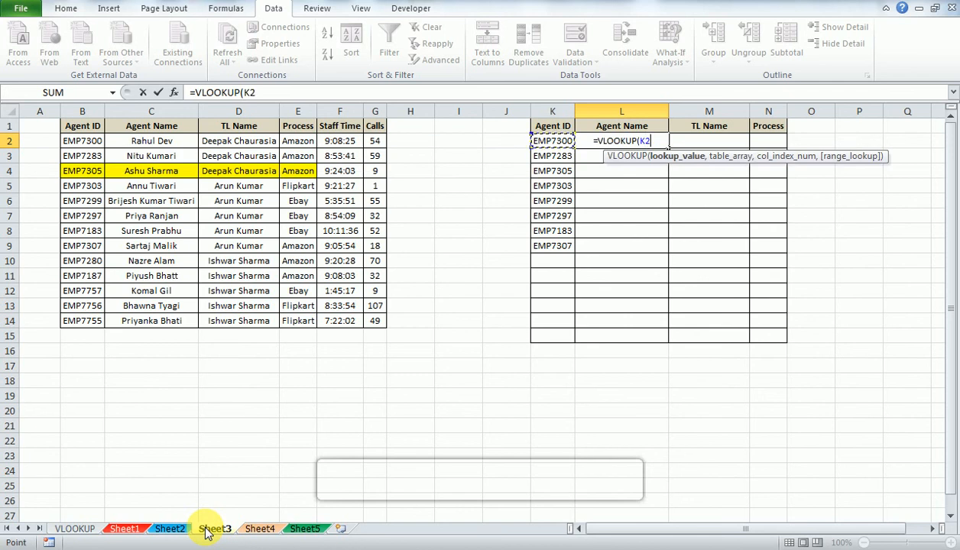
pyautogui.press('F4')
pyautogui.press('F4')
pyautogui.press('F4')
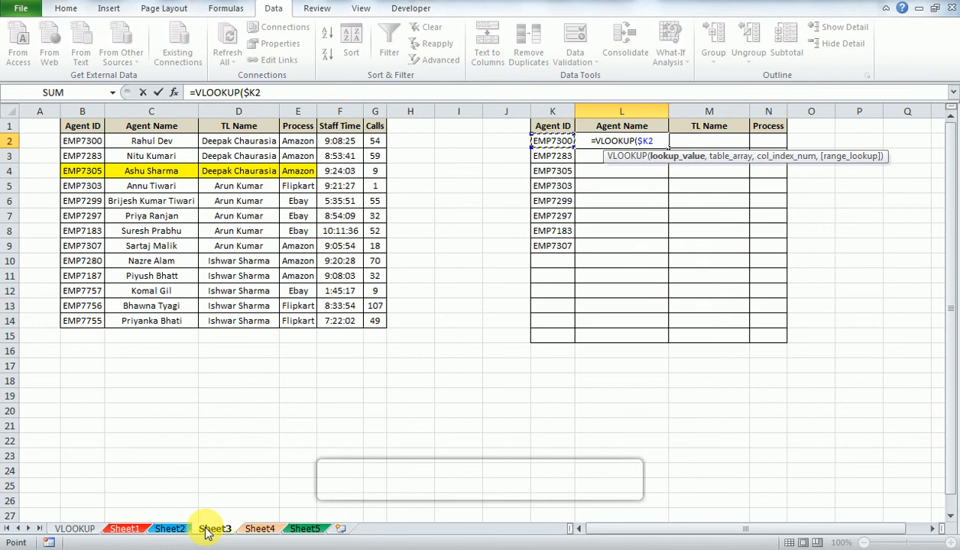
# Step: Add the source table as the VLOOKUP table array, using the absolute range $B$2:$G$14
pyautogui.write(',')
pyautogui.press('Left')
pyautogui.press('Left')
pyautogui.press('Left')
pyautogui.press('Left')
pyautogui.press('Left')
pyautogui.press('Left')
pyautogui.press('Left')
pyautogui.press('Left')
pyautogui.press('Left')
pyautogui.press('Left')
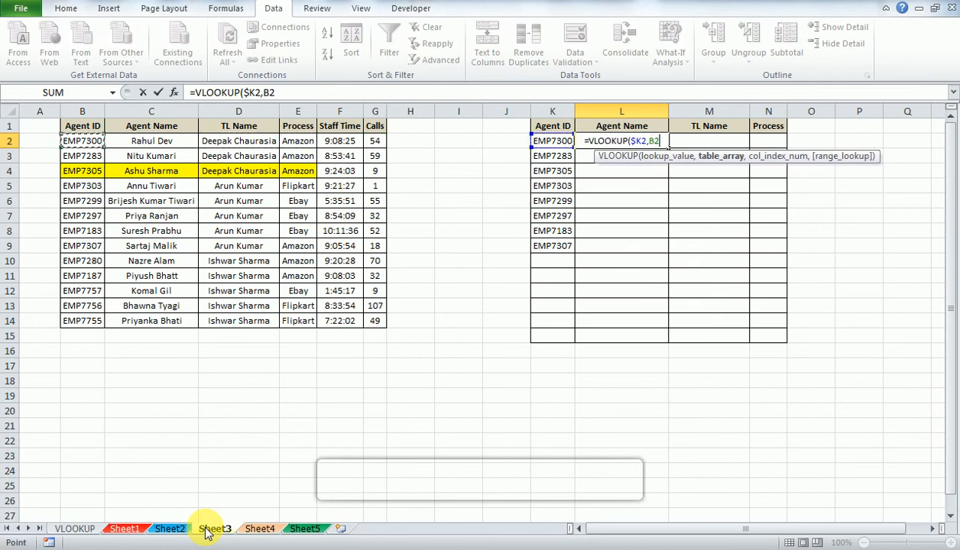
pyautogui.hotkey('ctrl', 'shift', 'Right')
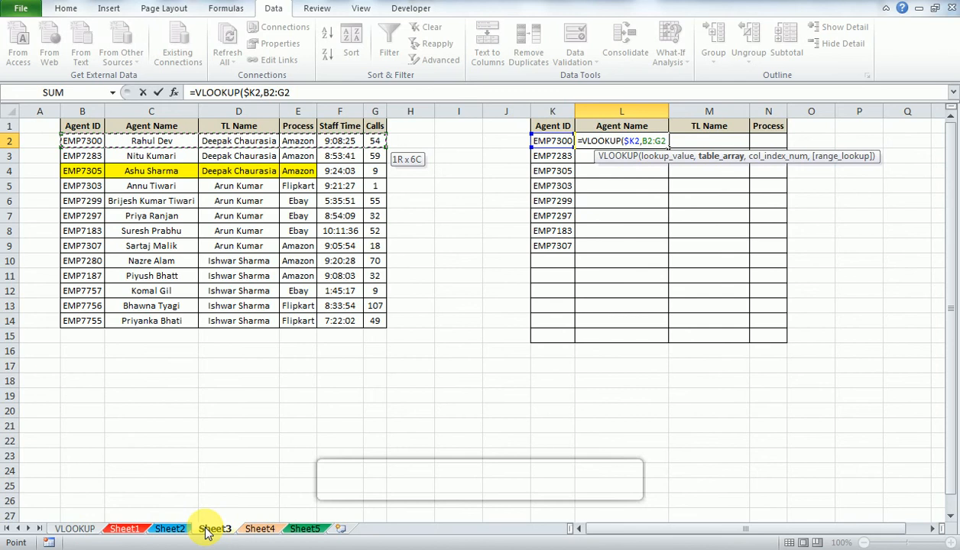
pyautogui.hotkey('ctrl', 'shift', 'Down')
pyautogui.press('F4')
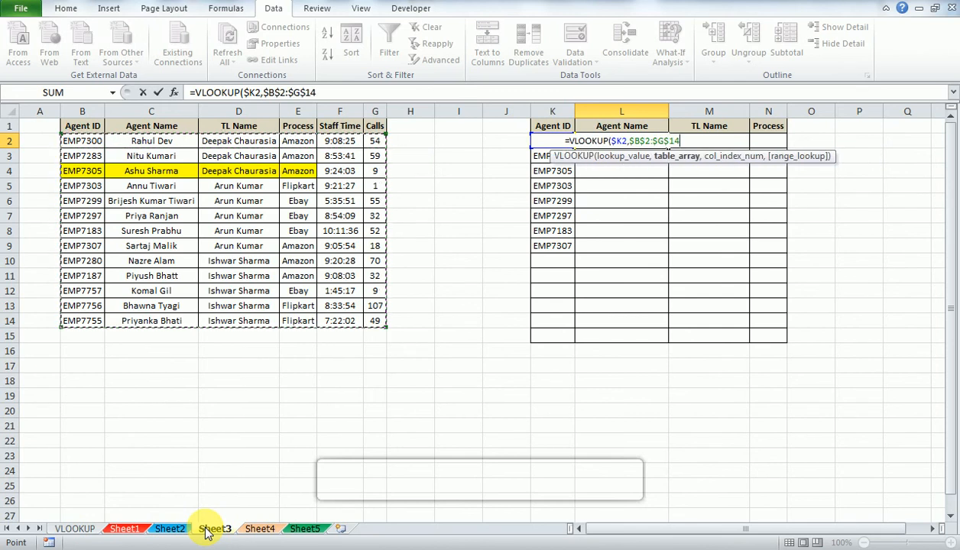
# Step: Complete the L2 formula with column index 3 and exact-match argument 0
pyautogui.write(',3,0')
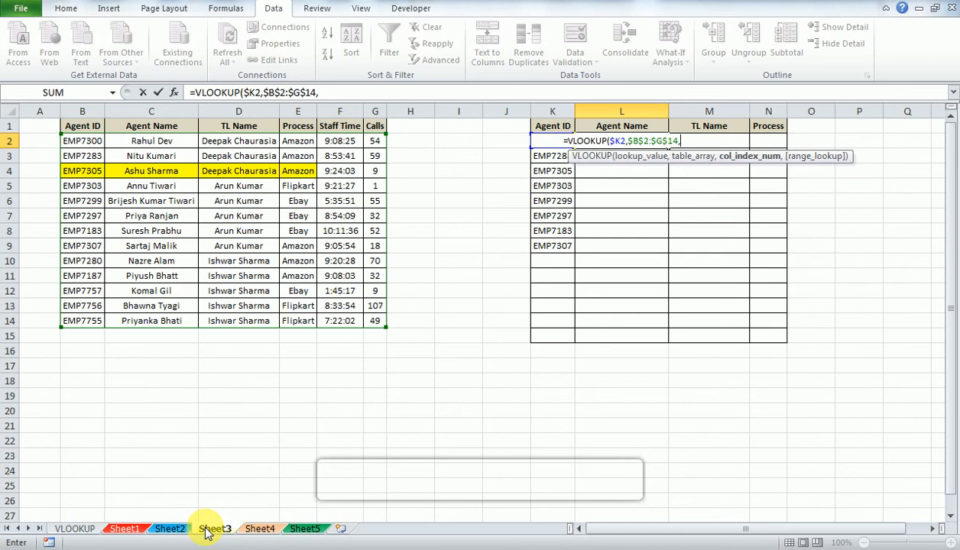
pyautogui.write('3')
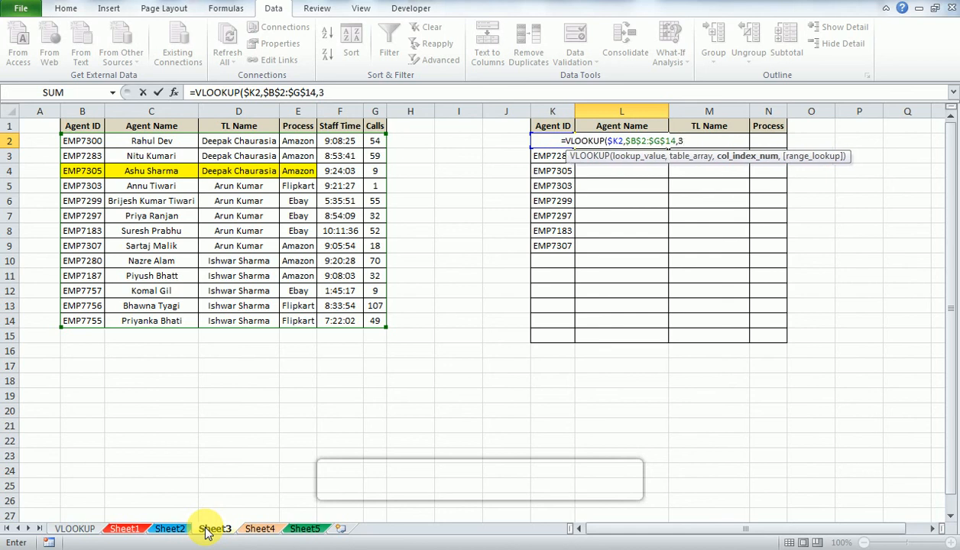
pyautogui.write(',0')
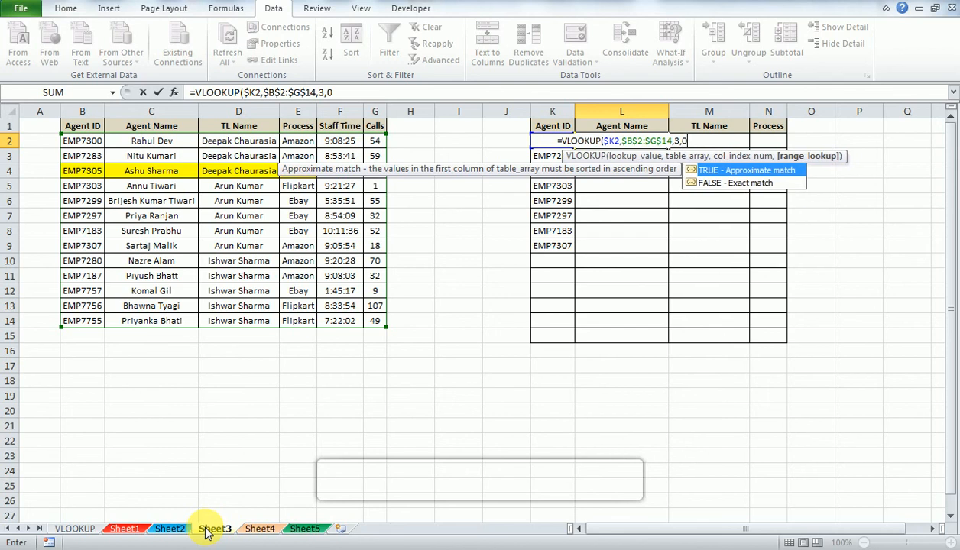
pyautogui.press('Return')
# Step: Fill the VLOOKUP formula from L2 down through L9
pyautogui.press('Up')
pyautogui.hotkey('shift', 'Down')
pyautogui.hotkey('shift', 'Down')
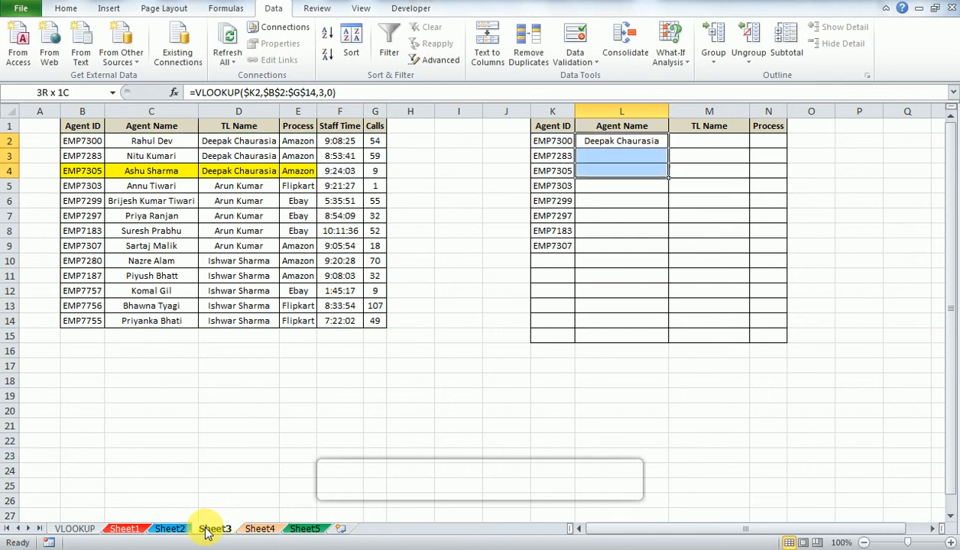
pyautogui.hotkey('shift', 'Down')
pyautogui.hotkey('shift', 'Down')
pyautogui.hotkey('shift', 'Down')
pyautogui.hotkey('shift', 'Down')
pyautogui.hotkey('shift', 'Down')
pyautogui.hotkey('ctrl', 'd')
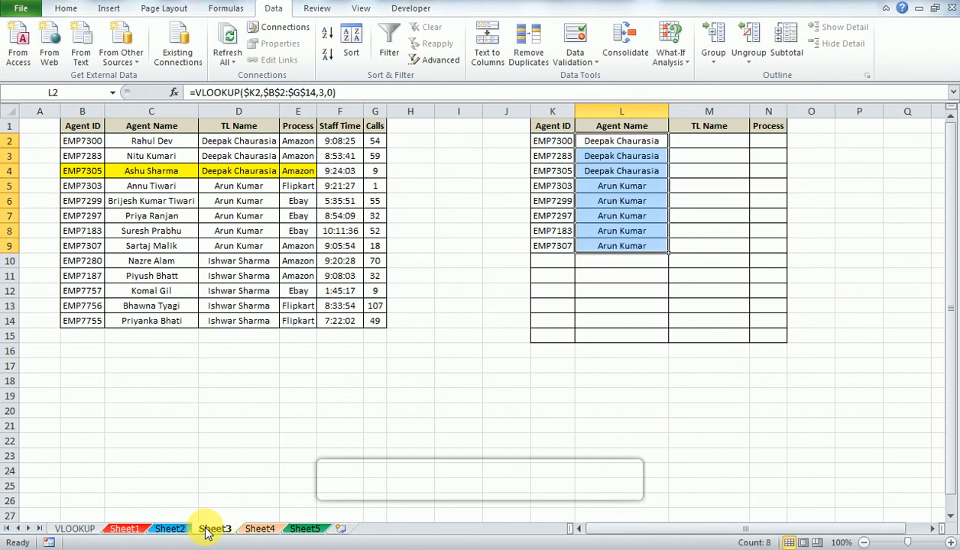
# Step: Inspect the column index argument of the VLOOKUP in L2 without changing the formula
pyautogui.press('Up')
pyautogui.press('Down')
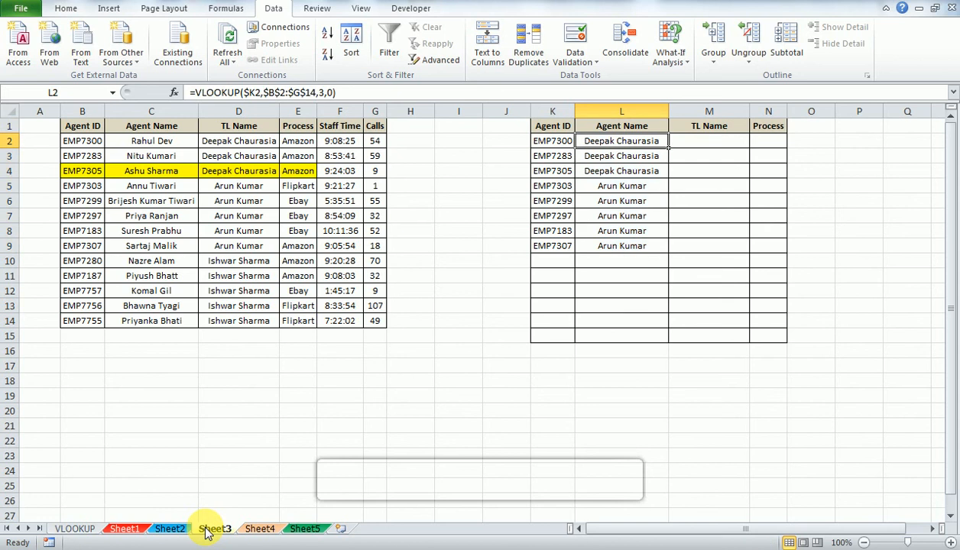
pyautogui.press('F2')
pyautogui.press('Left')
pyautogui.press('Left')
pyautogui.press('Left')
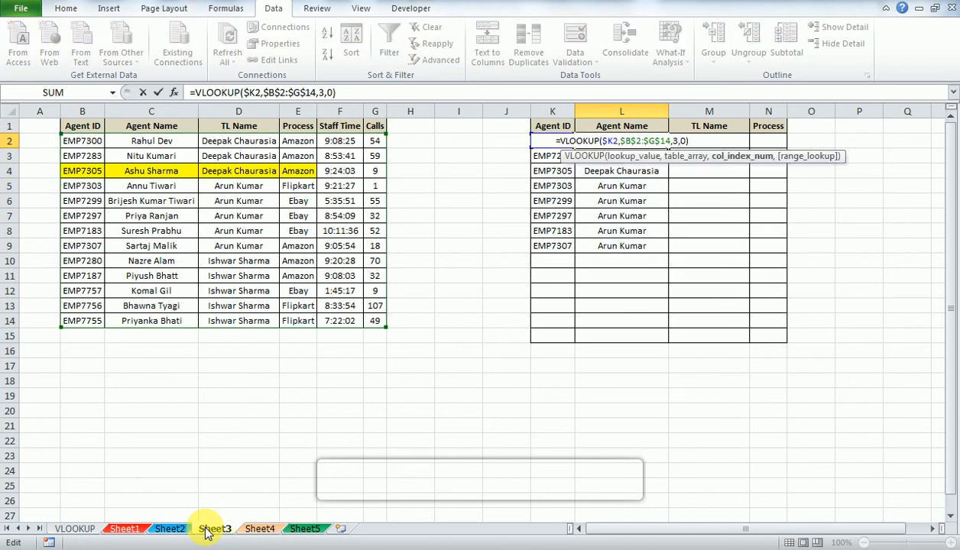
pyautogui.press('Escape')
# Step: Copy the formulas in L2:L9 into the TL Name column at M2:M9
pyautogui.hotkey('ctrl', 'shift', 'Down')
pyautogui.hotkey('ctrl', 'c')
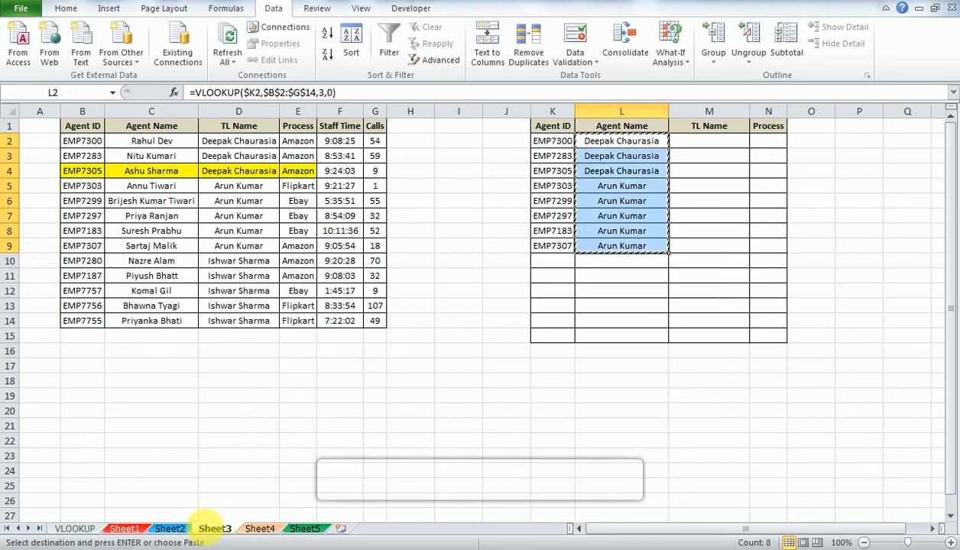
pyautogui.press('Right')
pyautogui.hotkey('ctrl', 'v')
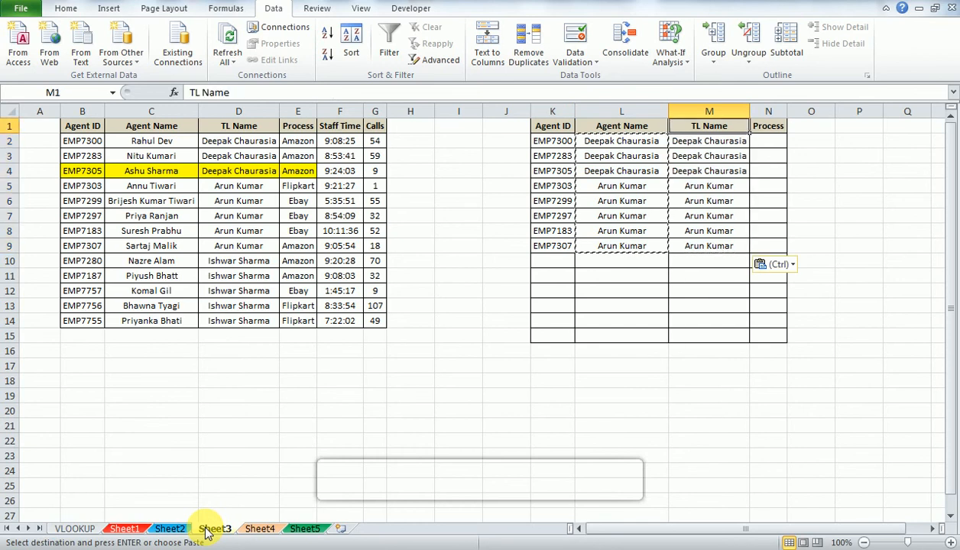
# Step: Change the column index of the VLOOKUP formula in M2 to 4
pyautogui.press('F2')
pyautogui.press('Left')
pyautogui.press('Left')
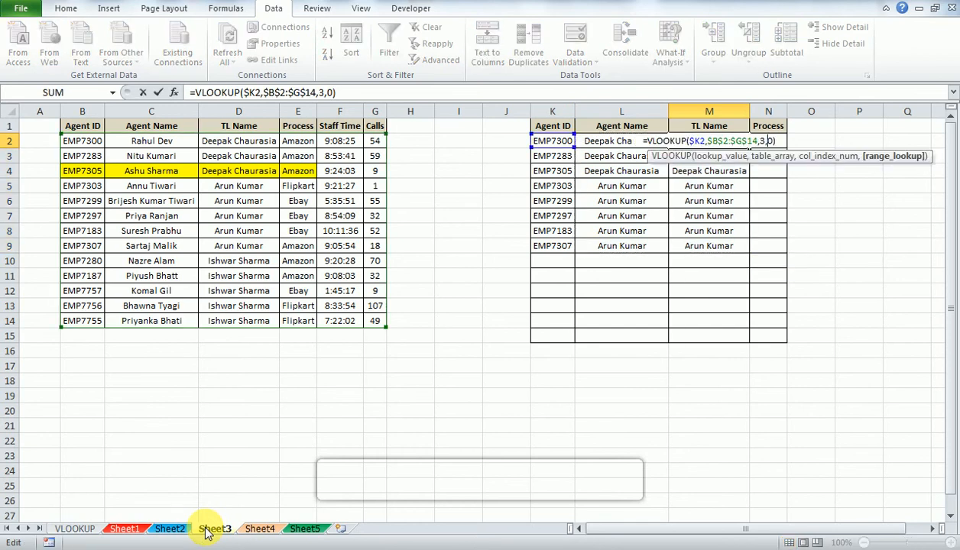
pyautogui.press('Left')
pyautogui.hotkey('shift', 'Left')
pyautogui.write('4')
pyautogui.press('Return')
pyautogui.press('Up')
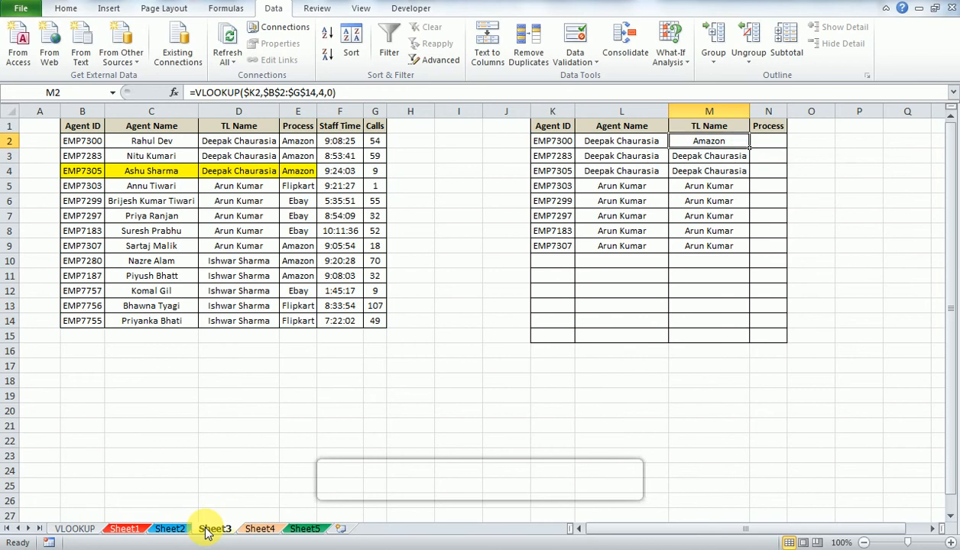
# Step: Fill the edited formula from M2 down through M9 and return to M2
pyautogui.hotkey('ctrl', 'shift', 'Down')
pyautogui.hotkey('ctrl', 'd')
pyautogui.press('Up')
pyautogui.press('Down')
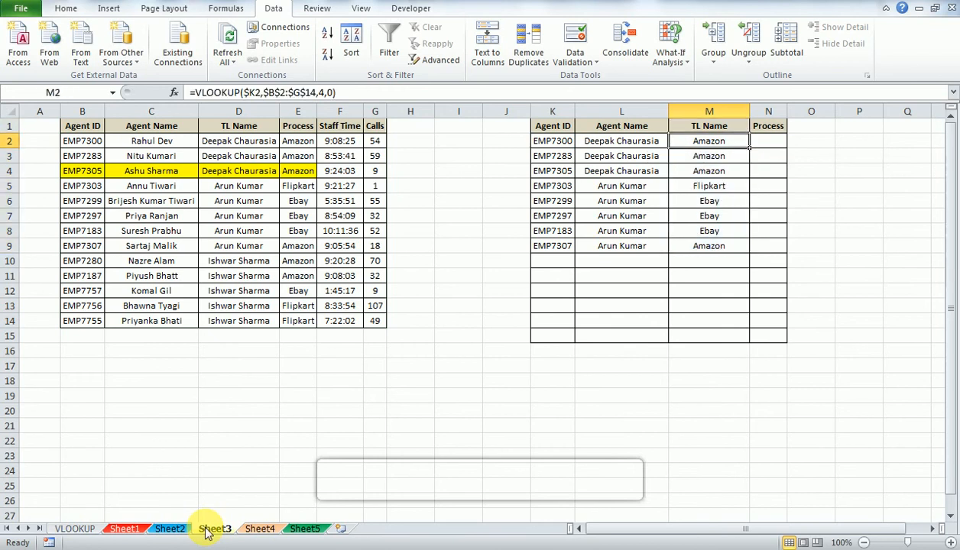
# Step: Review the VLOOKUP formulas in M2:M8 cell by cell without changing them, and return to L2
pyautogui.press('Down')
pyautogui.press('Down')
pyautogui.press('Up')
pyautogui.press('Up')
pyautogui.press('F2')
pyautogui.press('Return')
pyautogui.press('F2')
pyautogui.press('Return')
pyautogui.press('F2')
pyautogui.press('Return')
pyautogui.press('F2')
pyautogui.press('Return')
pyautogui.press('F2')
pyautogui.press('Return')
pyautogui.press('F2')
pyautogui.press('Return')
pyautogui.press('F2')
pyautogui.press('Escape')
pyautogui.press('Up')
pyautogui.press('Up')
pyautogui.press('Up')
pyautogui.press('Left')
pyautogui.press('Up')
pyautogui.press('Up')
pyautogui.press('Up')
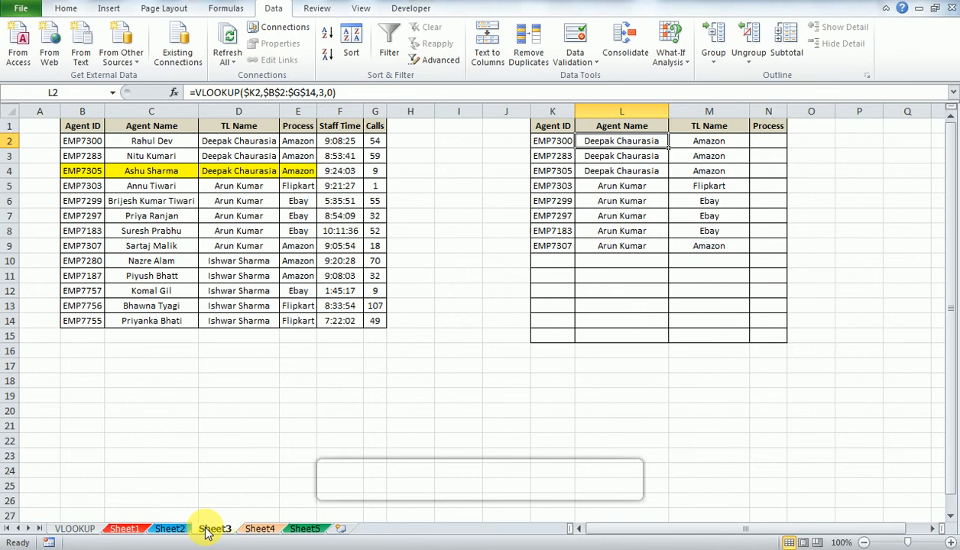
# Step: Replace the fixed column index in L2's VLOOKUP with the start of a nested MATCH function
pyautogui.press('F2')
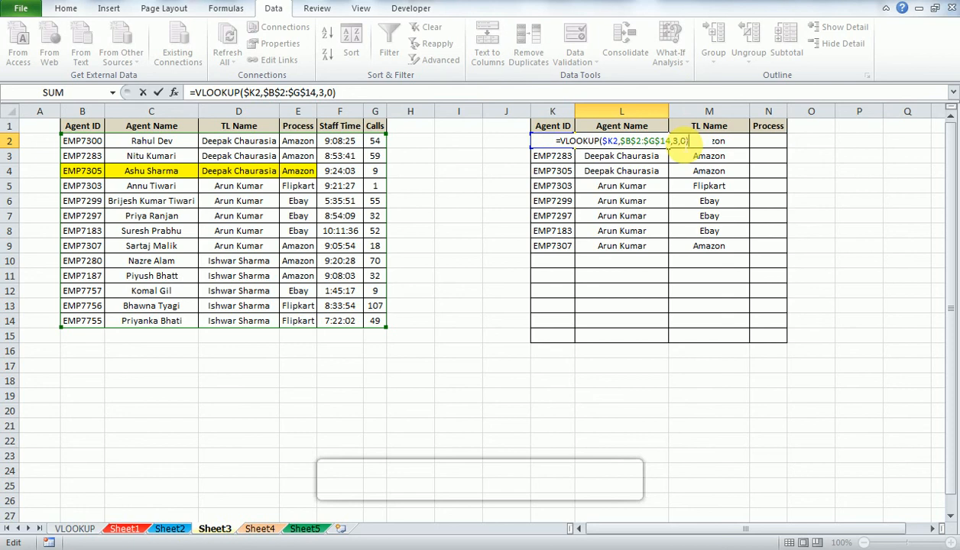
pyautogui.click(676, 141)
pyautogui.press('BackSpace')
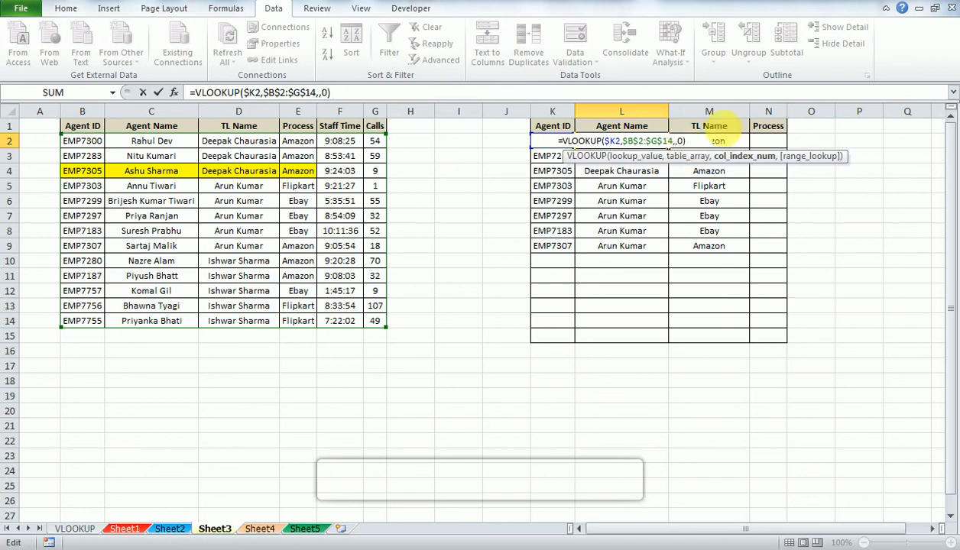
pyautogui.write('MATCH(')
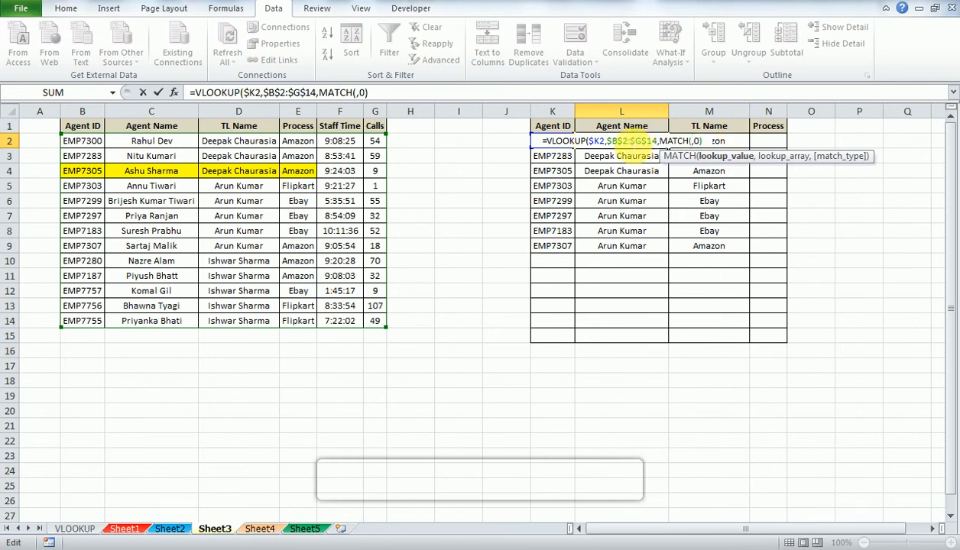
# Step: Set the MATCH lookup value to the Agent Name header, locking only its row as L$1
pyautogui.click(622, 133)
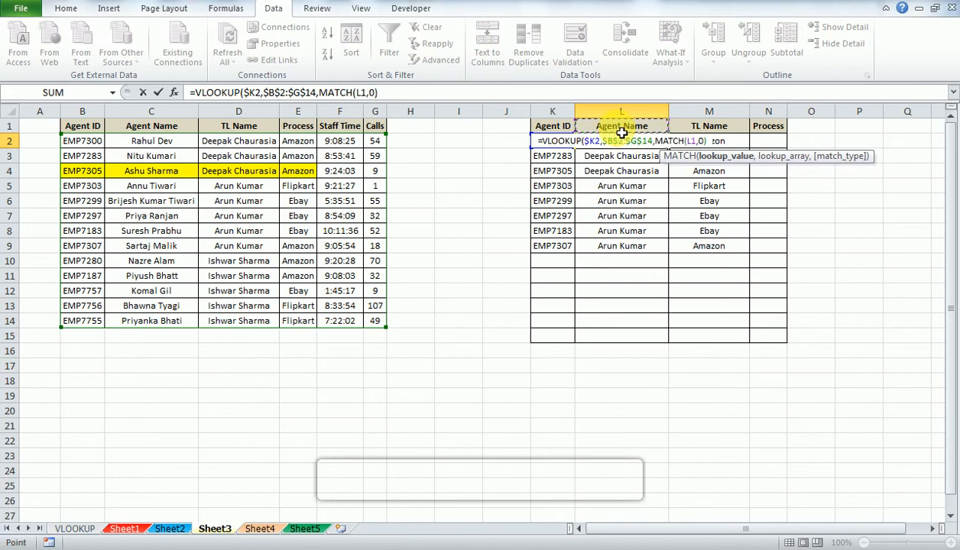
pyautogui.press('F4')
pyautogui.press('F4')
pyautogui.press('F4')
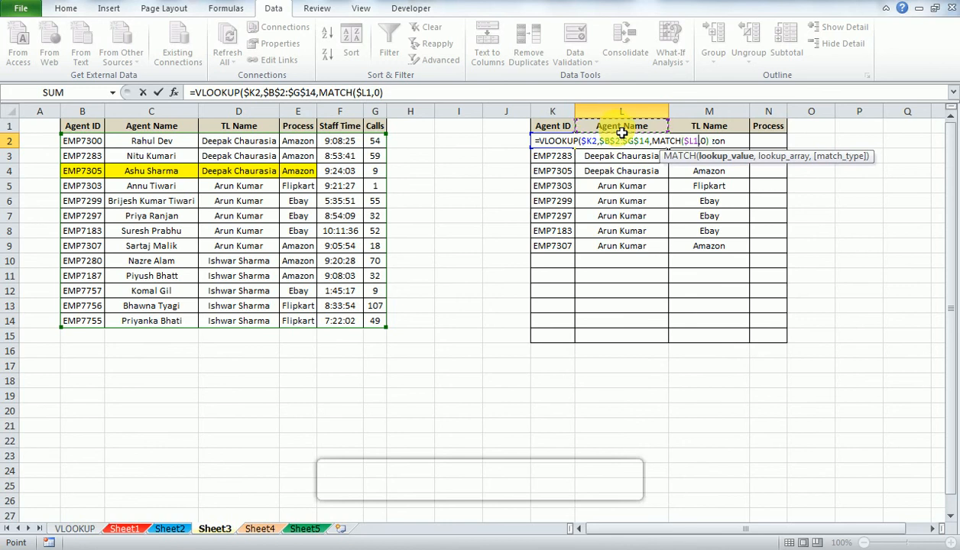
pyautogui.press('F4')
pyautogui.press('F4')
pyautogui.press('F4')
pyautogui.write(',')
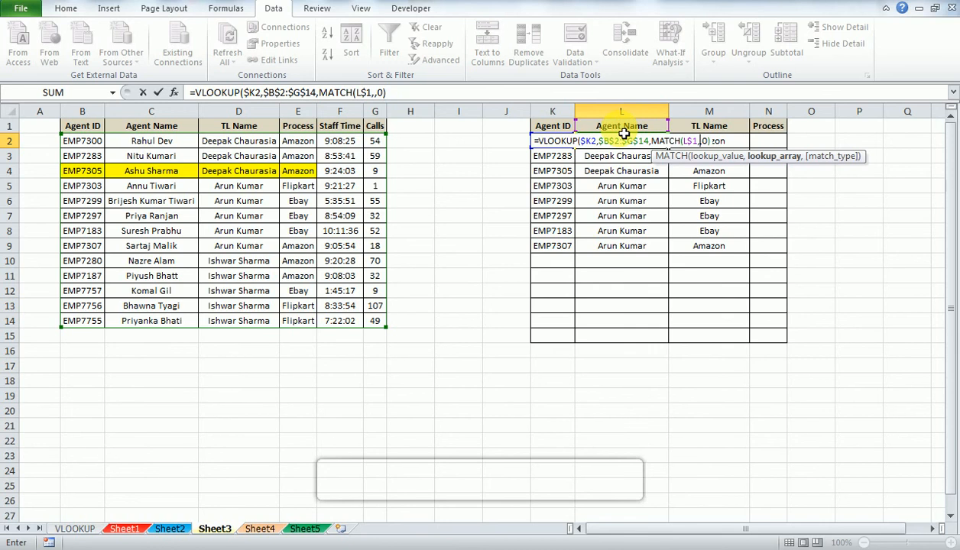
# Step: Set the MATCH lookup array to the source table's header row as the absolute range $B$1:$G$1
pyautogui.click(93, 130)
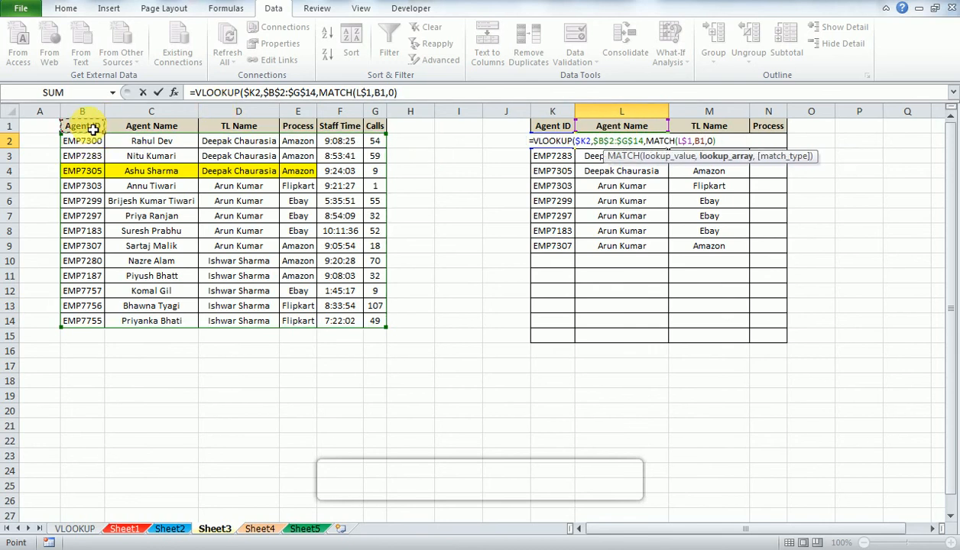
pyautogui.hotkey('ctrl', 'shift', 'Right')
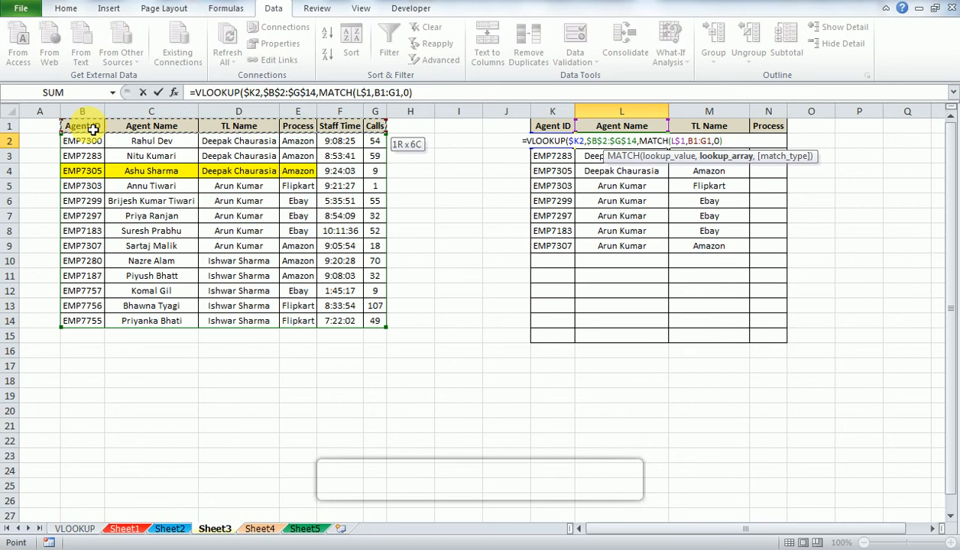
pyautogui.press('F4')
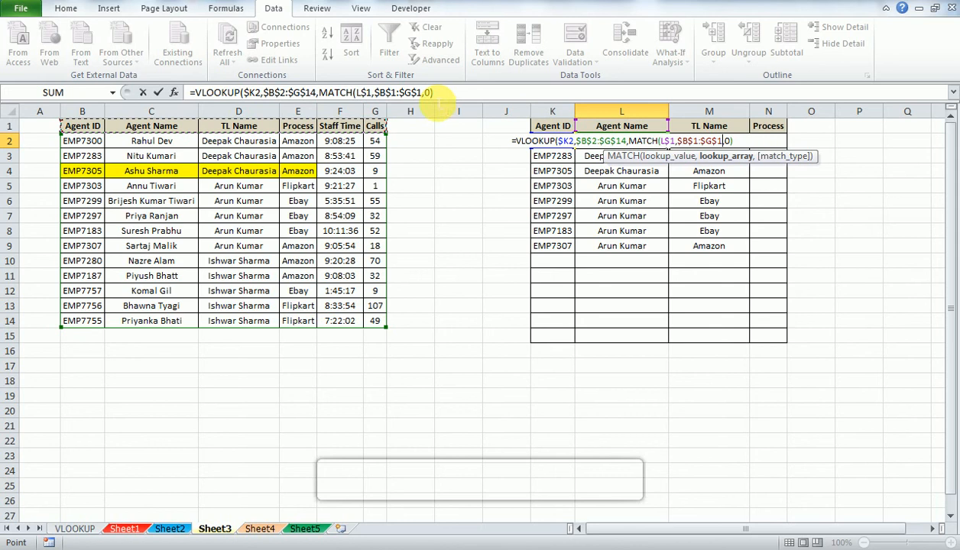
# Step: Close the nested MATCH with 0 as its match type and highlight the expression MATCH(L$1,$B$1:$G$1,0) to review it
pyautogui.click(444, 93)
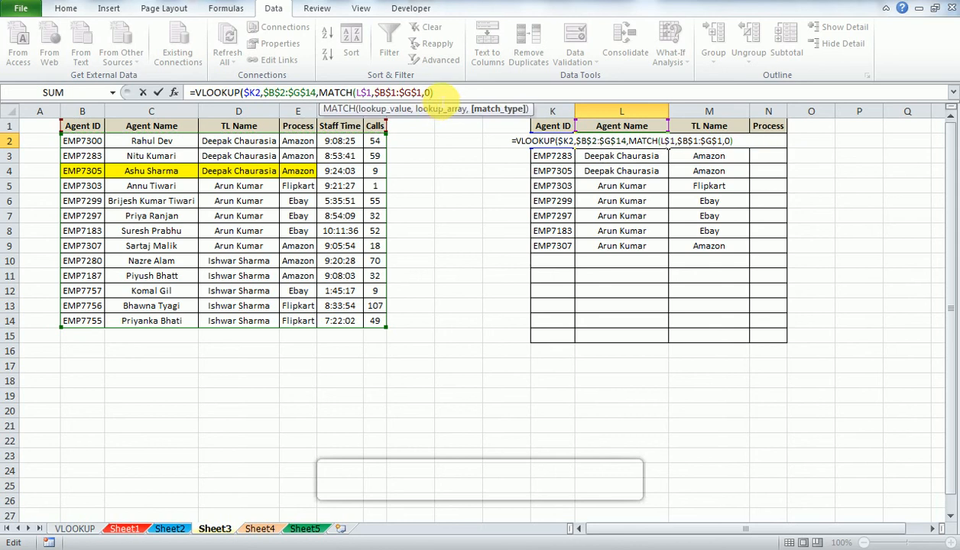
pyautogui.write(')')
pyautogui.hotkey('shift', 'Left')
pyautogui.hotkey('shift', 'Left')
pyautogui.hotkey('shift', 'Left')
pyautogui.hotkey('shift', 'Left')
pyautogui.hotkey('shift', 'Left')
pyautogui.hotkey('shift', 'Left')
pyautogui.hotkey('shift', 'Left')
pyautogui.hotkey('shift', 'Left')
pyautogui.hotkey('shift', 'Left')
pyautogui.hotkey('shift', 'Left')
pyautogui.hotkey('shift', 'Left')
pyautogui.hotkey('shift', 'Left')
pyautogui.hotkey('shift', 'Left')
pyautogui.hotkey('shift', 'Left')
pyautogui.hotkey('shift', 'Left')
pyautogui.hotkey('shift', 'Left')
pyautogui.hotkey('shift', 'Left')
pyautogui.hotkey('shift', 'Left')
pyautogui.hotkey('shift', 'Left')
pyautogui.hotkey('shift', 'Left')
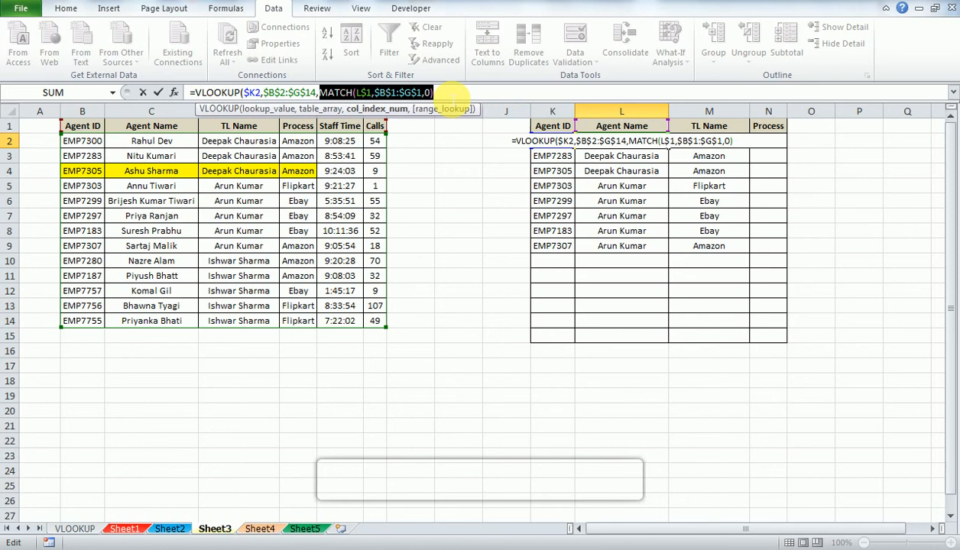
pyautogui.press('Right')
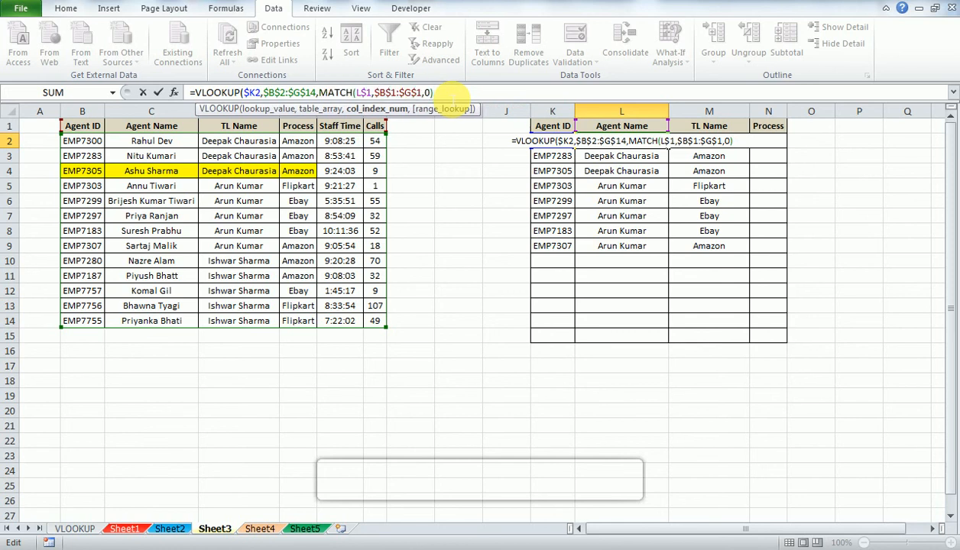
# Step: Finish the outer VLOOKUP in L2 with exact-match argument 0 and enter the formula
pyautogui.write(',0')
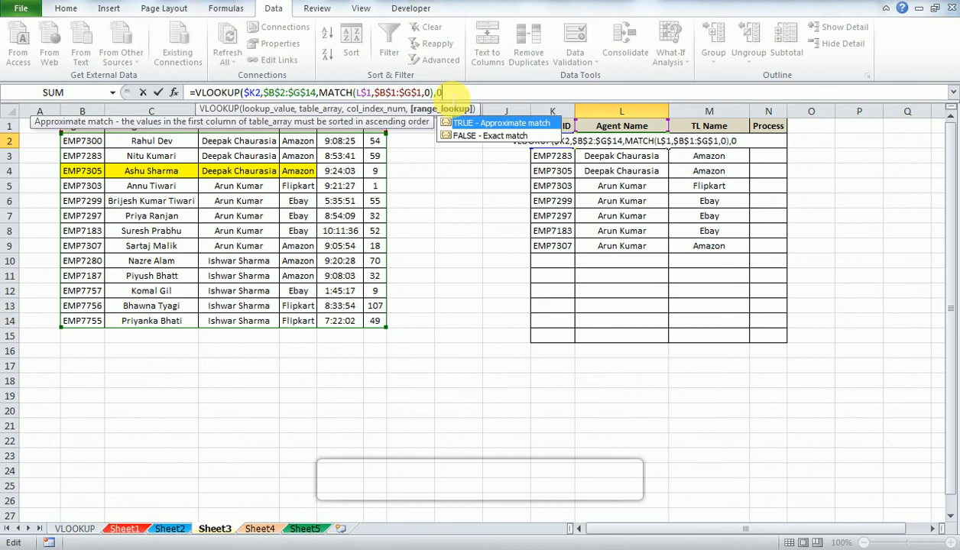
pyautogui.write(')')
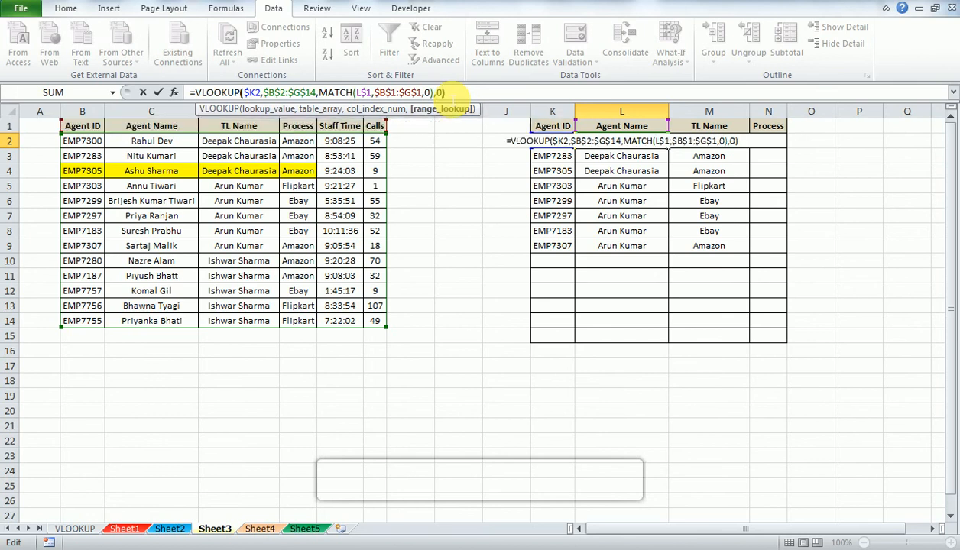
pyautogui.press('Return')
# Step: Fill the VLOOKUP-MATCH formula from L2 down the Agent Name column to L9
pyautogui.press('Up')
pyautogui.hotkey('ctrl', 'shift', 'Down')
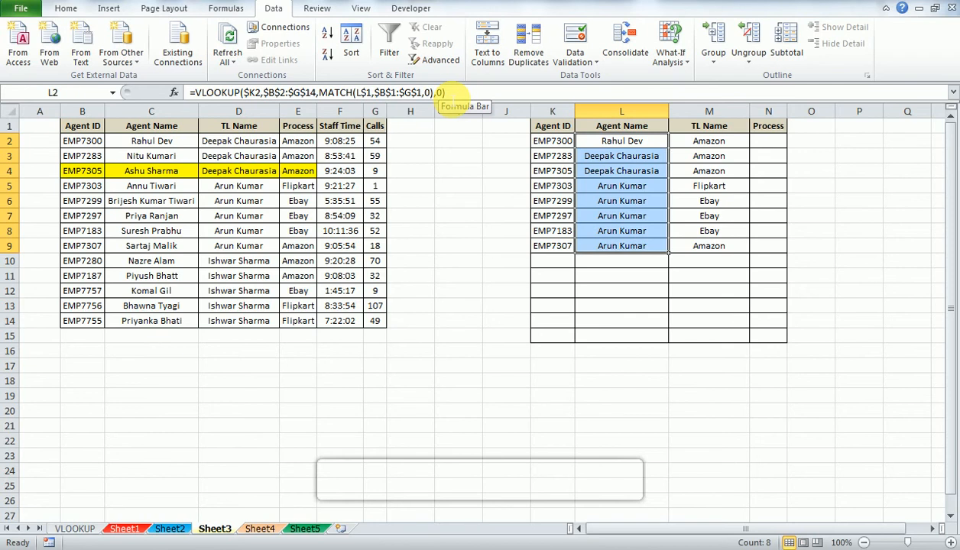
pyautogui.hotkey('ctrl', 'd')
# Step: Examine the cell references of the filled formulas down the Agent Name column of the lookup table
pyautogui.press('Up')
pyautogui.press('Down')
pyautogui.press('F2')
pyautogui.press('Escape')
pyautogui.press('Down')
pyautogui.press('F2')
pyautogui.press('Escape')
pyautogui.press('Down')
pyautogui.press('Up')
pyautogui.press('F2')
pyautogui.press('Escape')
pyautogui.press('Down')
pyautogui.press('F2')
pyautogui.press('Escape')
pyautogui.press('Down')
pyautogui.press('F2')
pyautogui.press('Escape')
# Step: Copy the Agent Name formulas in L2:L9 into the TL Name and Process columns, starting at row 2
pyautogui.press('Up')
pyautogui.press('Up')
pyautogui.press('Up')
pyautogui.hotkey('ctrl', 'shift', 'Down')
pyautogui.hotkey('ctrl', 'c')
pyautogui.press('Right')
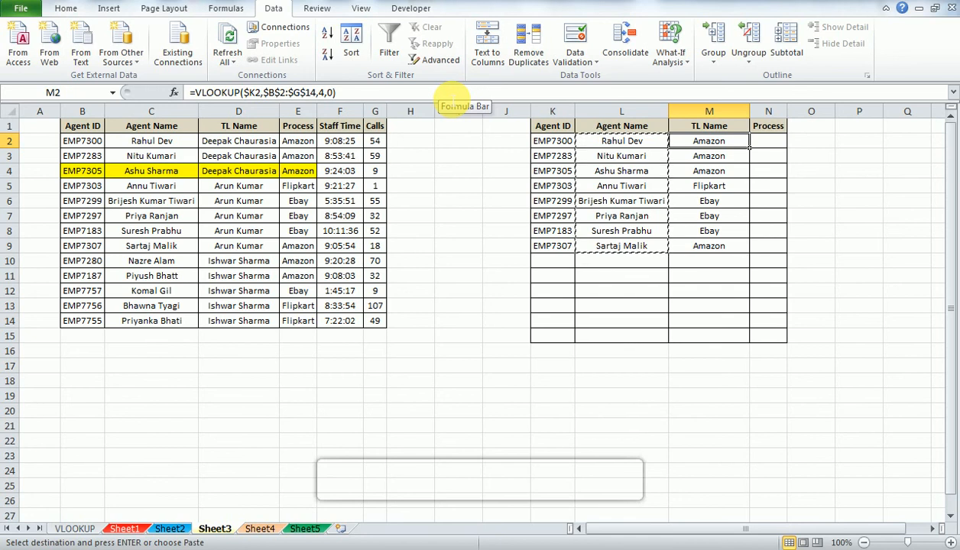
pyautogui.hotkey('ctrl', 'v')
pyautogui.hotkey('ctrl', 'c')
pyautogui.press('Right')
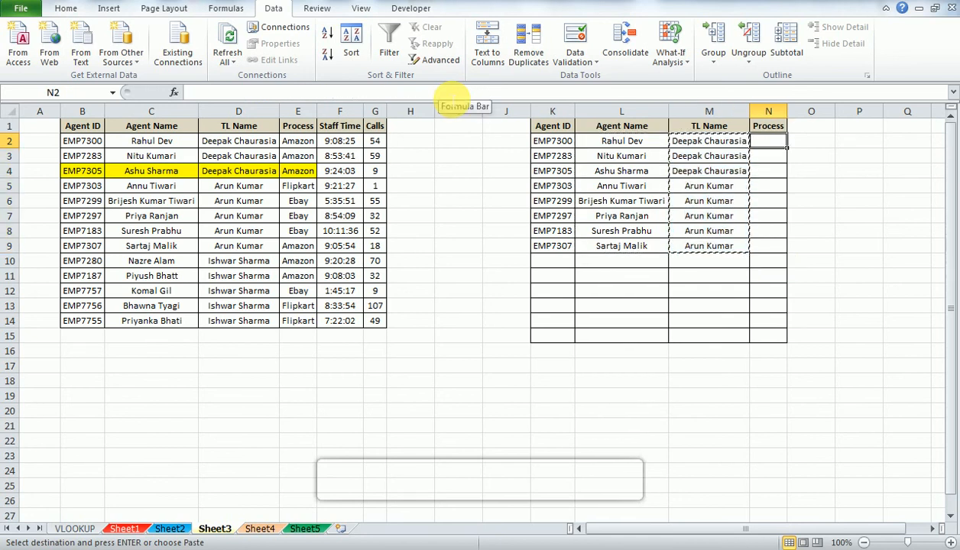
pyautogui.hotkey('ctrl', 'v')
# Step: Inspect the references of the pasted formulas in the Process column, including N3 and N4
pyautogui.press('Up')
pyautogui.press('Down')
pyautogui.click(456, 92)
pyautogui.press('Return')
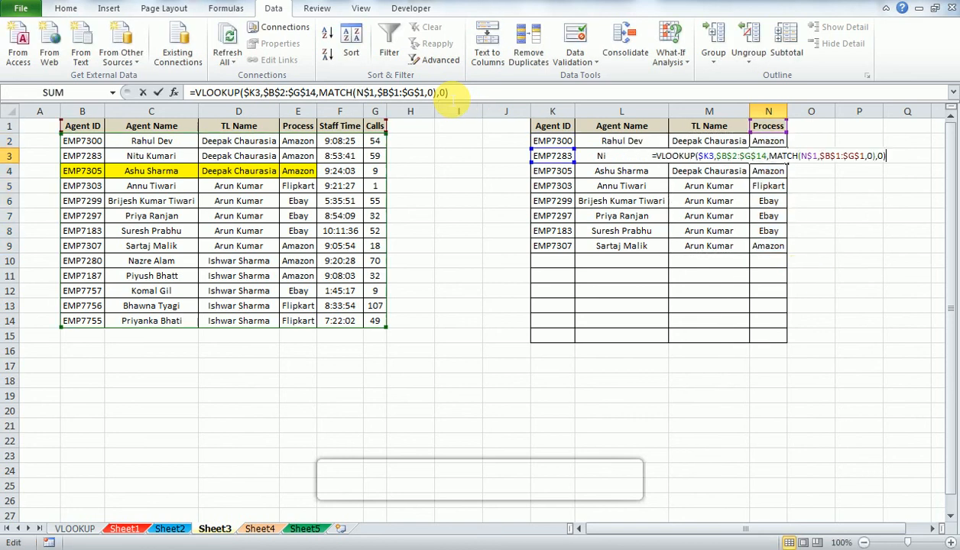
pyautogui.press('Return')
pyautogui.click(454, 94)
pyautogui.press('Return')
pyautogui.press('Up')
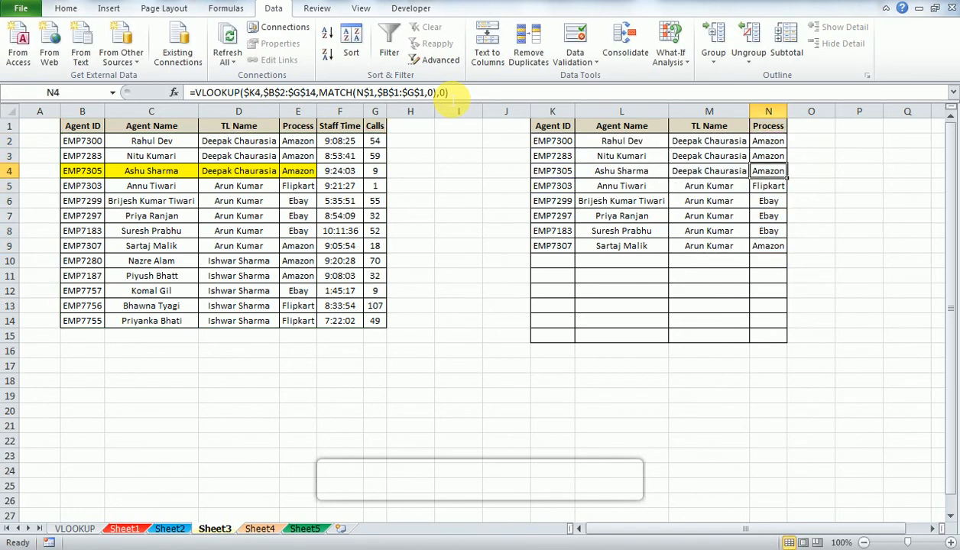
pyautogui.press('Up')
pyautogui.press('F2')
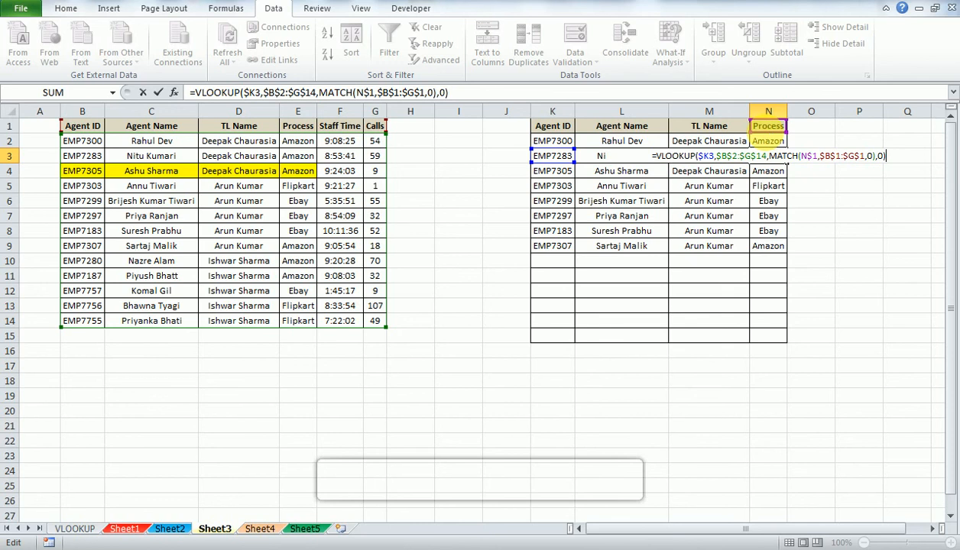
pyautogui.press('Escape')
# Step: Copy the Process formulas in N2:N9 into column O from O2 and inspect the formulas in O2 and O3
pyautogui.press('Up')
pyautogui.press('Up')
pyautogui.press('Down')
pyautogui.hotkey('ctrl', 'shift', 'Down')
pyautogui.hotkey('ctrl', 'c')
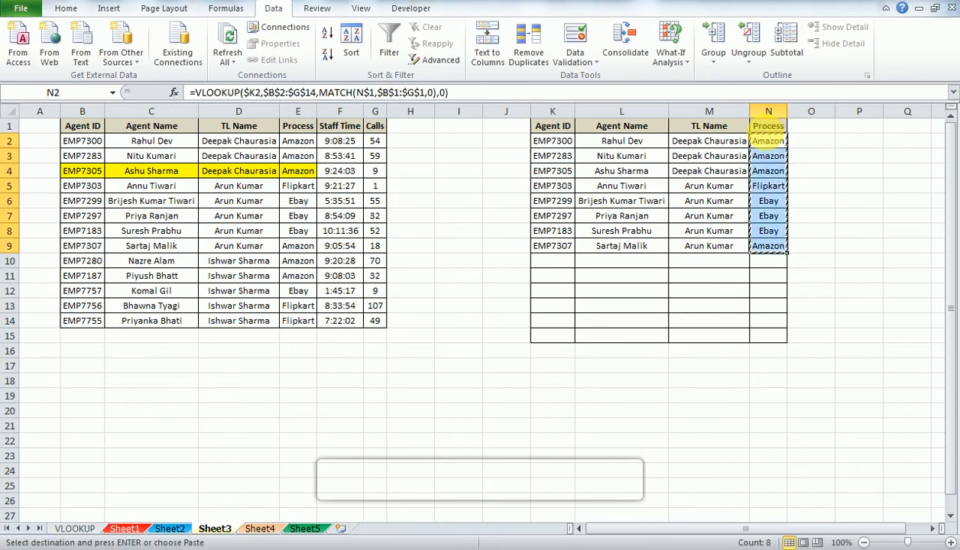
pyautogui.press('Right')
pyautogui.hotkey('ctrl', 'v')
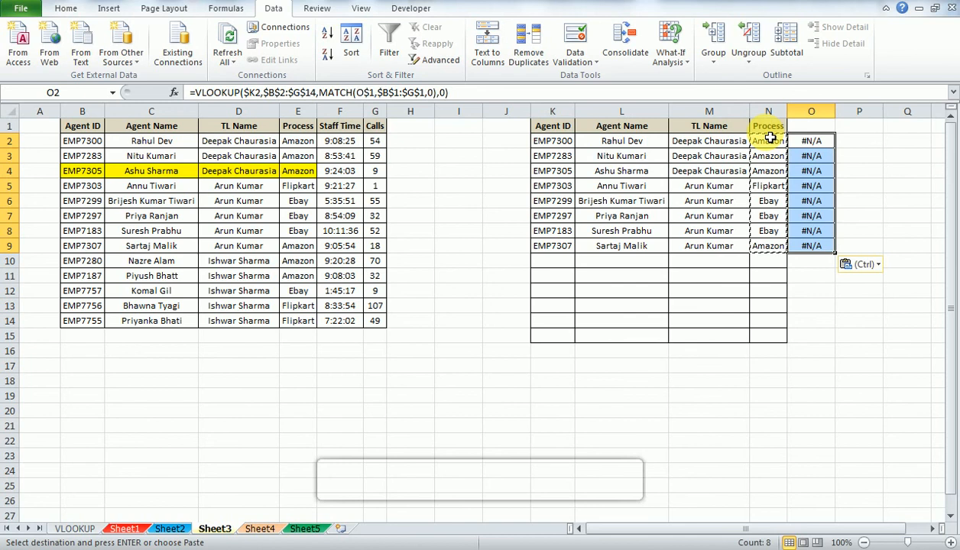
pyautogui.press('Up')
pyautogui.press('Down')
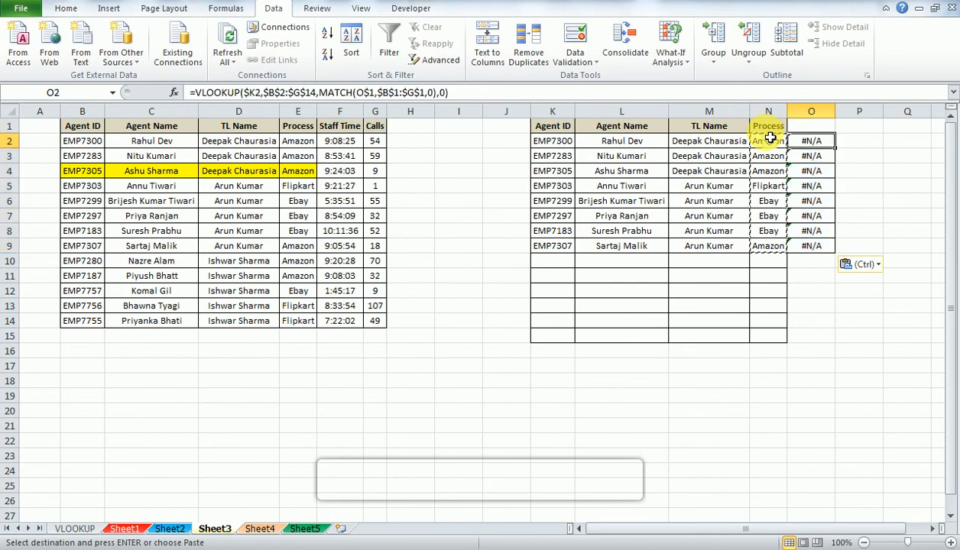
pyautogui.press('F2')
pyautogui.press('Return')
pyautogui.press('F2')
pyautogui.press('Return')
# Step: Copy the Calls header from G1 of the source table into O1 as the lookup table's new column header
pyautogui.press('Up')
pyautogui.press('Up')
pyautogui.press('Up')
pyautogui.press('Down')
pyautogui.press('Down')
pyautogui.press('Up')
pyautogui.press('Up')
pyautogui.press('Left')
pyautogui.press('Left')
pyautogui.press('Left')
pyautogui.press('Left')
pyautogui.press('Left')
pyautogui.press('Left')
pyautogui.press('Left')
pyautogui.press('Left')
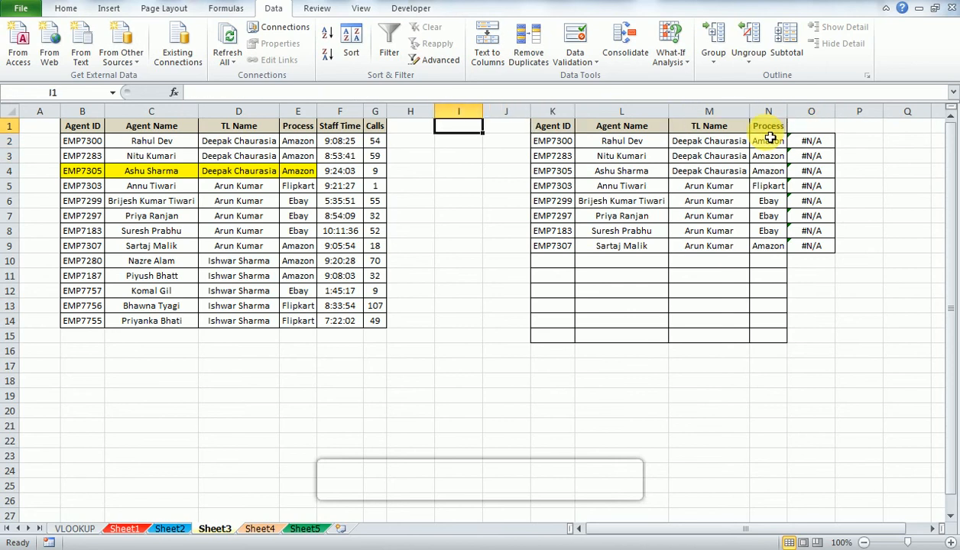
pyautogui.hotkey('ctrl', 'c')
pyautogui.press('Right')
pyautogui.press('Right')
pyautogui.press('Right')
pyautogui.press('Right')
pyautogui.press('Right')
pyautogui.press('Right')
pyautogui.press('Right')
pyautogui.press('Right')
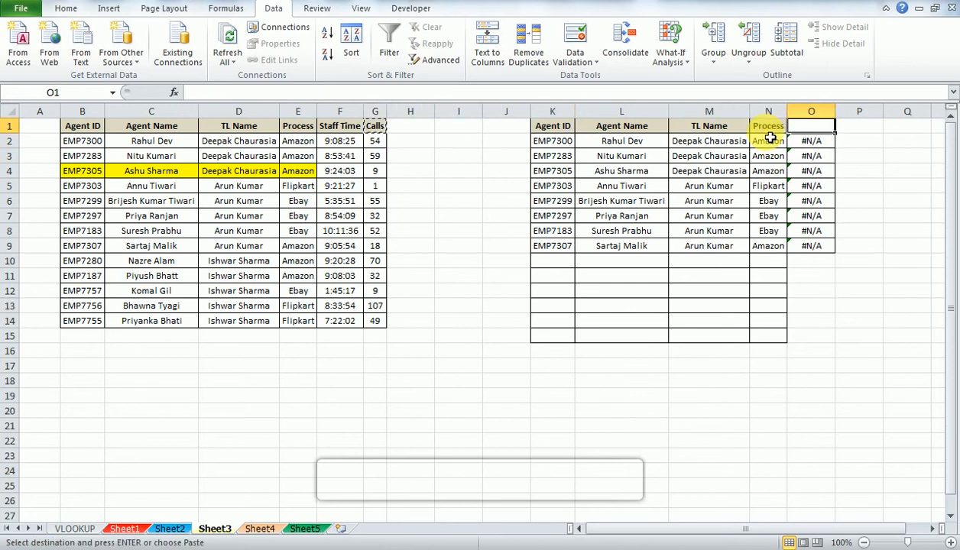
pyautogui.hotkey('ctrl', 'v')
pyautogui.press('Down')
pyautogui.hotkey('ctrl', 'shift', 'Down')
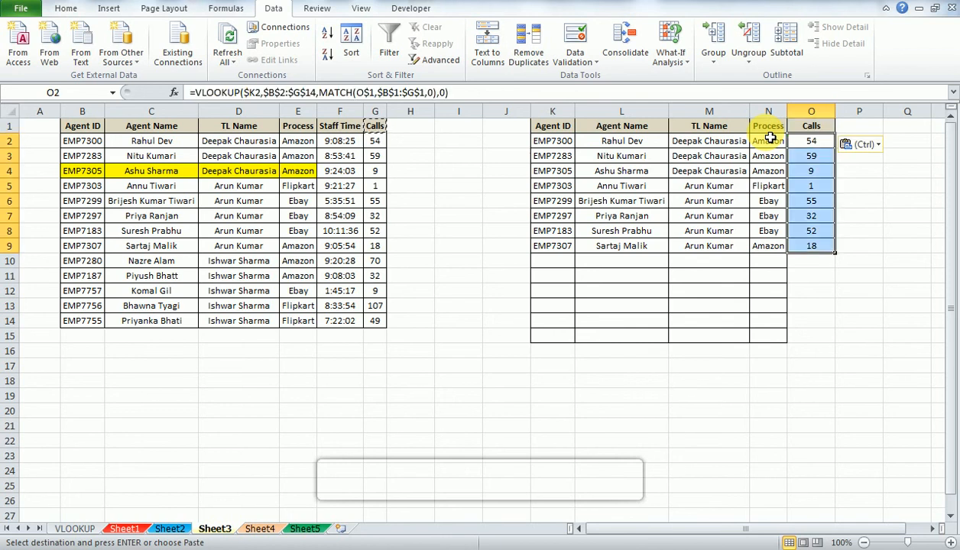
pyautogui.press('Up')
pyautogui.press('Down')
pyautogui.press('Escape')
# Step: Review the L2 formula with its nested expression MATCH(L$1,$B$1:$G$1,0) highlighted, leaving the cell unedited
pyautogui.press('Left')
pyautogui.press('Left')
pyautogui.press('Left')
pyautogui.press('F2')
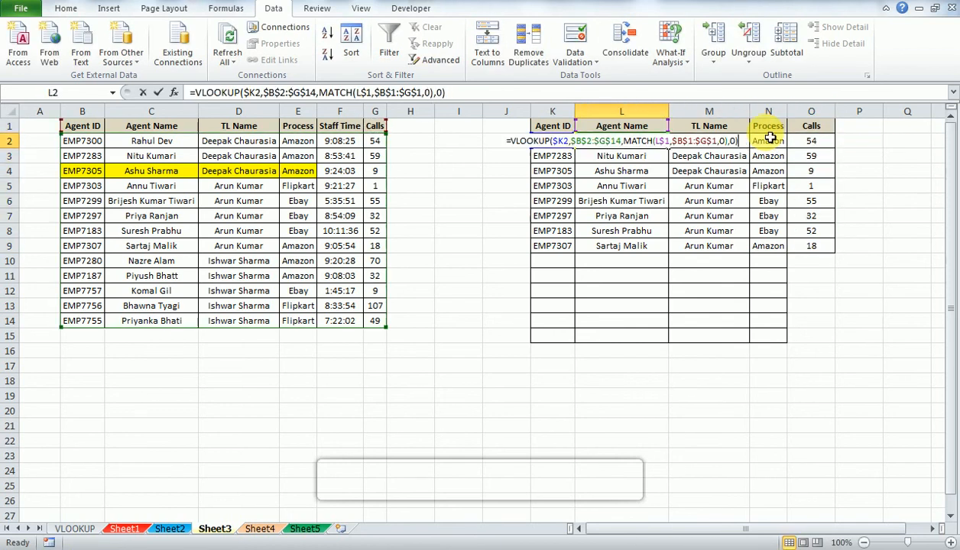
pyautogui.press('Left')
pyautogui.press('Left')
pyautogui.press('Left')
pyautogui.hotkey('shift', 'Left')
pyautogui.hotkey('shift', 'Left')
pyautogui.hotkey('shift', 'Left')
pyautogui.hotkey('shift', 'Left')
pyautogui.hotkey('shift', 'Left')
pyautogui.hotkey('shift', 'Left')
pyautogui.hotkey('shift', 'Left')
pyautogui.hotkey('shift', 'Left')
pyautogui.hotkey('shift', 'Left')
pyautogui.hotkey('shift', 'Left')
pyautogui.hotkey('shift', 'Left')
pyautogui.hotkey('shift', 'Left')
pyautogui.hotkey('shift', 'Left')
pyautogui.hotkey('shift', 'Left')
pyautogui.hotkey('shift', 'Left')
pyautogui.hotkey('shift', 'Left')
pyautogui.hotkey('shift', 'Left')
pyautogui.hotkey('shift', 'Left')
pyautogui.hotkey('shift', 'Left')
pyautogui.hotkey('shift', 'Left')
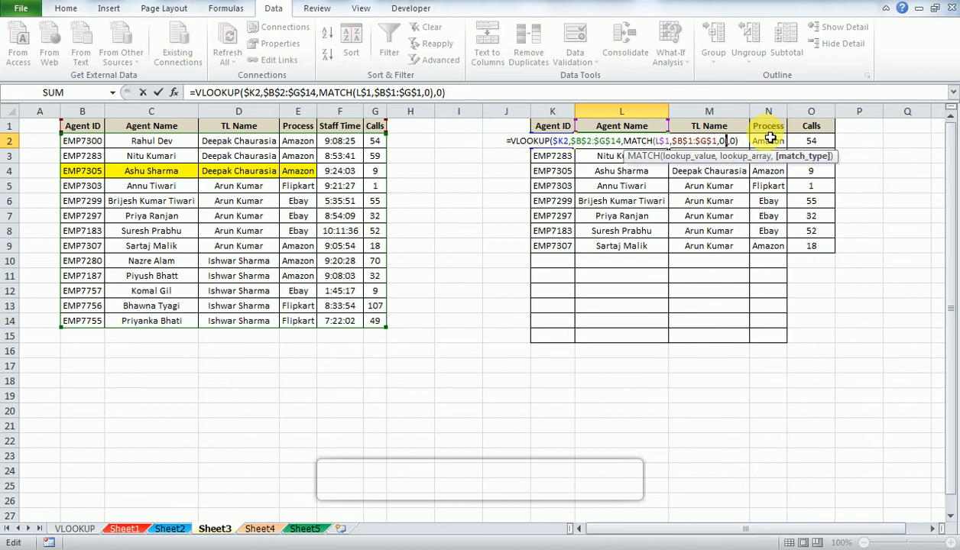
pyautogui.hotkey('shift', 'Left')
pyautogui.hotkey('shift', 'Left')
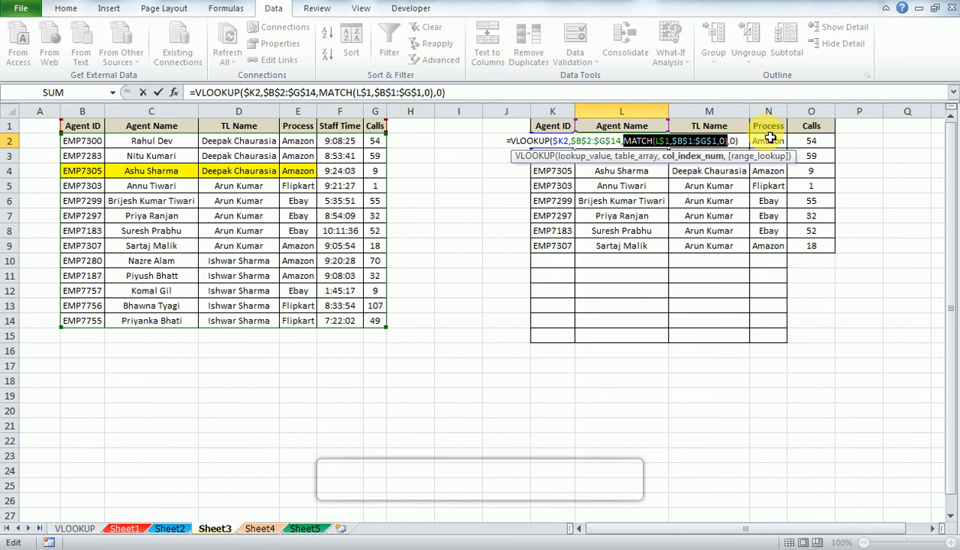
pyautogui.press('Escape')
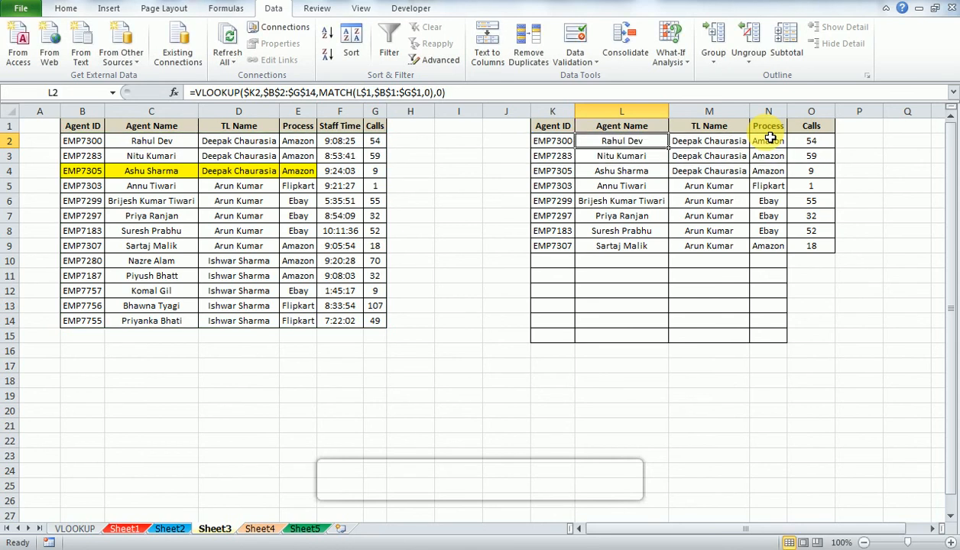
# Step: Clear all lookup formulas from L2:O9 and return to the single cell L2
pyautogui.hotkey('ctrl', 'shift', 'Right')
pyautogui.hotkey('ctrl', 'shift', 'Down')
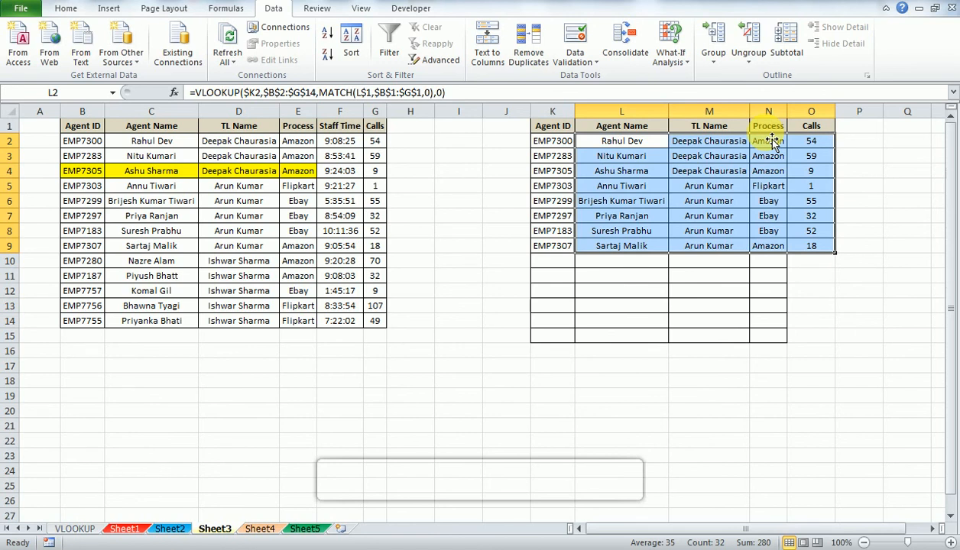
pyautogui.press('Delete')
pyautogui.hotkey('shift', 'BackSpace')
# Step: Start a VLOOKUP formula in L2 with the Agent ID as lookup value, locking only its column as $K2
pyautogui.write('=vl')
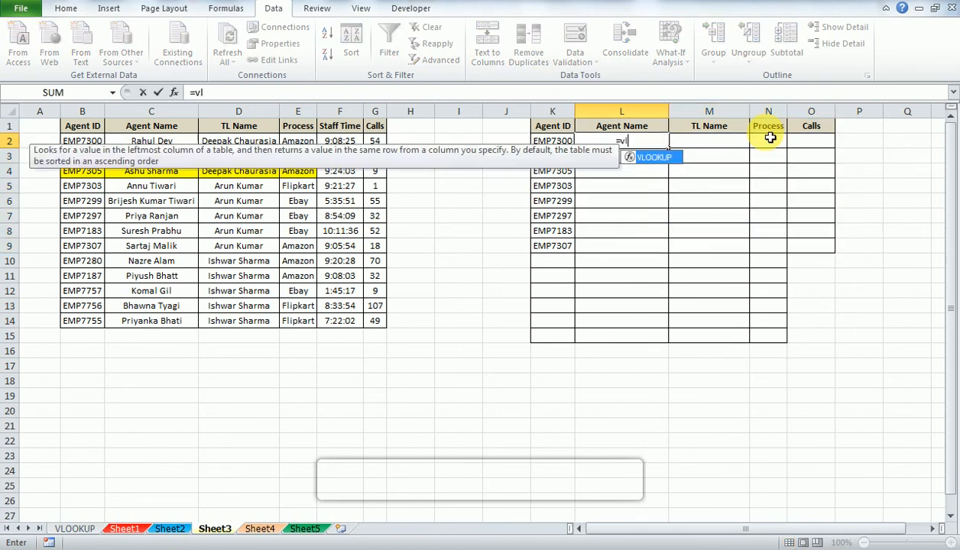
pyautogui.press('Tab')
pyautogui.press('Left')
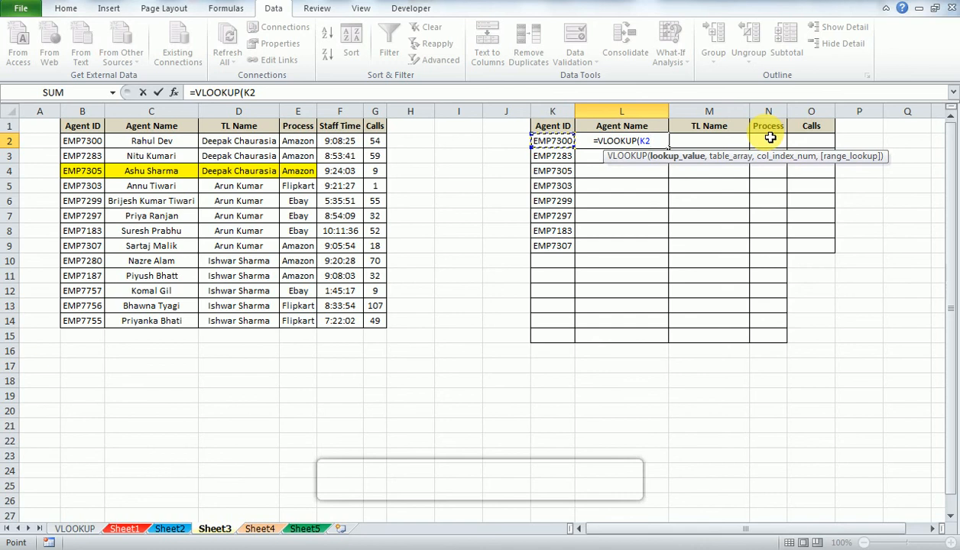
pyautogui.press('F4')
pyautogui.press('F4')
pyautogui.press('F4')
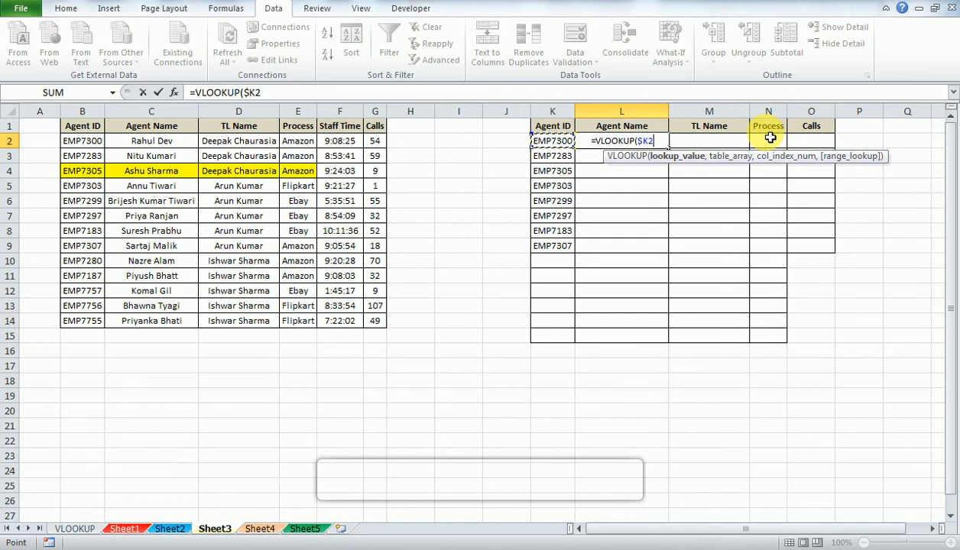
# Step: Set the VLOOKUP table array to the source table including its headers, as the absolute range $B$1:$G$14
pyautogui.write(',')
pyautogui.press('Left')
pyautogui.press('Left')
pyautogui.press('Left')
pyautogui.press('Left')
pyautogui.press('Left')
pyautogui.press('Left')
pyautogui.press('Left')
pyautogui.press('Left')
pyautogui.press('Left')
pyautogui.press('Left')
pyautogui.press('Up')
pyautogui.hotkey('ctrl', 'shift', 'Right')
pyautogui.hotkey('ctrl', 'shift', 'Down')
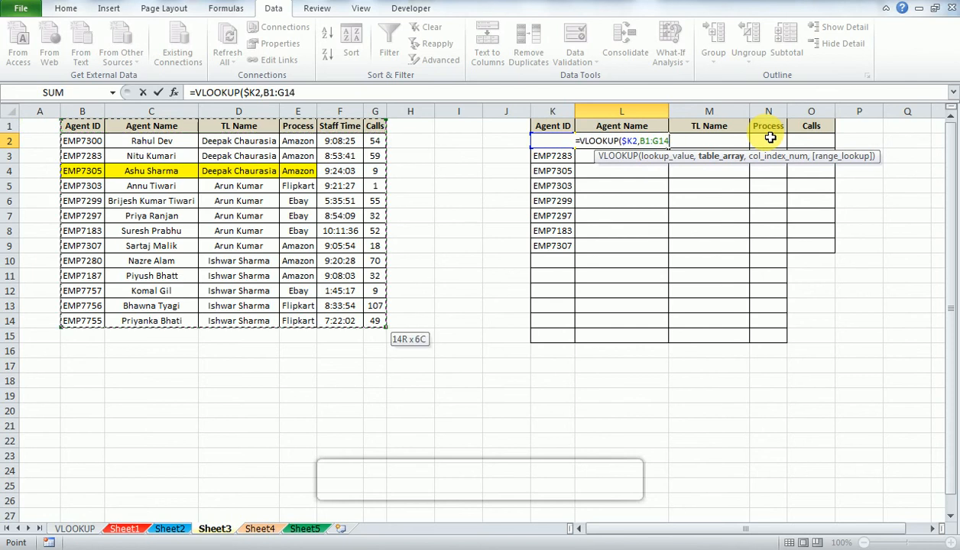
pyautogui.press('F4')
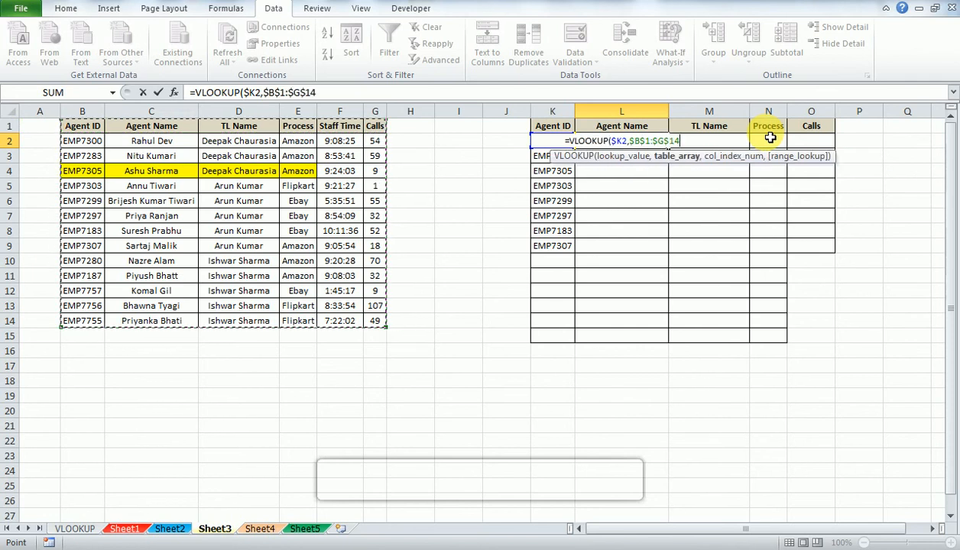
# Step: Nest MATCH as the column index argument, with the Agent Name header as its lookup value locked to L$1
pyautogui.write(',')
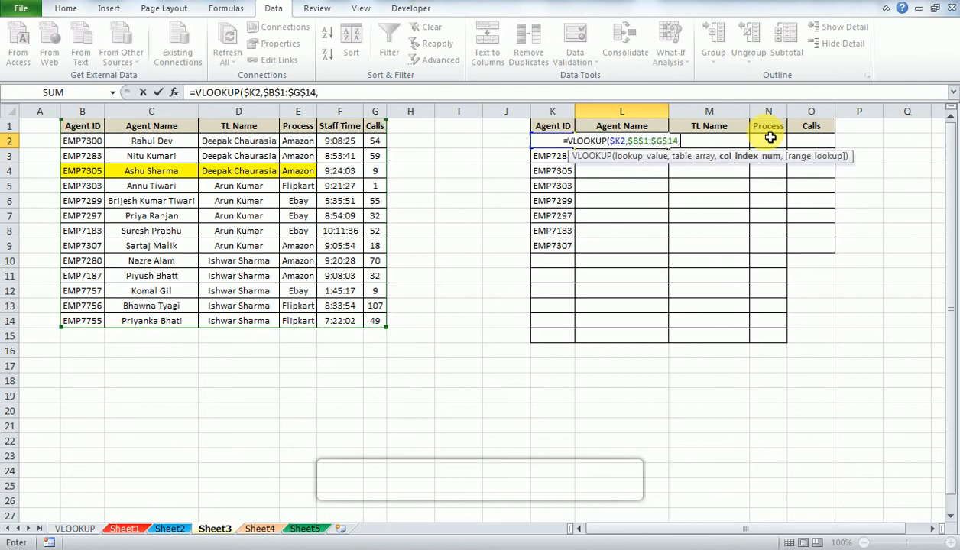
pyautogui.write('MATCH(')
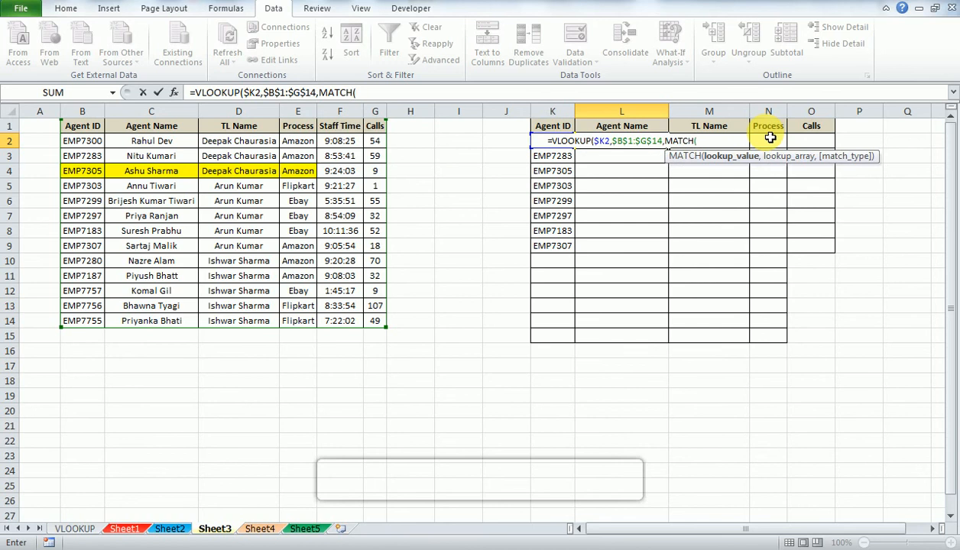
pyautogui.click(631, 128)
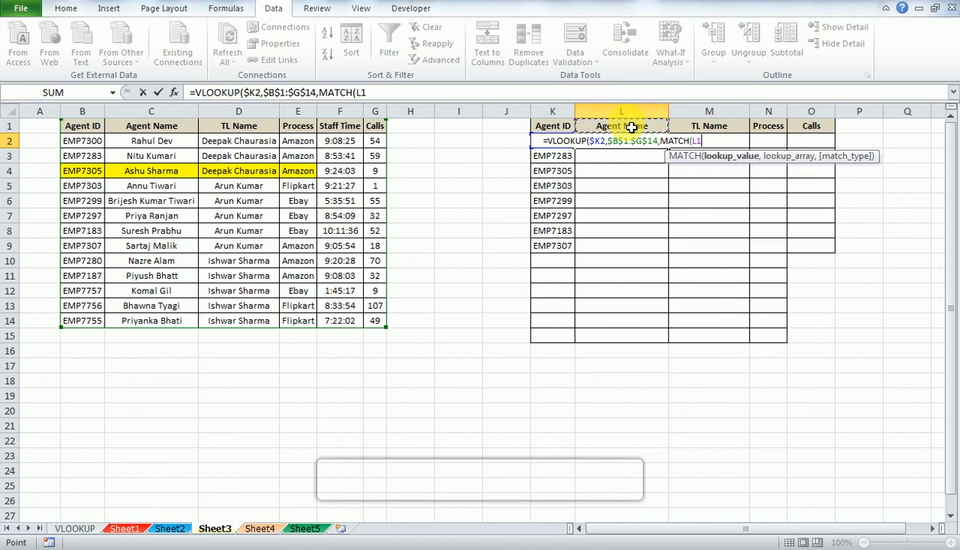
pyautogui.press('F4')
pyautogui.press('F4')
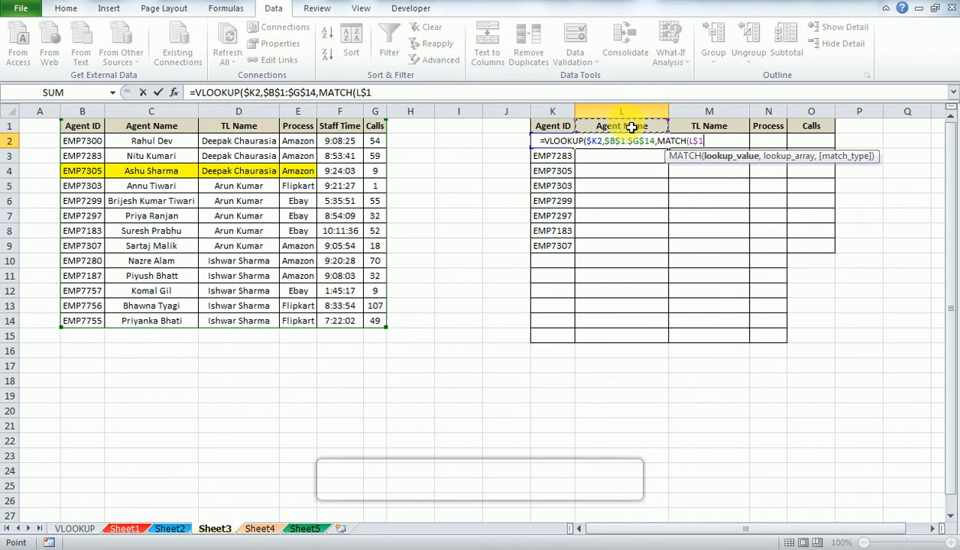
# Step: Set the MATCH lookup array to the source table's header row as the absolute range $B$1:$G$1
pyautogui.write(',')
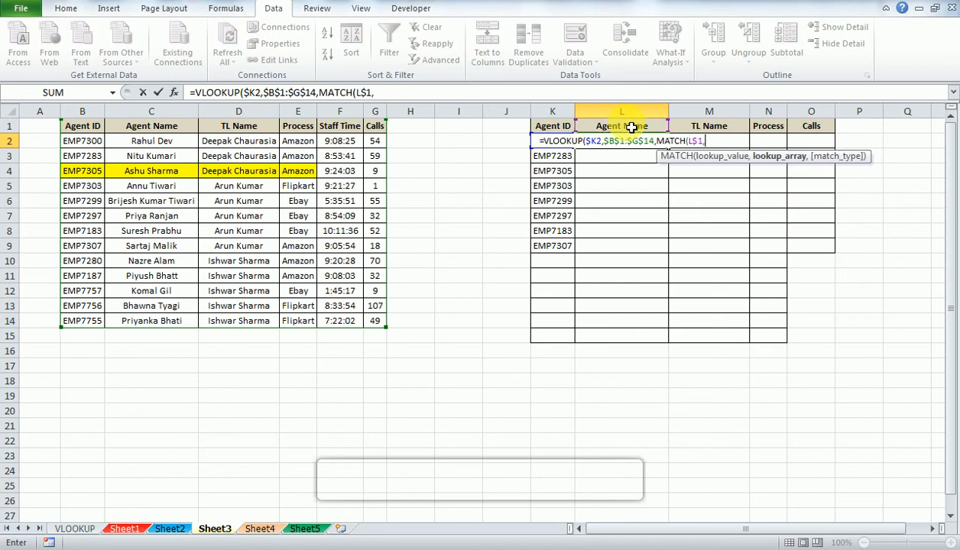
pyautogui.press('Up')
pyautogui.press('Left')
pyautogui.press('Left')
pyautogui.press('Left')
pyautogui.press('Left')
pyautogui.press('Left')
pyautogui.hotkey('ctrl', 'shift', 'Left')
pyautogui.hotkey('shift', 'Left')
pyautogui.hotkey('shift', 'Left')
pyautogui.hotkey('shift', 'Left')
pyautogui.hotkey('shift', 'Left')
pyautogui.hotkey('shift', 'Left')
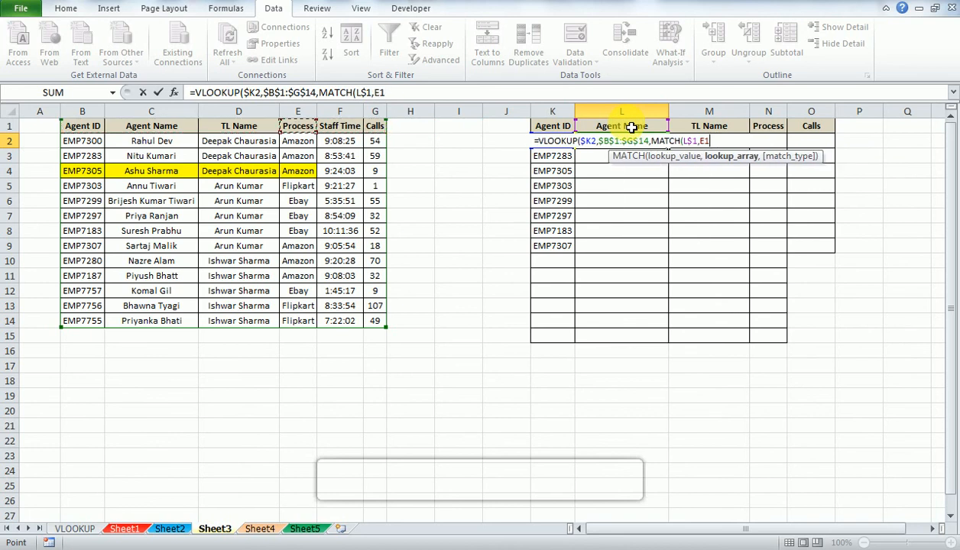
pyautogui.hotkey('ctrl', 'shift', 'Right')
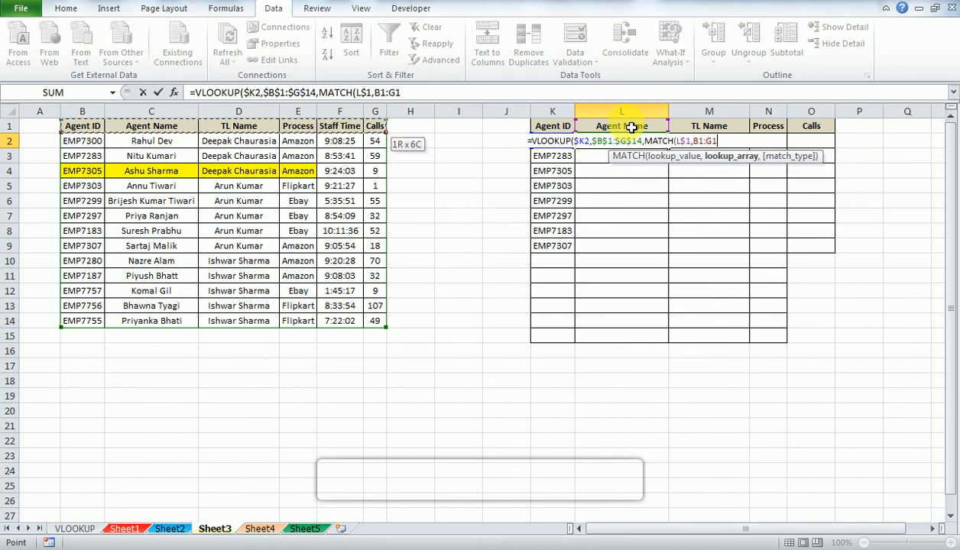
pyautogui.press('F4')
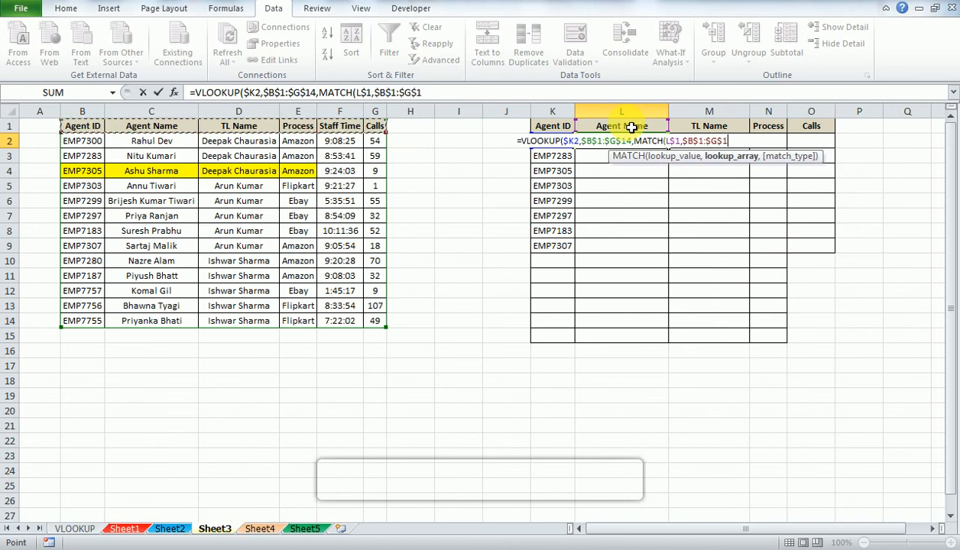
# Step: Set exact match (0) for both the nested MATCH and the outer VLOOKUP, and enter the formula in L2
pyautogui.write(',0')
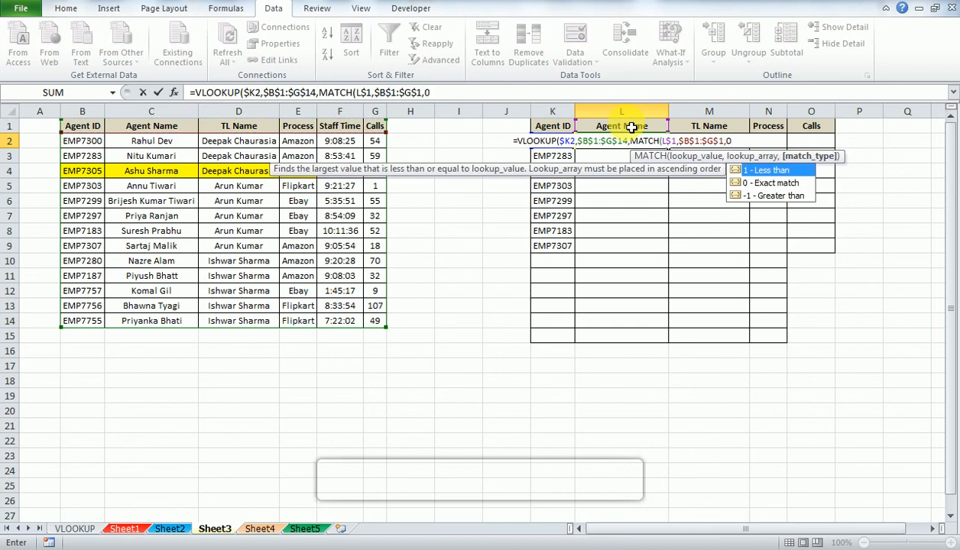
pyautogui.write(')')
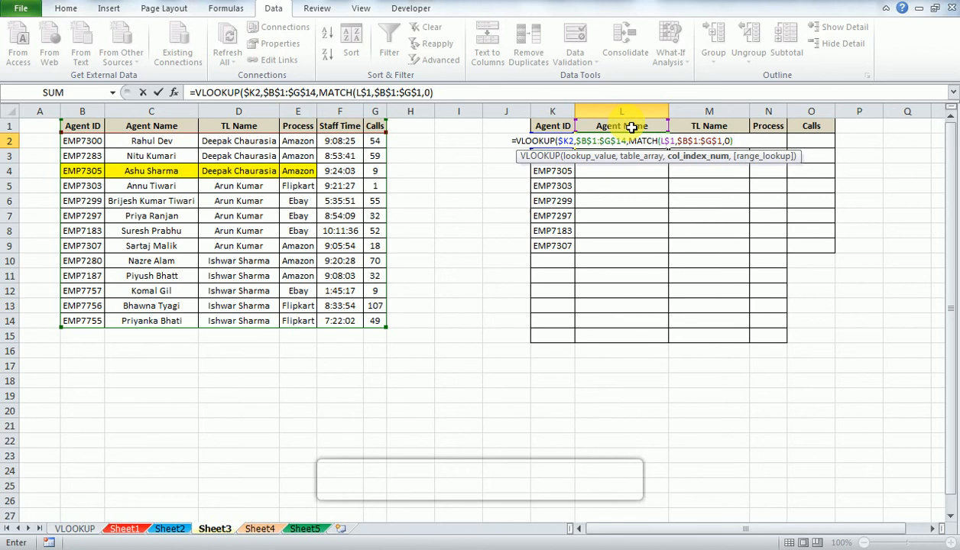
pyautogui.write(',0')
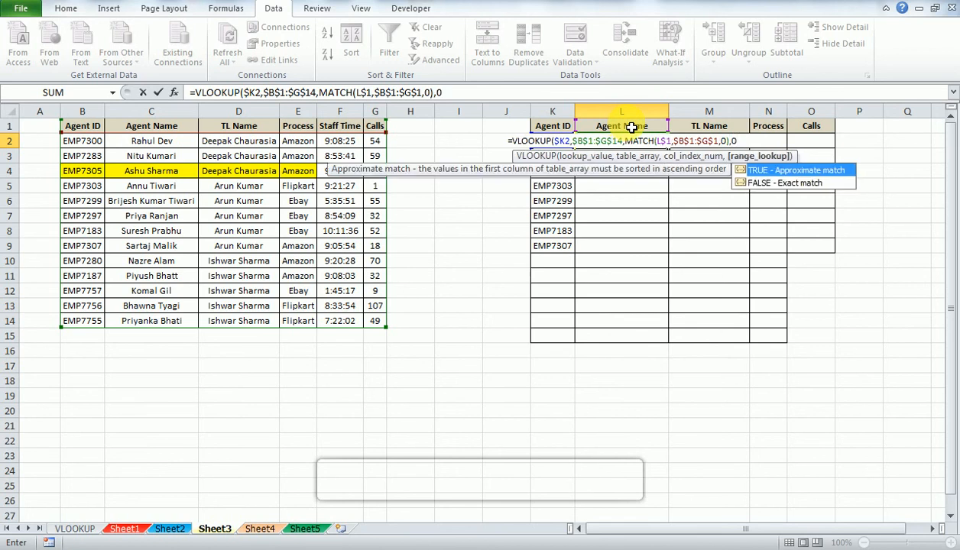
pyautogui.write(')')
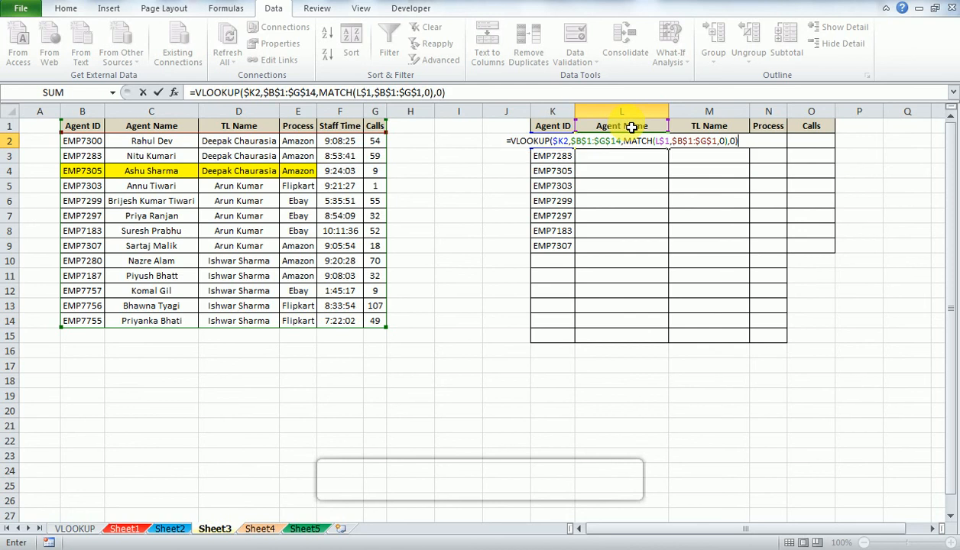
pyautogui.press('Return')
# Step: Fill the L2 formula down the Agent Name column to L9
pyautogui.press('Up')
pyautogui.press('Left')
pyautogui.hotkey('ctrl', 'Down')
pyautogui.press('Right')
pyautogui.hotkey('ctrl', 'shift', 'Up')
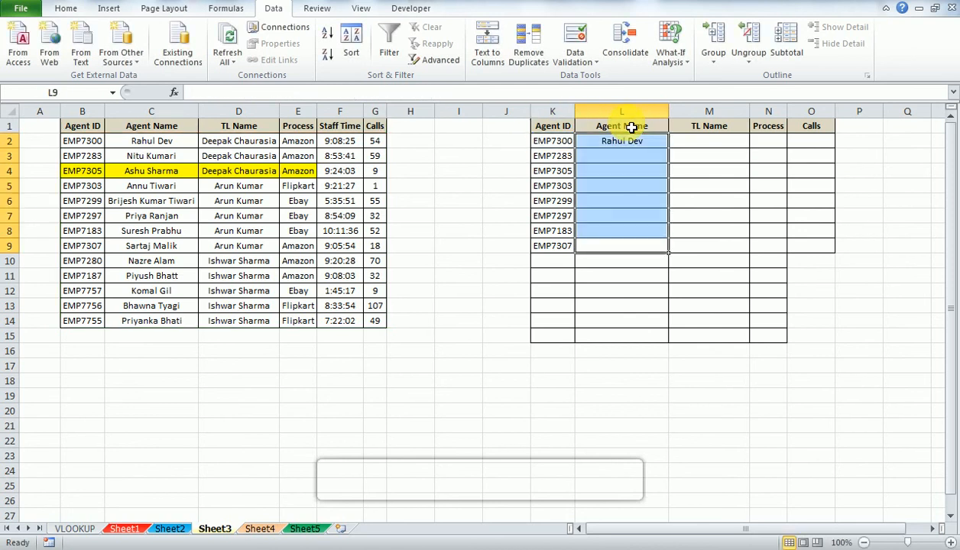
pyautogui.hotkey('ctrl', 'd')
# Step: Copy the Agent Name formulas from L2:L9 into the Process and Calls columns, starting at N2 and O2
pyautogui.hotkey('ctrl', 'c')
pyautogui.press('Right')
pyautogui.press('Up')
pyautogui.press('Up')
pyautogui.press('Up')
pyautogui.press('Up')
pyautogui.press('Up')
pyautogui.press('Right')
pyautogui.press('Up')
pyautogui.press('Up')
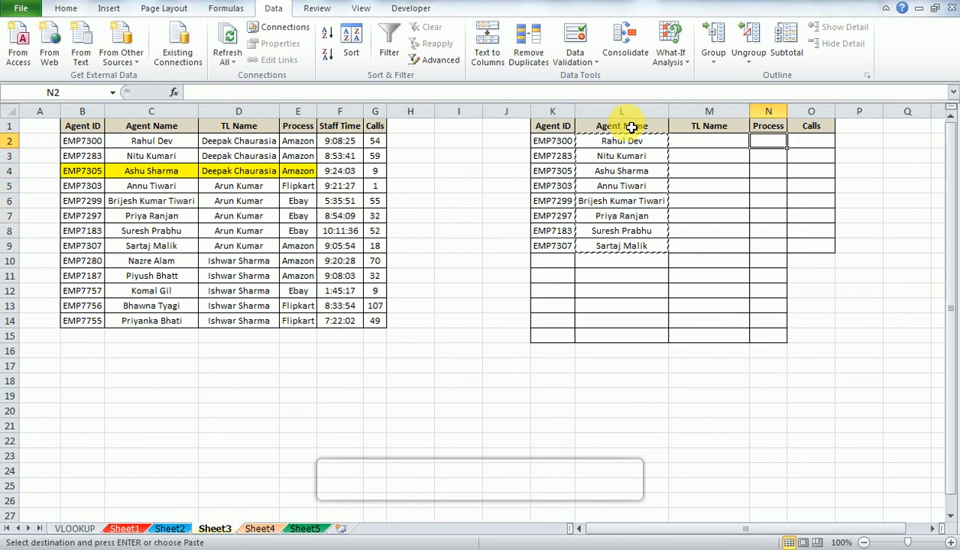
pyautogui.hotkey('ctrl', 'v')
pyautogui.press('Right')
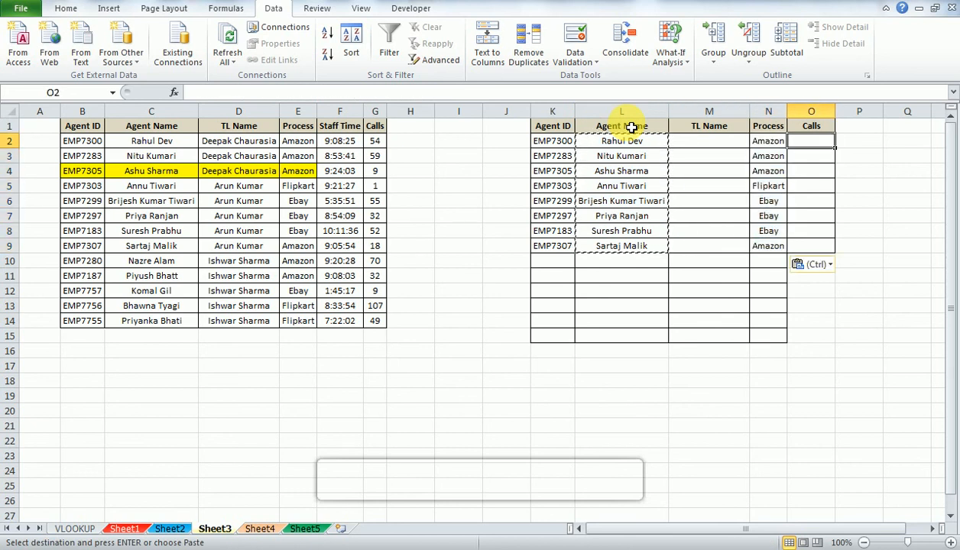
pyautogui.hotkey('ctrl', 'v')
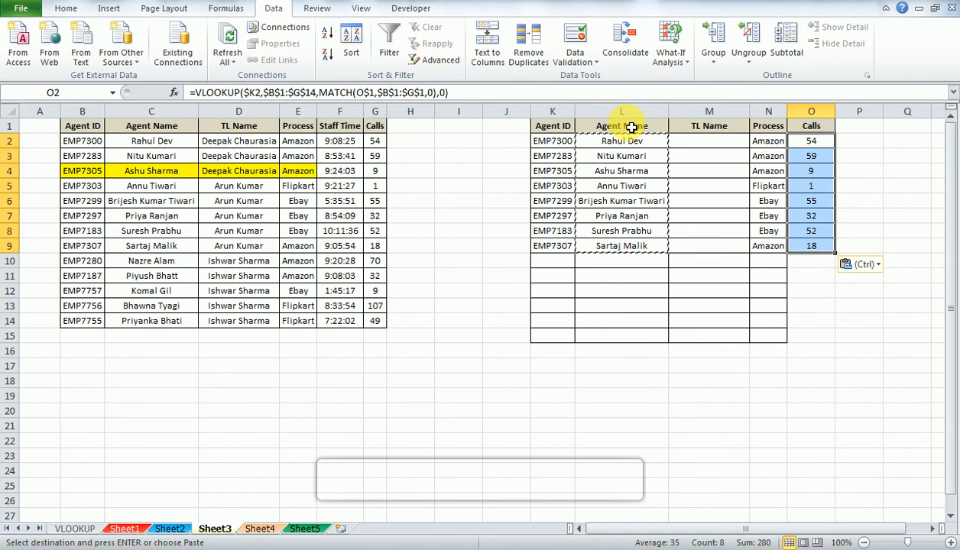
# Step: Select the **Double Vlookup topic on the VLOOKUP sheet, and open Sheet4 to view the existing formula in L3
pyautogui.click(67, 529)
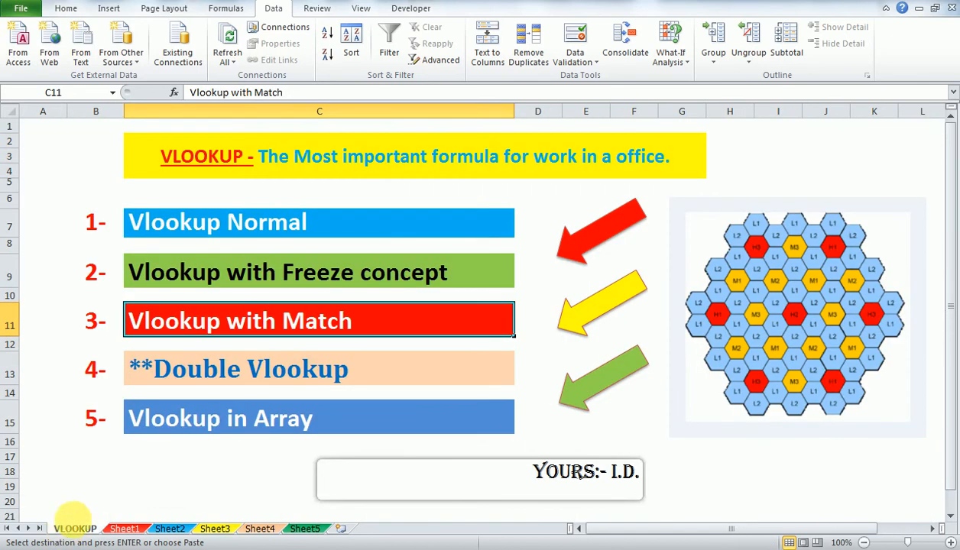
pyautogui.click(262, 369)
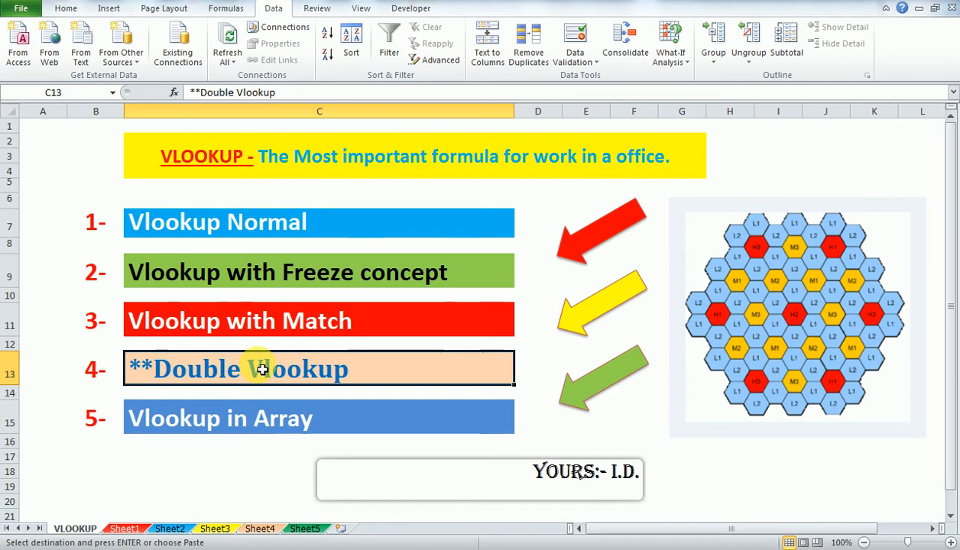
pyautogui.click(256, 529)
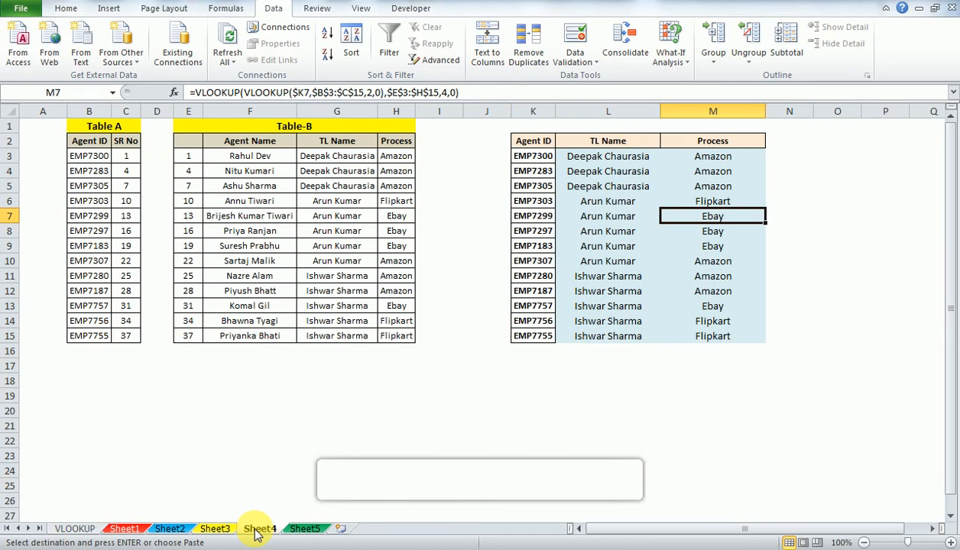
pyautogui.click(107, 158)
pyautogui.click(233, 164)
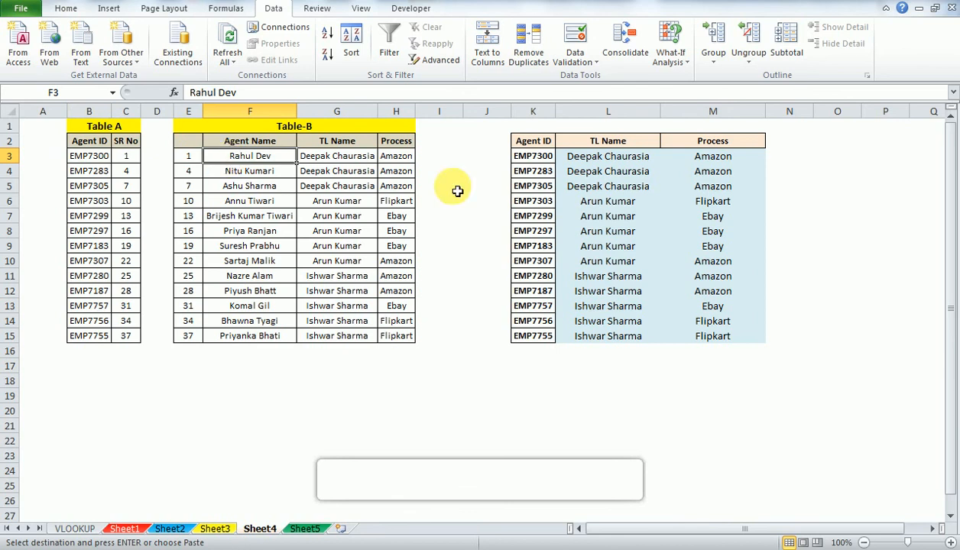
pyautogui.click(574, 161)
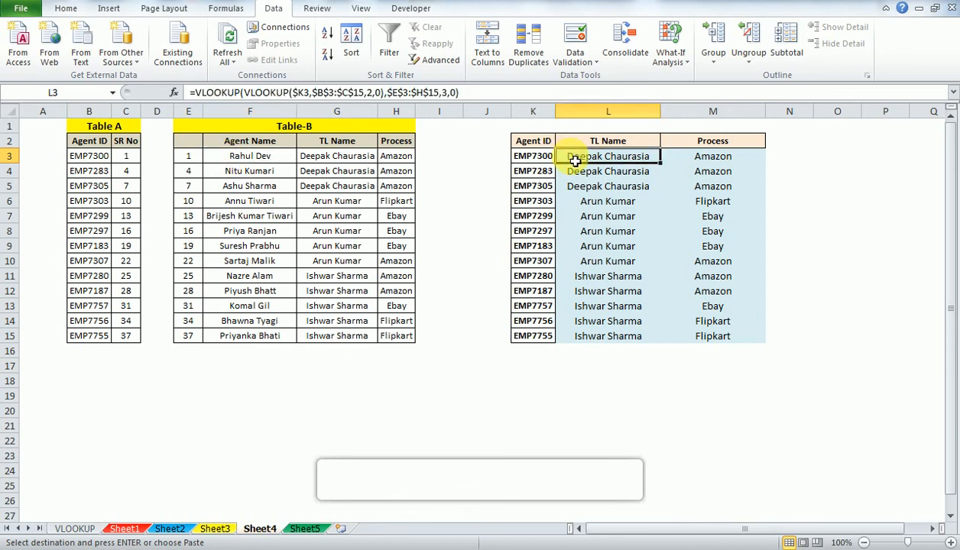
# Step: Examine Table A's Agent ID and SR No columns and the Agent ID list of the result table
pyautogui.press('Left')
pyautogui.press('Left')
pyautogui.press('Left')
pyautogui.press('Left')
pyautogui.press('Left')
pyautogui.press('Left')
pyautogui.press('Left')
pyautogui.press('Left')
pyautogui.press('Left')
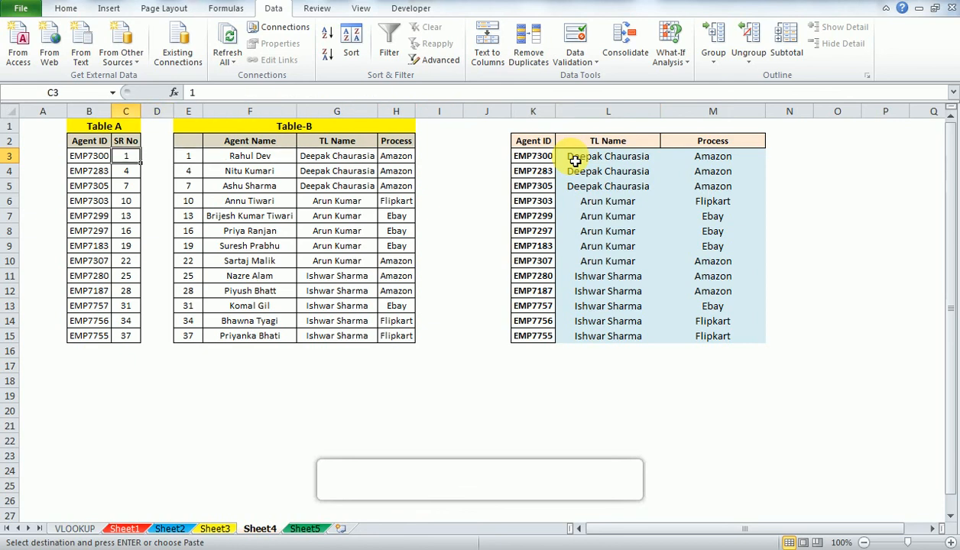
pyautogui.press('Left')
pyautogui.press('Right')
pyautogui.press('Right')
pyautogui.press('Left')
pyautogui.press('Left')
pyautogui.press('Right')
pyautogui.press('Right')
pyautogui.press('Right')
pyautogui.press('Right')
pyautogui.press('Right')
pyautogui.press('Right')
pyautogui.press('Right')
pyautogui.press('Right')
pyautogui.press('Right')
pyautogui.hotkey('ctrl', 'shift', 'Down')
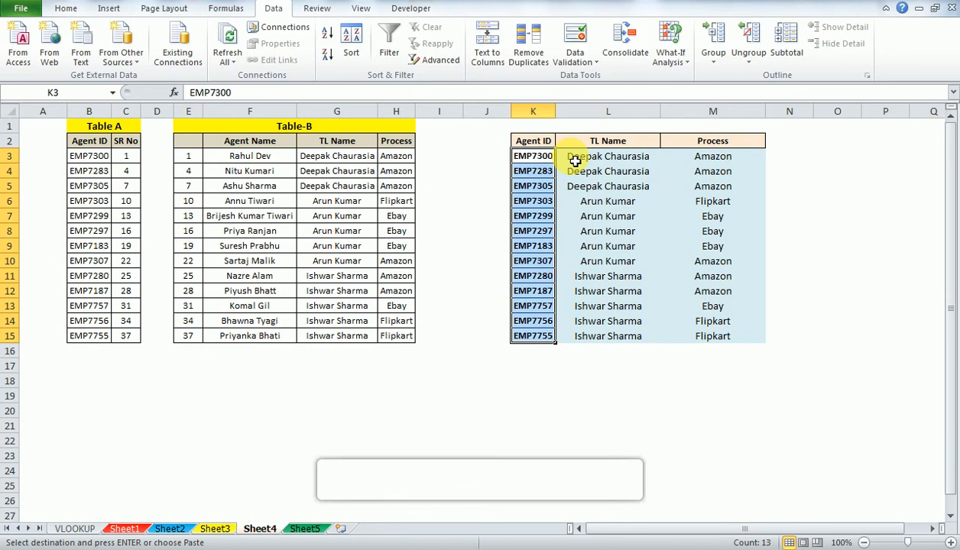
# Step: Examine Table-B's data range E3:H15 and its unlabelled first column of serial numbers
pyautogui.press('Left')
pyautogui.press('Left')
pyautogui.press('Left')
pyautogui.press('Left')
pyautogui.press('Left')
pyautogui.press('Left')
pyautogui.hotkey('shift', 'Right')
pyautogui.hotkey('shift', 'Right')
pyautogui.hotkey('shift', 'Right')
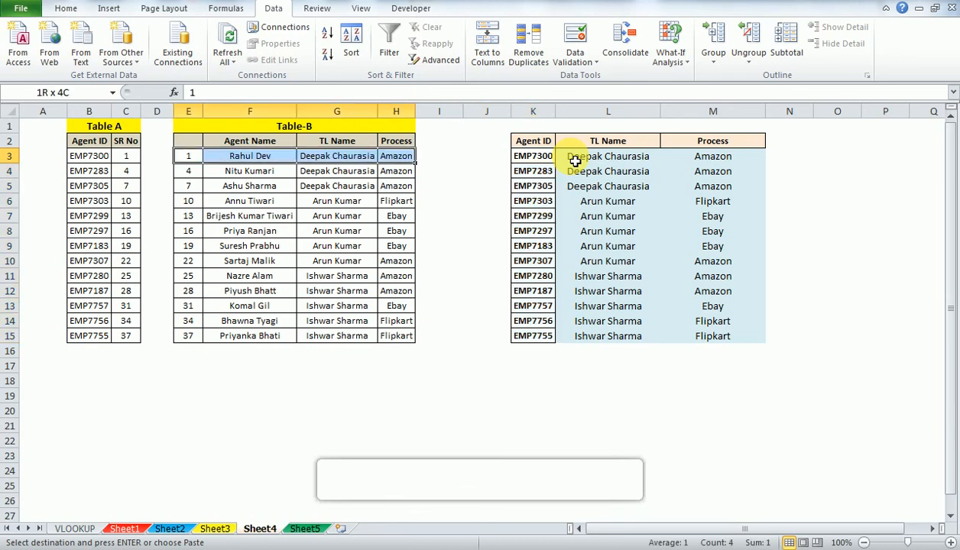
pyautogui.hotkey('ctrl', 'shift', 'Down')
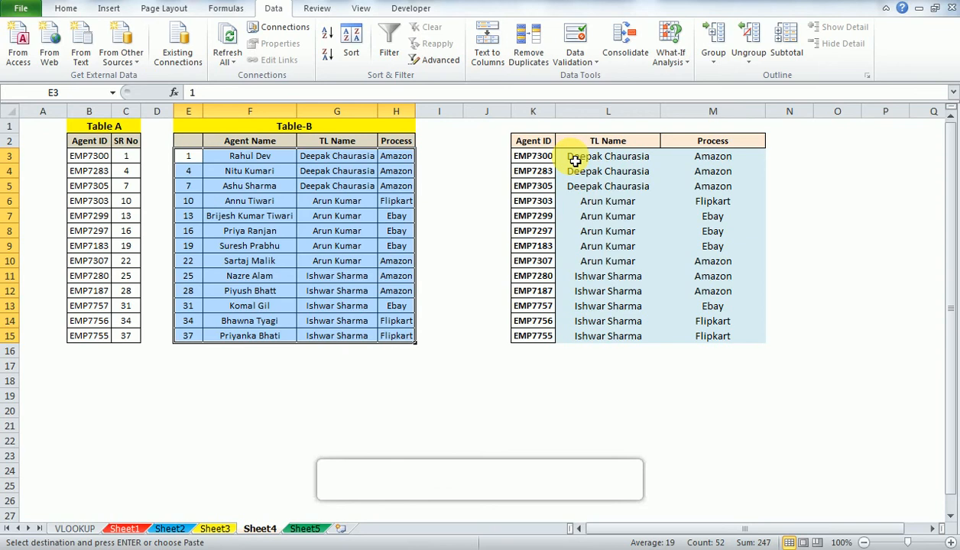
pyautogui.press('Right')
pyautogui.hotkey('shift', 'Right')
pyautogui.hotkey('shift', 'Right')
pyautogui.hotkey('ctrl', 'shift', 'Down')
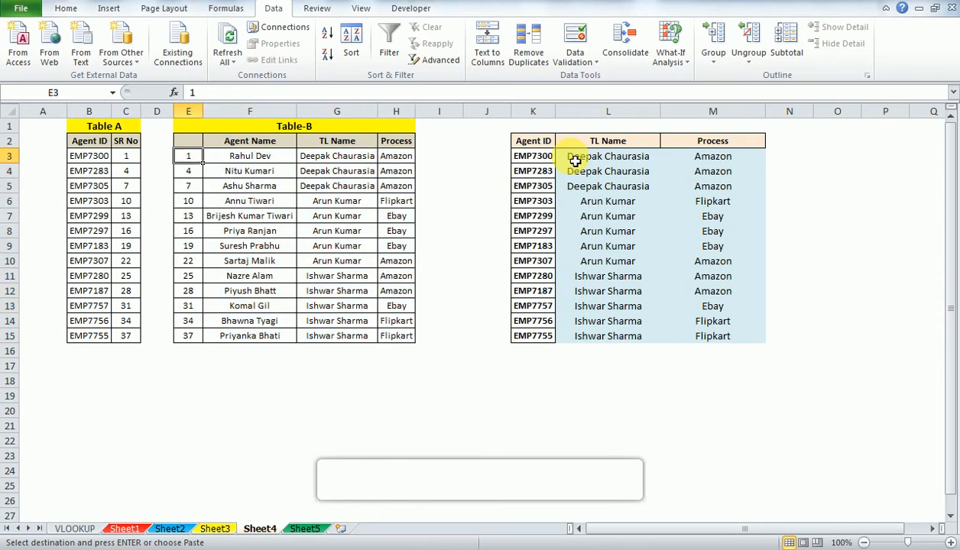
pyautogui.press('Left')
pyautogui.hotkey('ctrl', 'shift', 'Down')
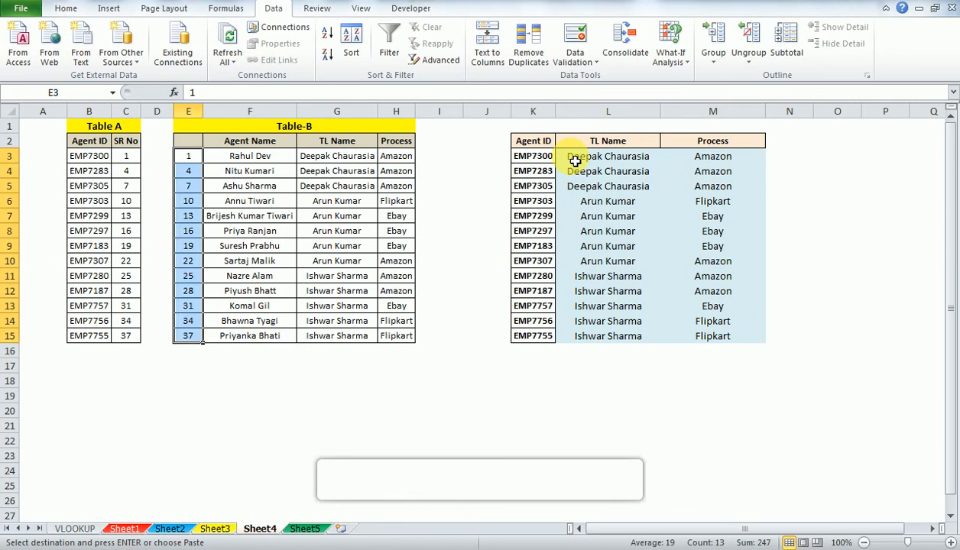
# Step: Label the first column of Table-B "SR No" in E2
pyautogui.press('Up')
pyautogui.write('SR No')
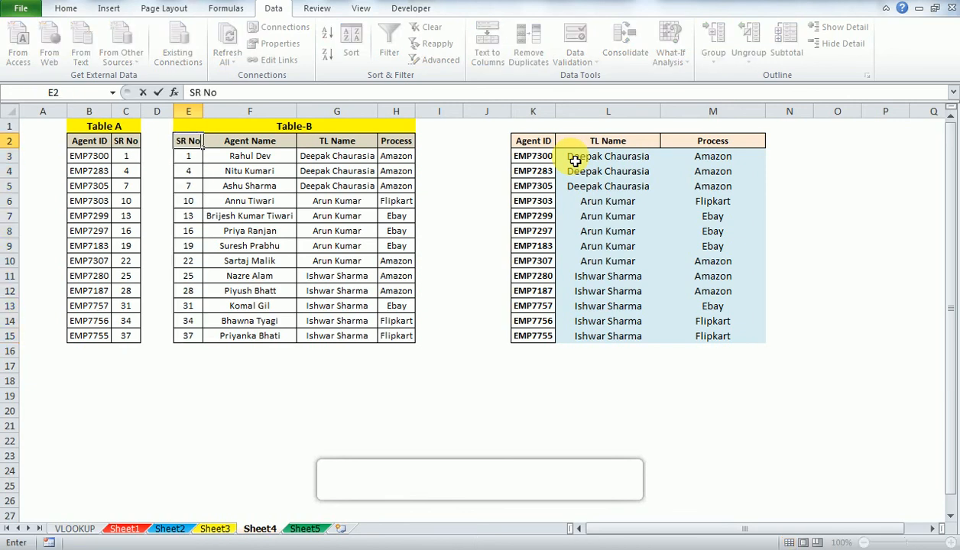
pyautogui.press('Return')
# Step: Compare Table-B's SR No column with the result table's Agent IDs and Table A's Agent ID and SR No pairs
pyautogui.hotkey('ctrl', 'shift', 'Down')
pyautogui.press('Right')
pyautogui.press('Right')
pyautogui.press('Right')
pyautogui.press('Right')
pyautogui.press('Right')
pyautogui.press('Right')
pyautogui.hotkey('ctrl', 'shift', 'Down')
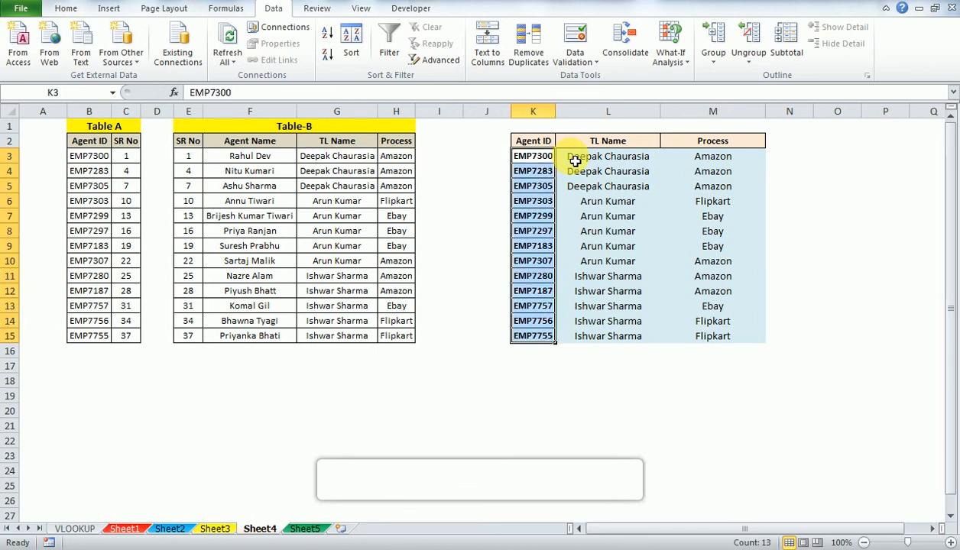
pyautogui.press('Left')
pyautogui.press('Left')
pyautogui.press('Left')
pyautogui.press('Left')
pyautogui.press('Left')
pyautogui.press('Left')
pyautogui.press('Left')
pyautogui.press('Left')
pyautogui.press('Left')
pyautogui.hotkey('shift', 'Right')
pyautogui.hotkey('ctrl', 'shift', 'Down')
pyautogui.press('Up')
pyautogui.press('Down')
pyautogui.press('Right')
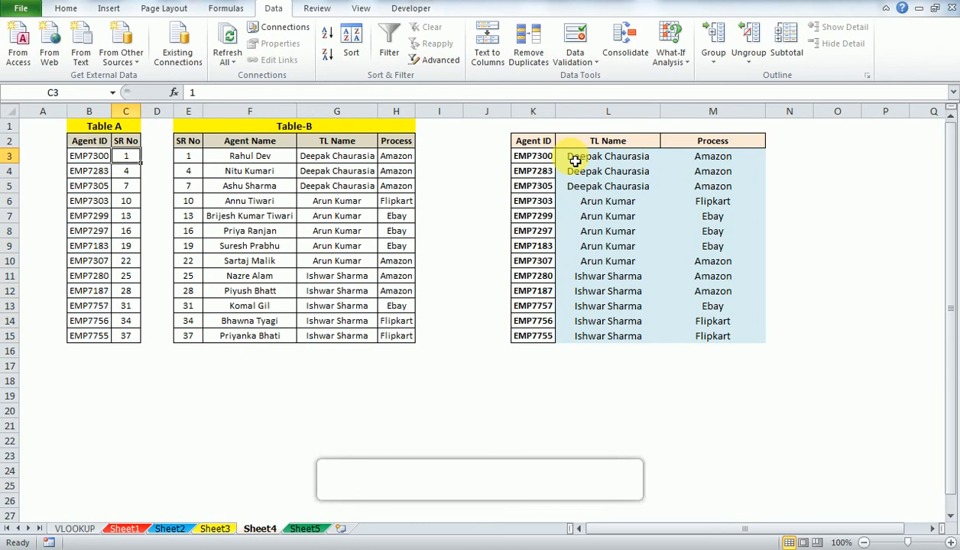
# Step: Review the result table's Agent ID, TL Name and Process columns against the whole of Table-B including its headers
pyautogui.press('Right')
pyautogui.press('Right')
pyautogui.press('Right')
pyautogui.press('Right')
pyautogui.press('Right')
pyautogui.press('Right')
pyautogui.press('Right')
pyautogui.press('Right')
pyautogui.press('Right')
pyautogui.press('Right')
pyautogui.press('Left')
pyautogui.press('Left')
pyautogui.hotkey('ctrl', 'shift', 'Down')
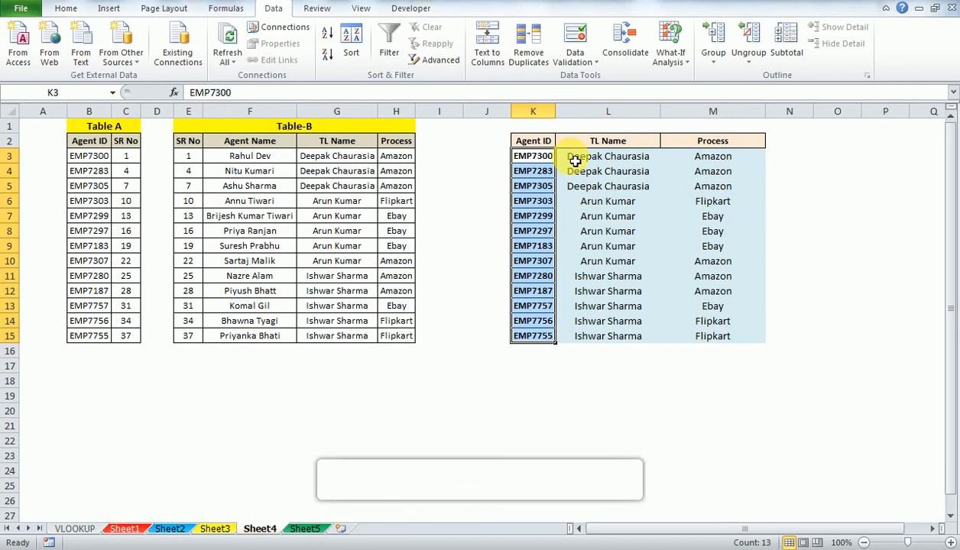
pyautogui.press('Right')
pyautogui.hotkey('shift', 'Right')
pyautogui.hotkey('ctrl', 'shift', 'Down')
pyautogui.press('Left')
pyautogui.press('Left')
pyautogui.press('Left')
pyautogui.press('Left')
pyautogui.press('Left')
pyautogui.press('Left')
pyautogui.press('Left')
pyautogui.press('Up')
pyautogui.hotkey('ctrl', 'shift', 'Right')
pyautogui.hotkey('ctrl', 'shift', 'Down')
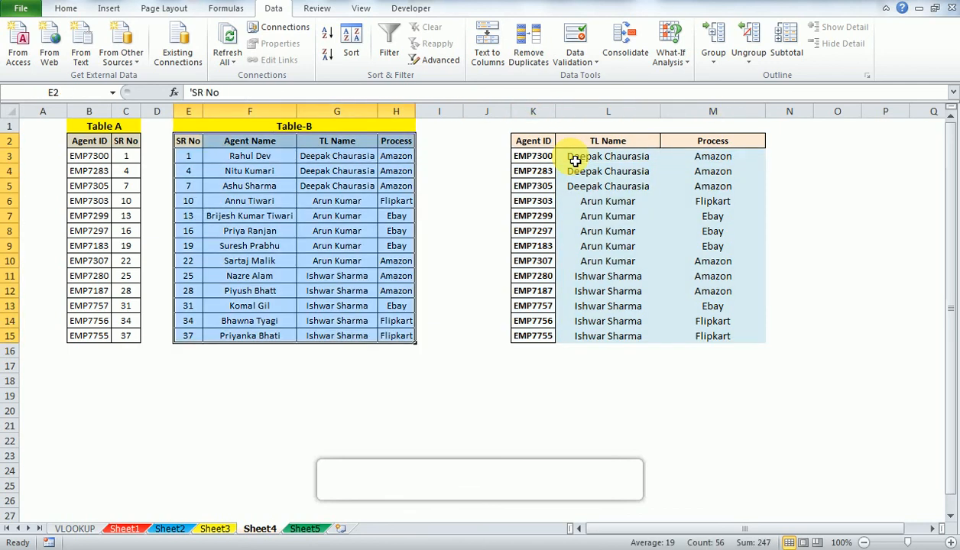
# Step: Examine how the result table's Agent IDs relate to Table-B's SR No column through Table A's range B3:C15
pyautogui.press('Down')
pyautogui.press('Right')
pyautogui.press('Right')
pyautogui.press('Right')
pyautogui.press('Right')
pyautogui.press('Right')
pyautogui.press('Right')
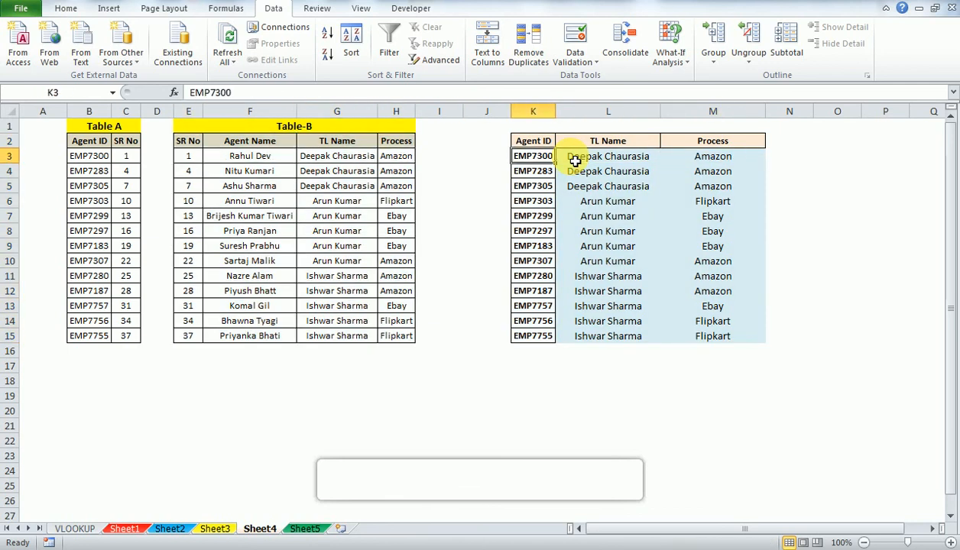
pyautogui.hotkey('ctrl', 'shift', 'Down')
pyautogui.press('Left')
pyautogui.press('Left')
pyautogui.press('Left')
pyautogui.press('Left')
pyautogui.press('Left')
pyautogui.hotkey('ctrl', 'shift', 'Down')
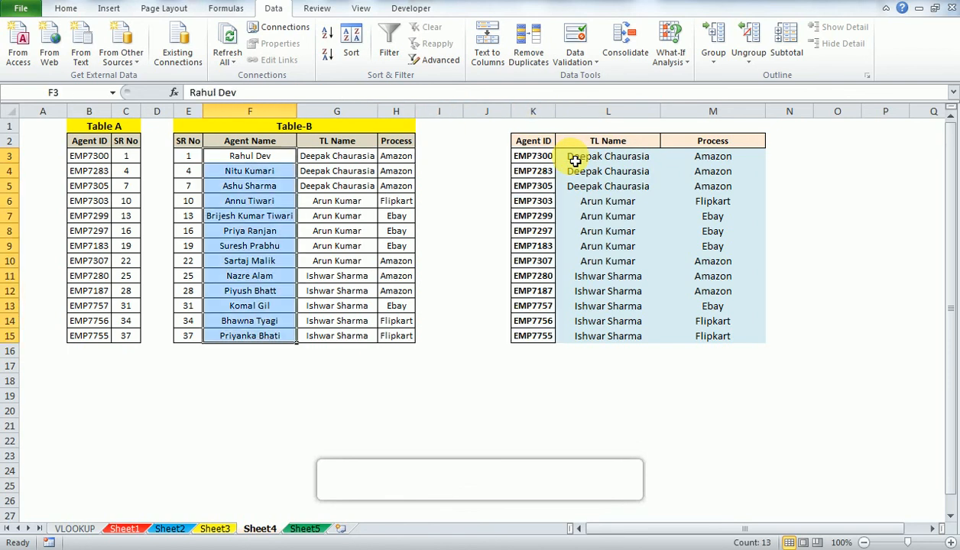
pyautogui.press('Right')
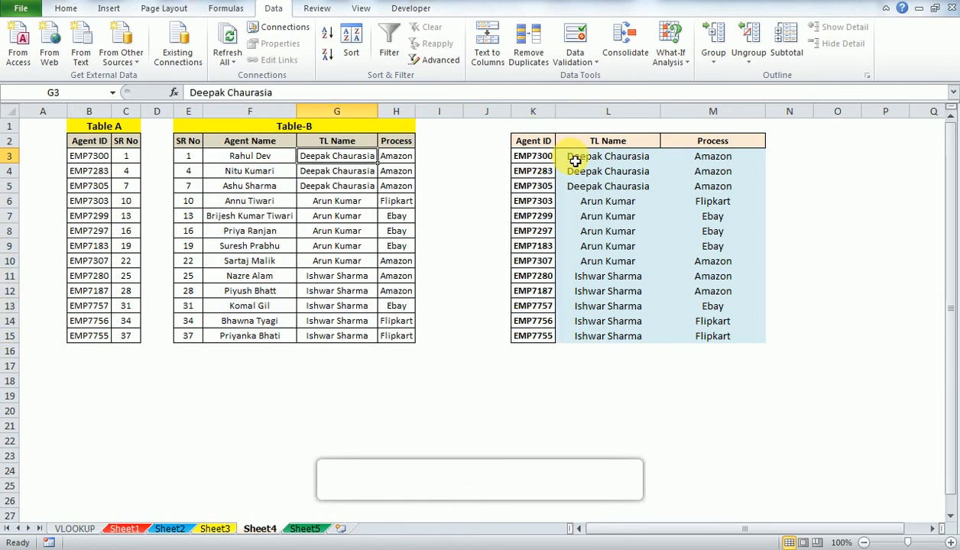
pyautogui.press('Left')
pyautogui.press('Left')
pyautogui.hotkey('ctrl', 'shift', 'Down')
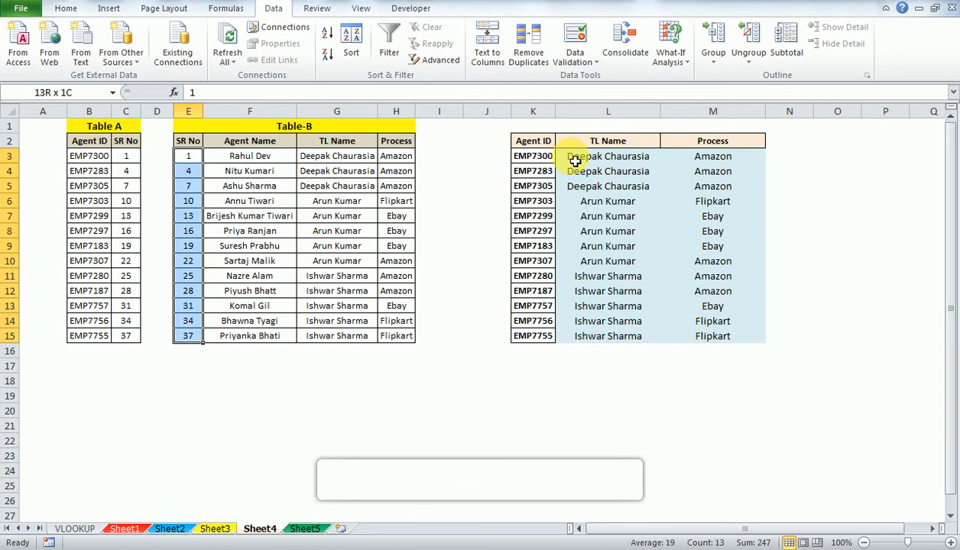
pyautogui.press('Left')
pyautogui.press('Left')
pyautogui.press('Left')
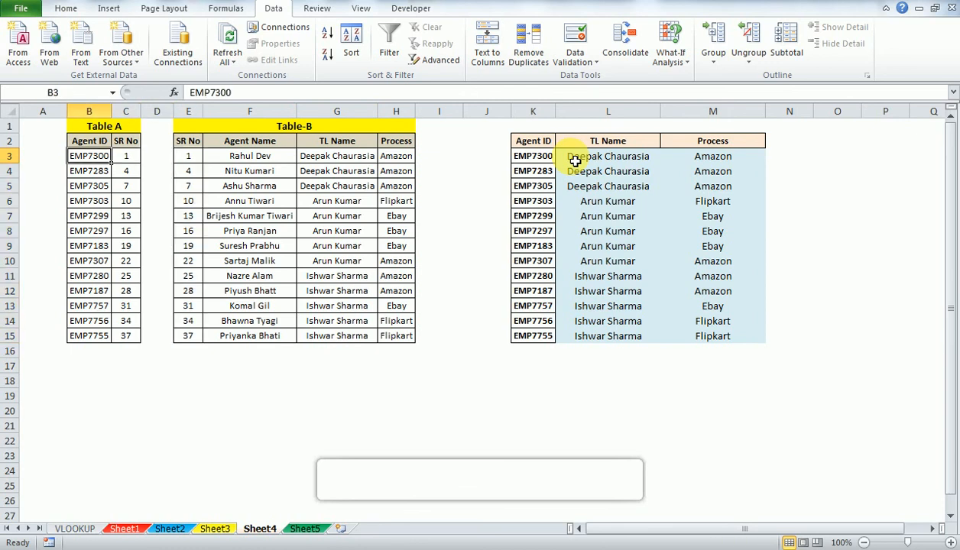
pyautogui.hotkey('shift', 'Right')
pyautogui.hotkey('ctrl', 'shift', 'Down')
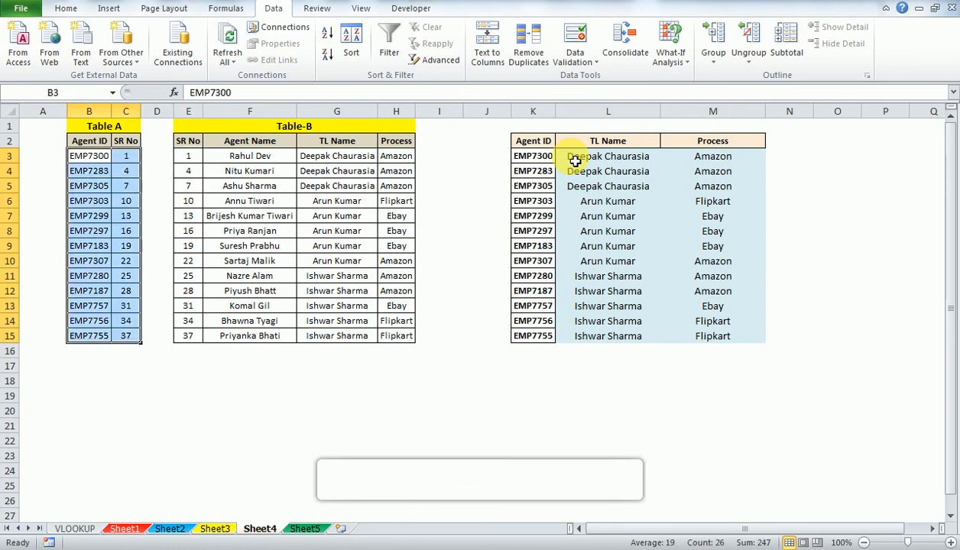
# Step: Examine Table A's Agent ID and SR No pairs against the first Agent ID of the result table
pyautogui.press('Right')
pyautogui.press('Left')
pyautogui.hotkey('shift', 'Right')
pyautogui.hotkey('shift', 'Left')
pyautogui.hotkey('ctrl', 'shift', 'Down')
pyautogui.hotkey('shift', 'Right')
pyautogui.press('Right')
pyautogui.press('Right')
pyautogui.press('Left')
pyautogui.press('Right')
pyautogui.press('Right')
pyautogui.hotkey('ctrl', 'shift', 'Down')
pyautogui.press('Left')
pyautogui.press('Left')
pyautogui.press('Left')
pyautogui.hotkey('shift', 'Right')
pyautogui.hotkey('ctrl', 'shift', 'Down')
pyautogui.press('Right')
pyautogui.press('Right')
pyautogui.press('Right')
pyautogui.press('Right')
pyautogui.press('Right')
pyautogui.press('Right')
pyautogui.press('Right')
pyautogui.press('Right')
pyautogui.press('Right')
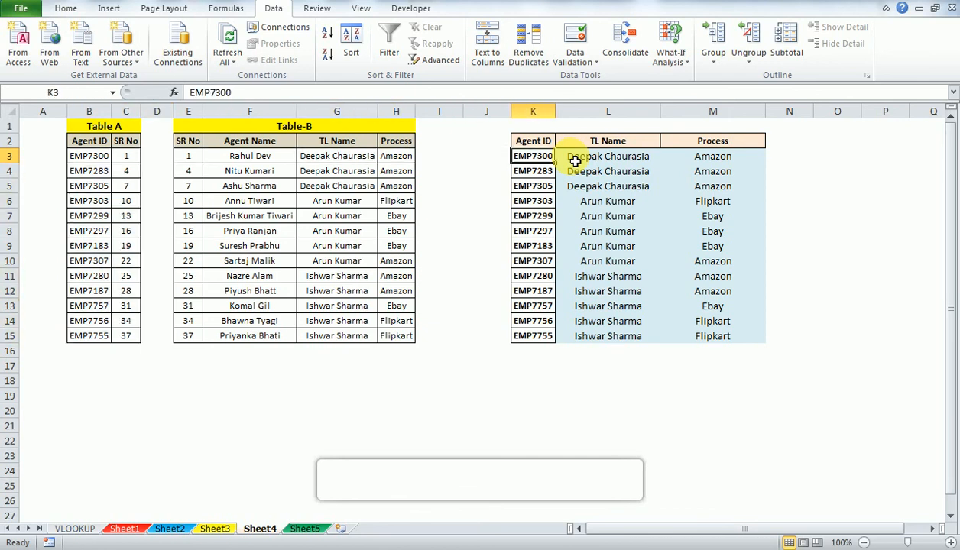
# Step: Review Table-B's full data range E3:H15, from SR No to Process, as the source for the result table
pyautogui.press('Left')
pyautogui.press('Left')
pyautogui.press('Left')
pyautogui.press('Left')
pyautogui.press('Left')
pyautogui.press('Left')
pyautogui.press('Left')
pyautogui.press('Left')
pyautogui.press('Left')
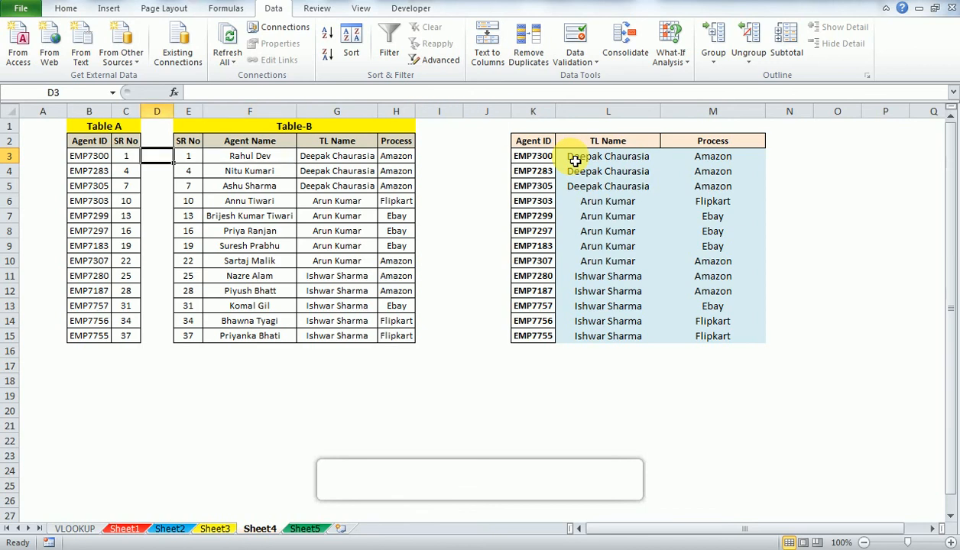
pyautogui.press('Right')
pyautogui.press('Right')
pyautogui.press('Right')
pyautogui.hotkey('ctrl', 'shift', 'Down')
pyautogui.hotkey('ctrl', 'shift', 'Right')
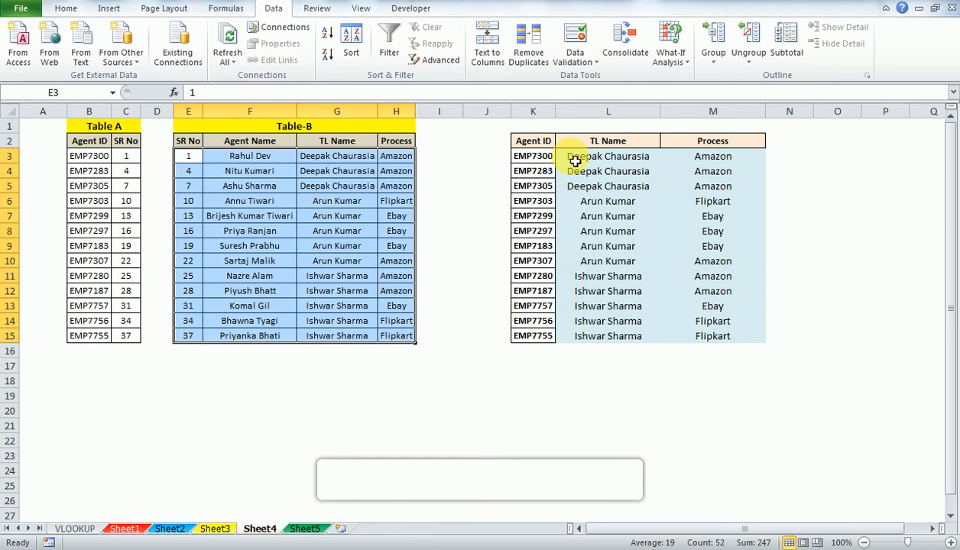
pyautogui.press('Right')
pyautogui.press('Right')
pyautogui.press('Right')
pyautogui.press('Right')
pyautogui.press('Right')
pyautogui.press('Right')
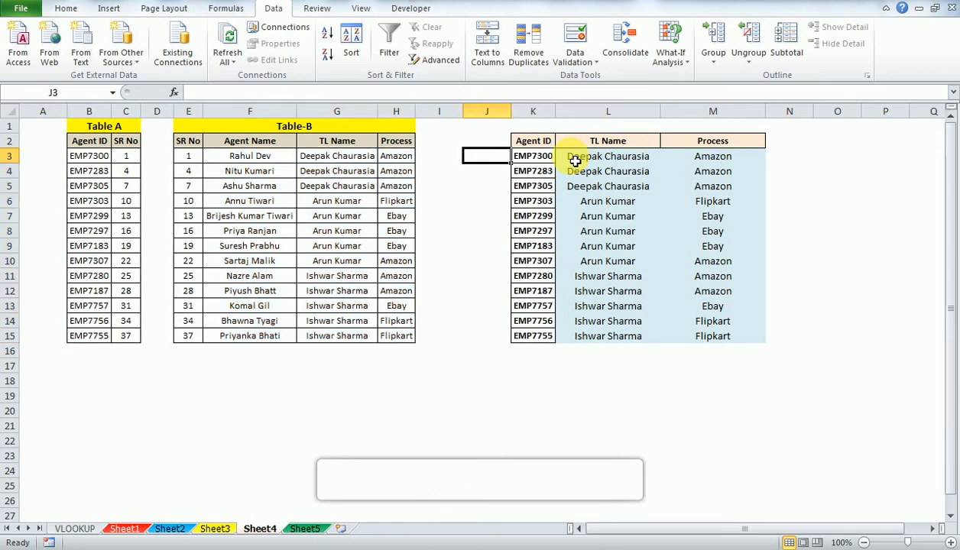
# Step: Clear the existing TL Name and Process formulas from L3:M15 of the result table
pyautogui.click(600, 156)
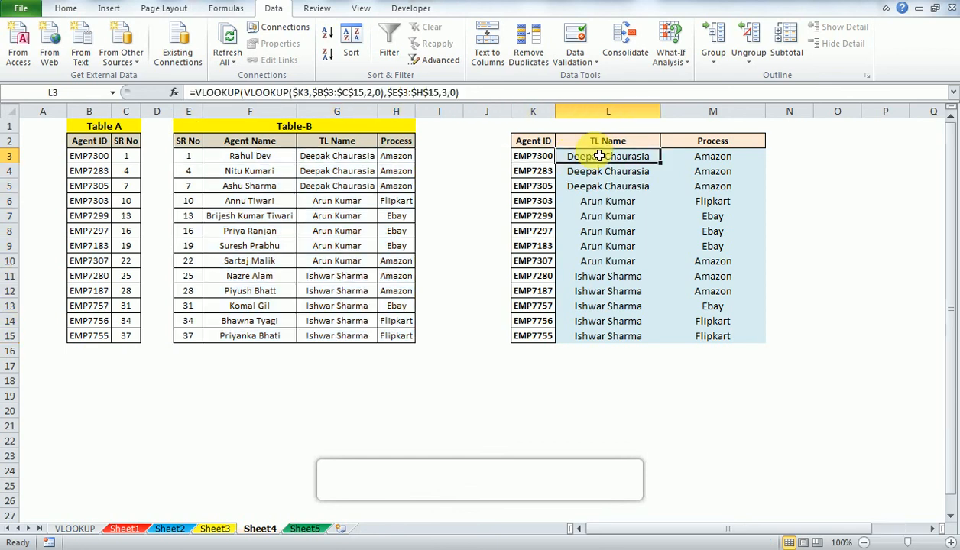
pyautogui.hotkey('ctrl', 'shift', 'End')
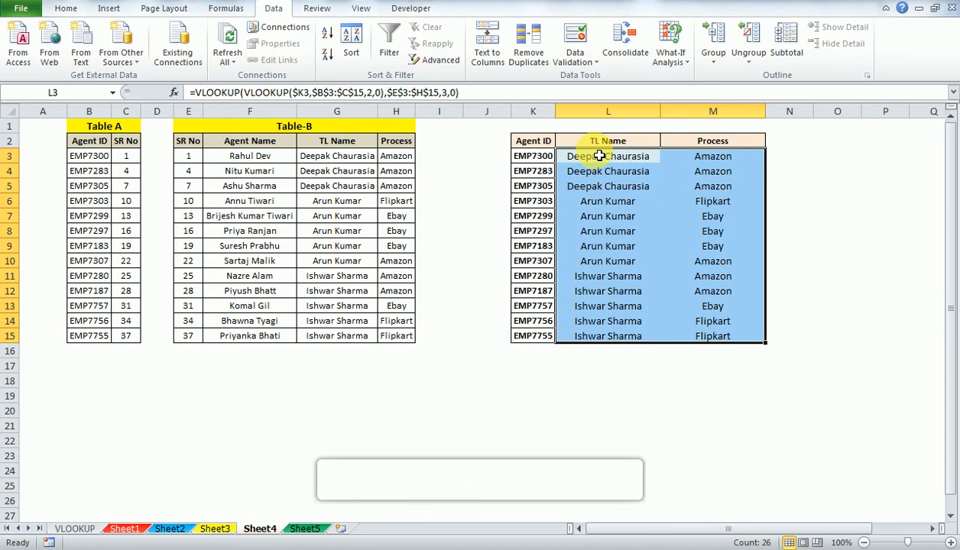
pyautogui.press('Delete')
pyautogui.click(600, 156)
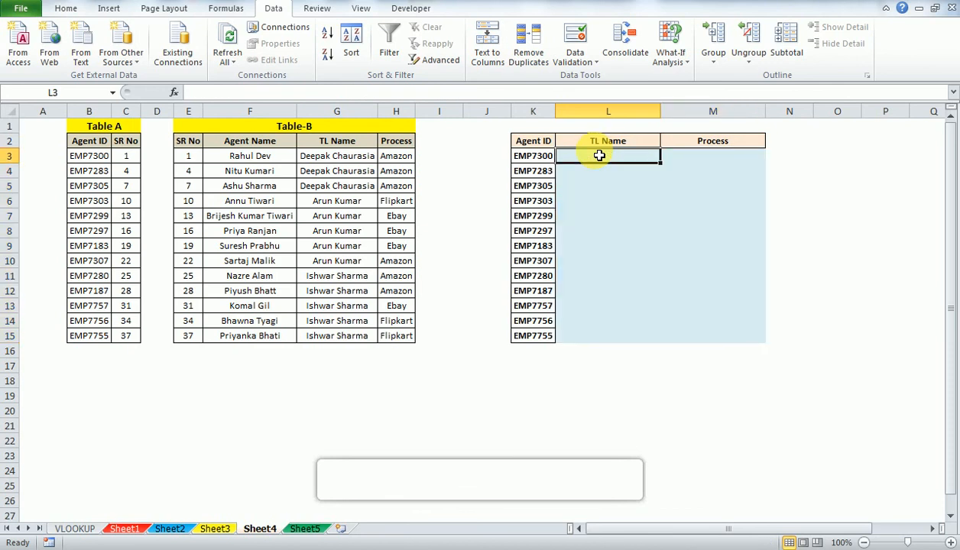
pyautogui.write('=vll')
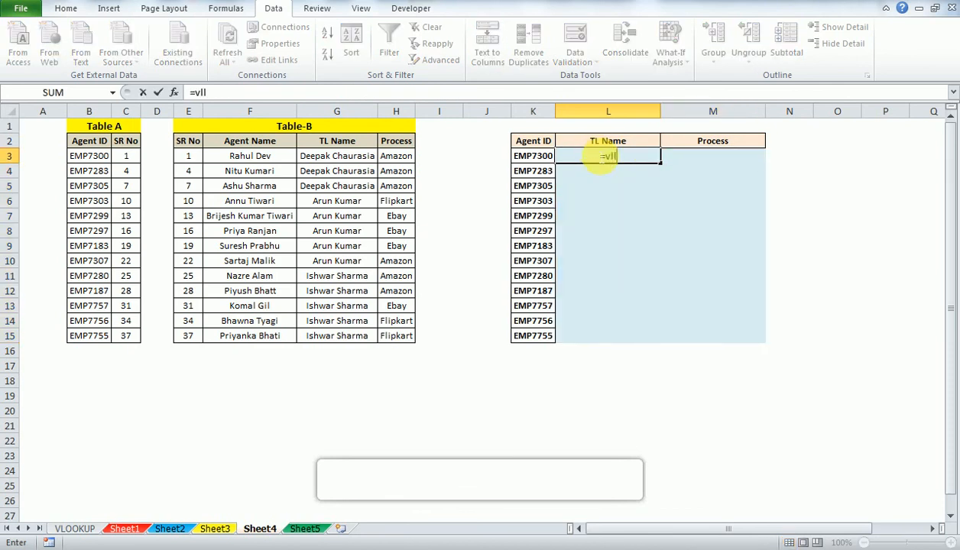
pyautogui.press('Tab')
pyautogui.click(599, 156)
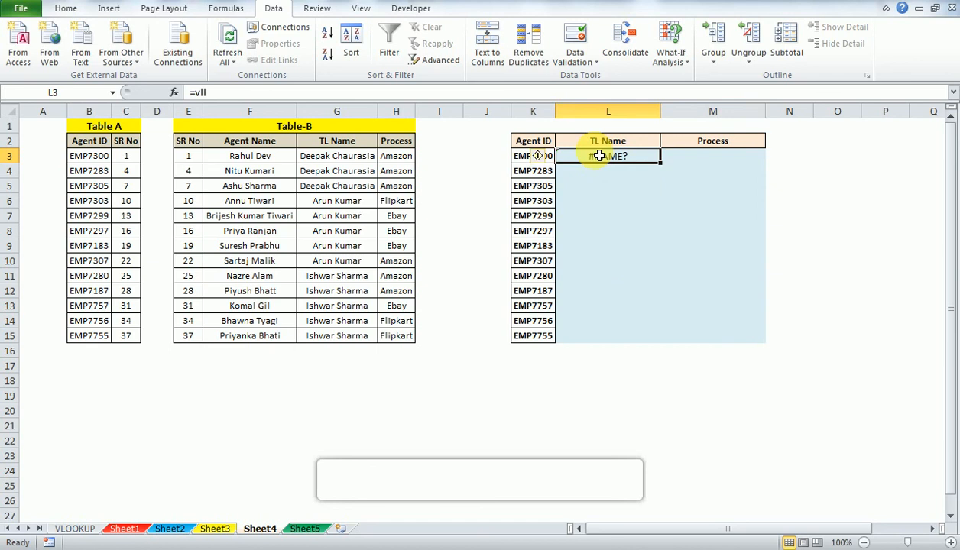
# Step: Start a VLOOKUP formula in L3 with the Agent ID in K3 as lookup value, locking only its column as $K3
pyautogui.write('=vl')
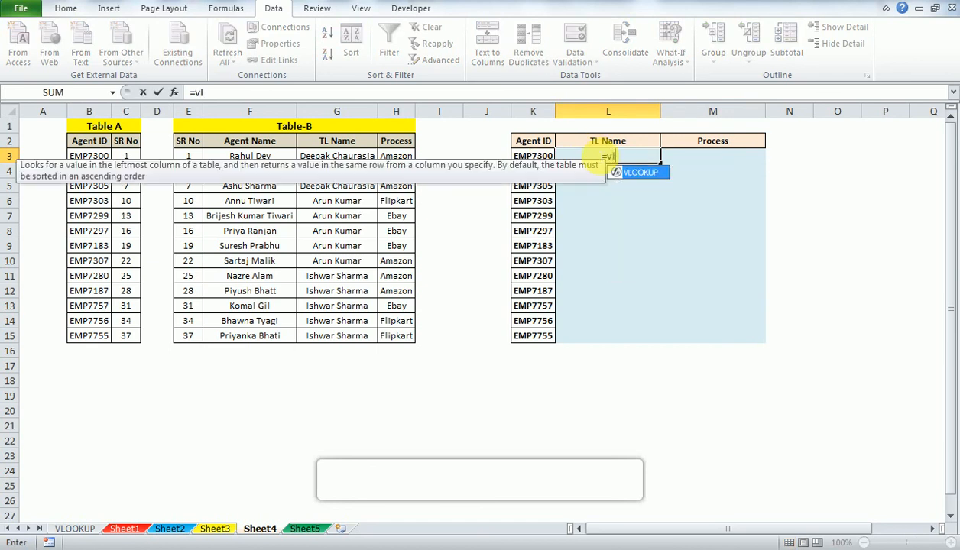
pyautogui.press('Tab')
pyautogui.press('Left')
pyautogui.press('Left')
pyautogui.press('Right')
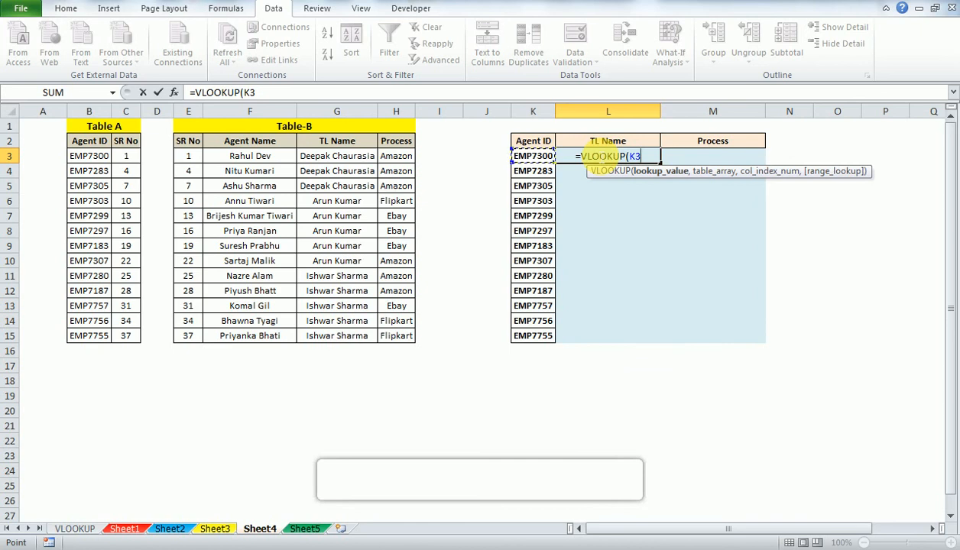
pyautogui.press('F4')
pyautogui.press('F4')
pyautogui.press('F4')
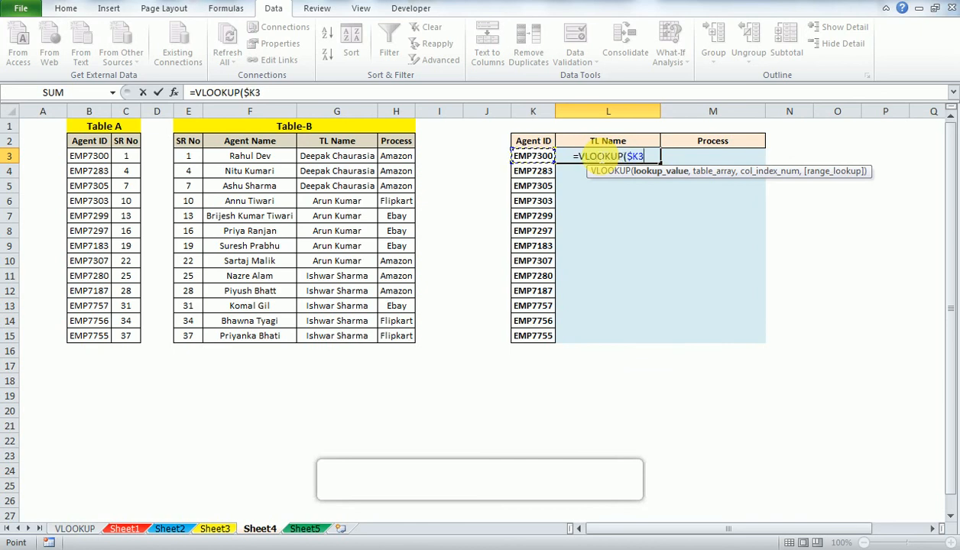
# Step: Set the table array of the L3 VLOOKUP to Table A's data as the absolute range $B$3:$C$15
pyautogui.write(',')
pyautogui.press('Left')
pyautogui.press('Left')
pyautogui.press('Left')
pyautogui.press('Left')
pyautogui.press('Left')
pyautogui.press('Left')
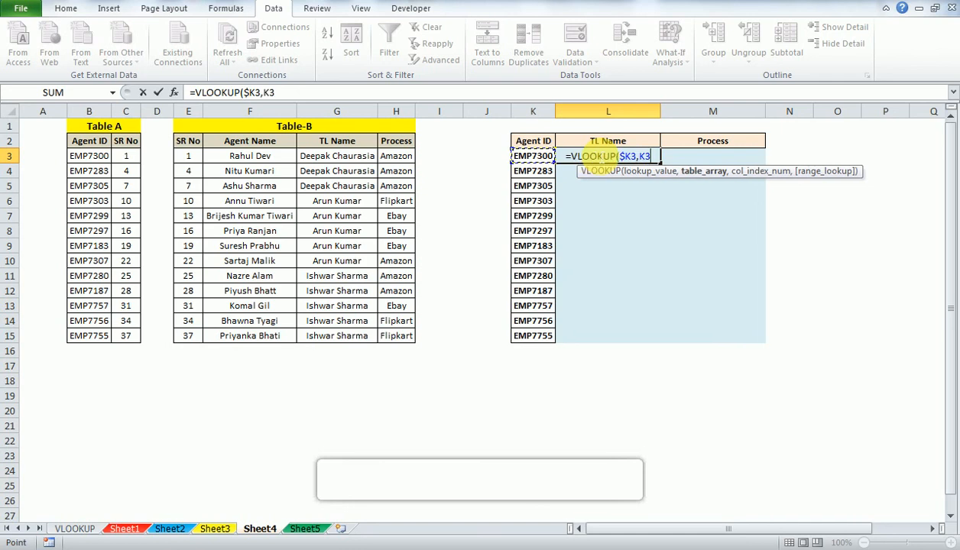
pyautogui.press('Left')
pyautogui.press('Left')
pyautogui.press('Left')
pyautogui.press('Left')
pyautogui.hotkey('shift', 'Right')
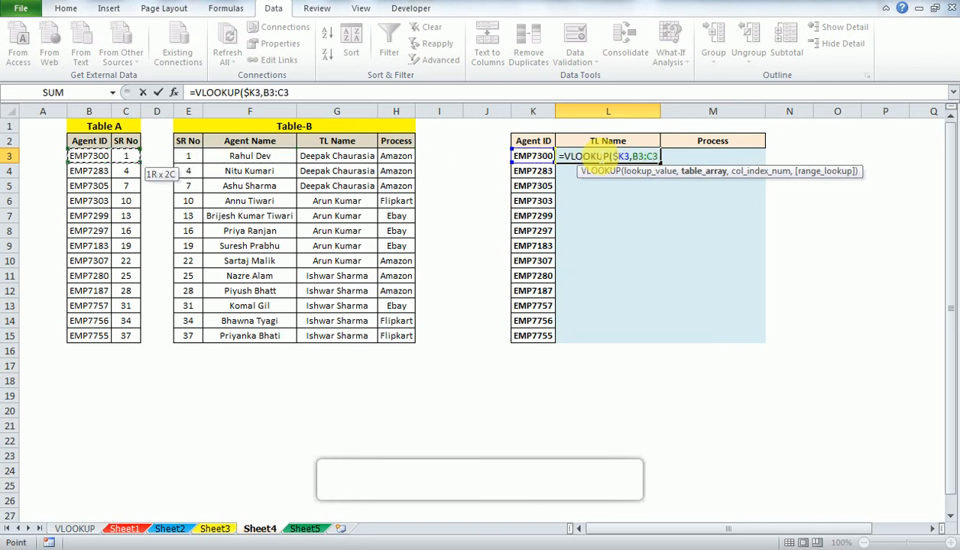
pyautogui.press('Left')
pyautogui.press('Right')
pyautogui.hotkey('shift', 'Right')
pyautogui.press('F4')
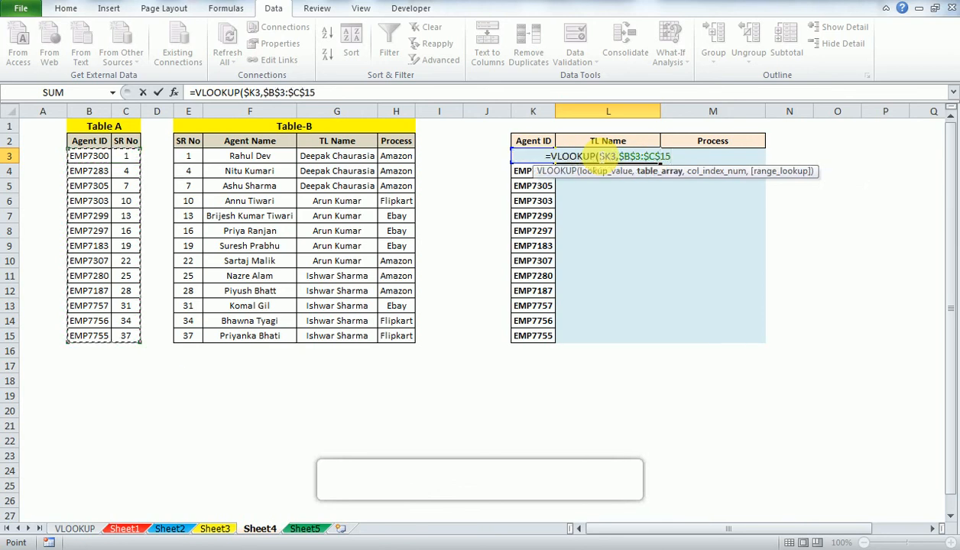
# Step: Complete the L3 VLOOKUP with column index 2 and exact match 0, and enter the formula
pyautogui.write(',')
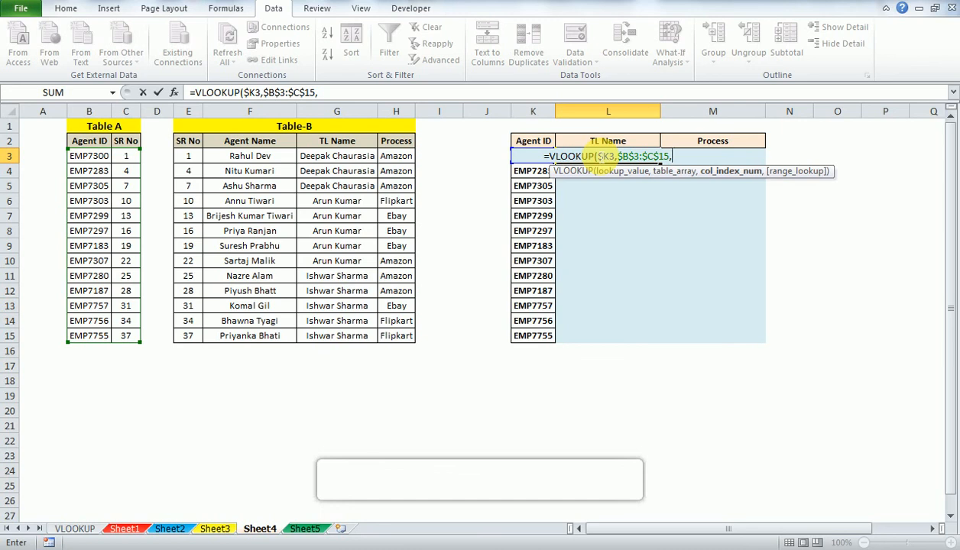
pyautogui.write('2,0')
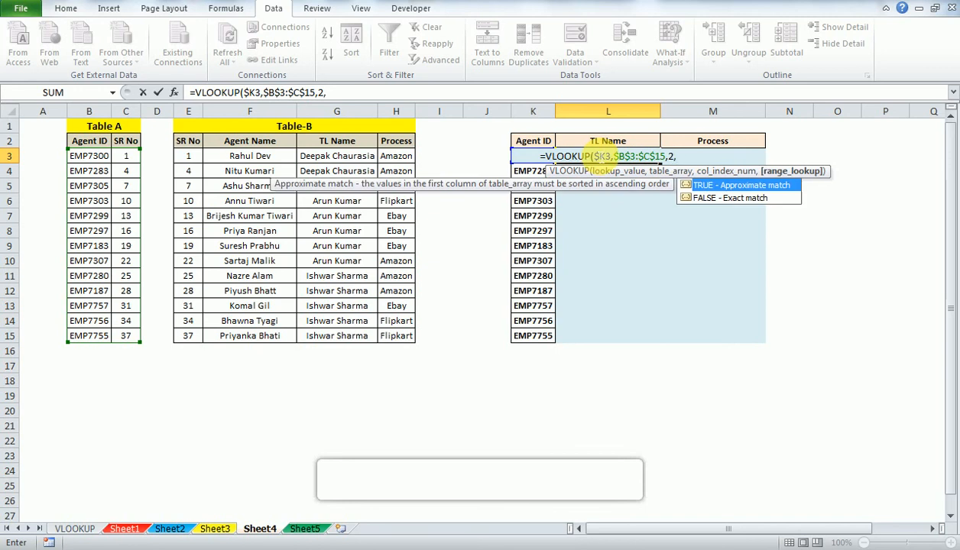
pyautogui.write(')')
pyautogui.press('Return')
# Step: Fill the L3 formula down the TL Name column through L15
pyautogui.press('Left')
pyautogui.press('Up')
pyautogui.hotkey('ctrl', 'Down')
pyautogui.press('Right')
pyautogui.hotkey('ctrl', 'shift', 'Up')
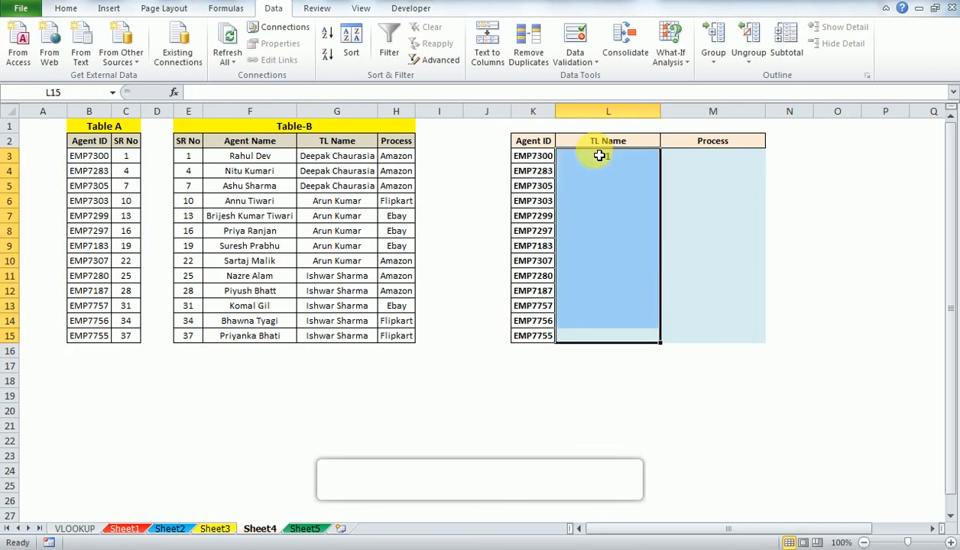
pyautogui.hotkey('ctrl', 'd')
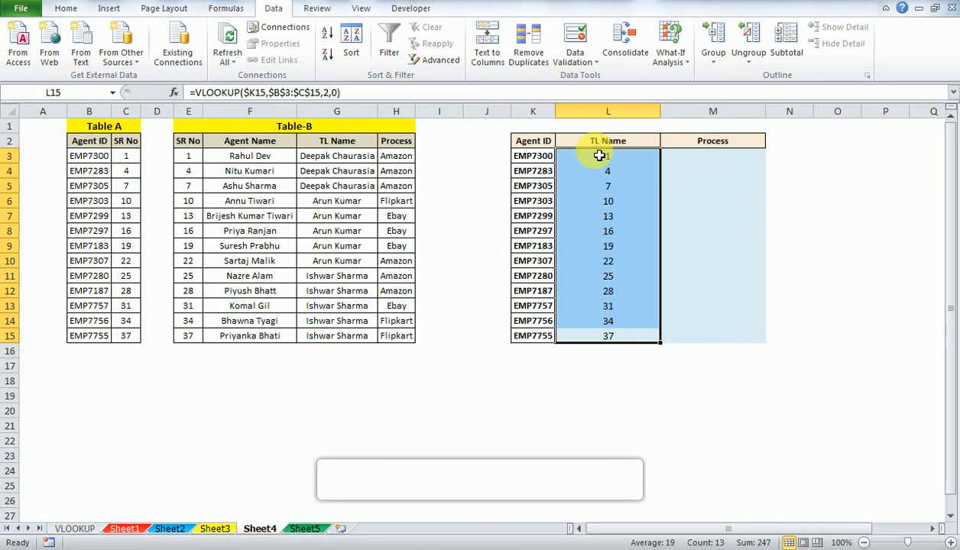
# Step: Compare the values looked up in L3:L15 with Table-B's Agent Name, TL Name and Process columns
pyautogui.press('Up')
pyautogui.press('Down')
pyautogui.press('Up')
pyautogui.hotkey('ctrl', 'Up')
pyautogui.press('Down')
pyautogui.hotkey('ctrl', 'shift', 'Down')
pyautogui.press('Left')
pyautogui.press('Left')
pyautogui.press('Left')
pyautogui.press('Left')
pyautogui.press('Left')
pyautogui.press('Left')
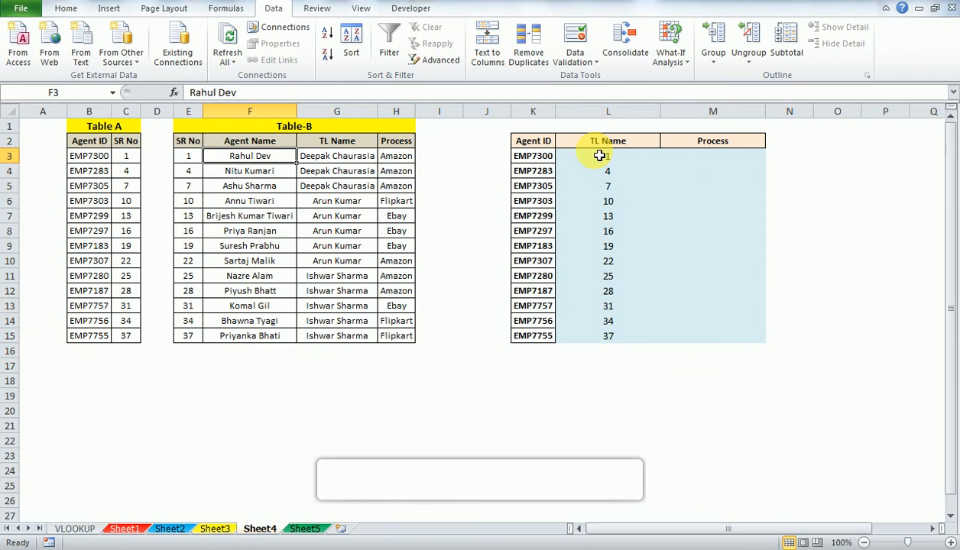
pyautogui.hotkey('shift', 'Right')
pyautogui.hotkey('shift', 'Right')
pyautogui.hotkey('ctrl', 'shift', 'Down')
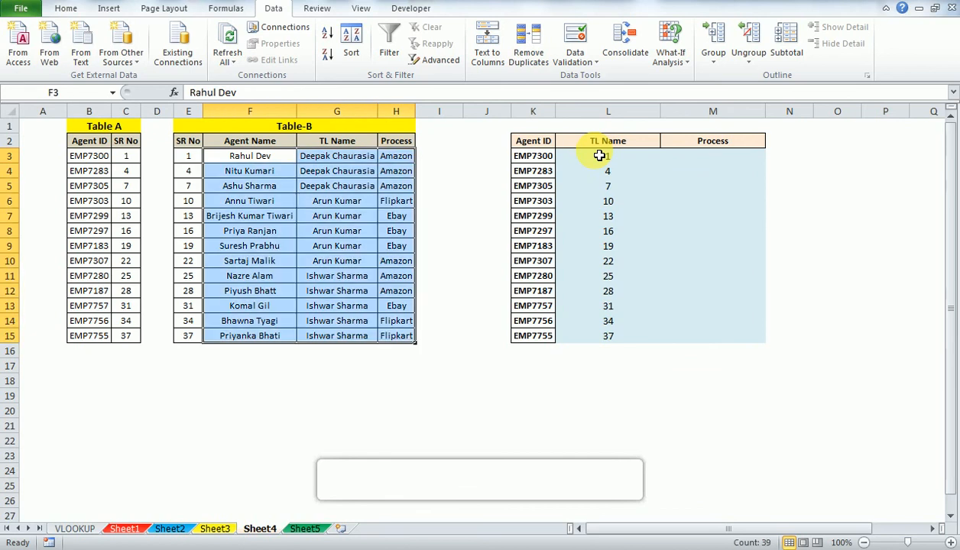
pyautogui.press('Right')
pyautogui.press('Left')
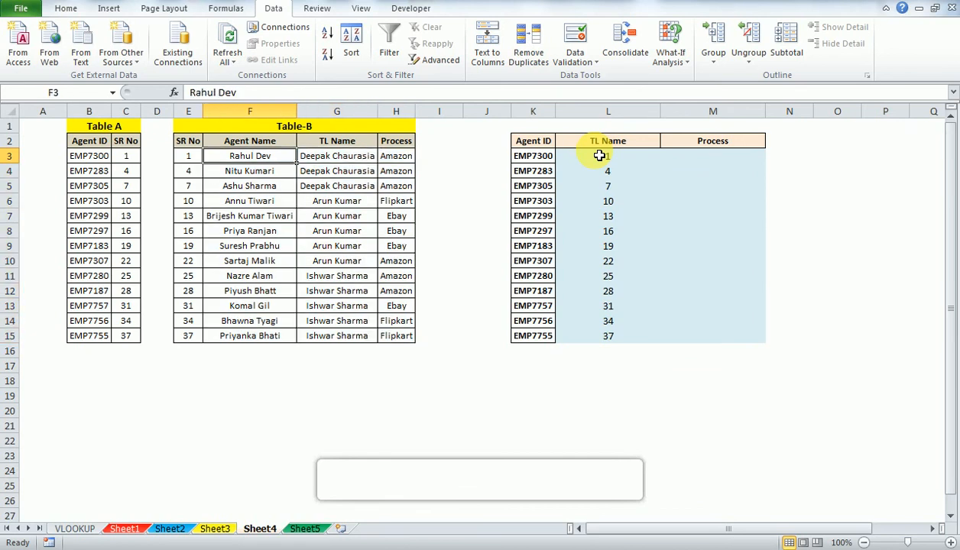
pyautogui.press('Right')
pyautogui.press('Right')
pyautogui.press('Right')
pyautogui.press('Right')
pyautogui.press('Right')
pyautogui.press('Right')
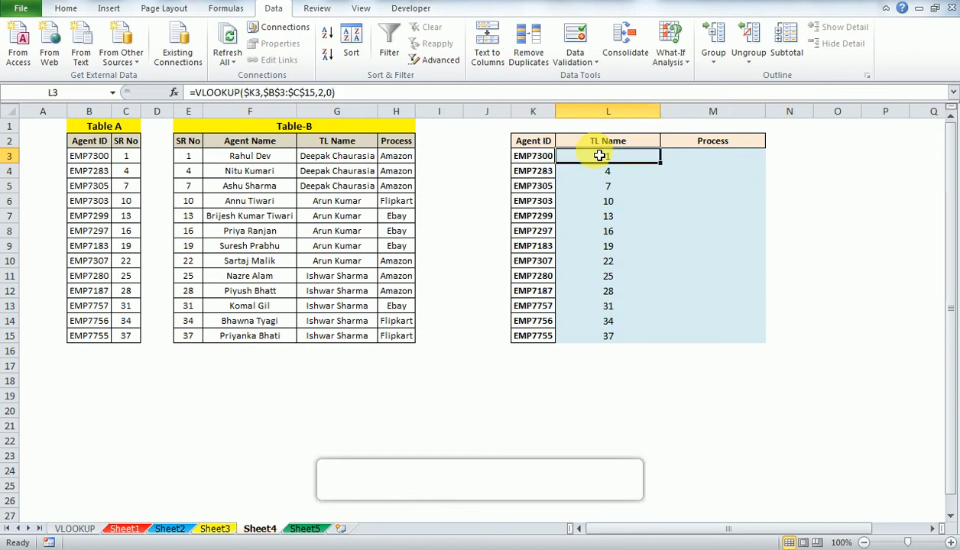
# Step: Copy the VLOOKUP expression in L3 without its equals sign and leave the cell unchanged
pyautogui.press('F2')
pyautogui.press('Left')
pyautogui.press('Left')
pyautogui.press('Left')
pyautogui.press('Left')
pyautogui.press('Left')
pyautogui.hotkey('shift', 'Left')
pyautogui.hotkey('shift', 'Left')
pyautogui.hotkey('shift', 'Left')
pyautogui.hotkey('shift', 'Left')
pyautogui.hotkey('shift', 'Left')
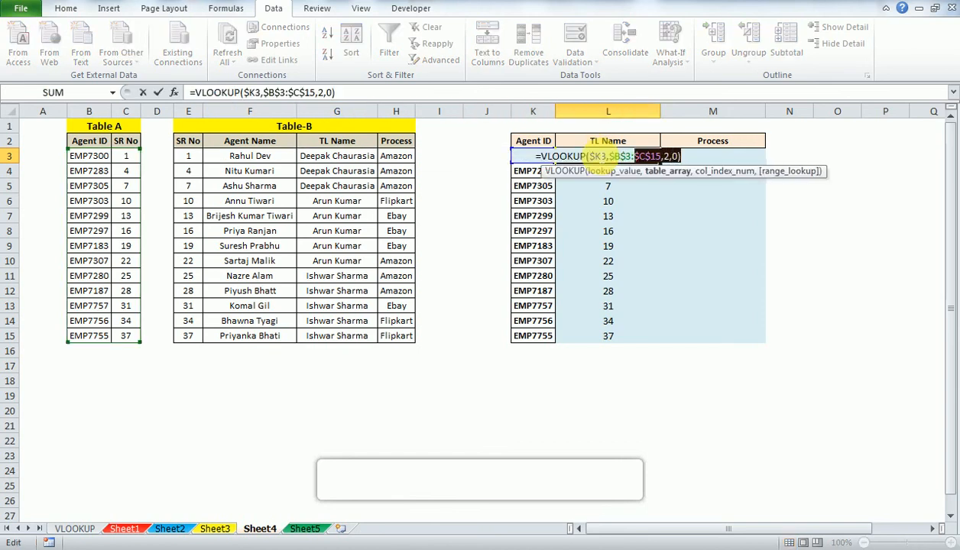
pyautogui.hotkey('shift', 'Left')
pyautogui.hotkey('shift', 'Left')
pyautogui.hotkey('shift', 'Left')
pyautogui.hotkey('shift', 'Left')
pyautogui.hotkey('shift', 'Left')
pyautogui.hotkey('shift', 'Left')
pyautogui.hotkey('shift', 'Left')
pyautogui.hotkey('shift', 'Left')
pyautogui.hotkey('shift', 'Left')
pyautogui.hotkey('shift', 'Left')
pyautogui.hotkey('shift', 'Left')
pyautogui.hotkey('shift', 'Left')
pyautogui.hotkey('shift', 'Left')
pyautogui.hotkey('shift', 'Left')
pyautogui.hotkey('shift', 'Left')
pyautogui.hotkey('shift', 'Left')
pyautogui.hotkey('shift', 'Left')
pyautogui.hotkey('shift', 'Left')
pyautogui.hotkey('shift', 'Right')
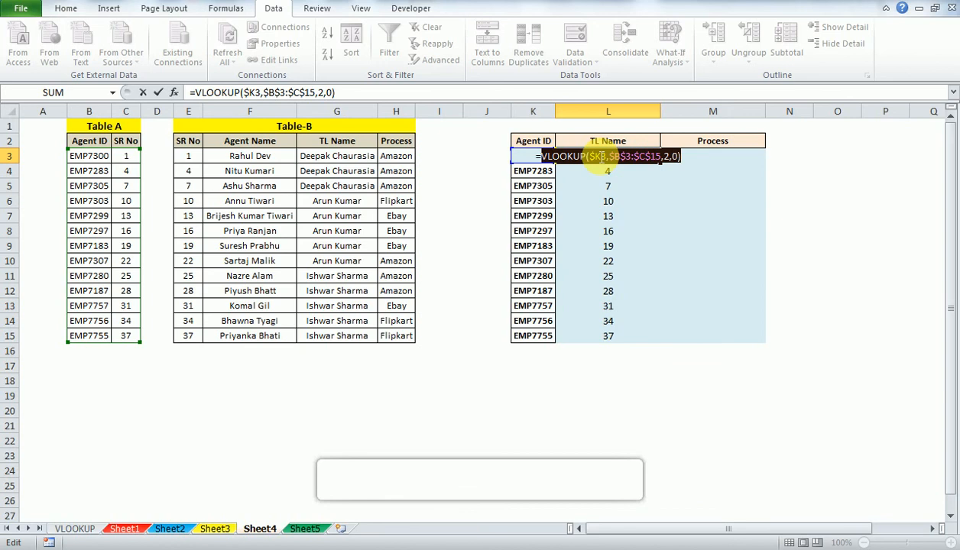
pyautogui.hotkey('shift', 'Left')
pyautogui.hotkey('shift', 'Left')
pyautogui.hotkey('shift', 'Left')
pyautogui.hotkey('shift', 'Left')
pyautogui.hotkey('shift', 'Left')
pyautogui.hotkey('shift', 'Left')
pyautogui.hotkey('shift', 'Left')
pyautogui.hotkey('shift', 'Left')
pyautogui.hotkey('shift', 'Left')
pyautogui.hotkey('shift', 'Left')
pyautogui.hotkey('shift', 'Left')
pyautogui.hotkey('shift', 'Left')
pyautogui.hotkey('shift', 'Left')
pyautogui.hotkey('shift', 'Left')
pyautogui.hotkey('shift', 'Left')
pyautogui.hotkey('shift', 'Left')
pyautogui.hotkey('shift', 'Left')
pyautogui.hotkey('shift', 'Left')
pyautogui.hotkey('shift', 'Left')
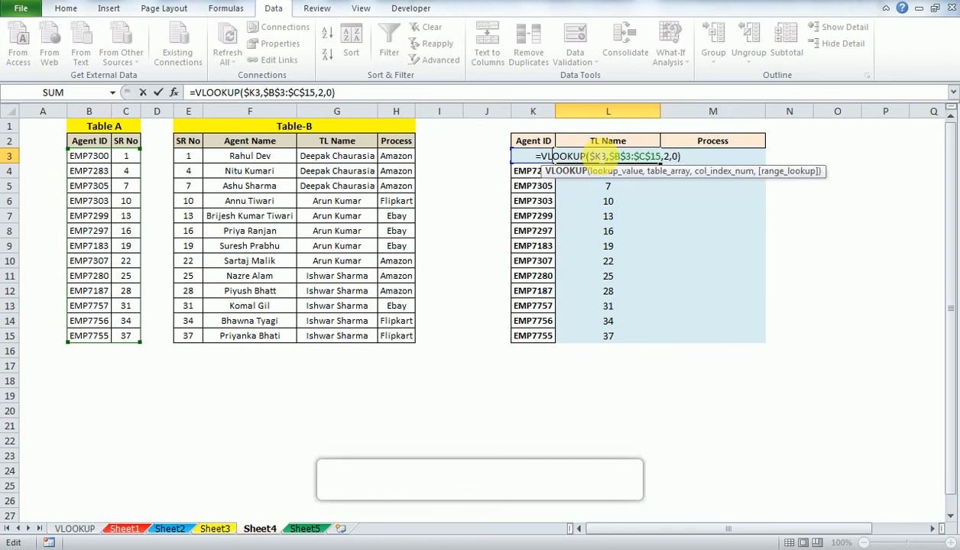
pyautogui.hotkey('shift', 'Right')
pyautogui.hotkey('shift', 'Right')
pyautogui.hotkey('shift', 'Right')
pyautogui.hotkey('shift', 'Right')
pyautogui.hotkey('shift', 'Right')
pyautogui.hotkey('shift', 'Right')
pyautogui.hotkey('shift', 'Right')
pyautogui.hotkey('shift', 'Right')
pyautogui.hotkey('shift', 'Right')
pyautogui.hotkey('shift', 'Right')
pyautogui.hotkey('shift', 'Right')
pyautogui.hotkey('shift', 'Right')
pyautogui.hotkey('shift', 'Right')
pyautogui.hotkey('shift', 'Right')
pyautogui.hotkey('shift', 'Right')
pyautogui.hotkey('shift', 'Right')
pyautogui.hotkey('shift', 'Right')
pyautogui.hotkey('shift', 'Right')
pyautogui.hotkey('shift', 'Right')
pyautogui.hotkey('ctrl', 'c')
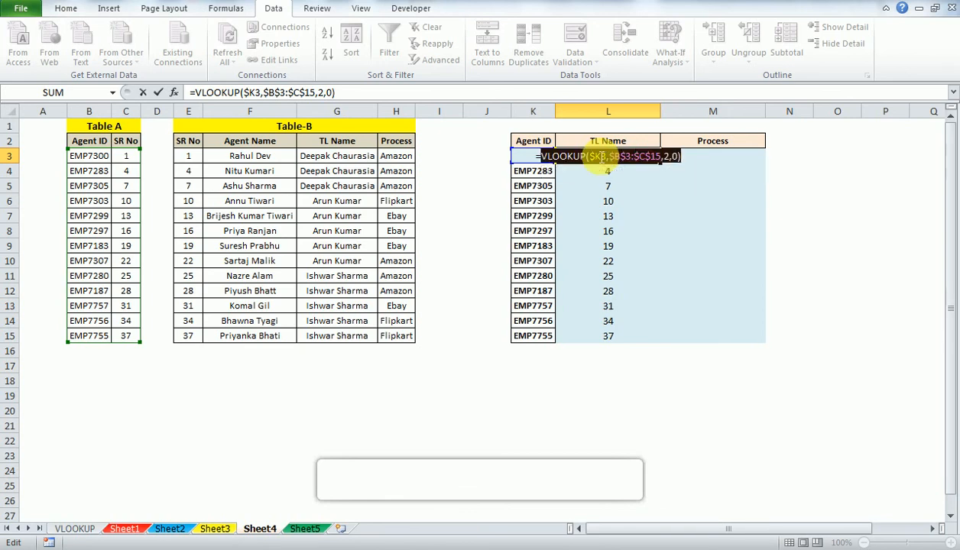
pyautogui.press('Escape')
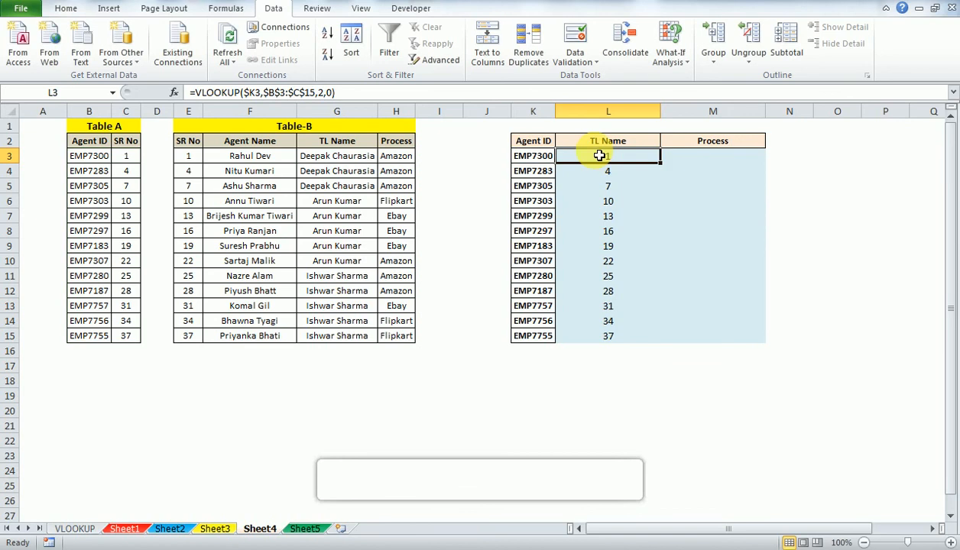
# Step: Clear the lookup formulas from L3:L15 in the TL Name column
pyautogui.hotkey('ctrl', 'shift', 'Down')
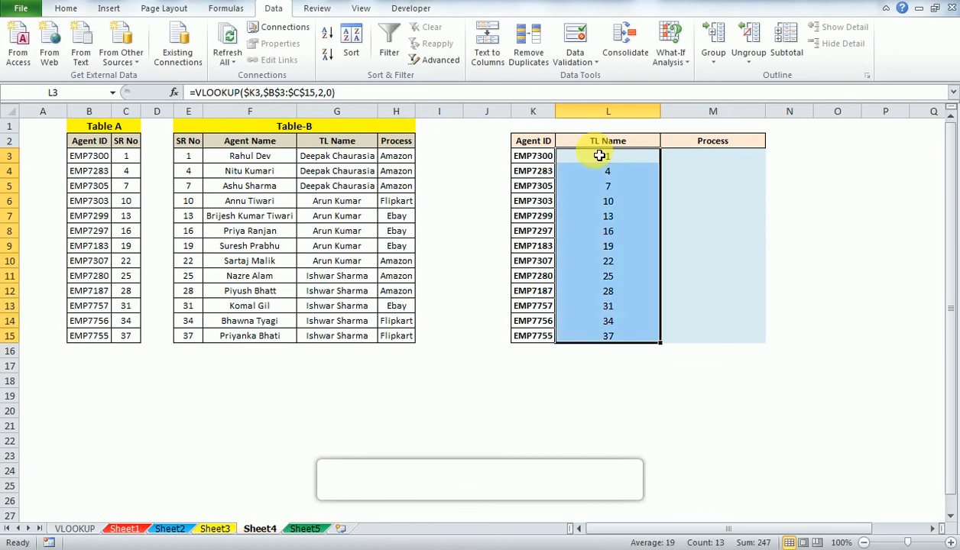
pyautogui.press('Delete')
pyautogui.click(599, 155)
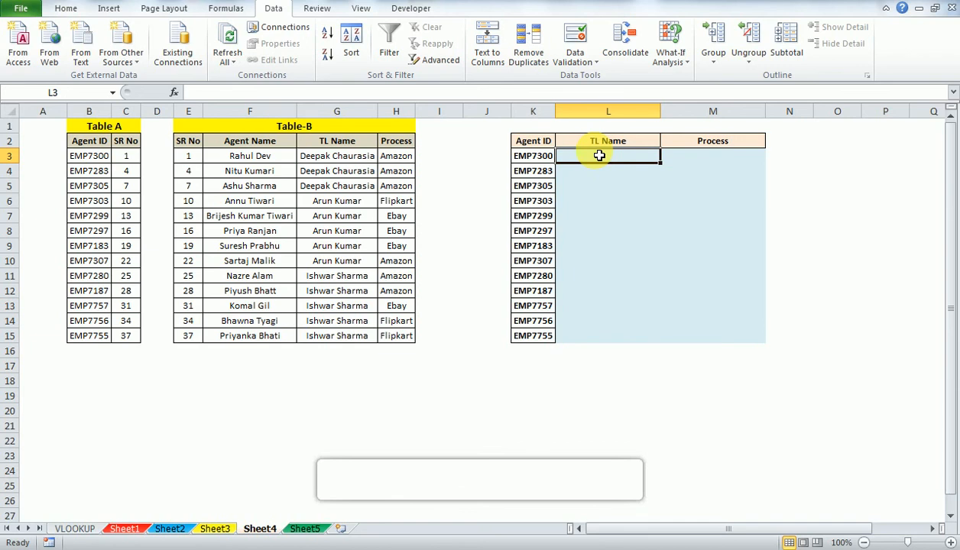
# Step: Start an outer VLOOKUP in L3 with the copied VLOOKUP($K3,$B$3:$C$15,2,0) as its lookup value
pyautogui.write('=v')
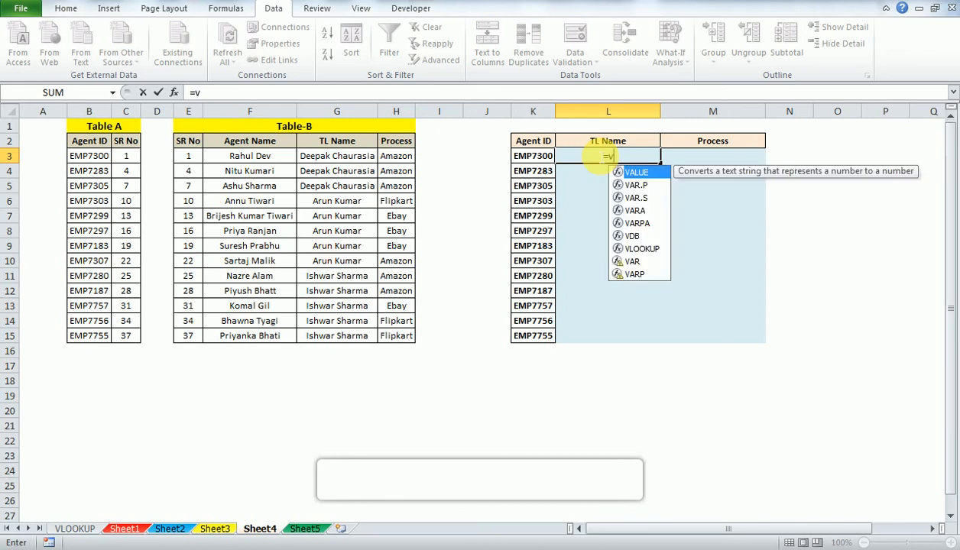
pyautogui.write('l')
pyautogui.press('Tab')
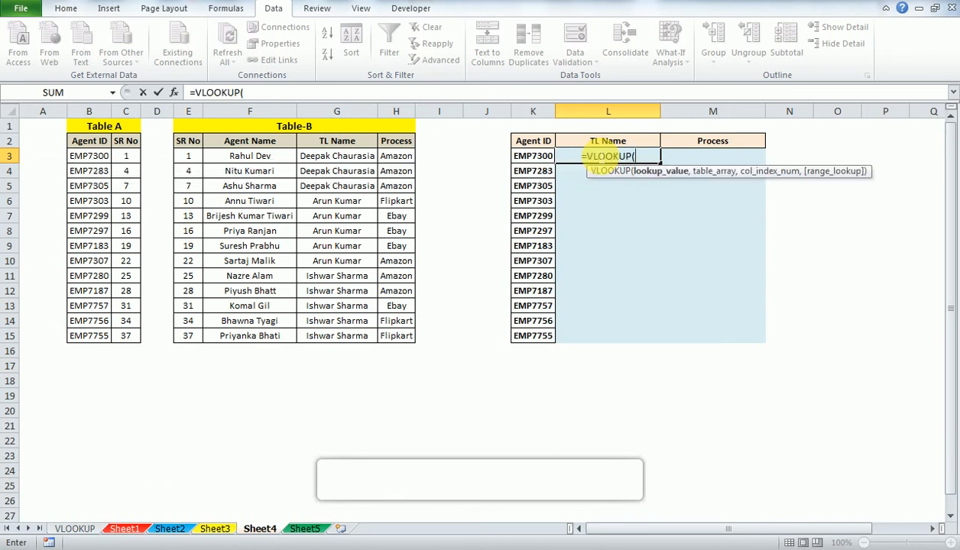
pyautogui.hotkey('ctrl', 'v')
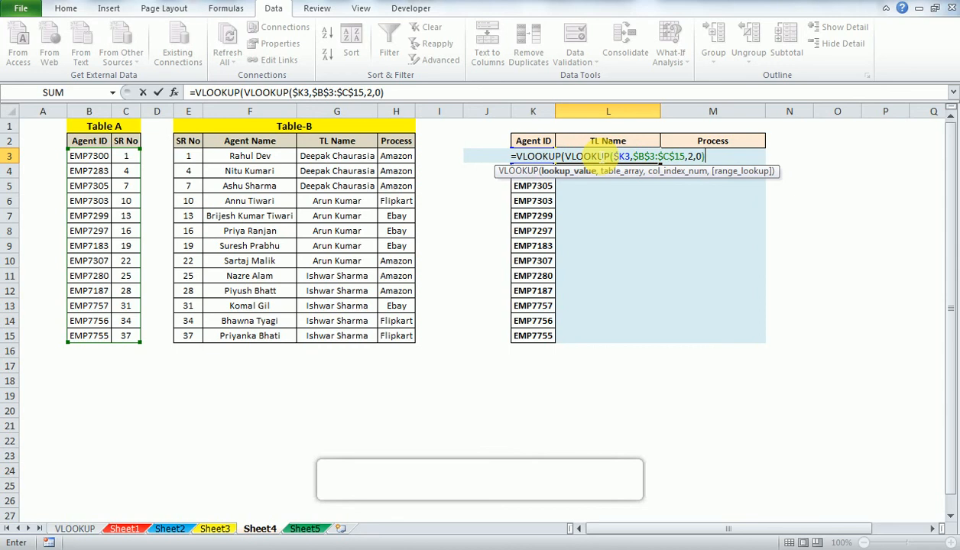
pyautogui.write(',')
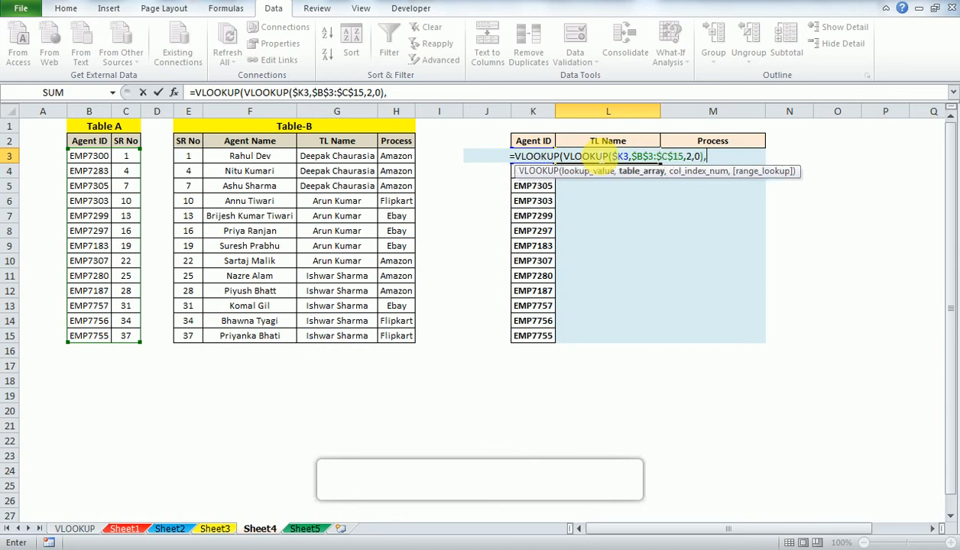
# Step: Set the outer VLOOKUP's table array to Table-B's data as the absolute range $E$3:$H$15
pyautogui.press('Left')
pyautogui.press('Left')
pyautogui.press('Left')
pyautogui.press('Left')
pyautogui.press('Left')
pyautogui.press('Left')
pyautogui.moveTo(188, 156); pyautogui.dragTo(413, 341)
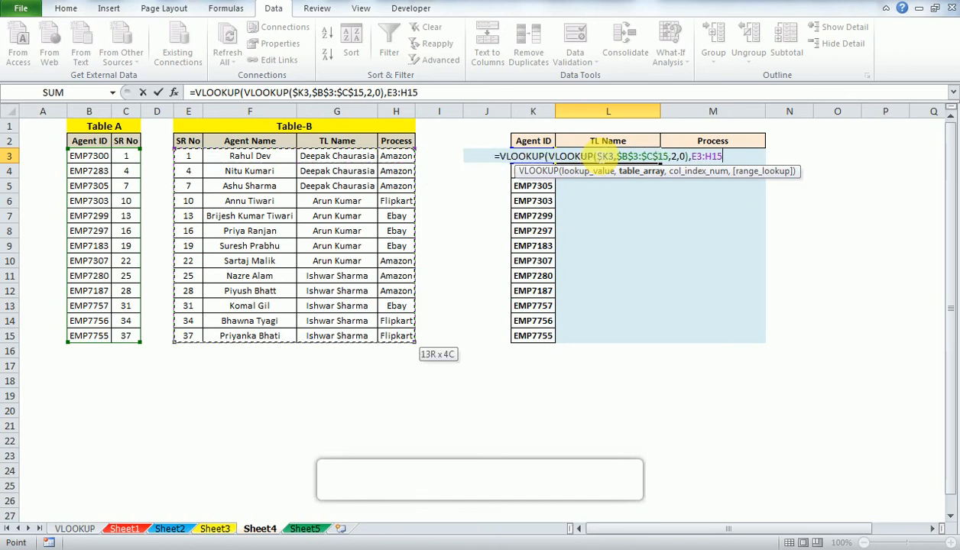
pyautogui.press('F4')
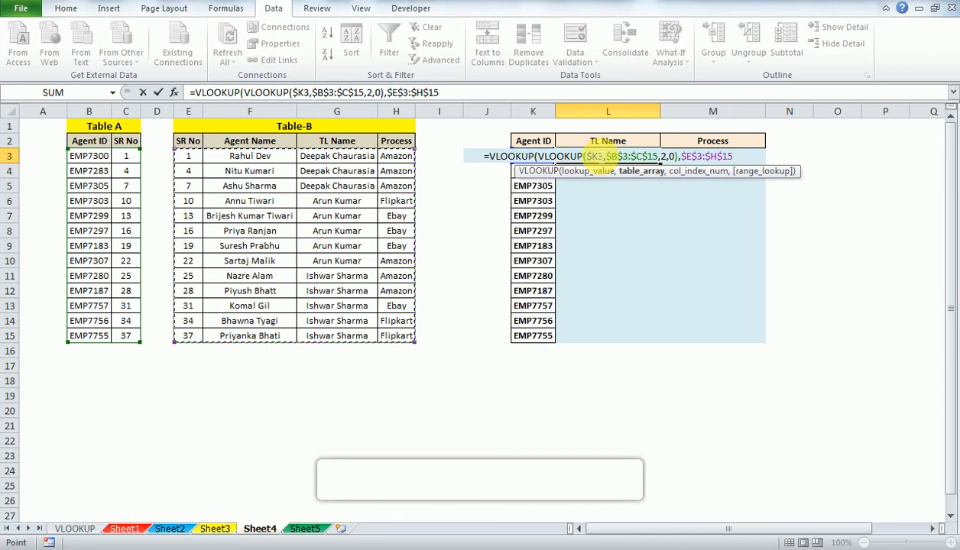
pyautogui.write(',')
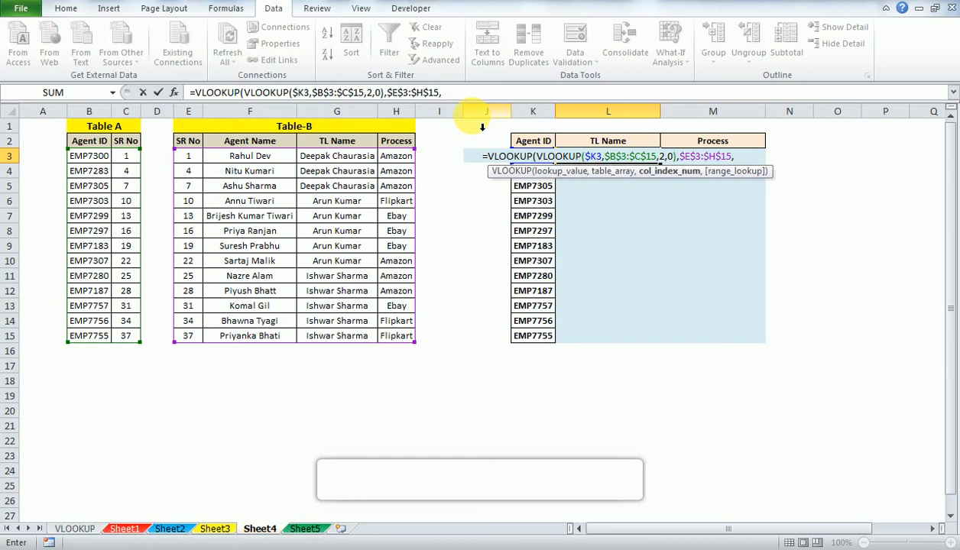
# Step: Complete the outer VLOOKUP in L3 with column index 2 and exact match 0, and enter the formula
pyautogui.write('2,')
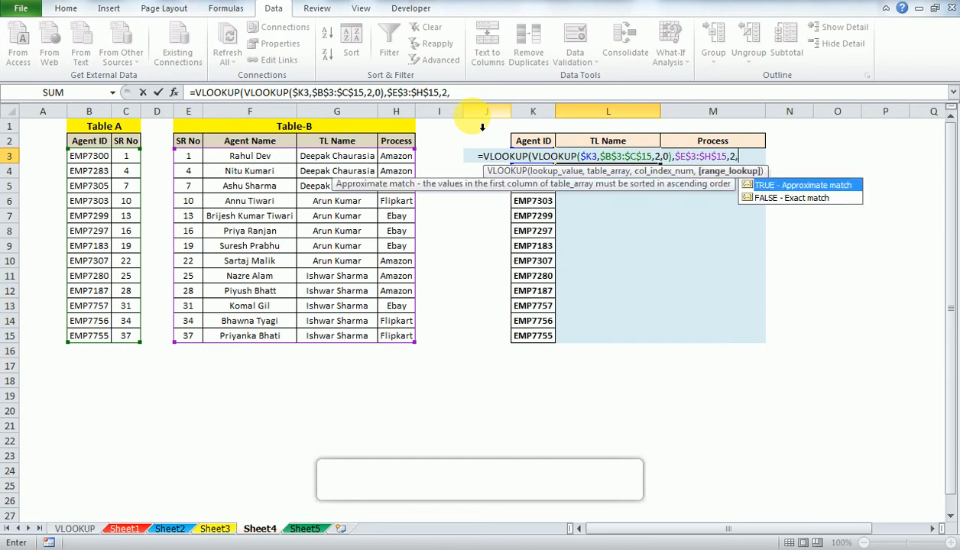
pyautogui.write('0)')
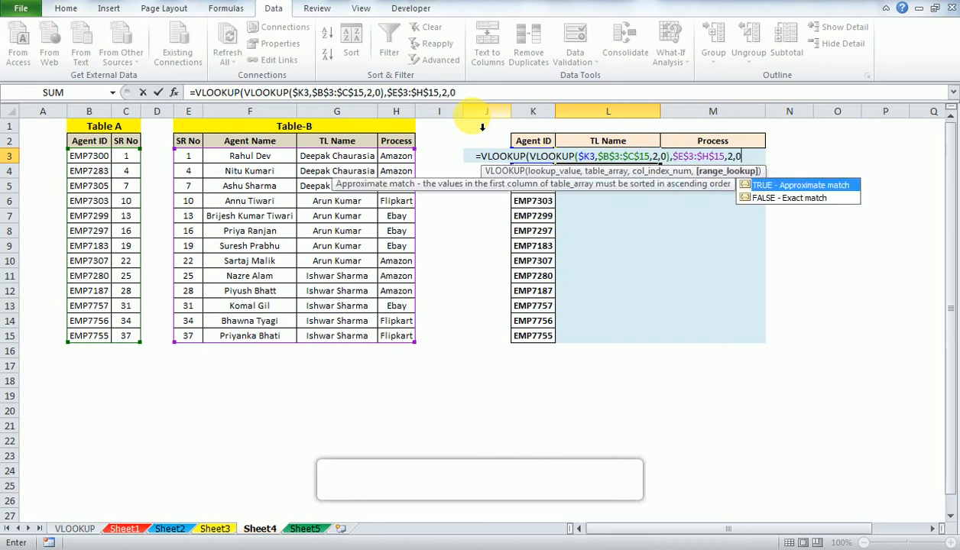
pyautogui.press('Return')
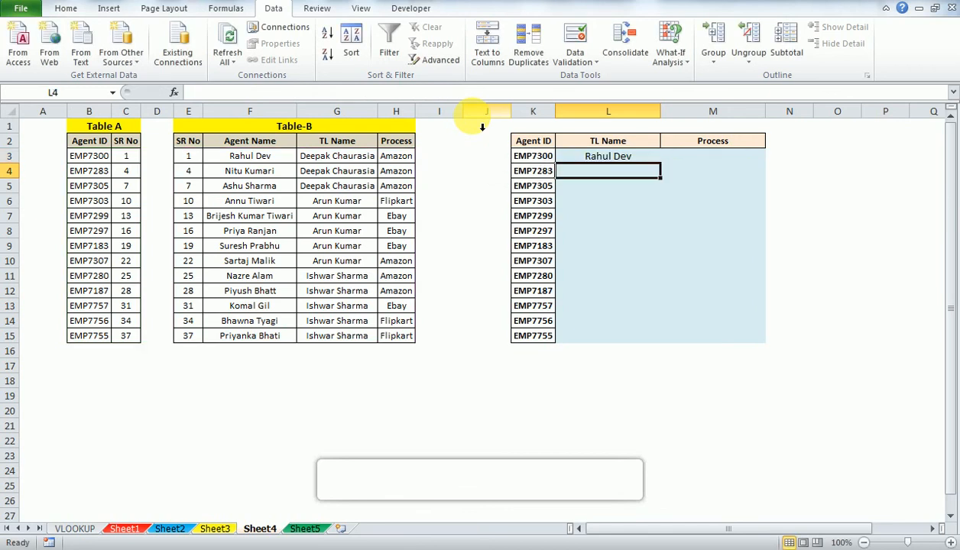
# Step: Fill the nested VLOOKUP from L3 down the TL Name column through L15
pyautogui.press('Left')
pyautogui.press('Up')
pyautogui.hotkey('ctrl', 'Down')
pyautogui.press('Right')
pyautogui.hotkey('ctrl', 'shift', 'Up')
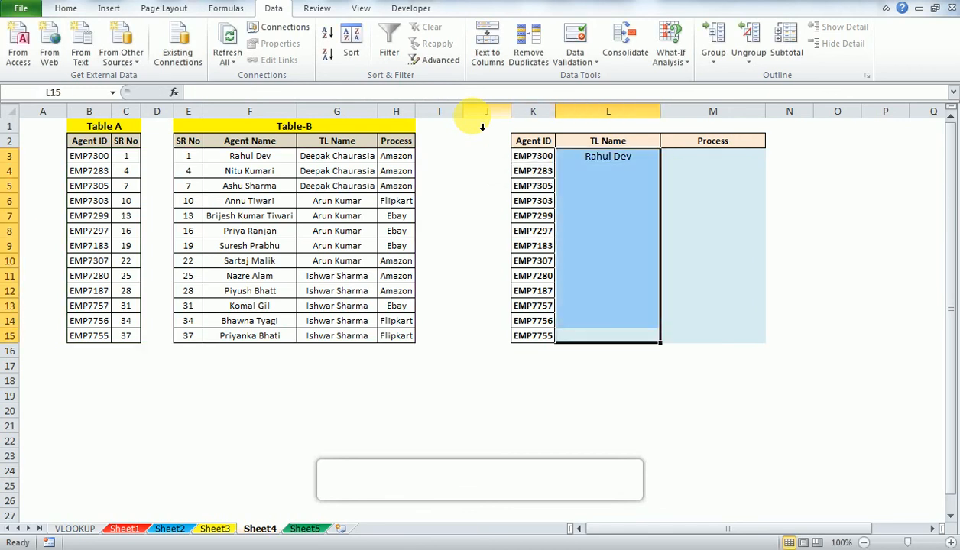
pyautogui.hotkey('ctrl', 'd')
# Step: Copy the nested VLOOKUP formulas from L3:L15 into the Process column, M3:M15
pyautogui.hotkey('ctrl', 'Up')
pyautogui.press('Down')
pyautogui.hotkey('ctrl', 'shift', 'Down')
pyautogui.hotkey('ctrl', 'c')
pyautogui.press('Right')
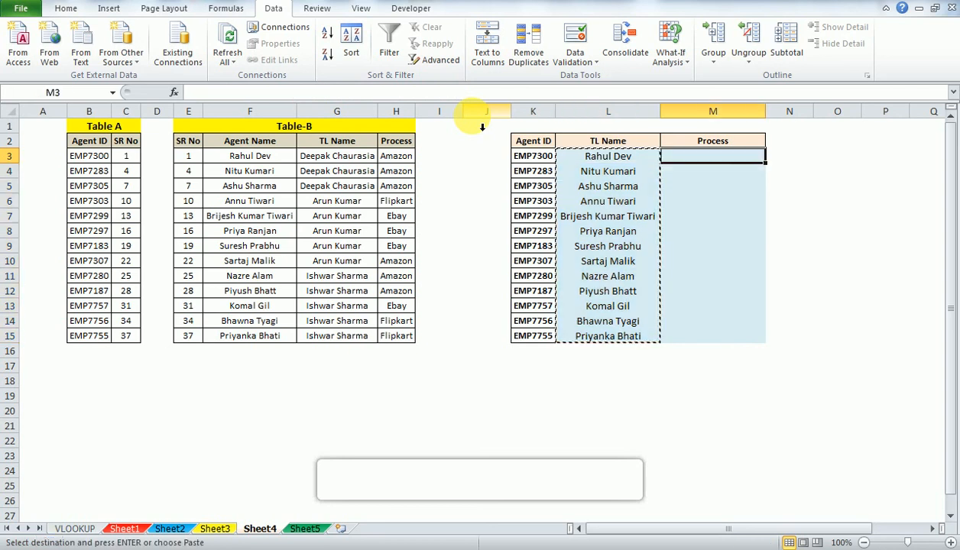
pyautogui.hotkey('ctrl', 'v')
pyautogui.press('Up')
pyautogui.press('Down')
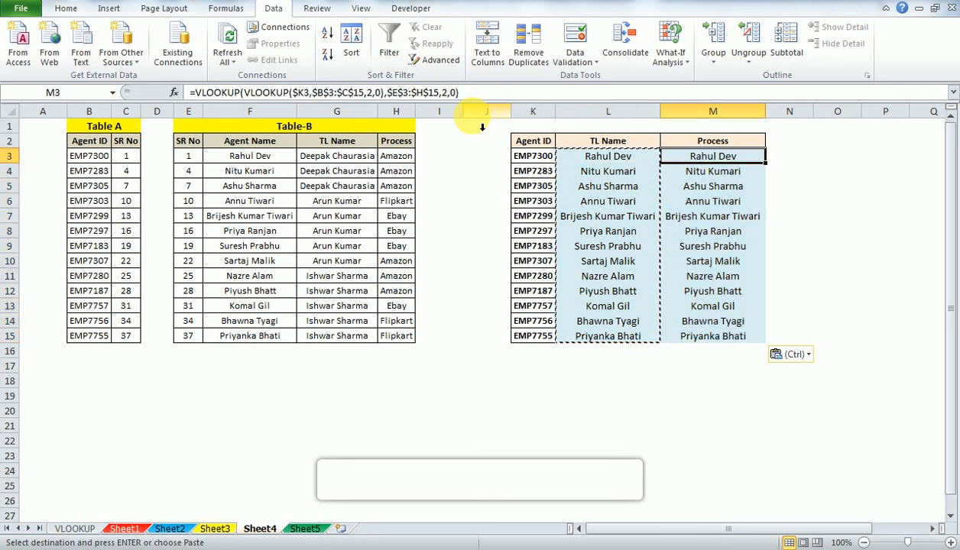
# Step: Set the outer VLOOKUP's column index in M3 to 3
pyautogui.press('F2')
pyautogui.press('Left')
pyautogui.press('Left')
pyautogui.press('Left')
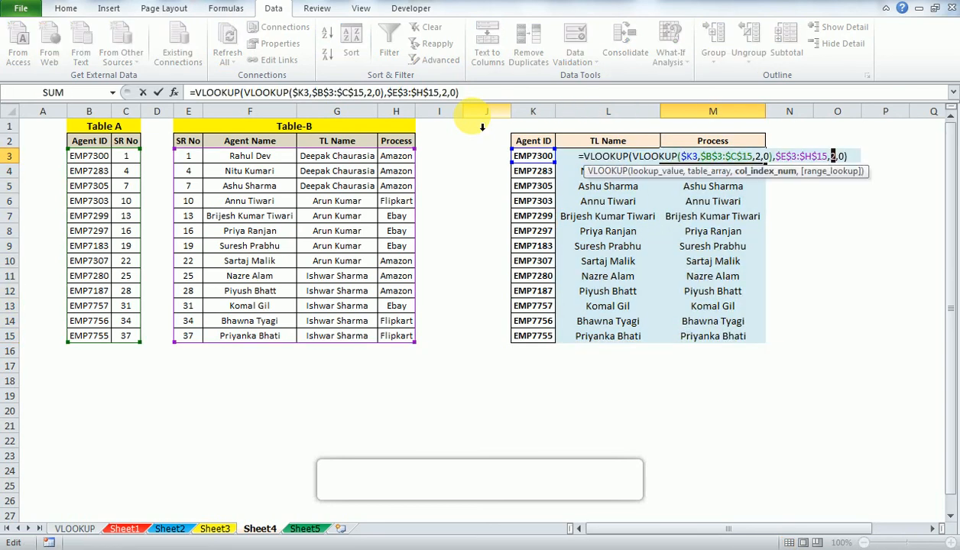
pyautogui.press('BackSpace')
pyautogui.write('3')
pyautogui.press('Return')
# Step: Fill the M3 formula down the Process column through M15
pyautogui.press('Up')
pyautogui.hotkey('ctrl', 'shift', 'Down')
pyautogui.hotkey('ctrl', 'd')
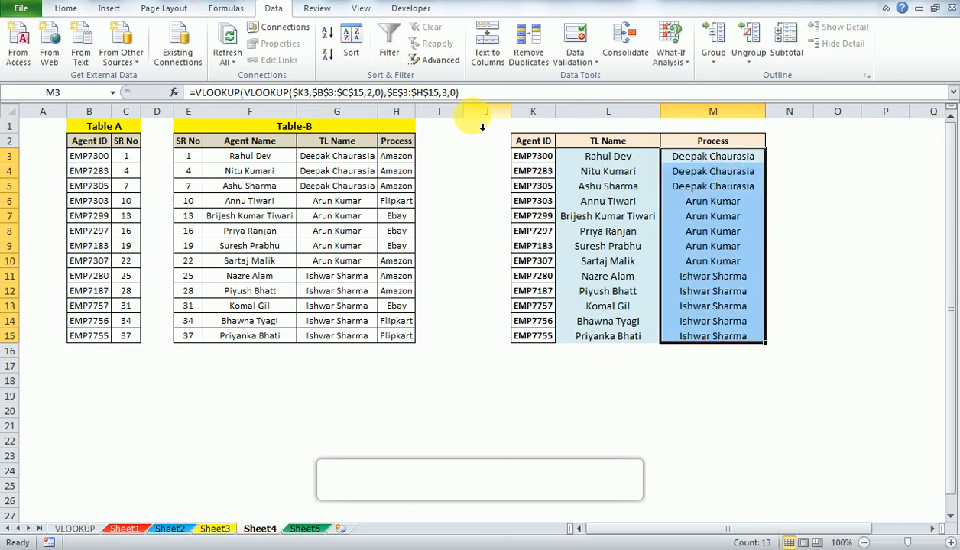
# Step: Examine the outer VLOOKUP's arguments in the L3 formula, including the Table-B range $E$3:$H$15
pyautogui.hotkey('ctrl', 'shift', 'Up')
pyautogui.press('Left')
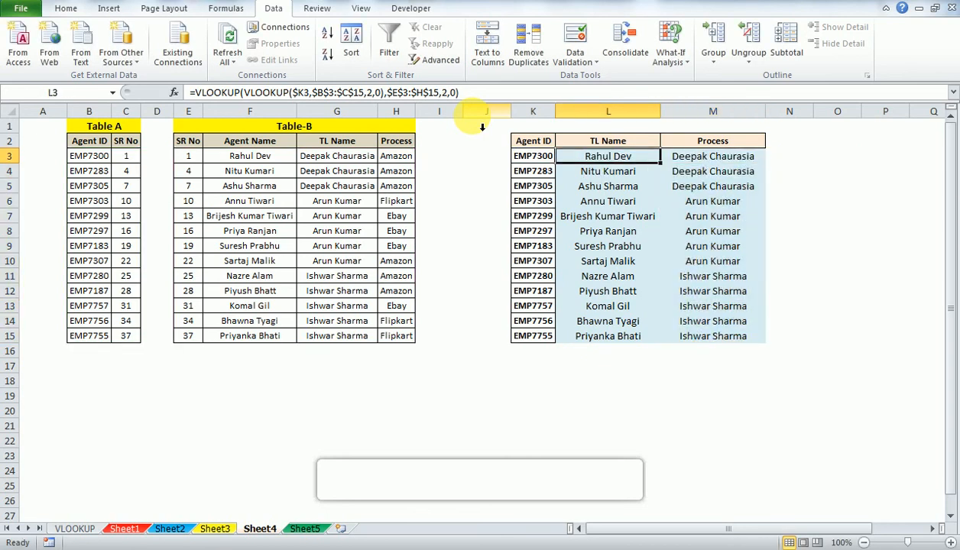
pyautogui.press('F2')
pyautogui.hotkey('shift', 'Left')
pyautogui.hotkey('shift', 'Left')
pyautogui.hotkey('shift', 'Left')
pyautogui.hotkey('shift', 'Left')
pyautogui.hotkey('shift', 'Left')
pyautogui.hotkey('shift', 'Left')
pyautogui.hotkey('shift', 'Left')
pyautogui.hotkey('shift', 'Left')
pyautogui.hotkey('shift', 'Left')
pyautogui.hotkey('shift', 'Left')
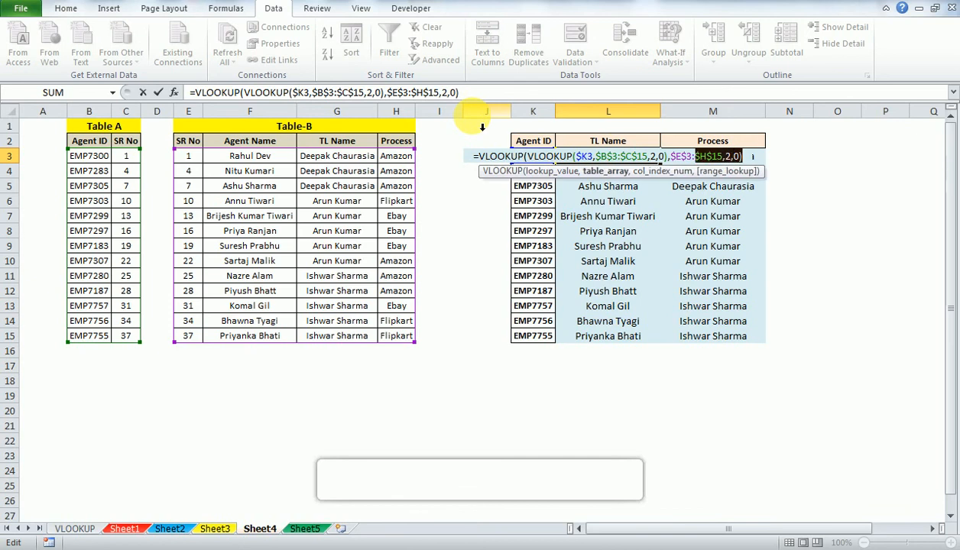
pyautogui.hotkey('shift', 'Left')
pyautogui.hotkey('shift', 'Left')
pyautogui.hotkey('shift', 'Left')
pyautogui.hotkey('shift', 'Left')
pyautogui.hotkey('shift', 'Left')
pyautogui.hotkey('shift', 'Left')
pyautogui.hotkey('shift', 'Left')
pyautogui.hotkey('shift', 'Left')
pyautogui.hotkey('shift', 'Left')
pyautogui.hotkey('shift', 'Left')
pyautogui.hotkey('shift', 'Left')
pyautogui.hotkey('shift', 'Left')
pyautogui.hotkey('shift', 'Left')
pyautogui.hotkey('shift', 'Left')
pyautogui.hotkey('shift', 'Left')
pyautogui.hotkey('shift', 'Left')
pyautogui.hotkey('shift', 'Left')
pyautogui.hotkey('shift', 'Left')
pyautogui.hotkey('shift', 'Left')
pyautogui.hotkey('shift', 'Left')
pyautogui.press('Left')
pyautogui.press('Left')
pyautogui.press('Left')
pyautogui.press('Left')
pyautogui.press('Left')
pyautogui.press('Left')
pyautogui.press('Left')
pyautogui.press('Left')
pyautogui.press('Left')
pyautogui.press('Left')
pyautogui.press('Left')
pyautogui.press('Left')
pyautogui.press('Left')
pyautogui.press('Left')
pyautogui.press('Left')
pyautogui.press('Left')
pyautogui.press('Left')
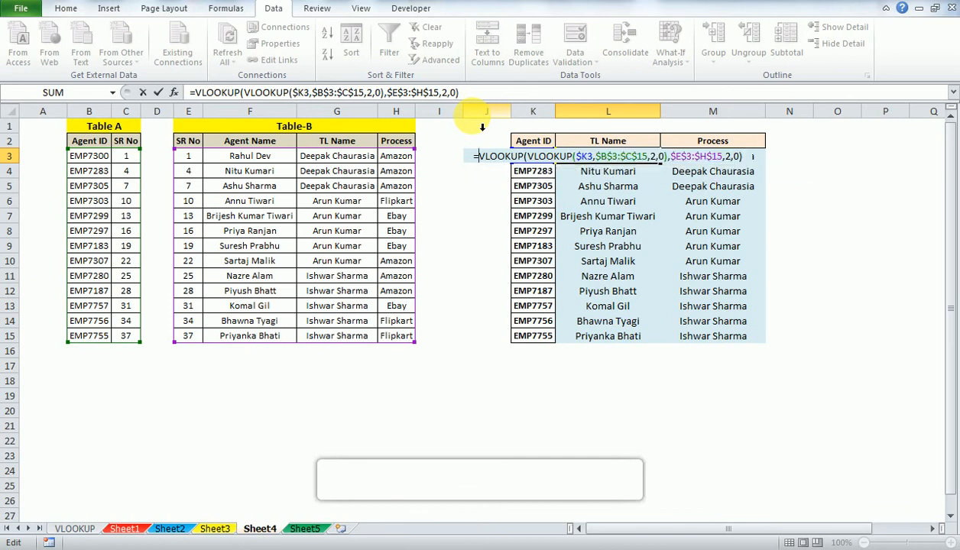
# Step: Evaluate the inner VLOOKUP($K3,$B$3:$C$15,2,0) in place within L3's formula, and cancel the edit to keep the original formula
pyautogui.hotkey('shift', 'Right')
pyautogui.hotkey('shift', 'Right')
pyautogui.hotkey('shift', 'Right')
pyautogui.hotkey('shift', 'Right')
pyautogui.hotkey('shift', 'Right')
pyautogui.hotkey('shift', 'Right')
pyautogui.hotkey('shift', 'Right')
pyautogui.hotkey('shift', 'Right')
pyautogui.hotkey('shift', 'Right')
pyautogui.hotkey('shift', 'Right')
pyautogui.hotkey('shift', 'Right')
pyautogui.hotkey('shift', 'Right')
pyautogui.hotkey('shift', 'Right')
pyautogui.hotkey('shift', 'Right')
pyautogui.hotkey('shift', 'Right')
pyautogui.press('Left')
pyautogui.press('Left')
pyautogui.press('Left')
pyautogui.press('Left')
pyautogui.press('Left')
pyautogui.press('Left')
pyautogui.press('Left')
pyautogui.hotkey('shift', 'Right')
pyautogui.hotkey('shift', 'Right')
pyautogui.hotkey('shift', 'Right')
pyautogui.hotkey('shift', 'Right')
pyautogui.hotkey('shift', 'Right')
pyautogui.hotkey('shift', 'Right')
pyautogui.hotkey('shift', 'Right')
pyautogui.hotkey('shift', 'Right')
pyautogui.hotkey('shift', 'Right')
pyautogui.hotkey('shift', 'Right')
pyautogui.hotkey('shift', 'Right')
pyautogui.hotkey('shift', 'Right')
pyautogui.hotkey('shift', 'Right')
pyautogui.hotkey('shift', 'Right')
pyautogui.hotkey('shift', 'Right')
pyautogui.hotkey('shift', 'Right')
pyautogui.hotkey('shift', 'Right')
pyautogui.hotkey('shift', 'Right')
pyautogui.hotkey('shift', 'Right')
pyautogui.hotkey('shift', 'Right')
pyautogui.hotkey('shift', 'Right')
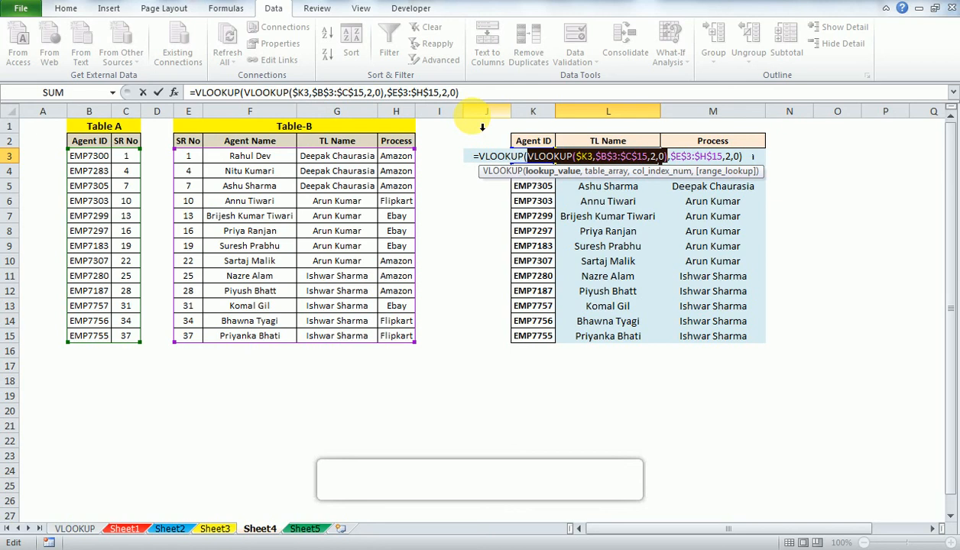
pyautogui.press('F9')
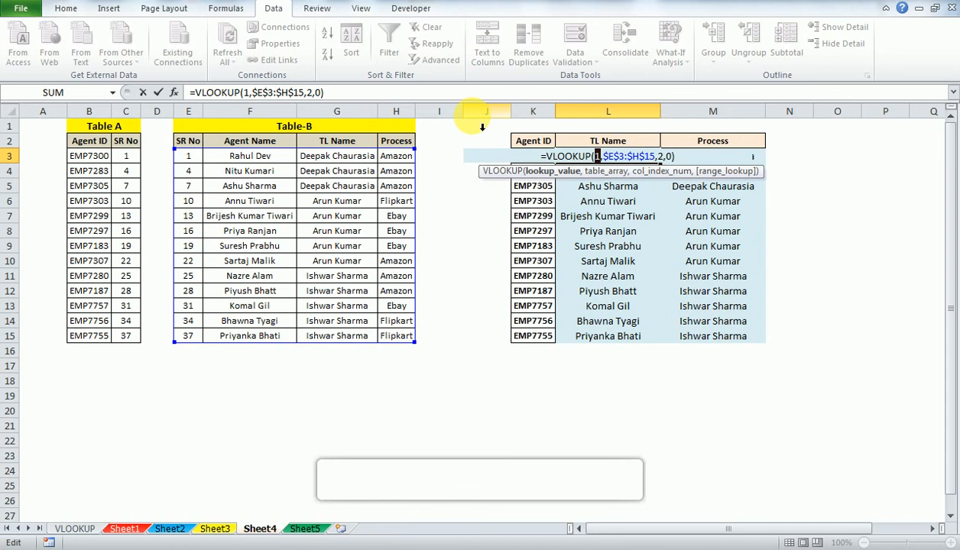
pyautogui.press('Escape')
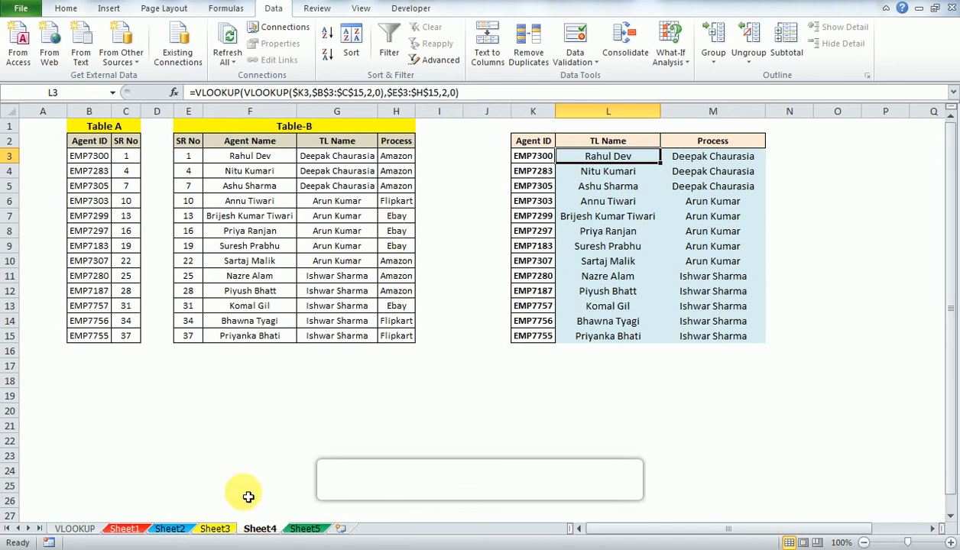
# Step: Review the Vlookup in Array topic in C15 of the VLOOKUP sheet and glance at its data on Sheet5
pyautogui.click(74, 529)
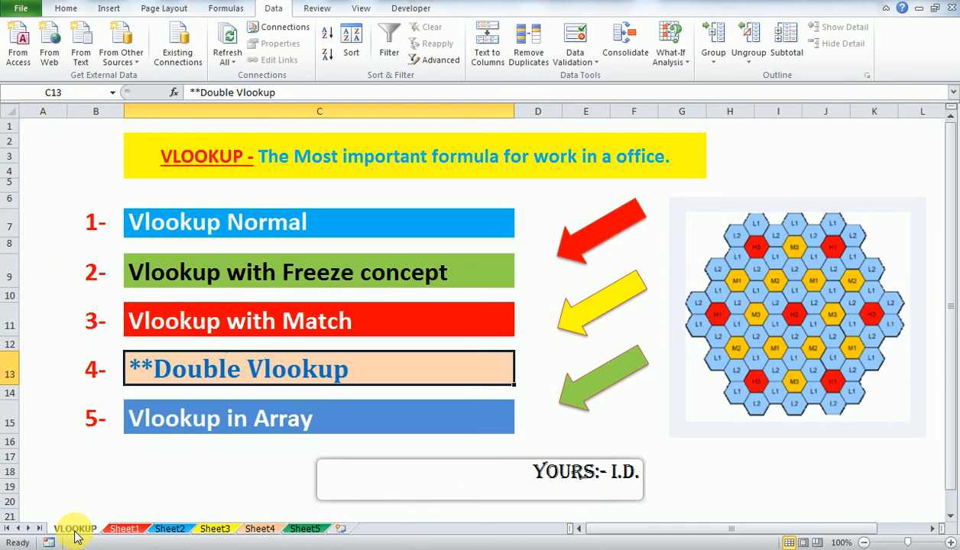
pyautogui.click(213, 428)
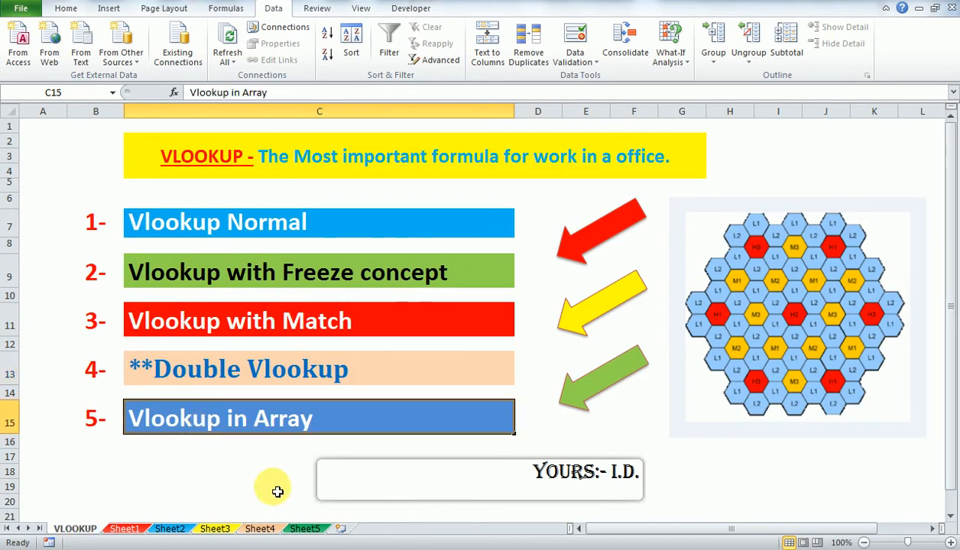
pyautogui.click(304, 528)
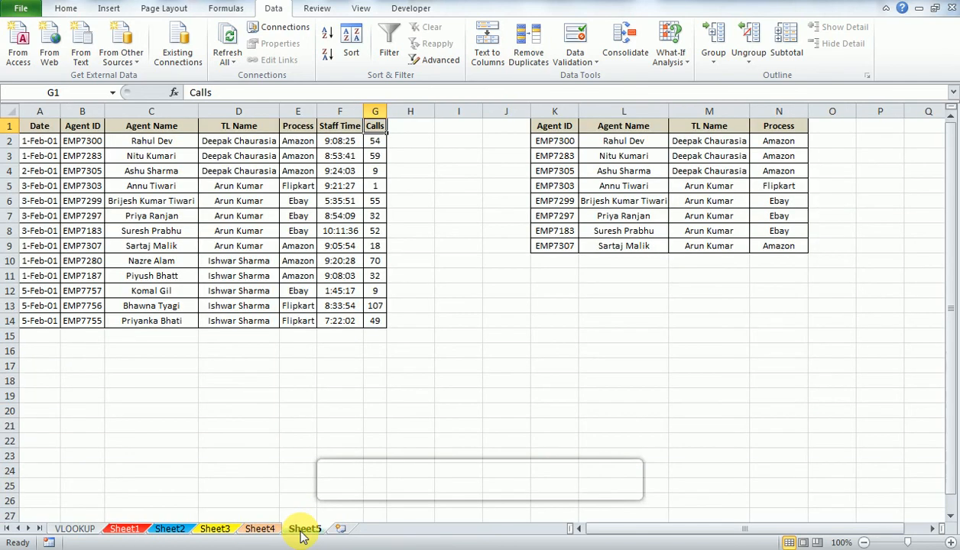
pyautogui.click(75, 529)
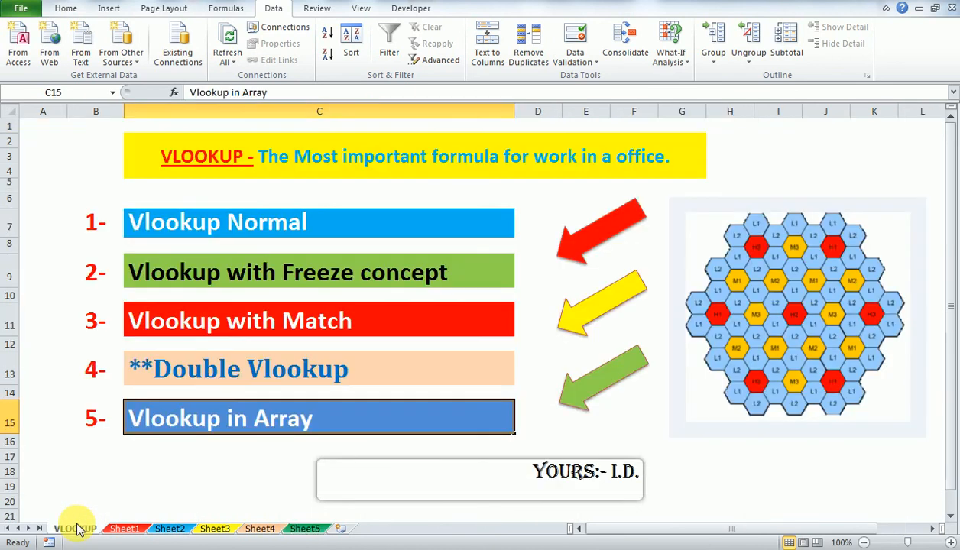
# Step: Clear the Agent Name, TL Name and Process results in L2:N9 on Sheet5
pyautogui.click(300, 528)
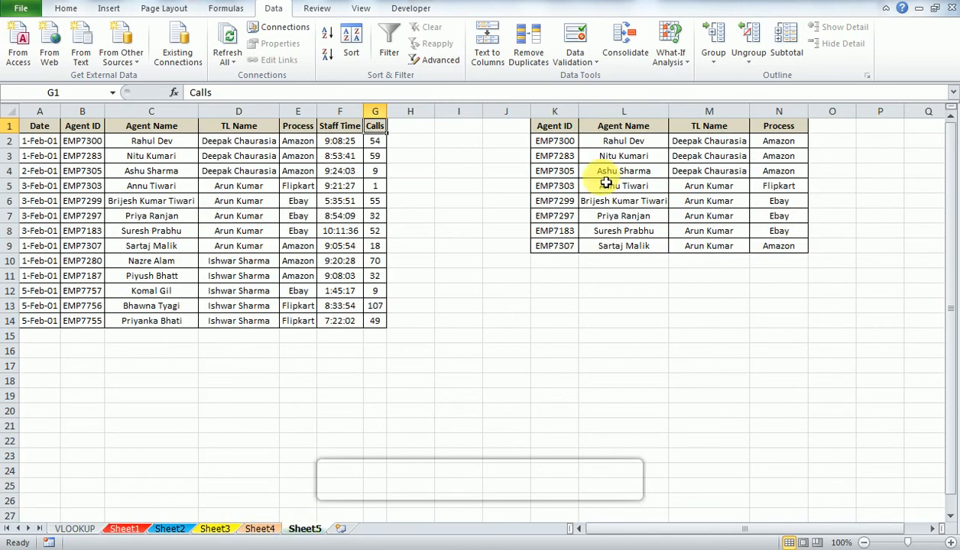
pyautogui.click(580, 144)
pyautogui.hotkey('ctrl', 'shift', 'Right')
pyautogui.hotkey('ctrl', 'shift', 'Down')
pyautogui.press('Delete')
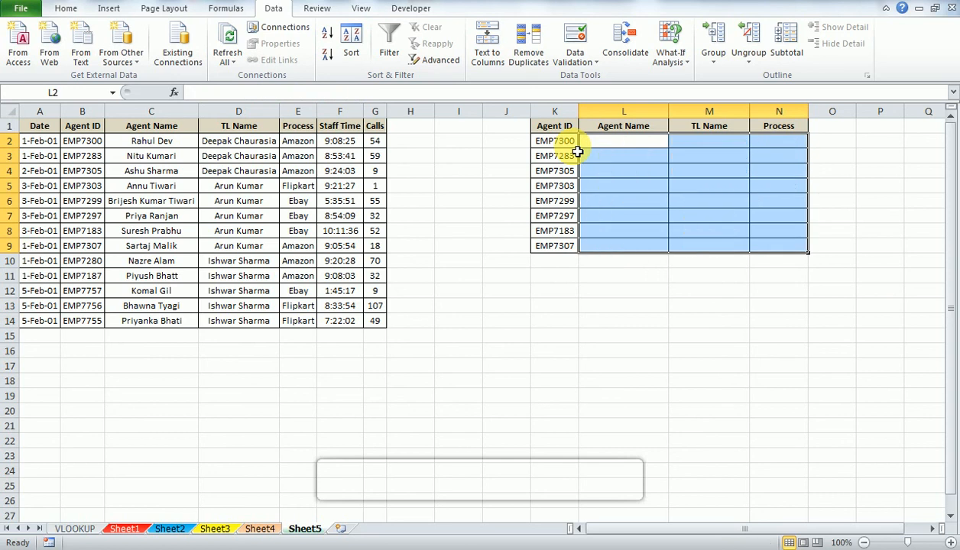
# Step: Examine the Agent Name, TL Name and Process headers, the cells L2:N2 and the source table's Calls column
pyautogui.press('Up')
pyautogui.press('Down')
pyautogui.press('Left')
pyautogui.press('Right')
pyautogui.press('Up')
pyautogui.hotkey('ctrl', 'shift', 'Right')
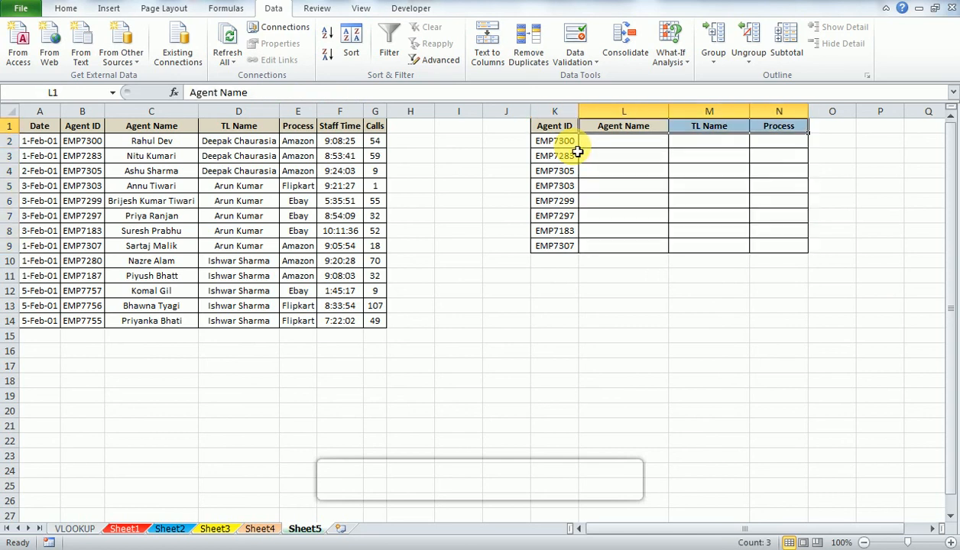
pyautogui.press('Down')
pyautogui.hotkey('shift', 'Right')
pyautogui.hotkey('shift', 'Right')
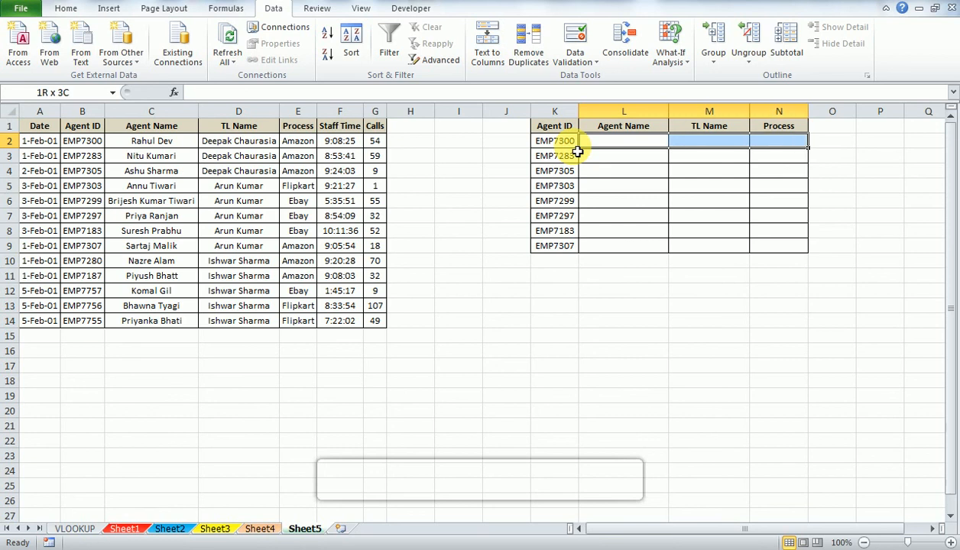
pyautogui.press('Left')
pyautogui.press('Up')
pyautogui.press('Left')
pyautogui.press('Left')
pyautogui.press('Left')
pyautogui.press('Left')
pyautogui.press('Left')
pyautogui.press('Left')
pyautogui.press('Left')
pyautogui.press('Left')
pyautogui.press('Left')
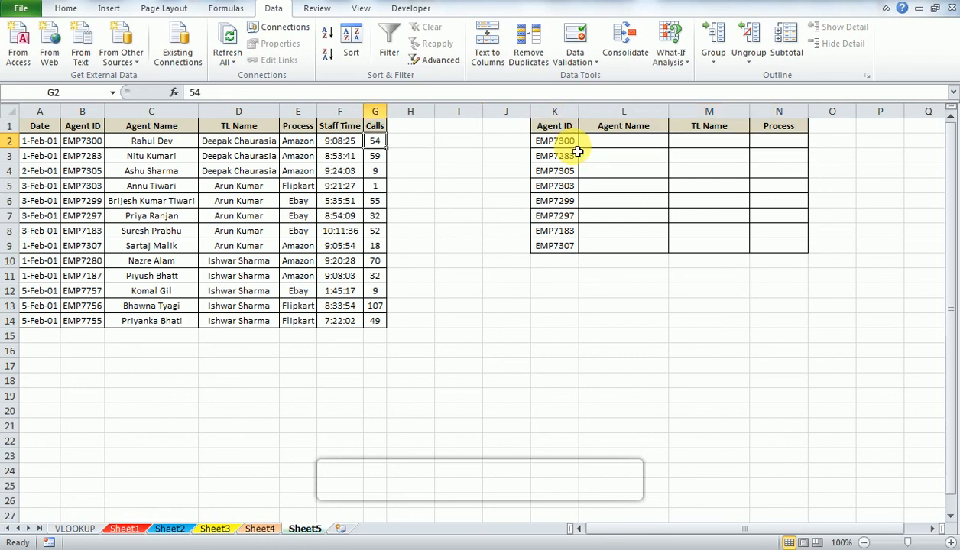
# Step: Select L2:N2 and start a VLOOKUP formula with the column-locked $K2 as the lookup value
pyautogui.press('Right')
pyautogui.press('Right')
pyautogui.press('Right')
pyautogui.press('Right')
pyautogui.press('Right')
pyautogui.press('Right')
pyautogui.press('Right')
pyautogui.press('Right')
pyautogui.press('Right')
pyautogui.press('Right')
pyautogui.press('Down')
pyautogui.hotkey('shift', 'Right')
pyautogui.hotkey('shift', 'Right')
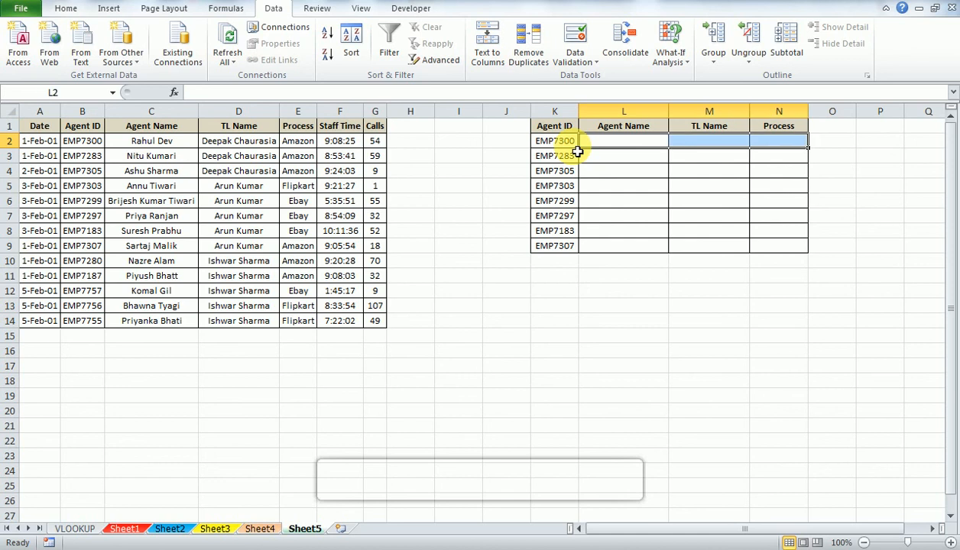
pyautogui.write('=vl')
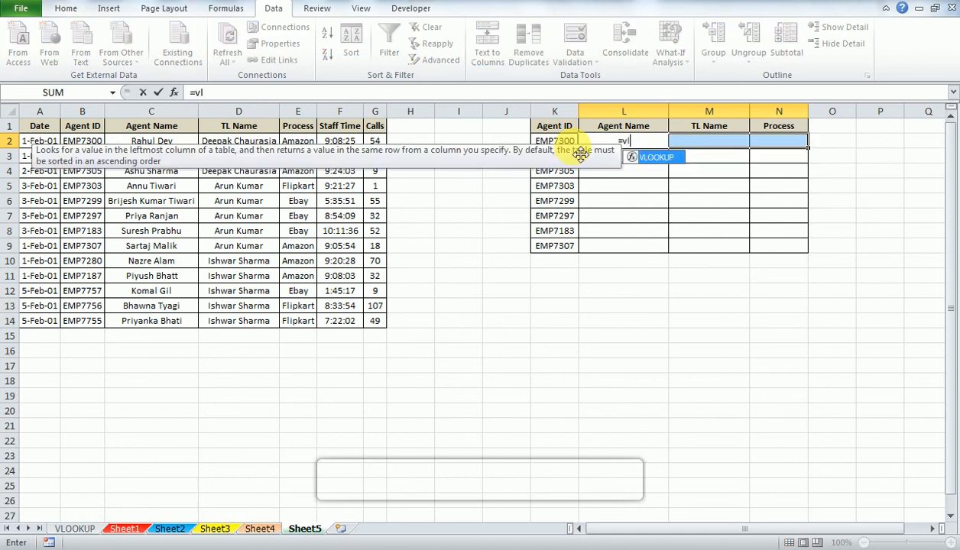
pyautogui.press('Tab')
pyautogui.click(573, 145)
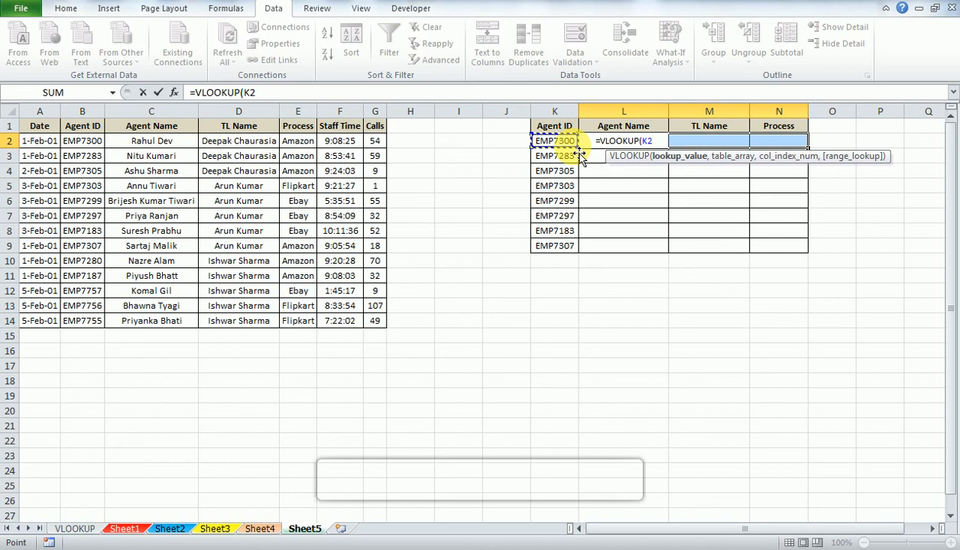
pyautogui.press('F4')
pyautogui.press('F4')
pyautogui.press('F4')
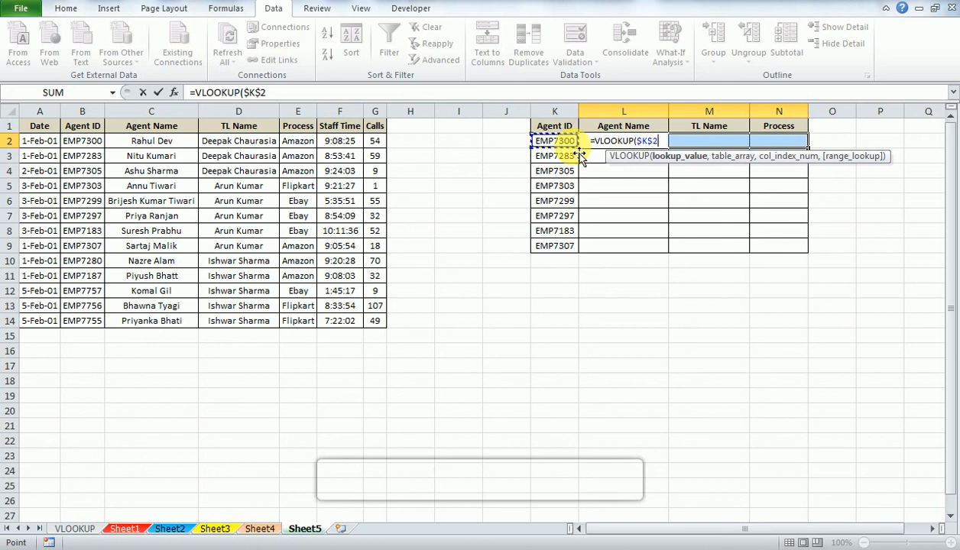
pyautogui.write(',')
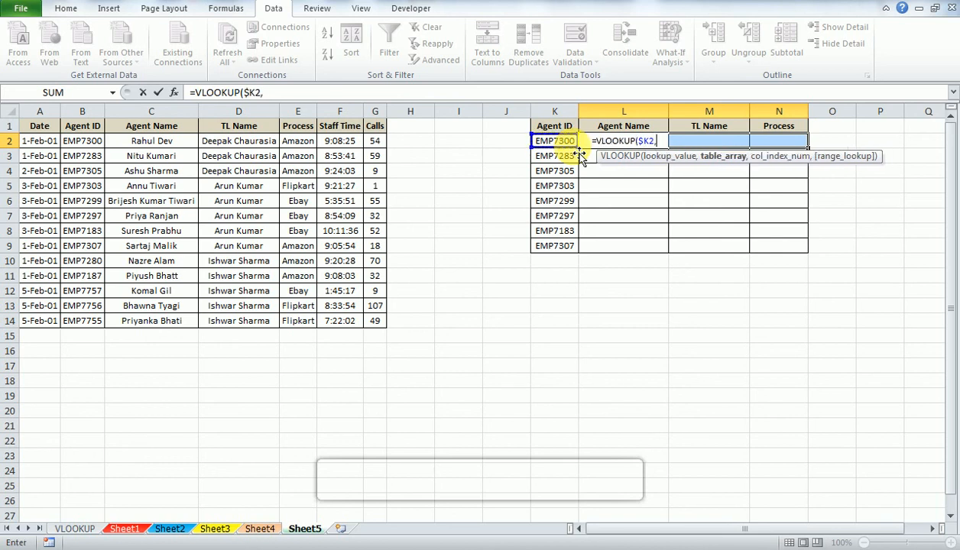
# Step: Set the VLOOKUP's table array to the absolute range $B$2:$G$14
pyautogui.press('Home')
pyautogui.press('Right')
pyautogui.press('Right')
pyautogui.press('Left')
pyautogui.hotkey('shift', 'Right')
pyautogui.hotkey('shift', 'Right')
pyautogui.hotkey('shift', 'Right')
pyautogui.hotkey('shift', 'Right')
pyautogui.hotkey('shift', 'Right')
pyautogui.hotkey('ctrl', 'shift', 'Down')
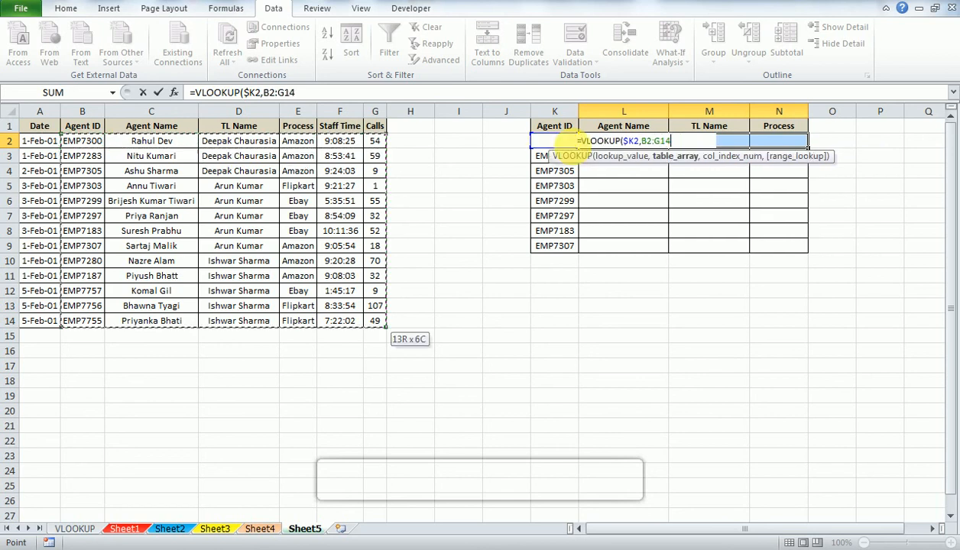
pyautogui.press('F4')
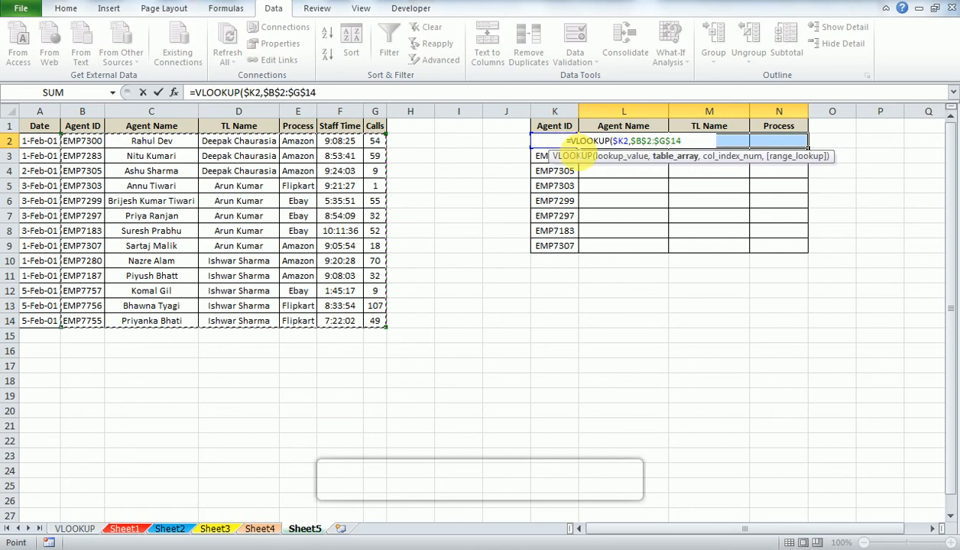
pyautogui.write(',')
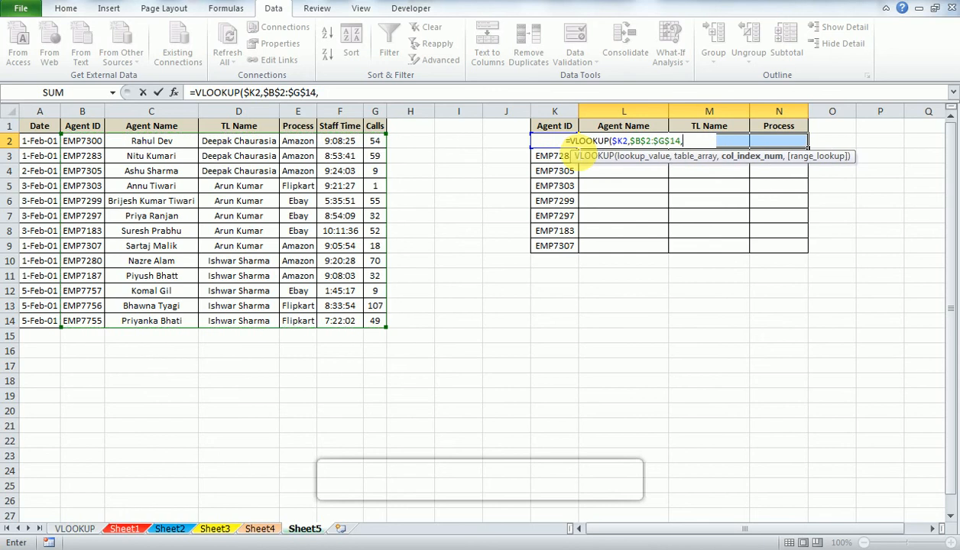
# Step: Complete the VLOOKUP with column indexes {2,3,4} and exact match 0, and enter it as an array formula across L2:N2
pyautogui.write('{')
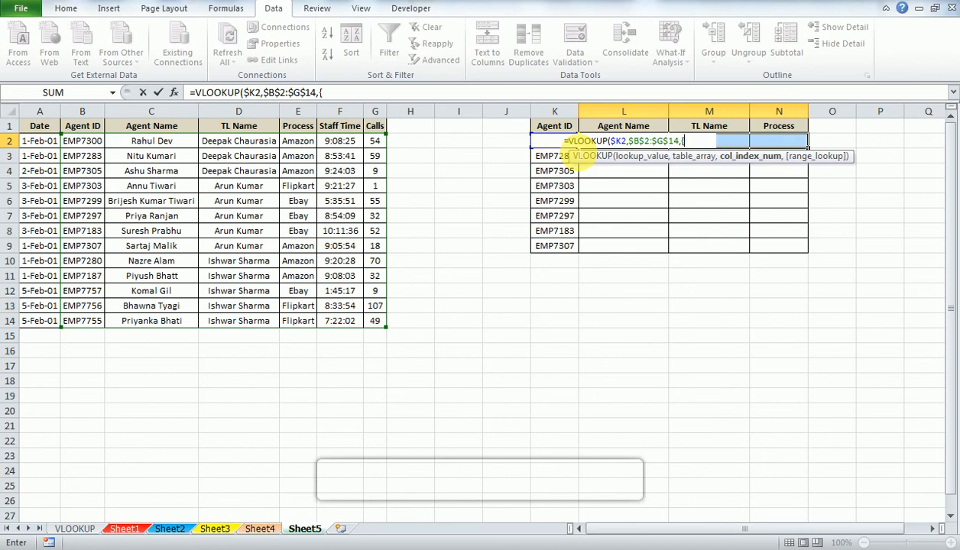
pyautogui.write('2,')
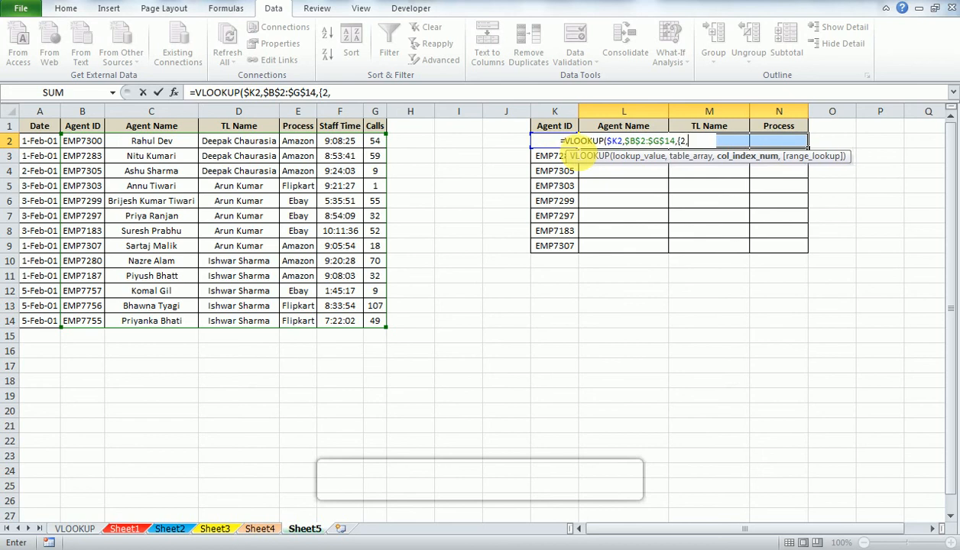
pyautogui.write('3,')
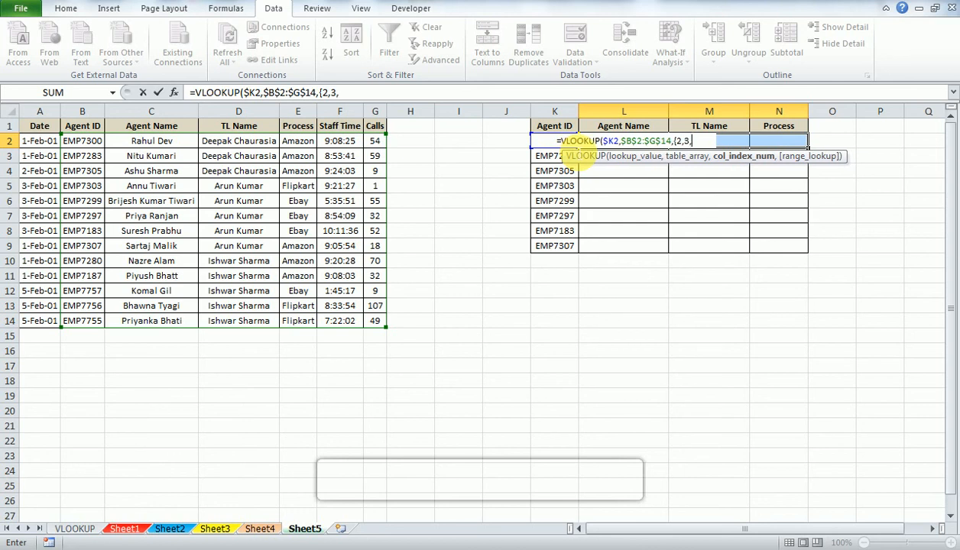
pyautogui.write('4')
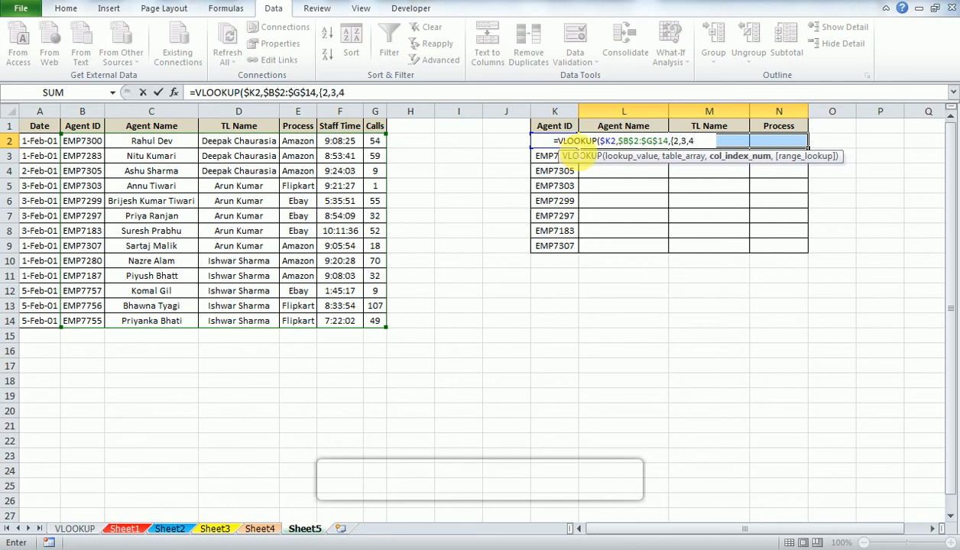
pyautogui.write('}')
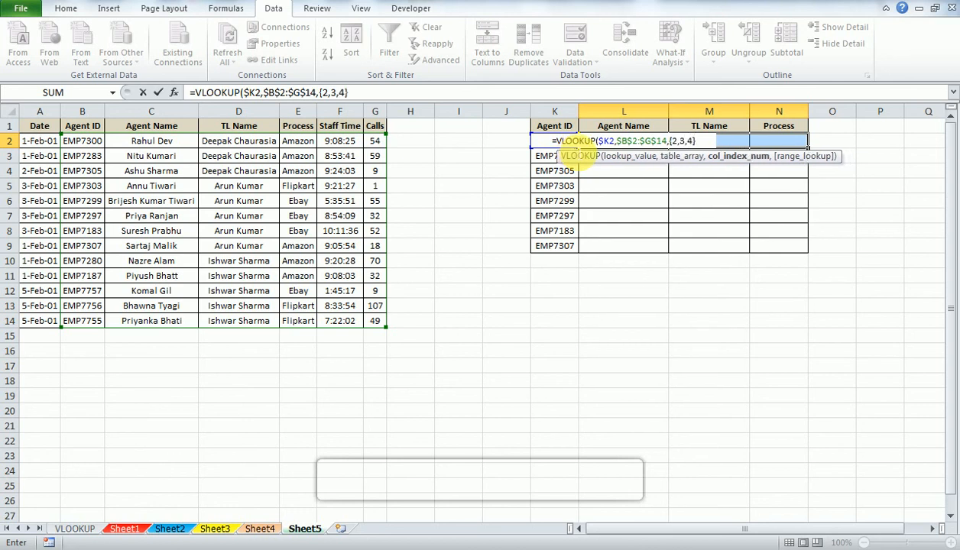
pyautogui.write(',0')
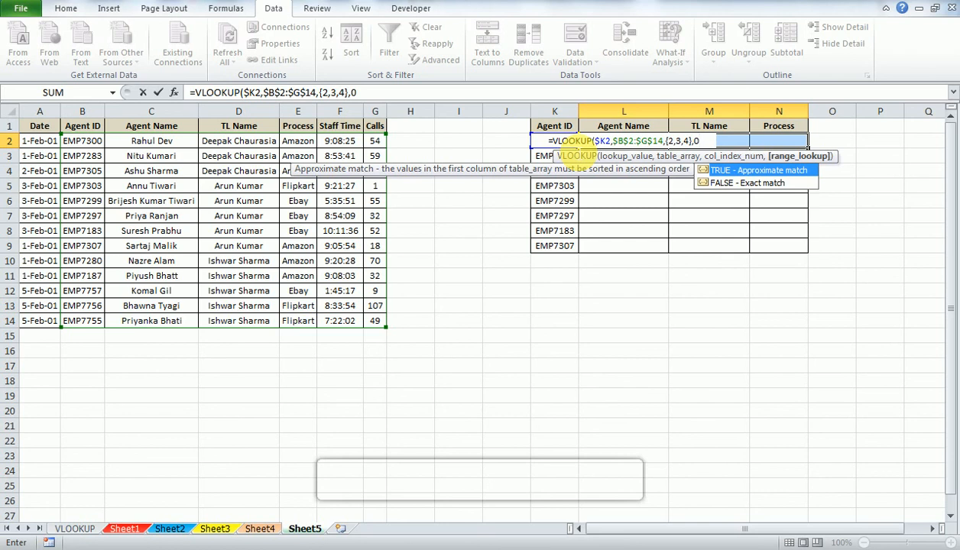
pyautogui.hotkey('ctrl', 'shift', 'Return')
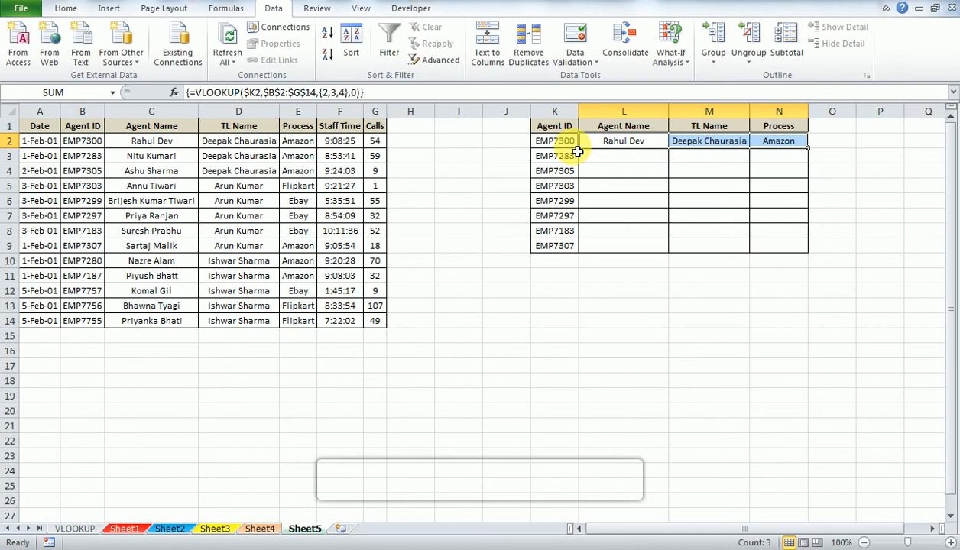
# Step: Fill the array formula from L2:N2 down through row 9
pyautogui.hotkey('shift', 'Down')
pyautogui.hotkey('shift', 'Down')
pyautogui.hotkey('shift', 'Down')
pyautogui.hotkey('shift', 'Down')
pyautogui.hotkey('shift', 'Down')
pyautogui.hotkey('shift', 'Down')
pyautogui.hotkey('shift', 'Down')
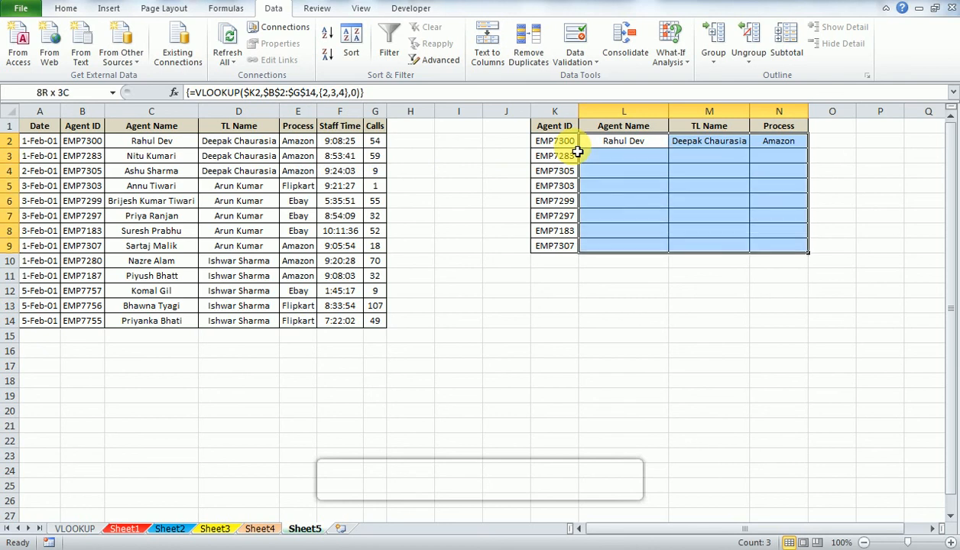
pyautogui.hotkey('ctrl', 'd')
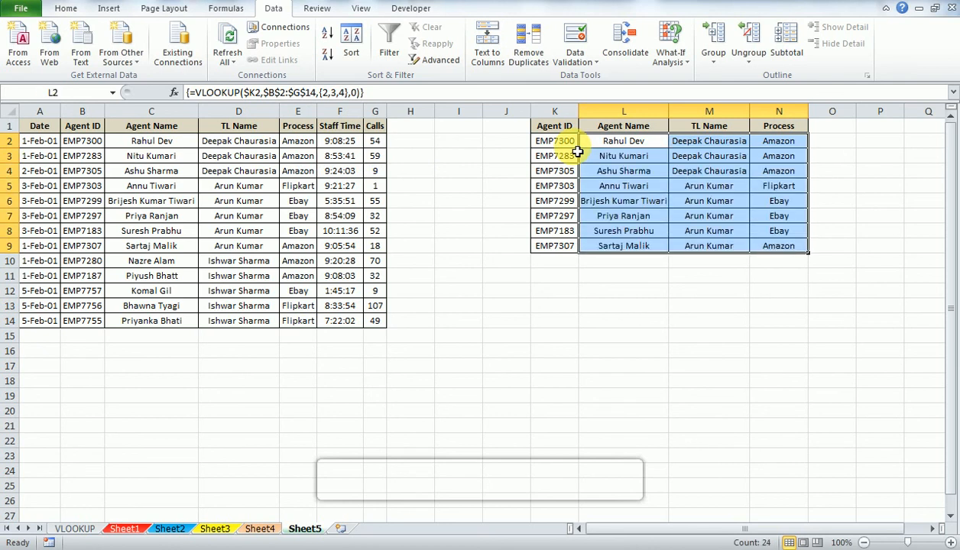
# Step: Replace the source table's Agent ID in B3 with 222
pyautogui.press('Up')
pyautogui.press('Down')
pyautogui.click(575, 152)
pyautogui.press('Left')
pyautogui.press('Left')
pyautogui.press('Left')
pyautogui.press('Left')
pyautogui.press('Left')
pyautogui.press('Left')
pyautogui.press('Left')
pyautogui.press('Left')
pyautogui.press('Left')
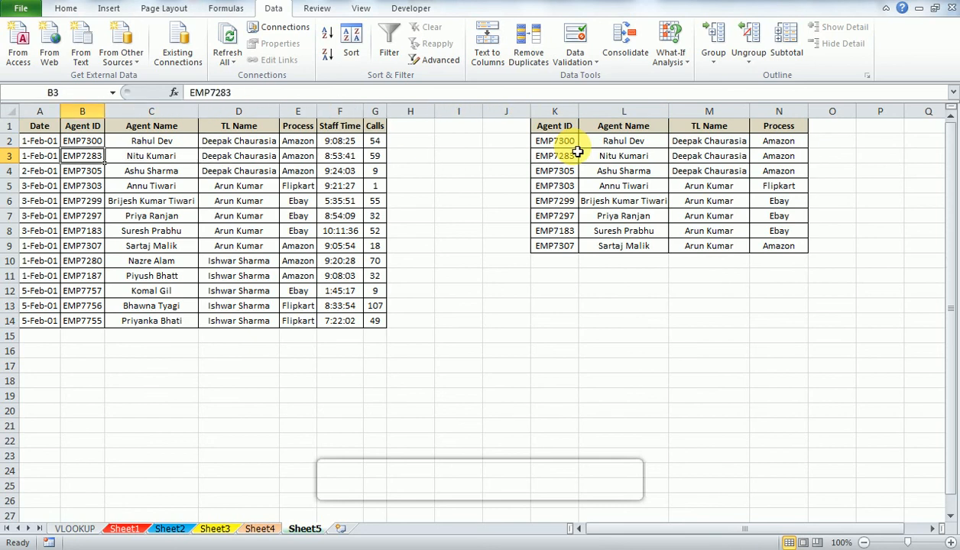
pyautogui.press('Delete')
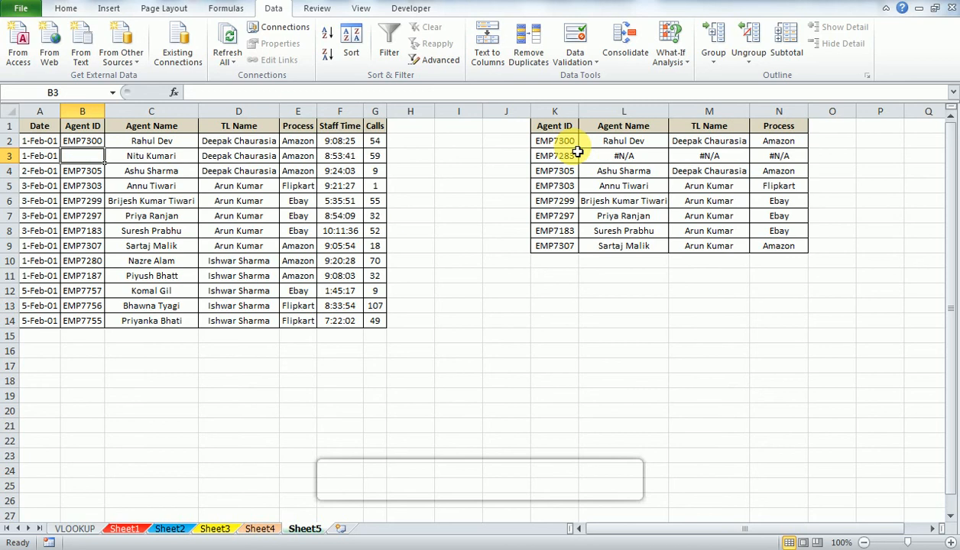
pyautogui.write('ss')
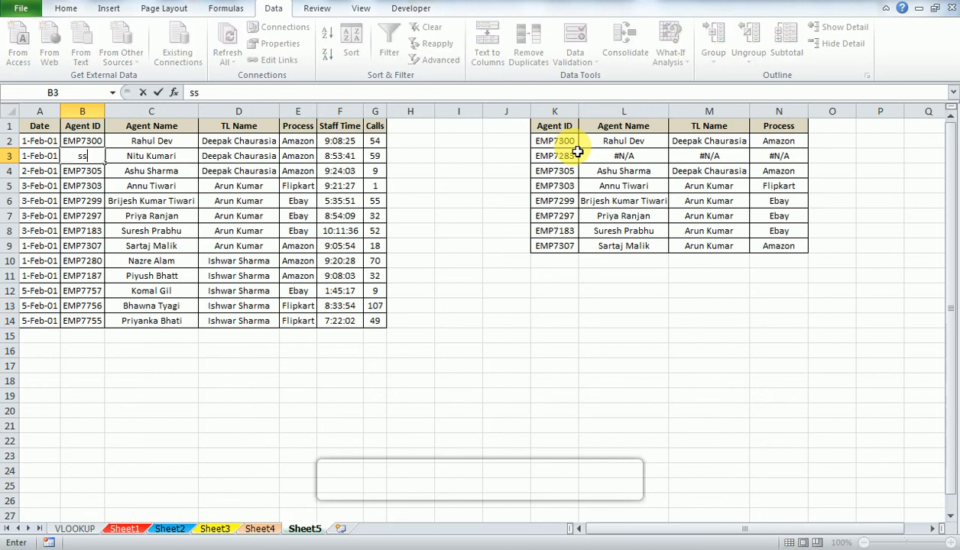
pyautogui.press('BackSpace')
pyautogui.press('BackSpace')
pyautogui.write('222')
pyautogui.press('Return')
# Step: Set the lookup Agent ID in K3 to 222 to match the source table
pyautogui.press('Up')
pyautogui.press('Right')
pyautogui.press('Right')
pyautogui.press('Right')
pyautogui.press('Right')
pyautogui.press('Right')
pyautogui.press('Right')
pyautogui.press('Right')
pyautogui.press('Right')
pyautogui.press('Right')
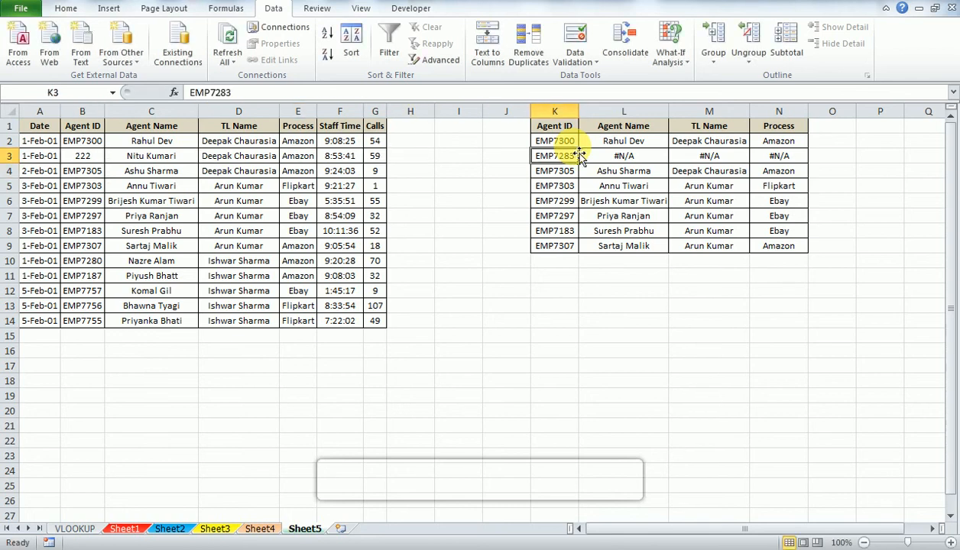
pyautogui.write('222')
pyautogui.press('Return')
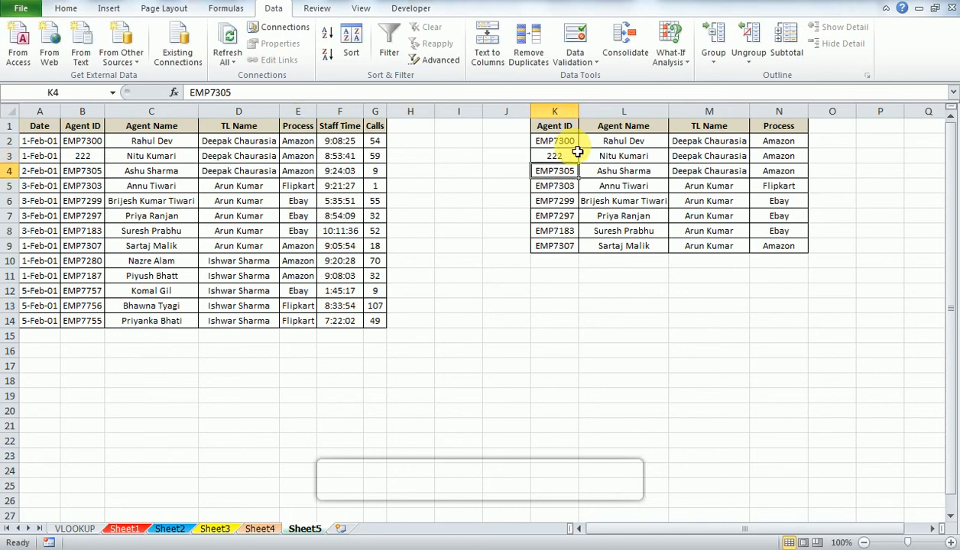
# Step: Examine the returned Agent Name, TL Name and Process in row 3 and the array formula in L2
pyautogui.press('Up')
pyautogui.press('Right')
pyautogui.press('Right')
pyautogui.press('Right')
pyautogui.press('Left')
pyautogui.press('Right')
pyautogui.press('Left')
pyautogui.press('Up')
pyautogui.press('Left')
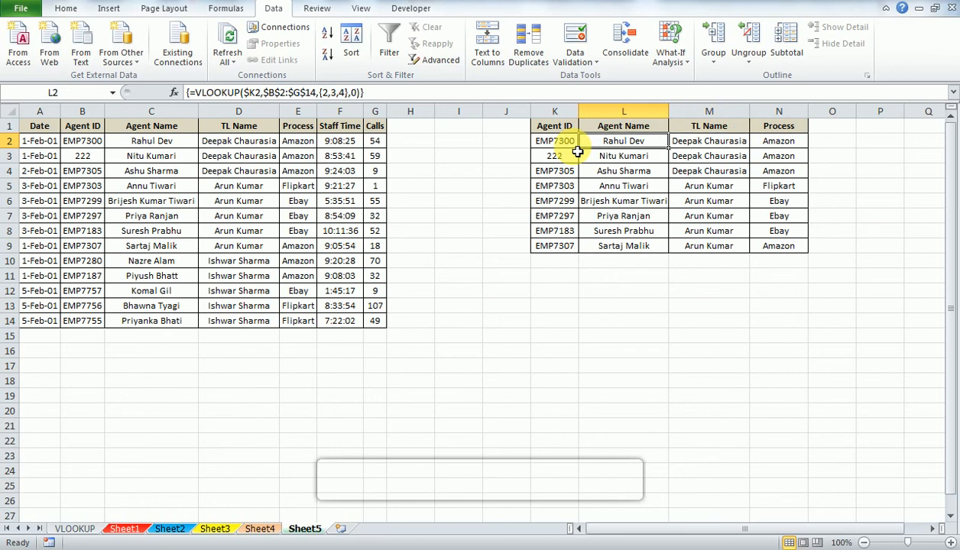
# Step: Try to clear the single cells L2 and M3 within the array results
pyautogui.hotkey('ctrl', 'shift', 'Right')
pyautogui.hotkey('ctrl', 'shift', 'Down')
pyautogui.hotkey('ctrl', 'shift', 'Up')
pyautogui.hotkey('ctrl', 'shift', 'Left')
pyautogui.press('Delete')
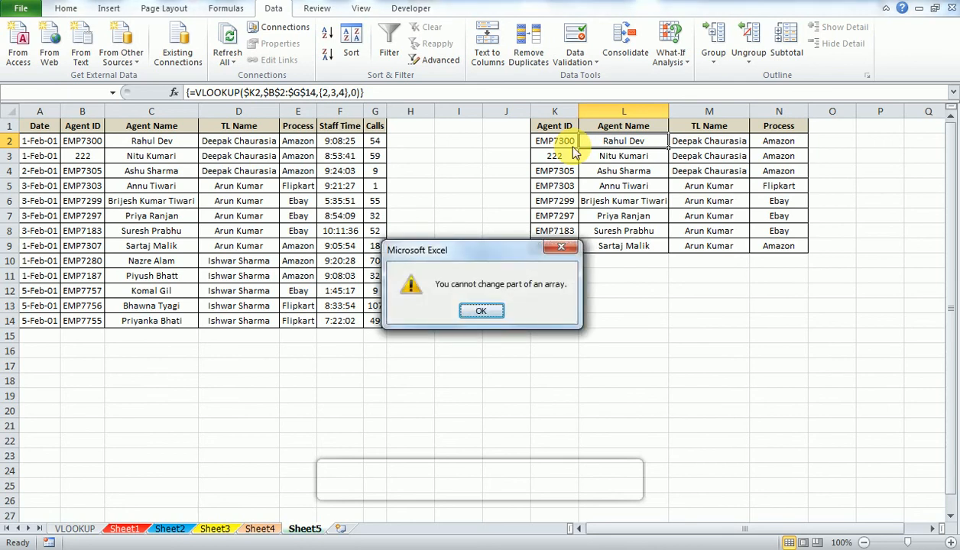
pyautogui.press('Return')
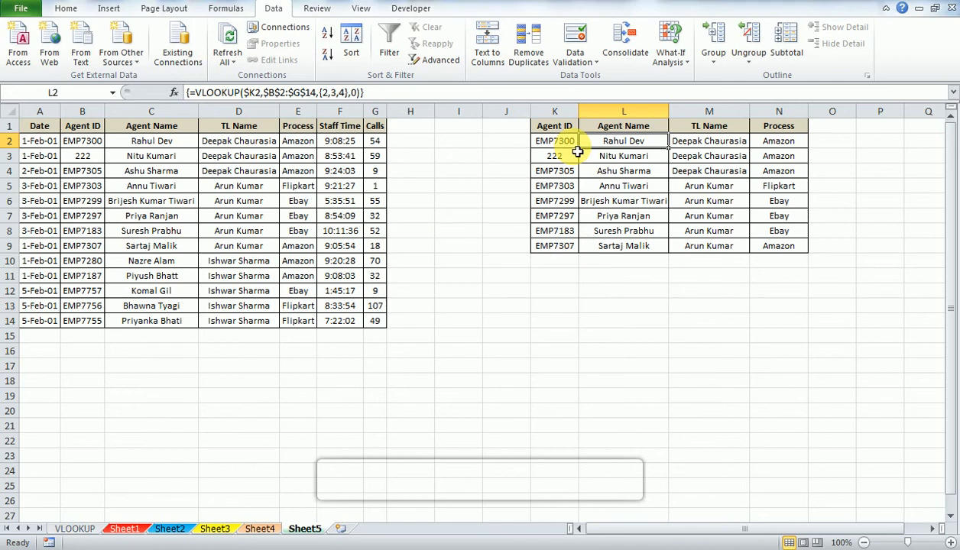
pyautogui.press('Delete')
pyautogui.press('Return')
pyautogui.press('Down')
pyautogui.press('Right')
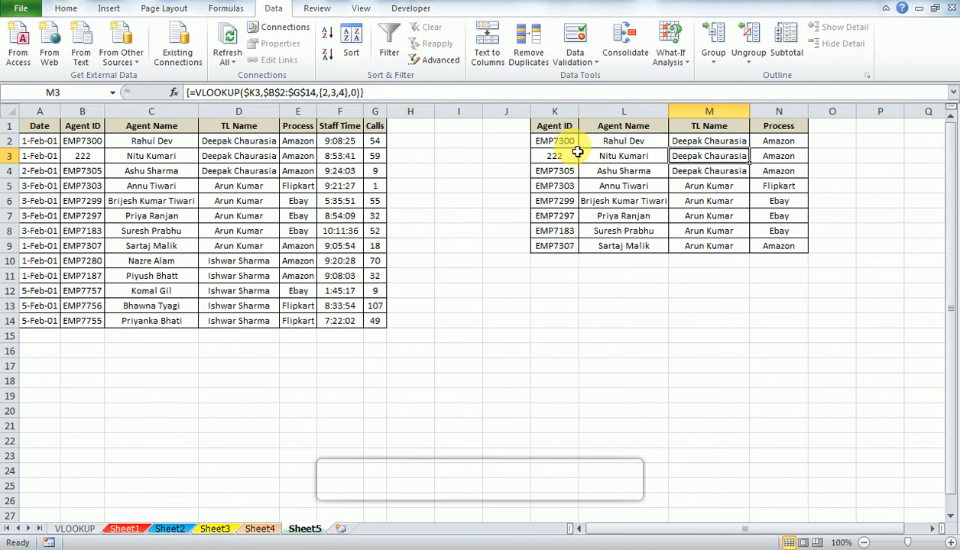
pyautogui.press('Delete')
pyautogui.press('Return')
# Step: Try to change the third column index to 6 in M3's array formula alone, and cancel the edit
pyautogui.press('F2')
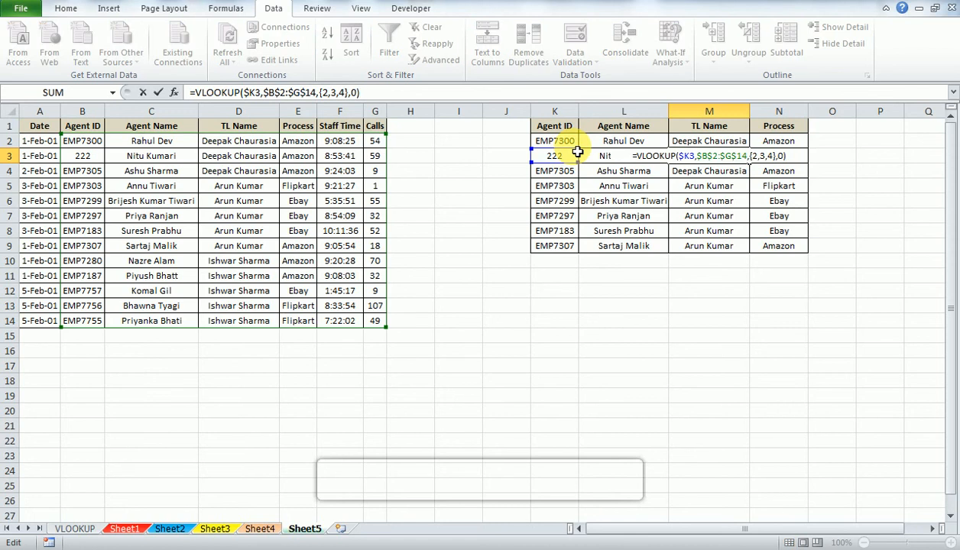
pyautogui.press('Left')
pyautogui.press('Left')
pyautogui.press('Left')
pyautogui.press('Left')
pyautogui.press('Left')
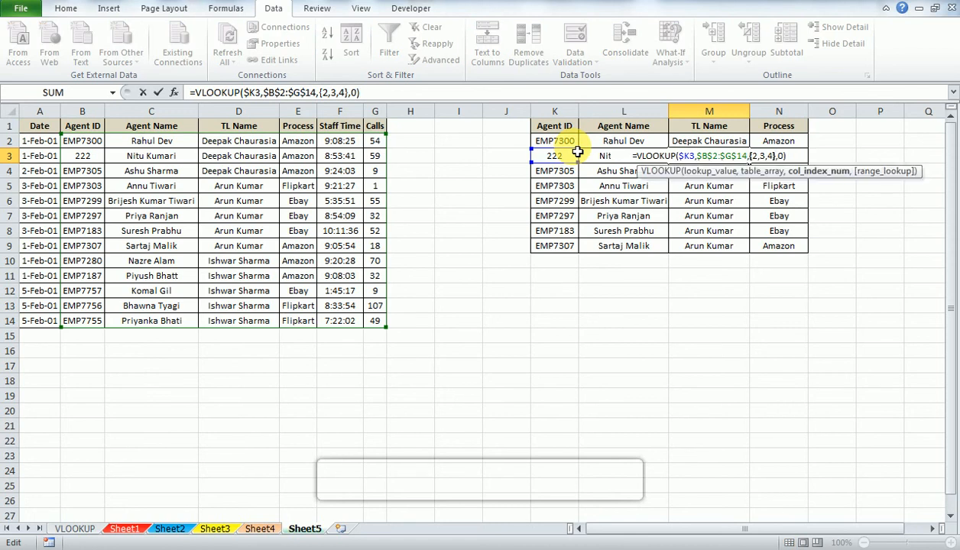
pyautogui.press('Delete')
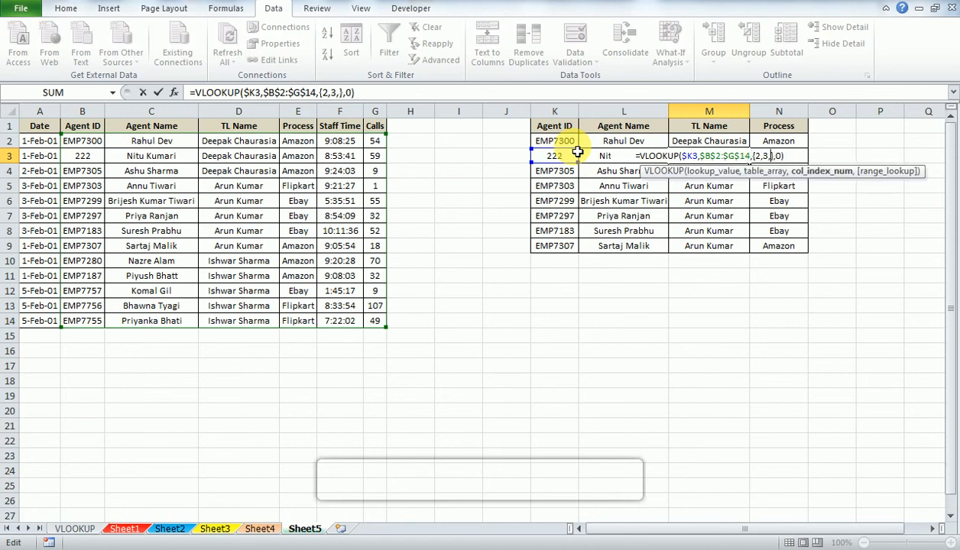
pyautogui.write('6')
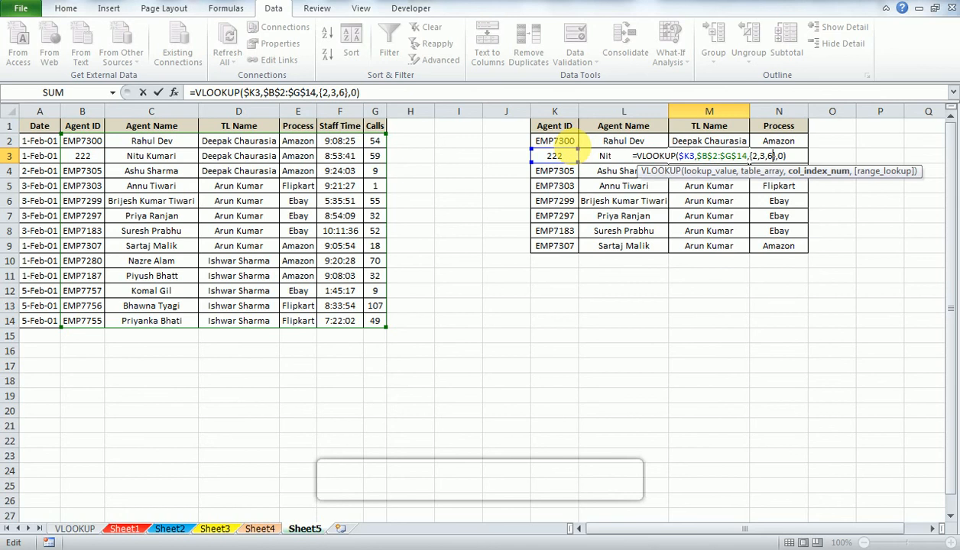
pyautogui.press('Return')
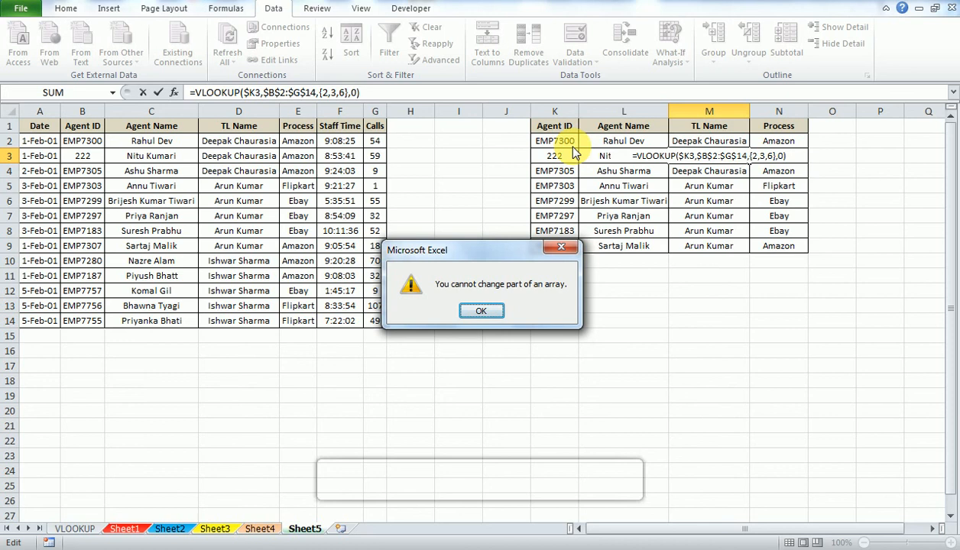
pyautogui.press('Return')
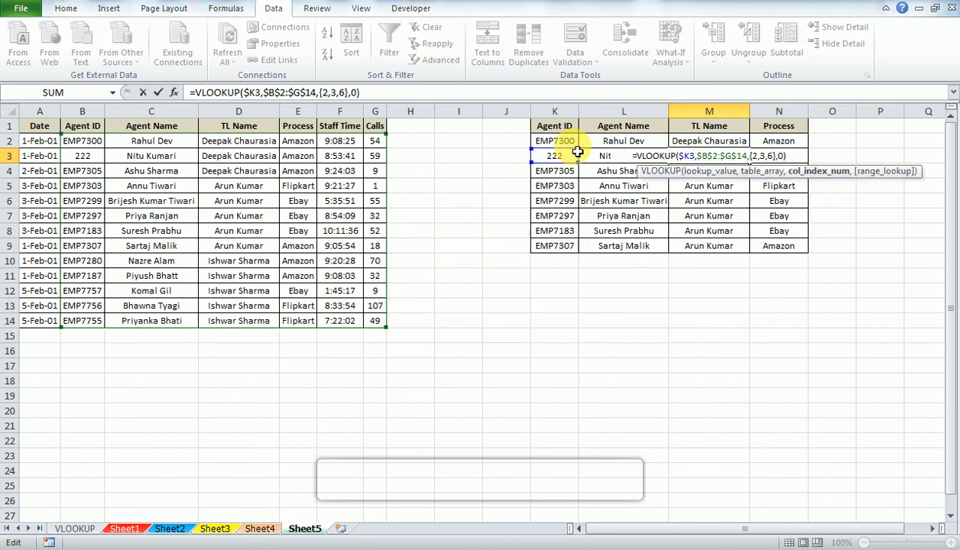
pyautogui.press('Escape')
# Step: Clear the whole array result range L2:N9 at once, and undo the deletion
pyautogui.press('Up')
pyautogui.press('Left')
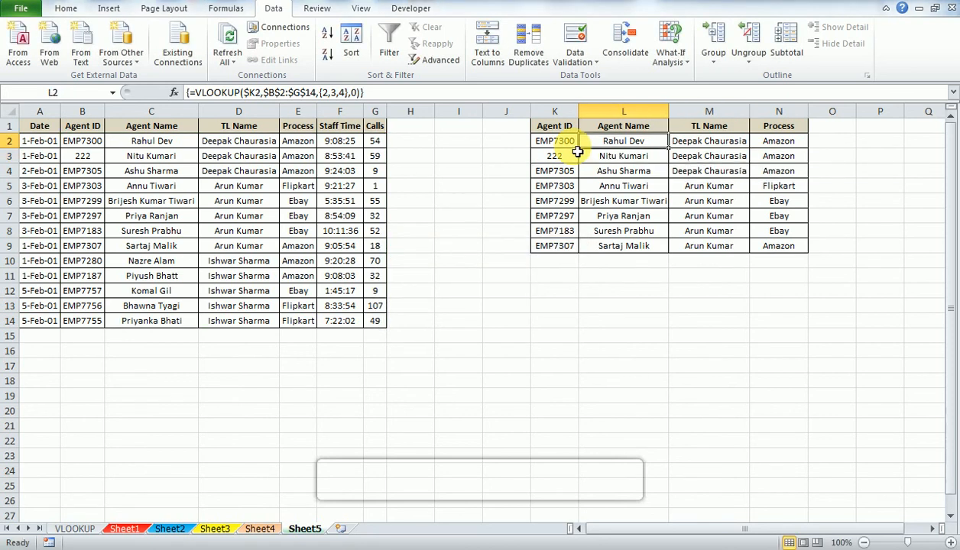
pyautogui.hotkey('ctrl', 'shift', 'Right')
pyautogui.hotkey('ctrl', 'shift', 'Down')
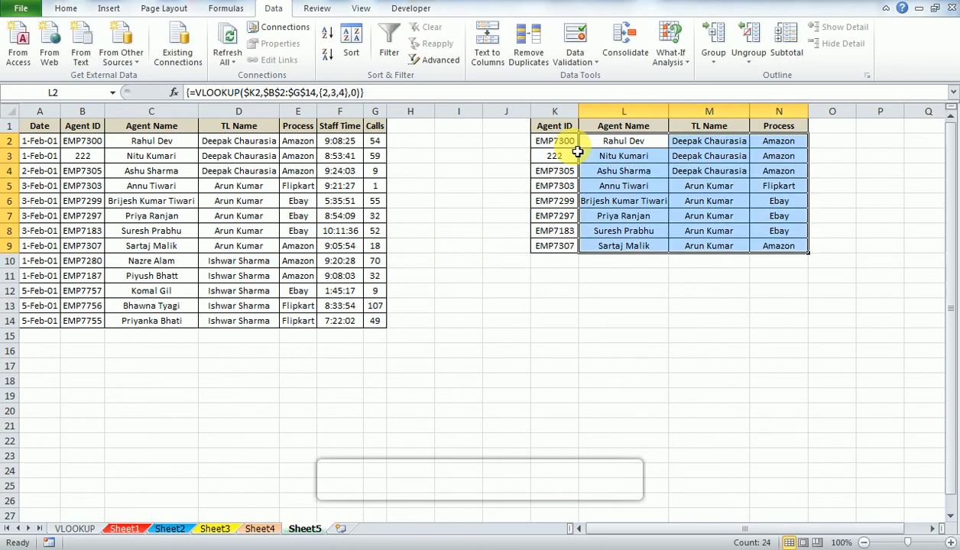
pyautogui.press('Delete')
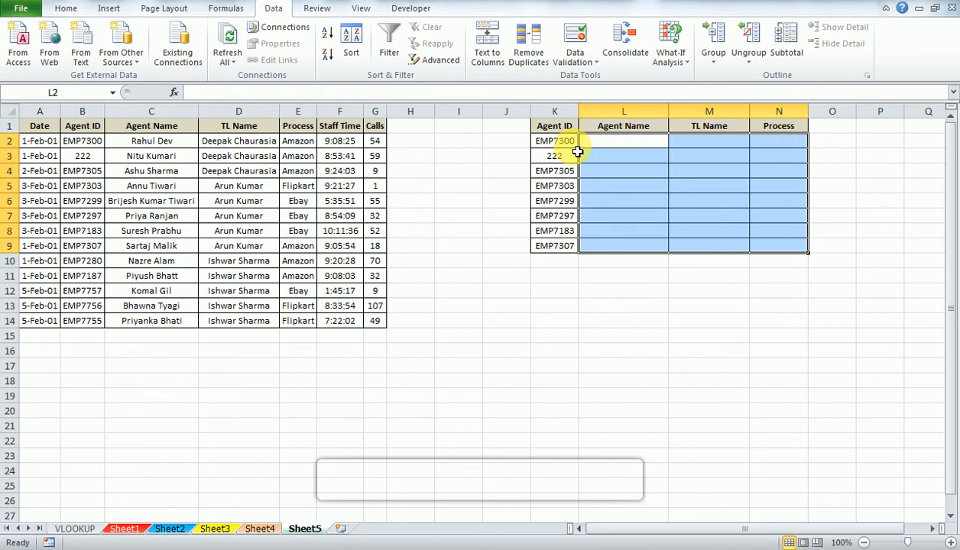
pyautogui.hotkey('ctrl', 'z')
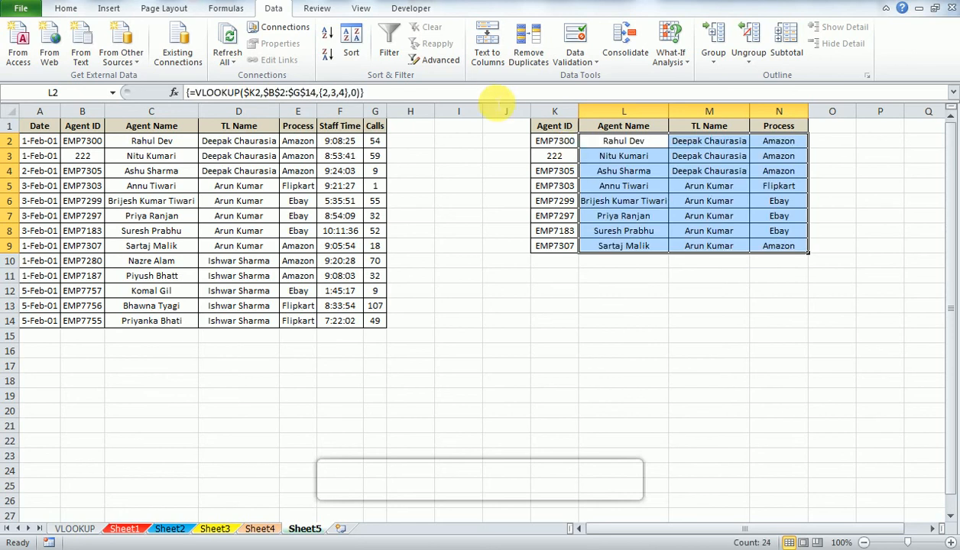
# Step: Re-enter the array formula across L2:N9 with column indexes {2,6,4}, and undo the change
pyautogui.click(340, 93)
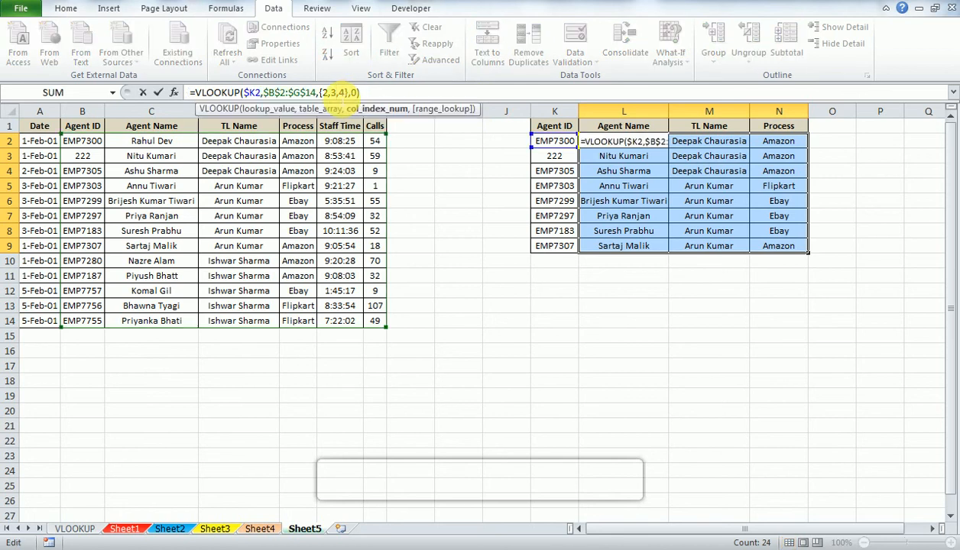
pyautogui.press('BackSpace')
pyautogui.write('6')
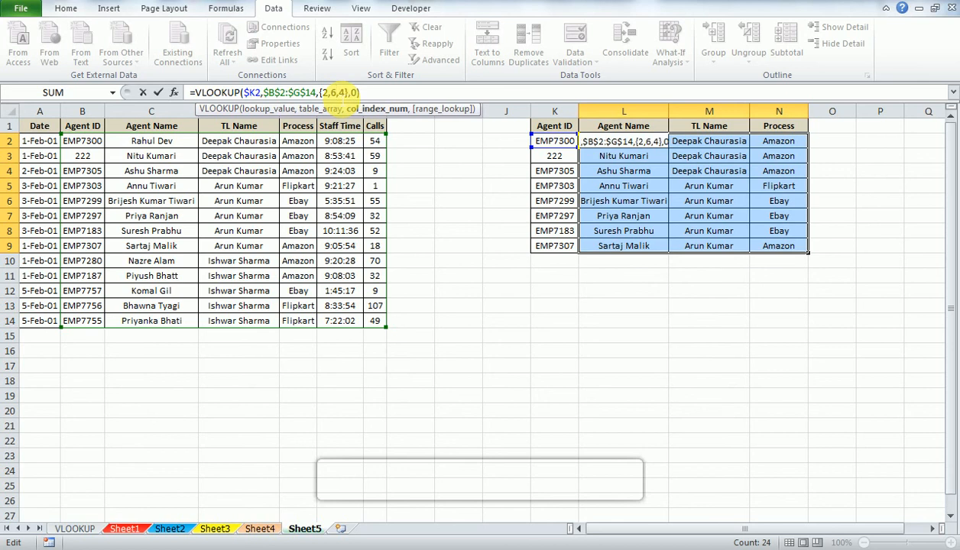
pyautogui.hotkey('ctrl', 'shift', 'Return')
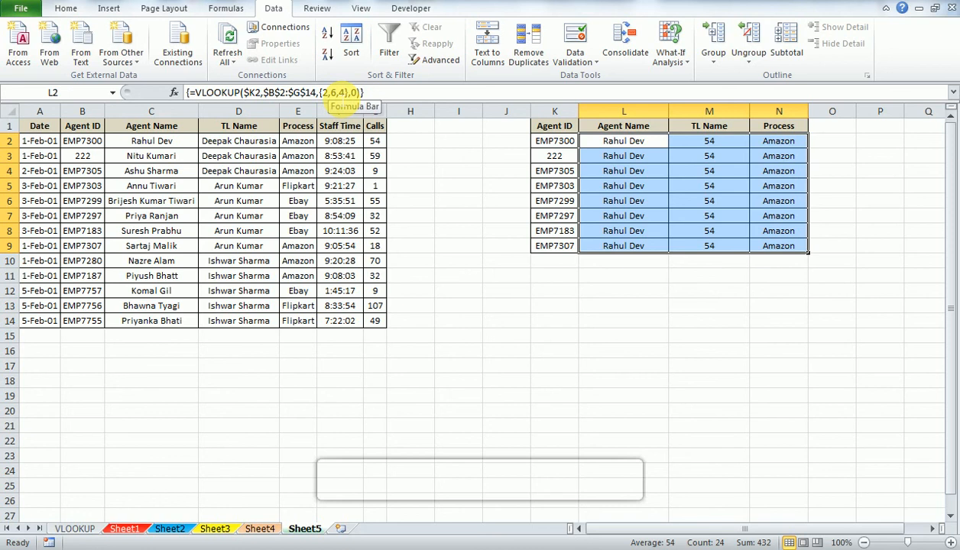
pyautogui.hotkey('ctrl', 'z')
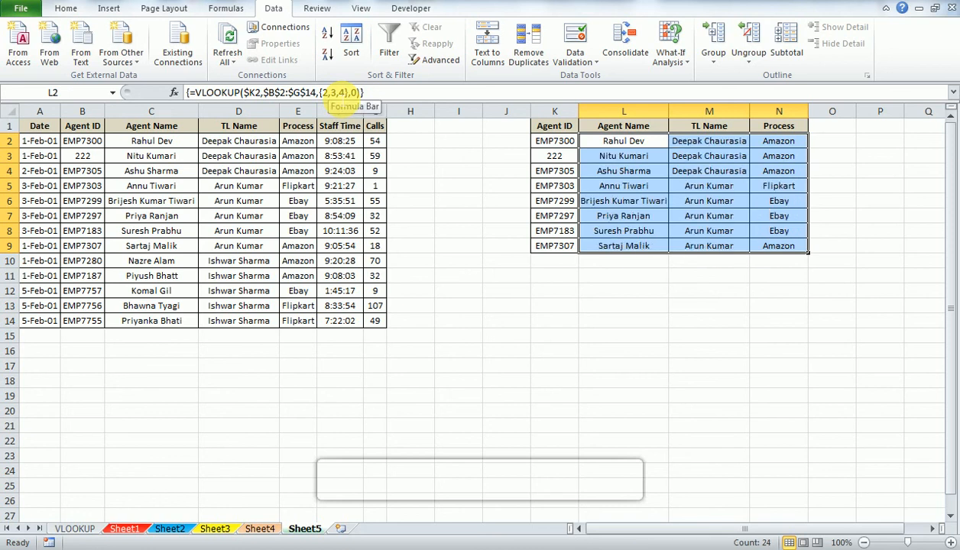
pyautogui.click(353, 92)
pyautogui.press('Escape')
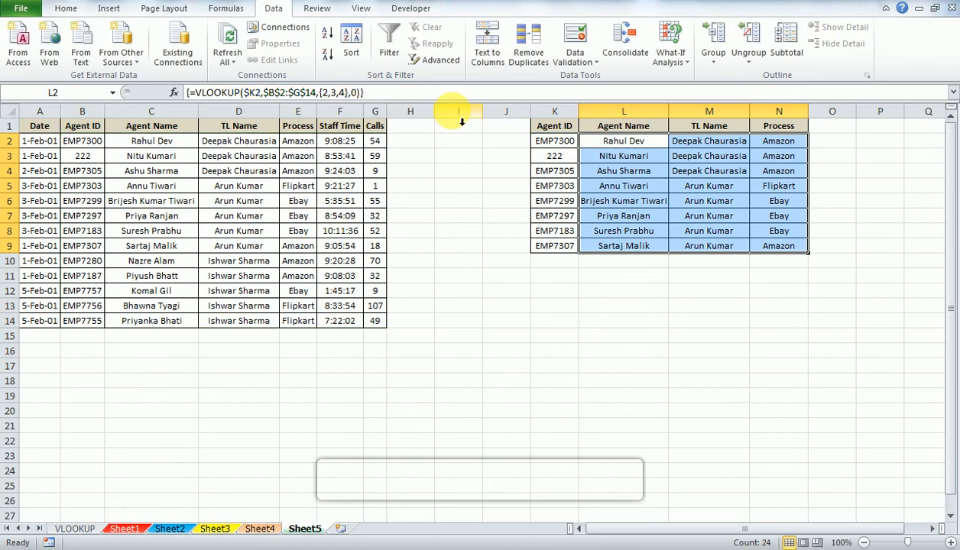
# Step: Try to clear only the Agent Name result in L4
pyautogui.press('Right')
pyautogui.press('Left')
pyautogui.hotkey('ctrl', 'shift', 'Right')
pyautogui.hotkey('ctrl', 'shift', 'Down')
pyautogui.press('Down')
pyautogui.press('Down')
pyautogui.press('Delete')
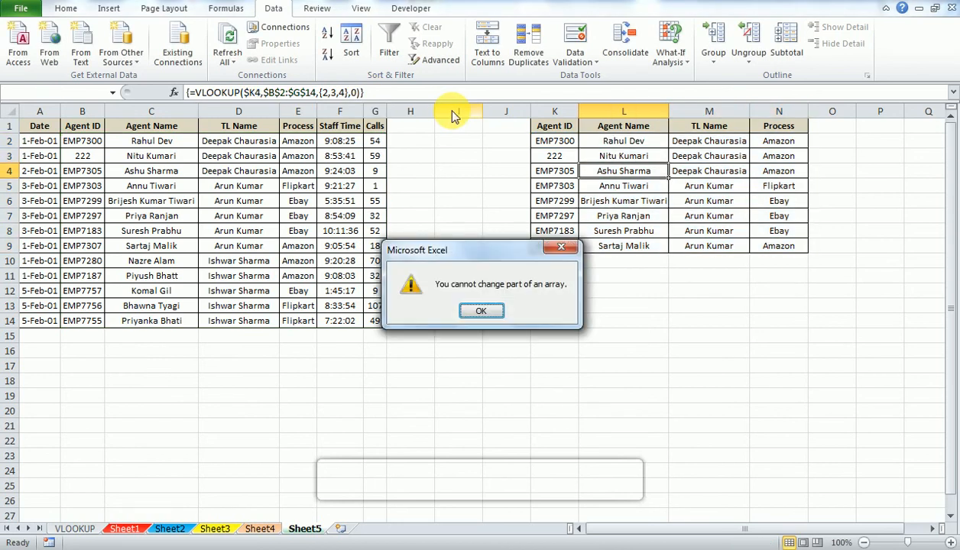
pyautogui.press('Return')
# Step: Review individual cells of the array results and select the whole range L2:N9
pyautogui.press('Right')
pyautogui.press('Right')
pyautogui.press('Left')
pyautogui.press('Left')
pyautogui.press('Down')
pyautogui.press('Down')
pyautogui.press('Down')
pyautogui.press('Up')
pyautogui.press('Up')
pyautogui.press('Up')
pyautogui.press('Up')
pyautogui.press('Up')
pyautogui.hotkey('ctrl', 'shift', 'Right')
pyautogui.hotkey('ctrl', 'shift', 'Down')
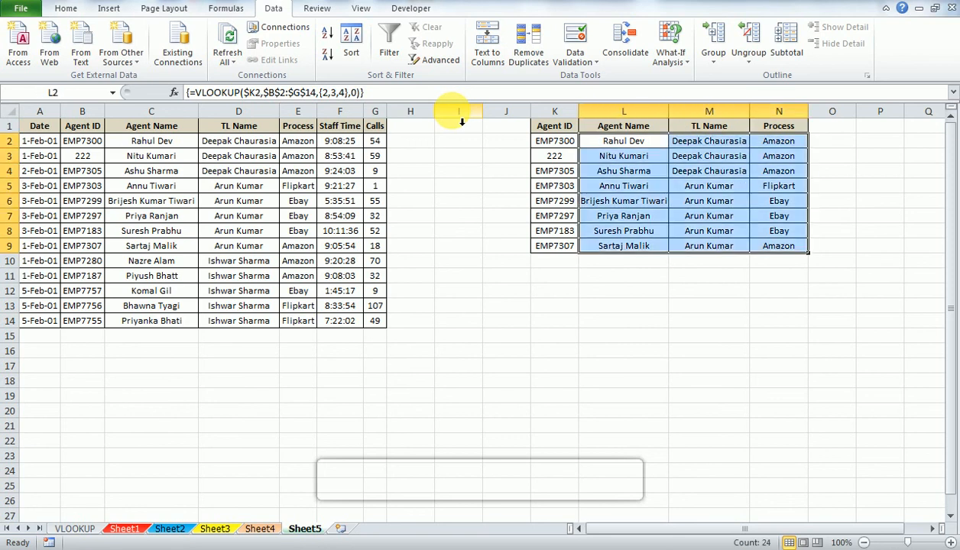
# Step: Return to the VLOOKUP overview sheet and review the list of five topics from Vlookup Normal to Vlookup in Array
pyautogui.click(74, 528)
pyautogui.click(267, 224)
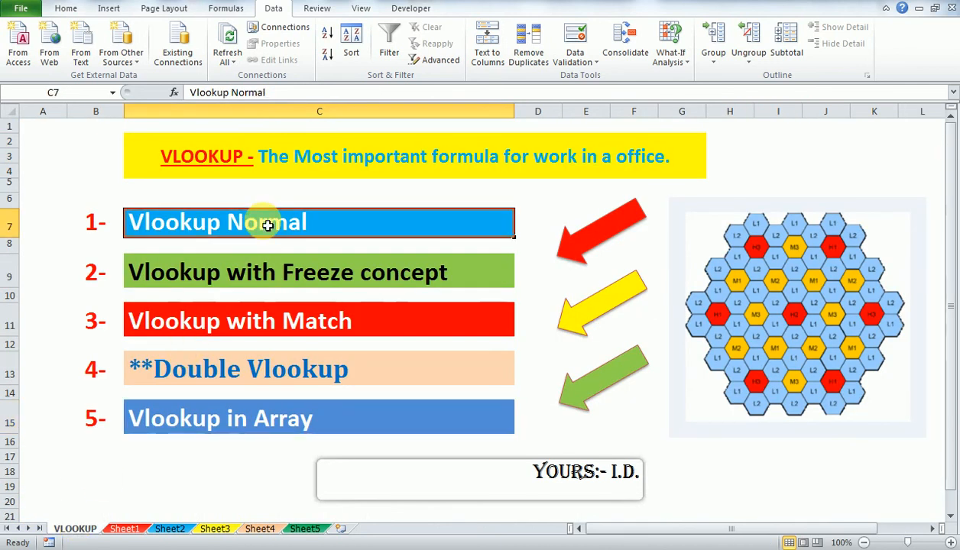
pyautogui.hotkey('shift', 'Down')
pyautogui.hotkey('shift', 'Down')
pyautogui.press('Down')
pyautogui.press('Down')
pyautogui.press('Down')
pyautogui.press('Down')
pyautogui.press('Down')
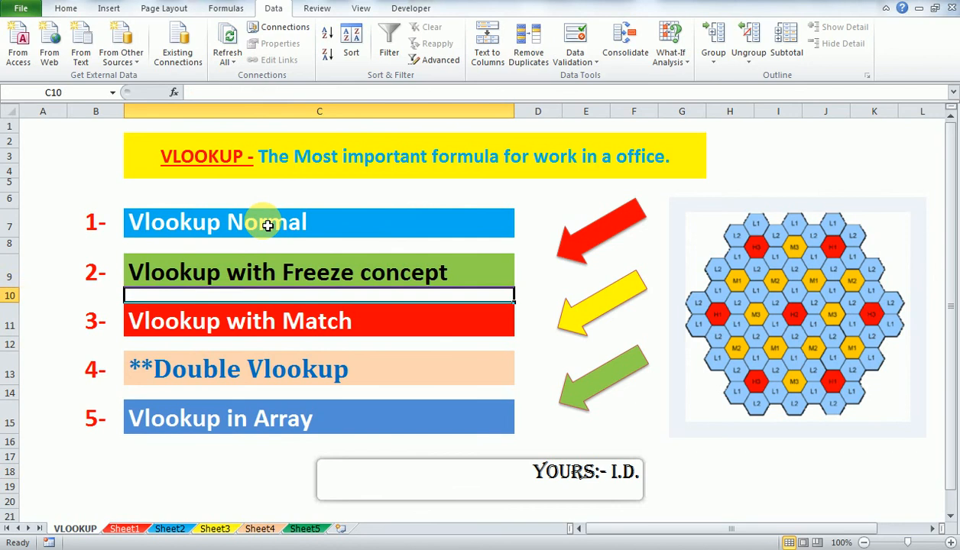
pyautogui.press('Up')
pyautogui.press('Up')
pyautogui.press('Up')
pyautogui.press('Up')
pyautogui.press('Down')
pyautogui.press('Down')
pyautogui.press('Down')
pyautogui.press('Down')
pyautogui.press('Down')
pyautogui.press('Up')
pyautogui.press('Up')
pyautogui.press('Up')
pyautogui.press('Up')
pyautogui.press('Up')
pyautogui.press('Up')
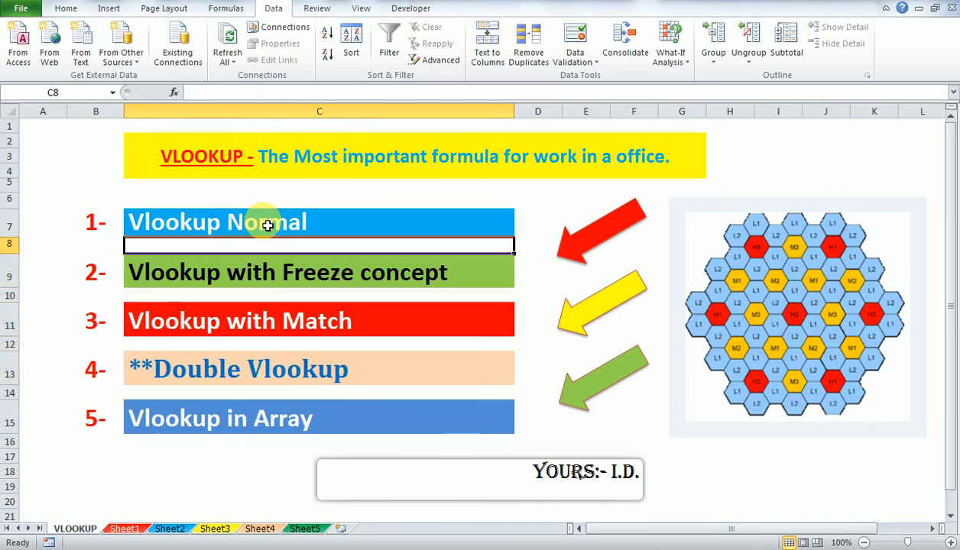
pyautogui.press('Down')
pyautogui.press('Down')
pyautogui.press('Down')
pyautogui.press('Down')
pyautogui.press('Down')
pyautogui.press('Down')
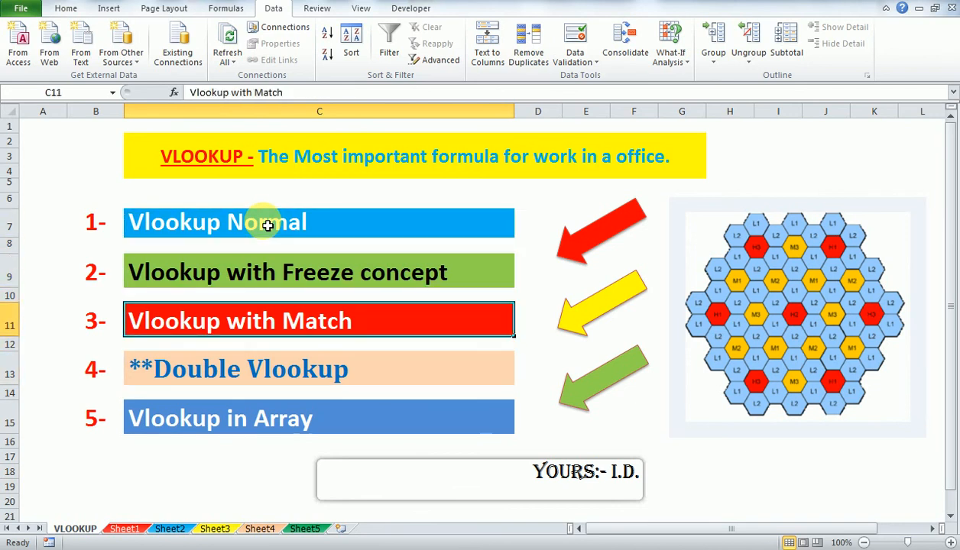
pyautogui.press('Down')
pyautogui.press('Down')
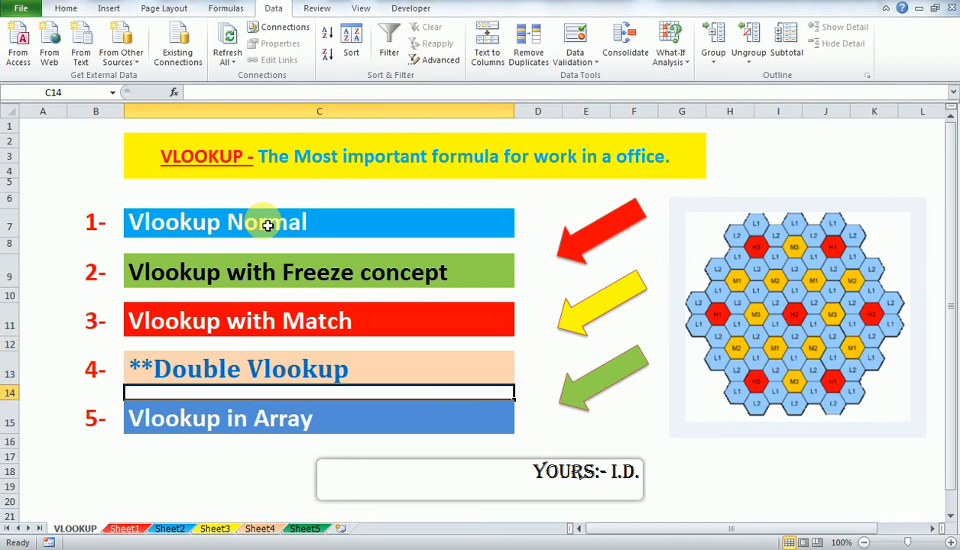
pyautogui.press('Up')
pyautogui.press('Up')
pyautogui.press('Up')
pyautogui.press('Up')
pyautogui.press('Up')
pyautogui.press('Up')
pyautogui.press('Up')
pyautogui.press('Up')
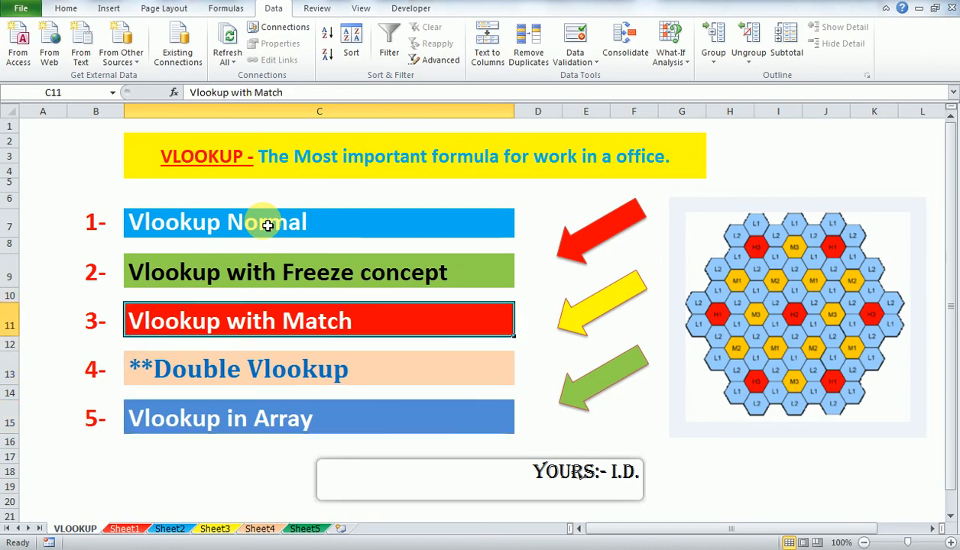